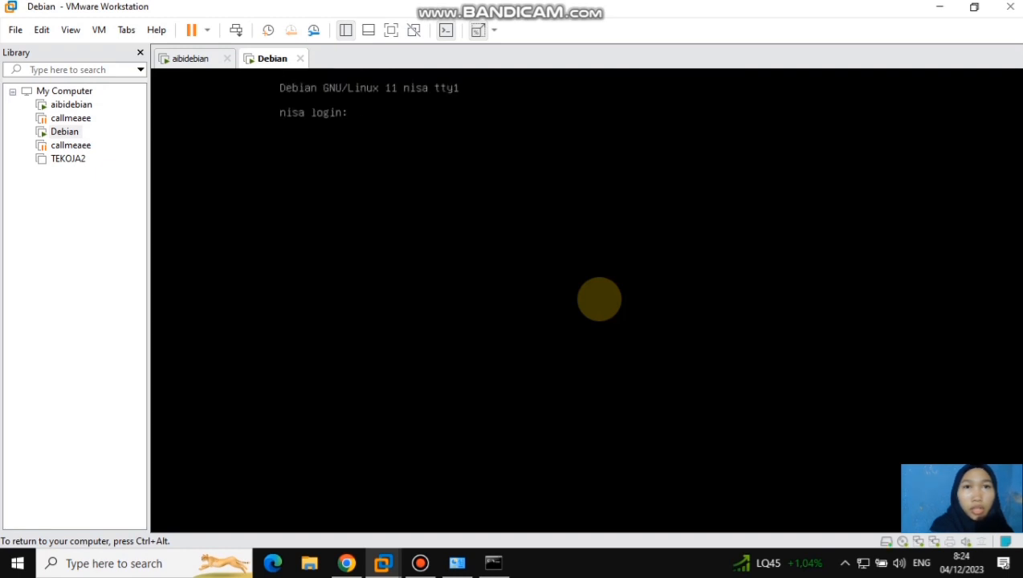
# Log in to the Debian console with the account's username and password, and switch to root with su and the root password
pyautogui.write('nisa')
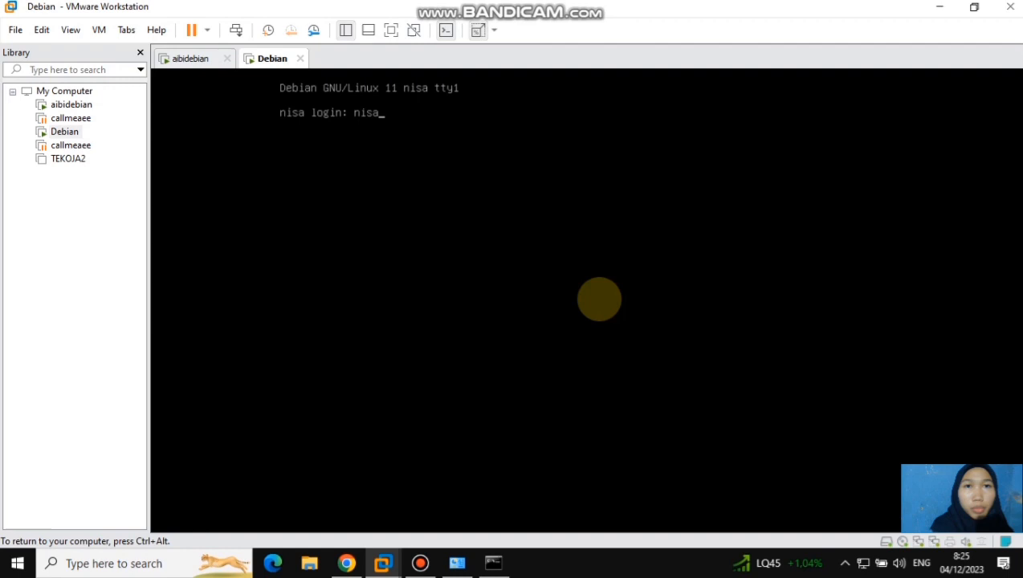
pyautogui.press('Return')
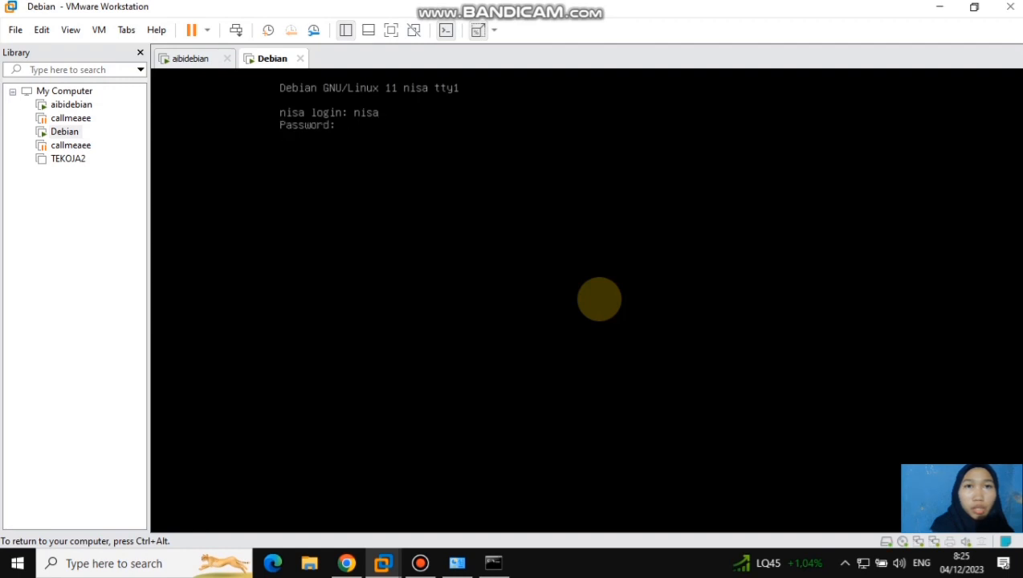
pyautogui.press('Return')
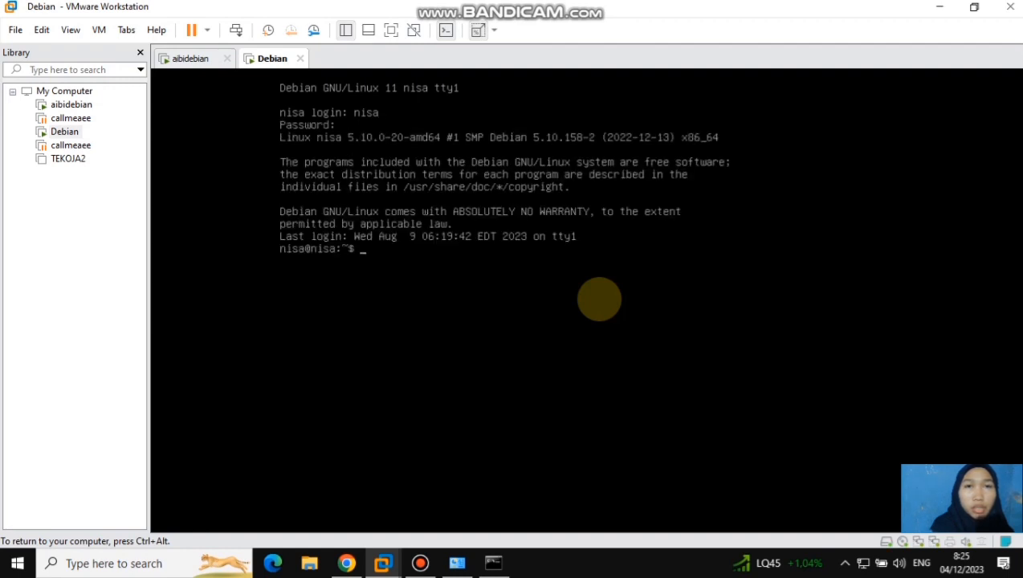
pyautogui.write('su')
pyautogui.press('Return')
pyautogui.press('Return')
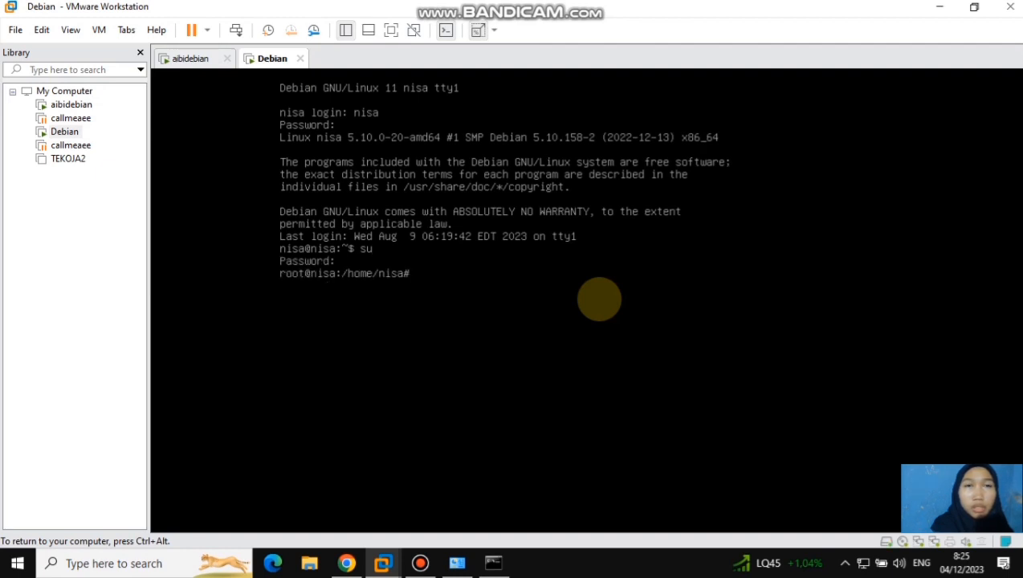
# Open /etc/network/interfaces in nano
pyautogui.write('nano /e')
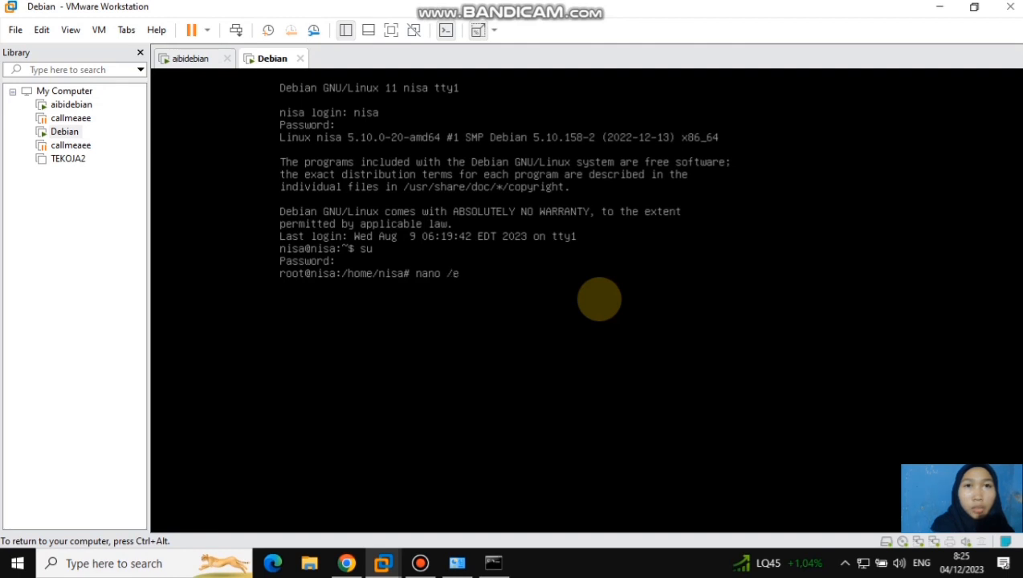
pyautogui.write('tc/network/inter')
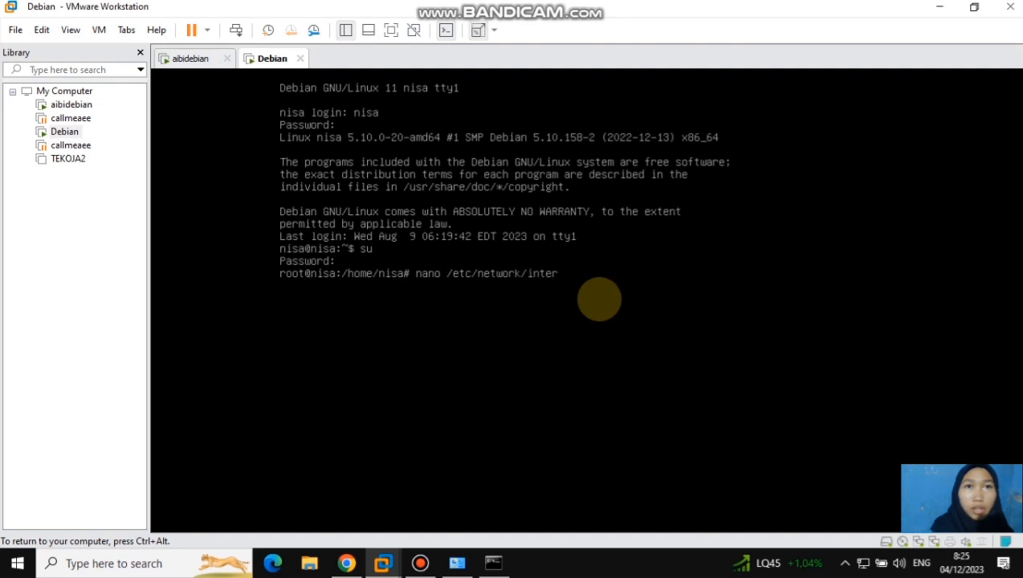
pyautogui.write('faces')
pyautogui.press('Return')
# Replace allow-hotplug with auto on the ens33 line of the primary network interface section
pyautogui.press('Down')
pyautogui.press('Down')
pyautogui.press('Down')
pyautogui.press('Down')
pyautogui.press('Down')
pyautogui.press('Down')
pyautogui.press('Down')
pyautogui.press('Down')
pyautogui.press('Down')
pyautogui.press('Down')
pyautogui.press('Right')
pyautogui.press('Right')
pyautogui.press('Right')
pyautogui.press('Right')
pyautogui.press('Right')
pyautogui.press('Right')
pyautogui.press('Right')
pyautogui.press('Right')
pyautogui.press('Right')
pyautogui.press('Right')
pyautogui.press('Right')
pyautogui.press('Right')
pyautogui.press('Right')
pyautogui.press('Right')
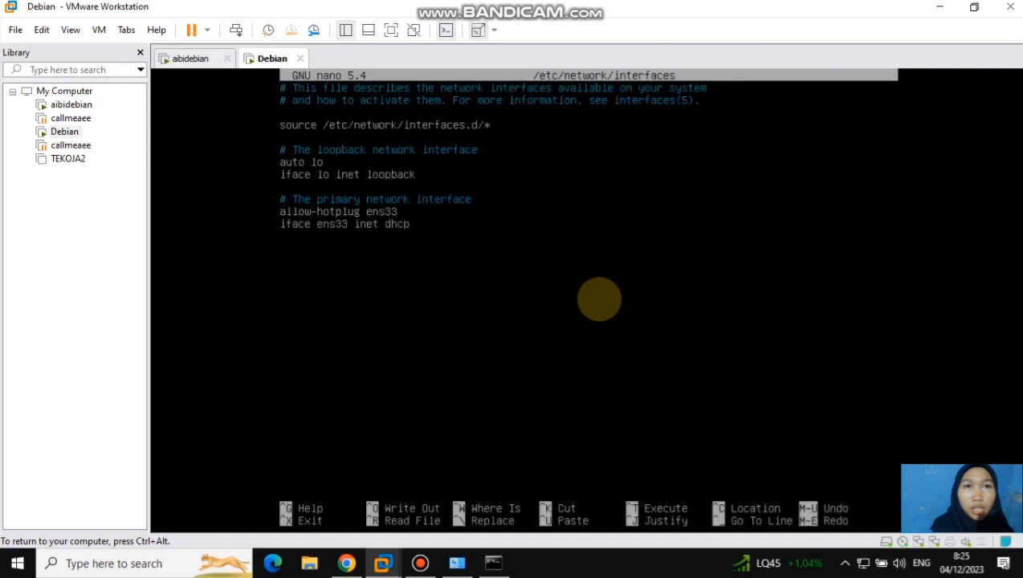
pyautogui.press('BackSpace')
pyautogui.press('BackSpace')
pyautogui.press('BackSpace')
pyautogui.press('BackSpace')
pyautogui.press('BackSpace')
pyautogui.press('BackSpace')
pyautogui.press('BackSpace')
pyautogui.press('BackSpace')
pyautogui.press('BackSpace')
pyautogui.press('BackSpace')
pyautogui.press('BackSpace')
pyautogui.press('BackSpace')
pyautogui.press('BackSpace')
pyautogui.press('BackSpace')
pyautogui.write('auto')
# Add a "# network 2" section with auto ens34, iface ens34 inet static, address 195.168.40.20 and netmask 255.255.255.0, and save the file
pyautogui.press('Down')
pyautogui.press('Down')
pyautogui.press('Return')
pyautogui.write('# network 2 auto ens34')
pyautogui.press('Return')
pyautogui.write('iface ens34 inet static \taddress 195.168.40.20 \tnetmask 255.255.255')
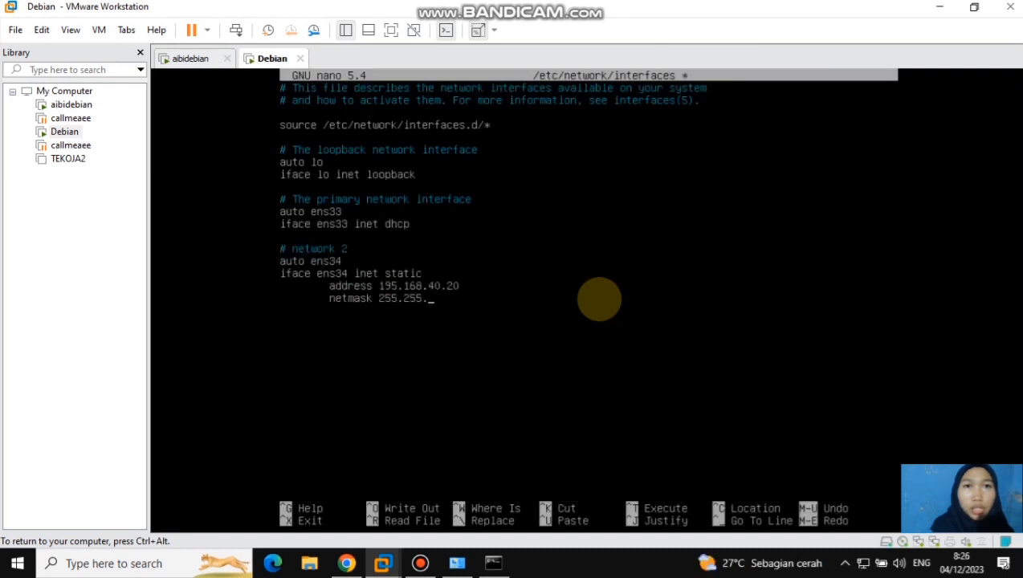
pyautogui.write('.0')
pyautogui.hotkey('ctrl', 'x')
pyautogui.press('y')
pyautogui.press('Return')
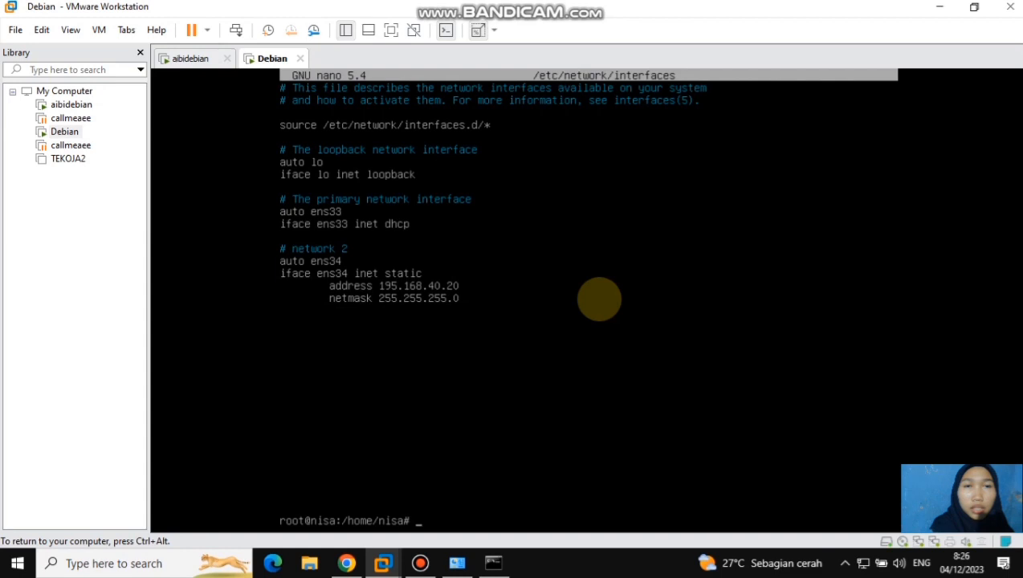
# Restart the networking service with /etc/init.d/networking restart
pyautogui.write('/etc')
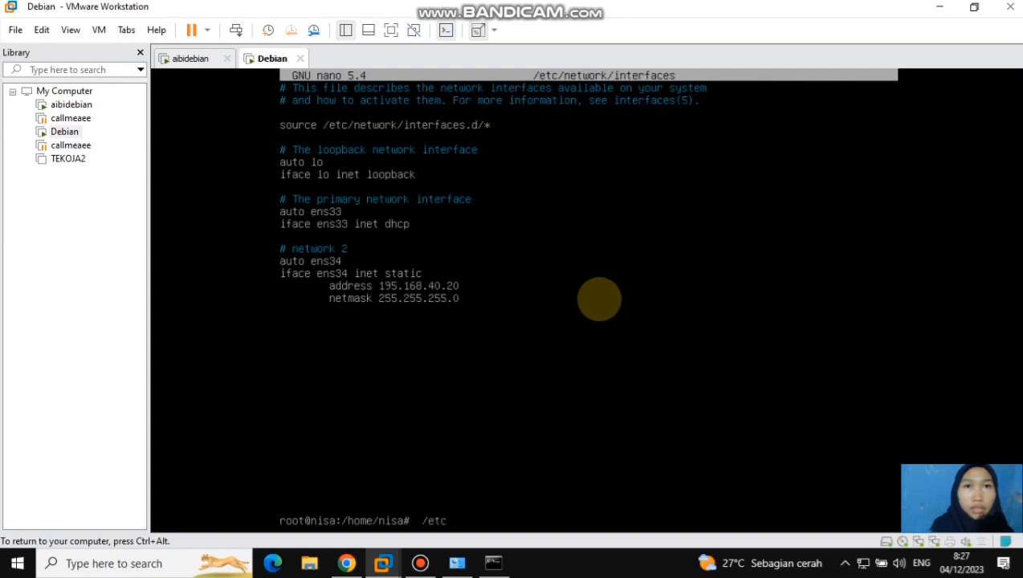
pyautogui.write('/')
pyautogui.write('ini')
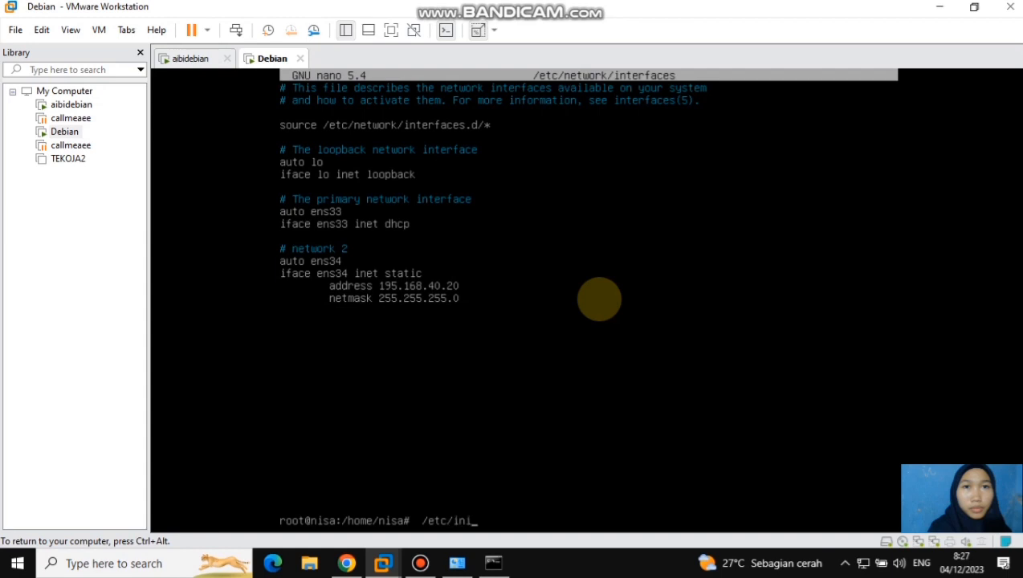
pyautogui.write('t.d/networking res')
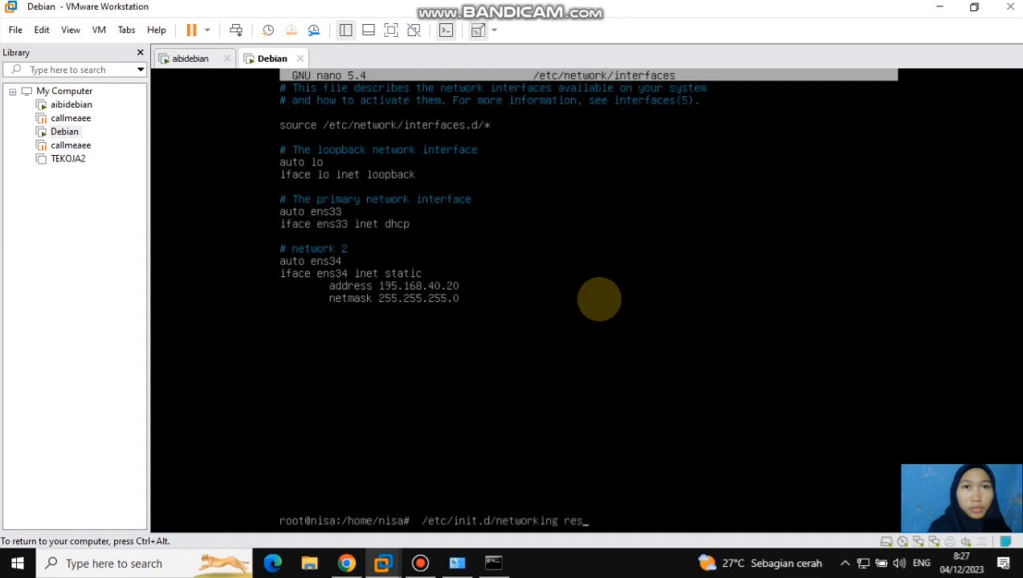
pyautogui.write('tart')
pyautogui.press('Return')
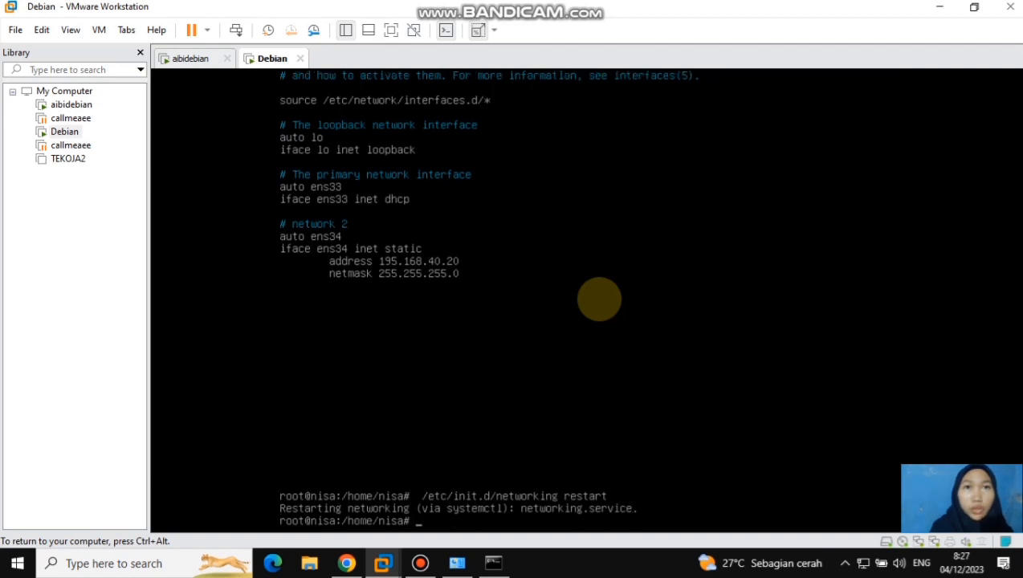
# Run ip a to check the addresses assigned to the network interfaces
pyautogui.write('ip a')
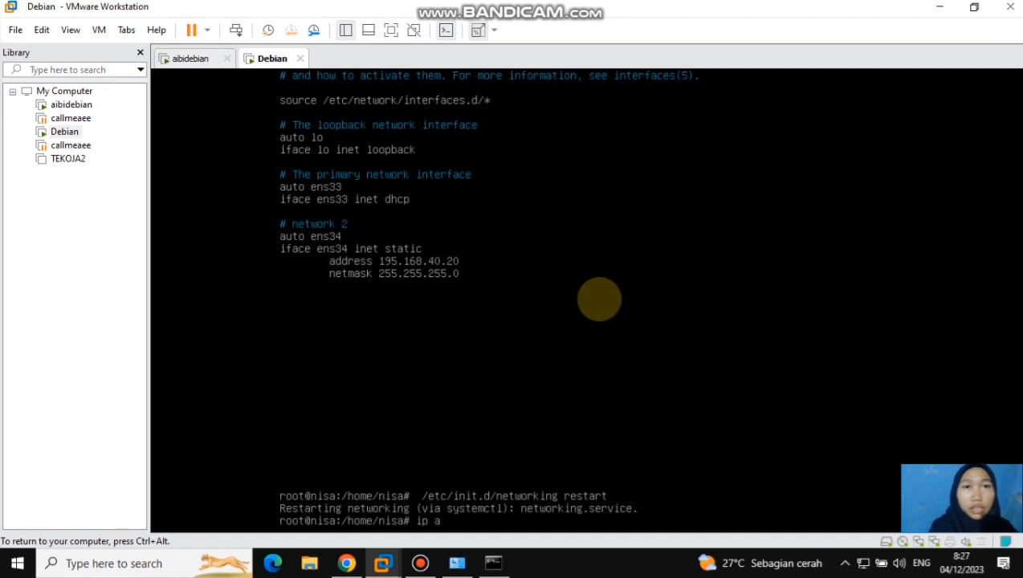
pyautogui.press('Return')
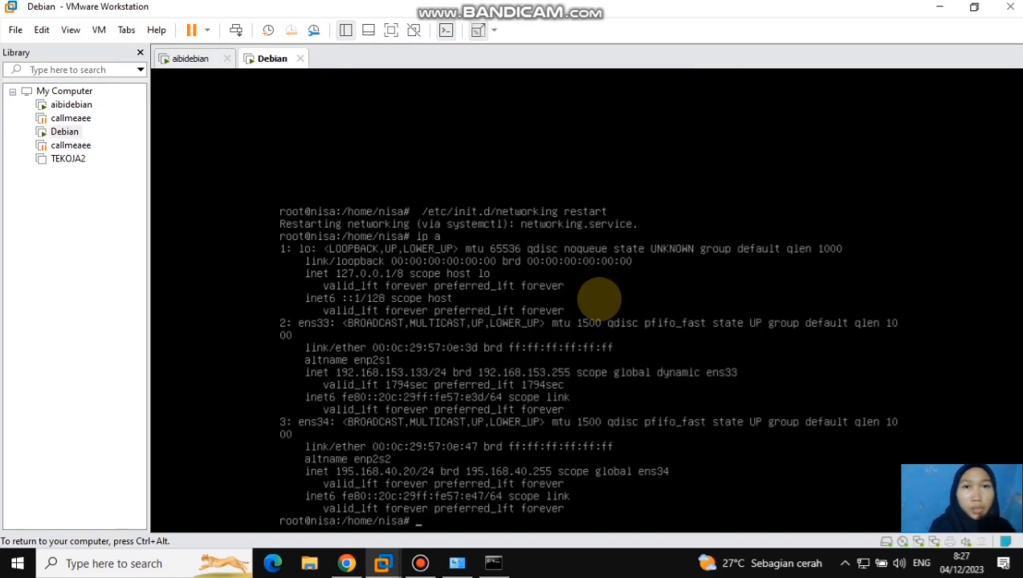
pyautogui.hotkey('ctrl', 'alt')
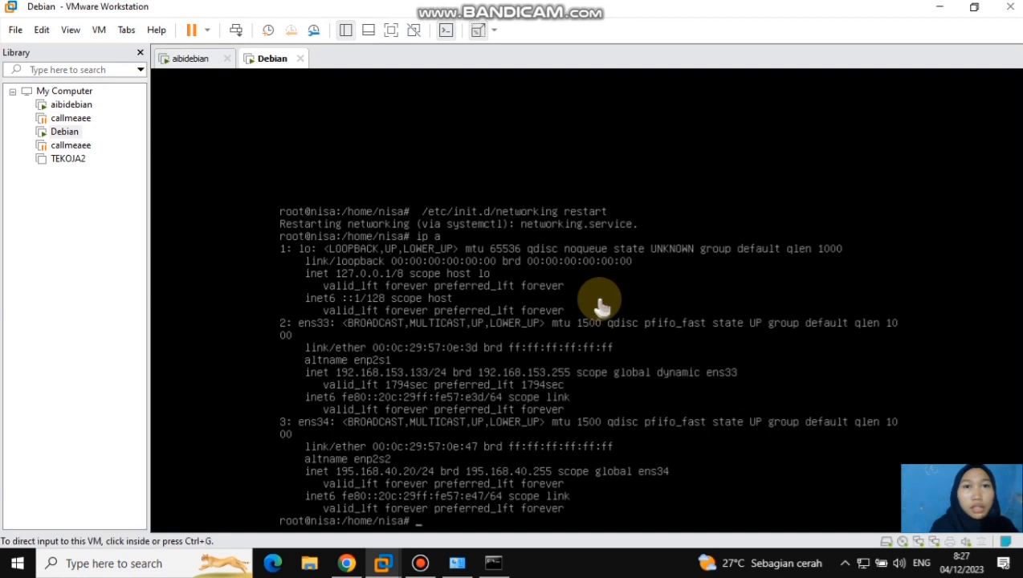
pyautogui.click(456, 476)
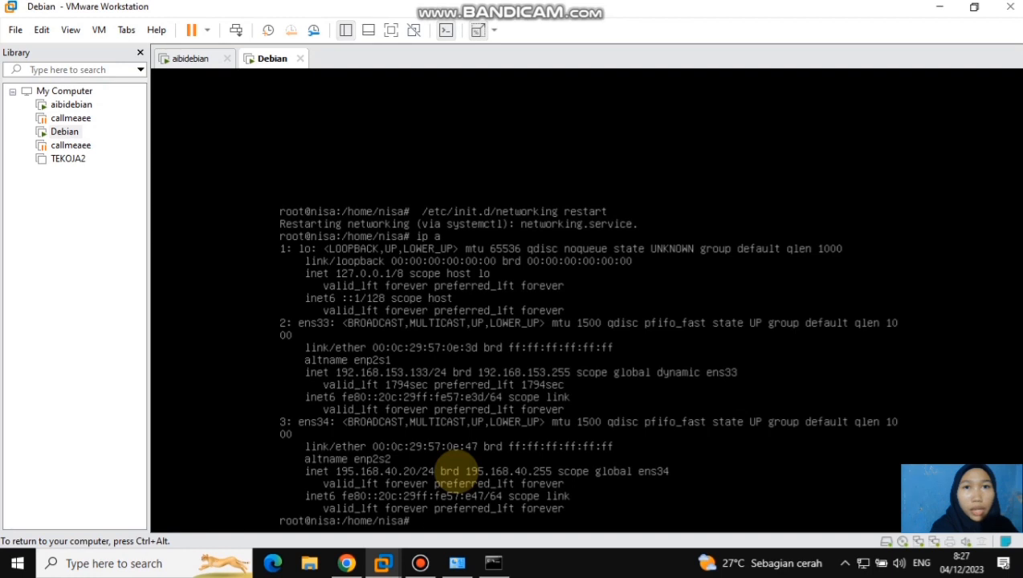
# Switch to the host's Network Connections window and open the IPv4 properties of VMware Network Adapter VMnet1
pyautogui.hotkey('ctrl', 'alt')
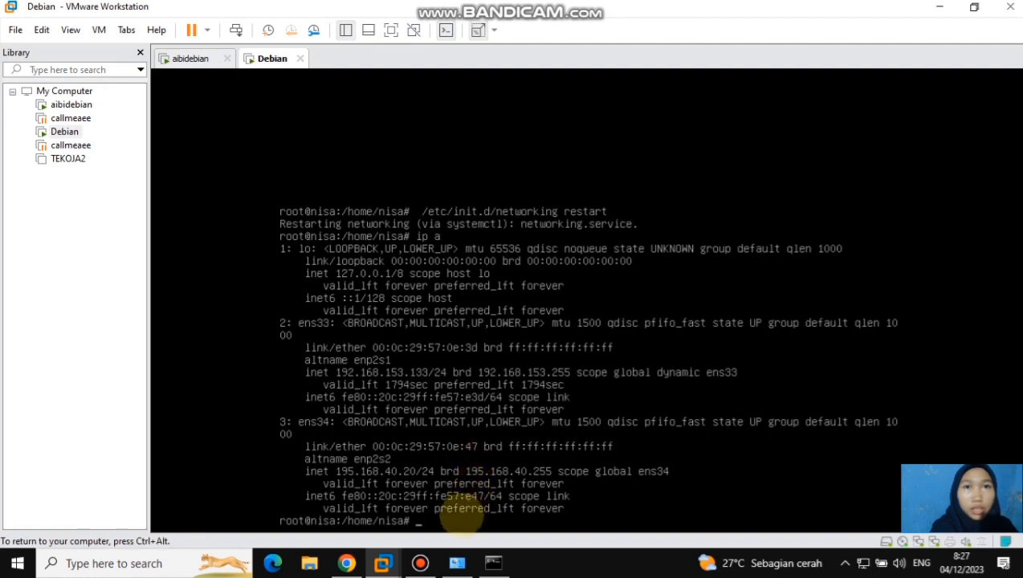
pyautogui.moveTo(459, 564)
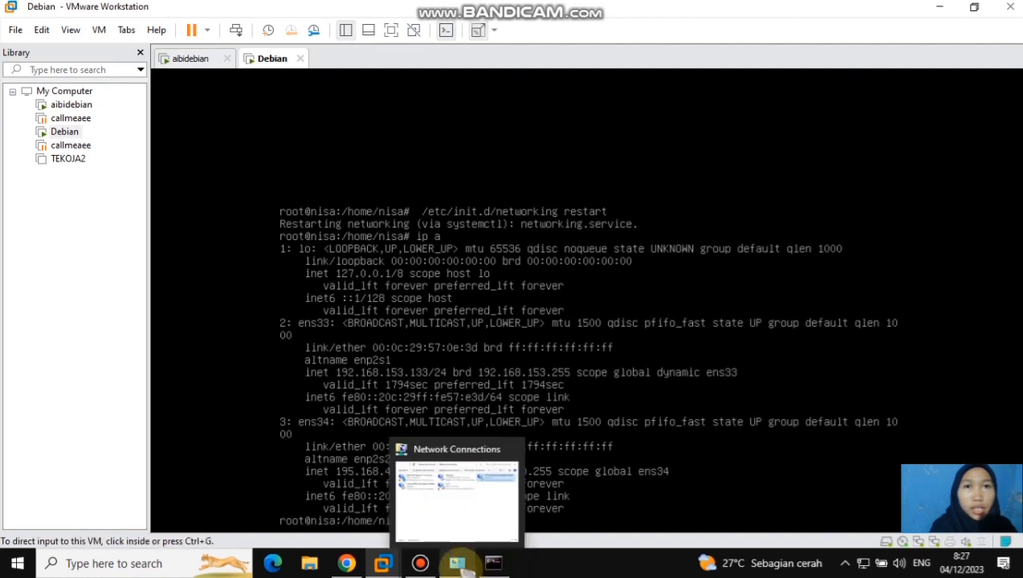
pyautogui.click(455, 497)
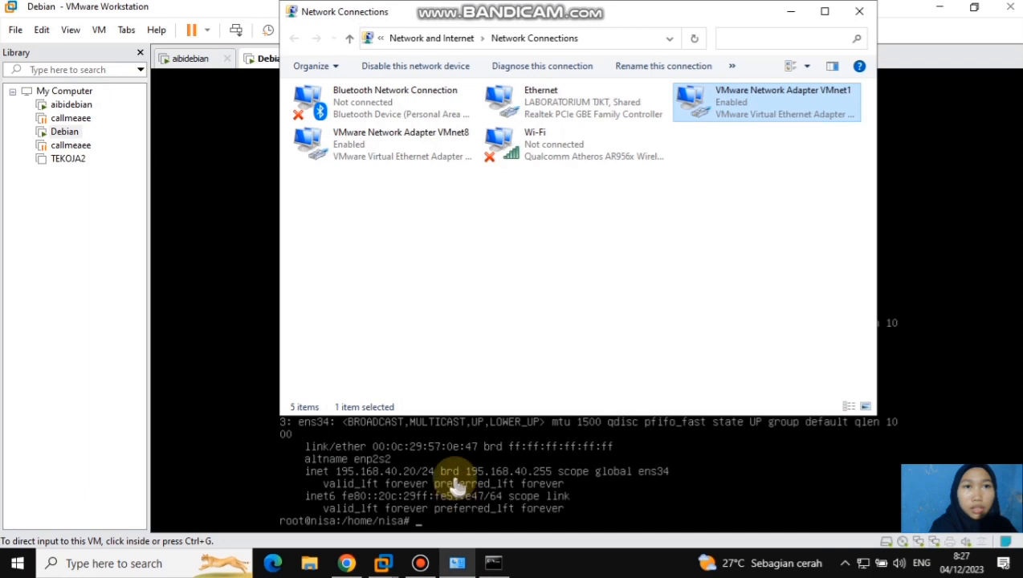
pyautogui.rightClick(774, 100)
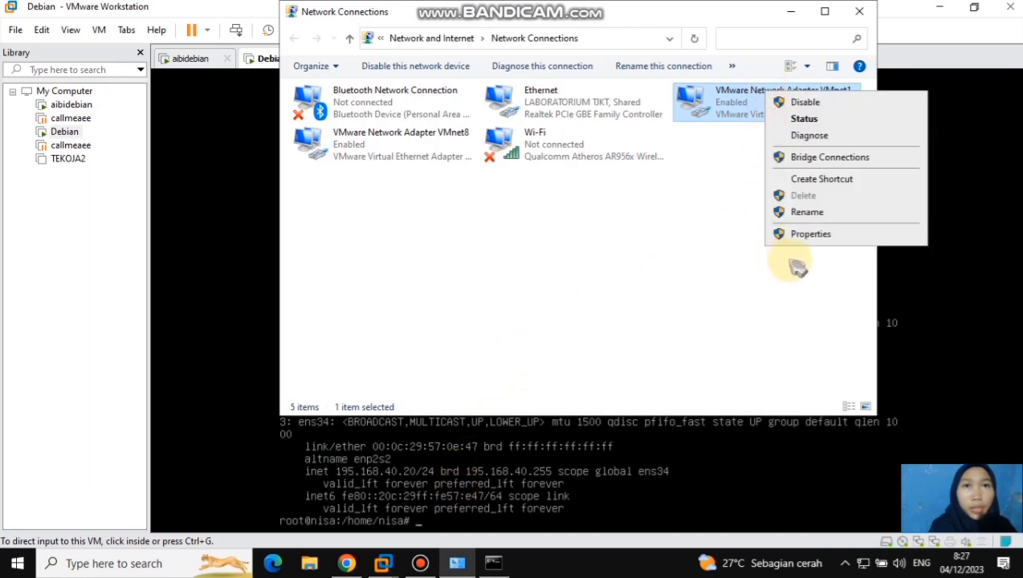
pyautogui.click(806, 235)
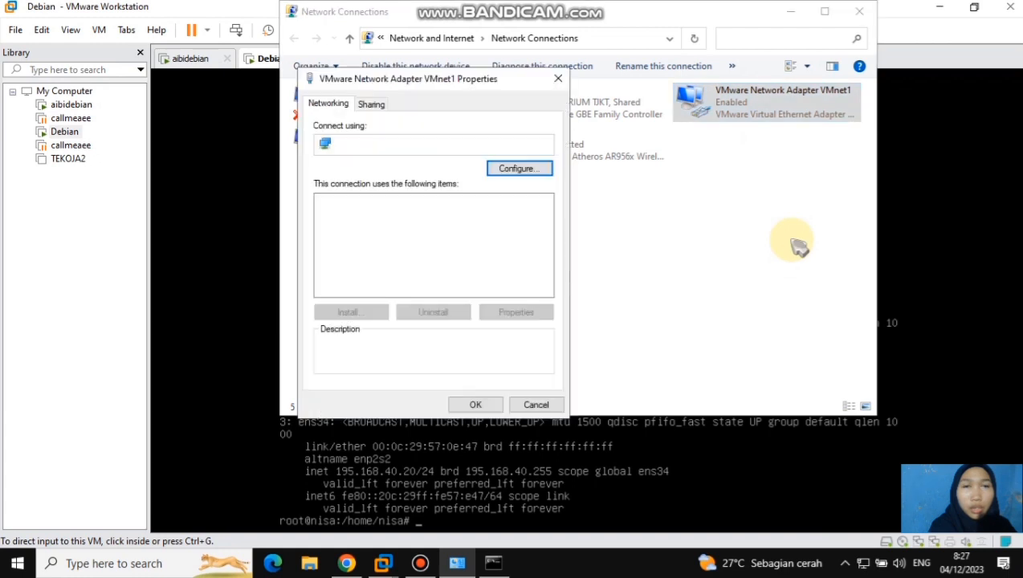
pyautogui.click(470, 240)
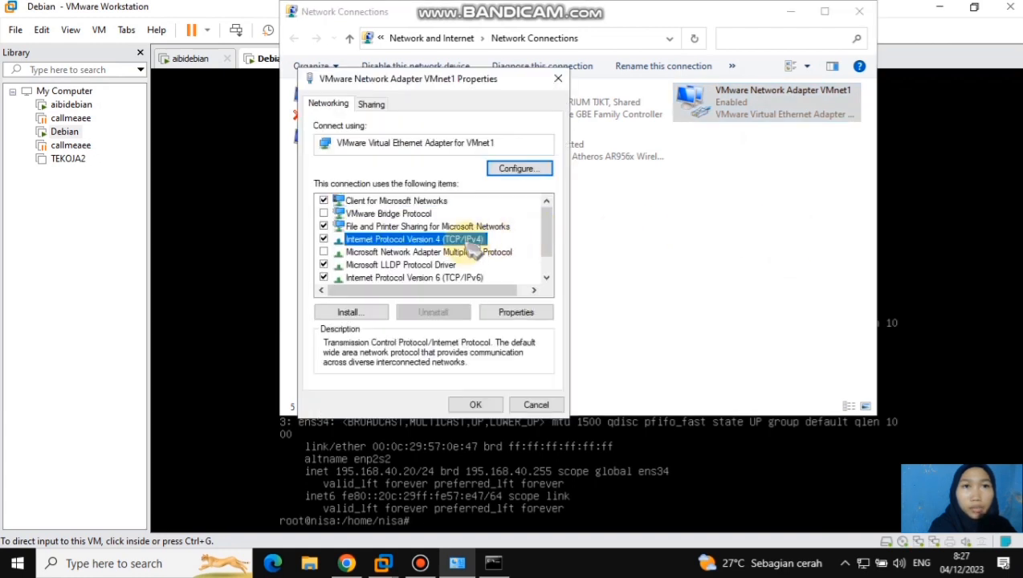
pyautogui.click(518, 313)
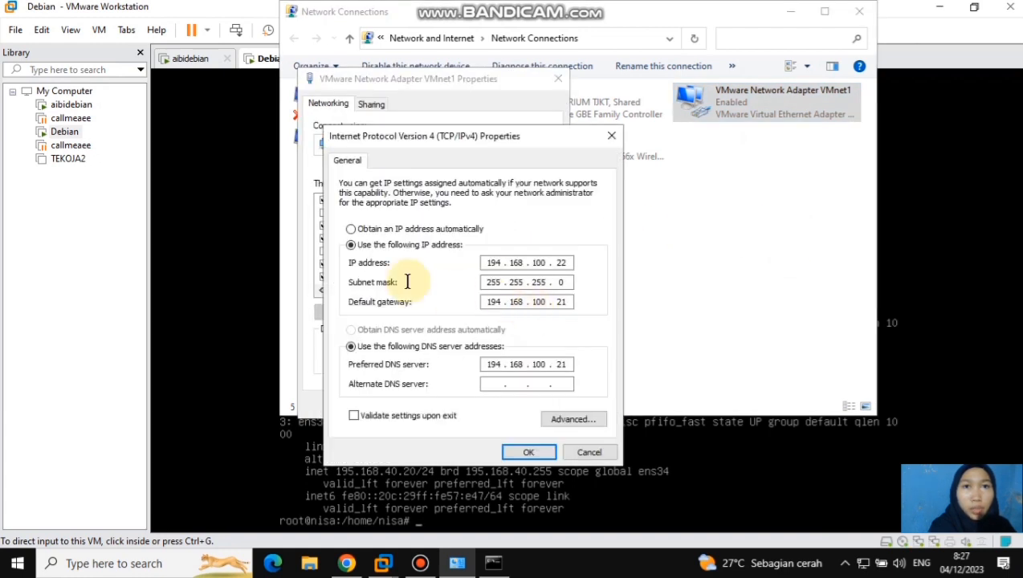
# Clear VMnet1's existing IPv4 settings, assign static IP 195.168.40.21 with subnet mask 255.255.255.0, and minimize Network Connections
pyautogui.click(351, 229)
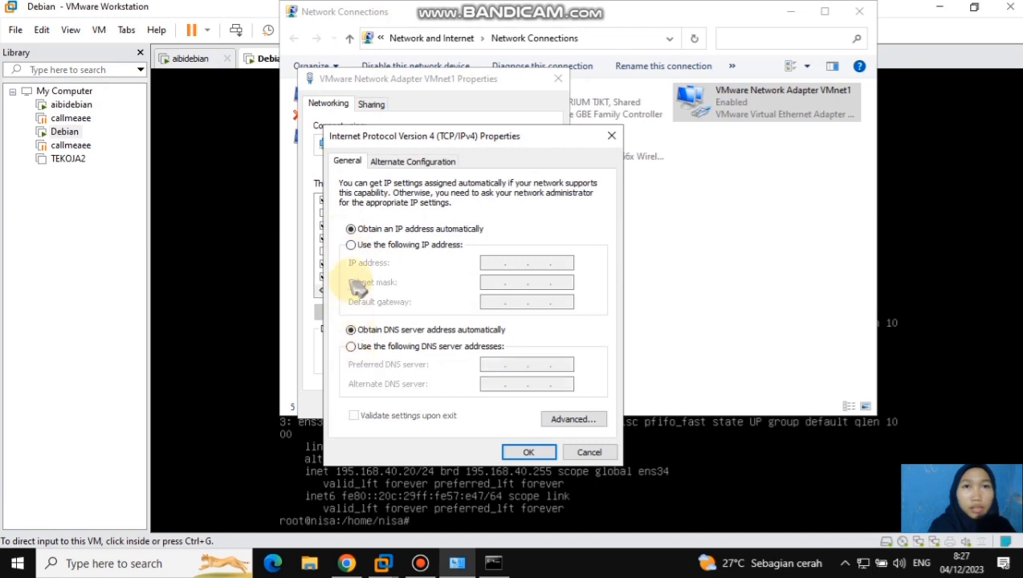
pyautogui.click(351, 245)
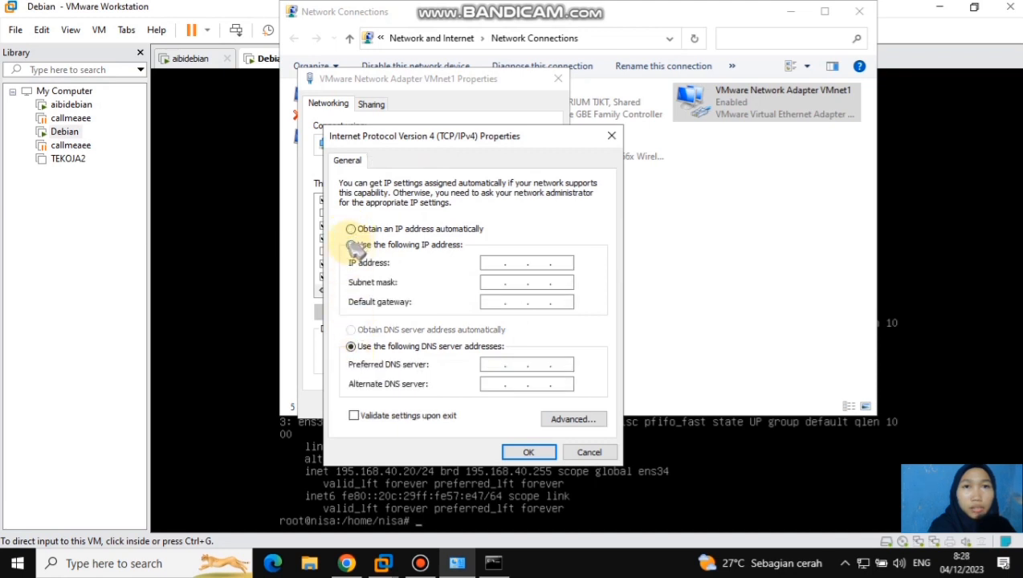
pyautogui.click(492, 262)
pyautogui.write('195 . ')
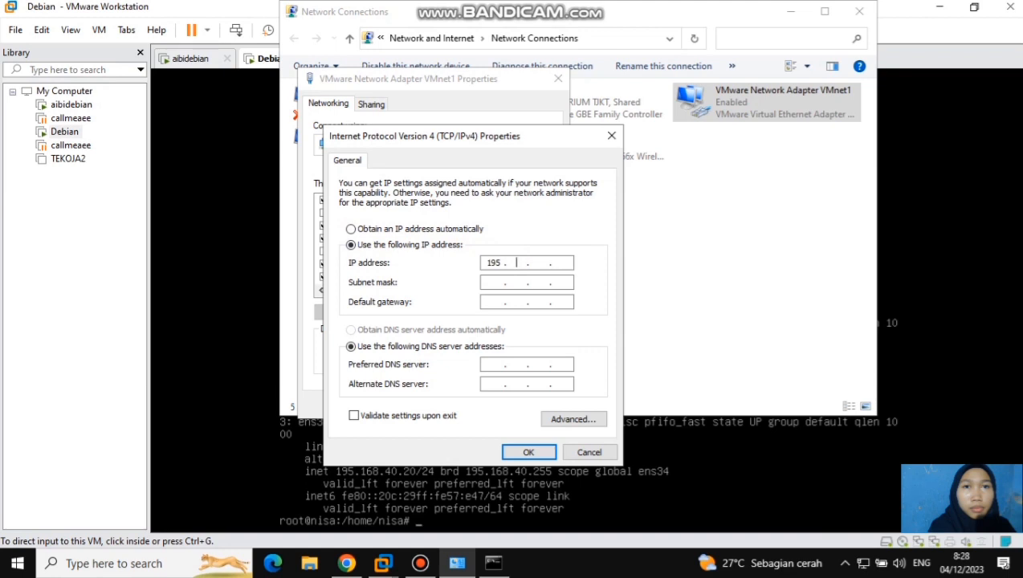
pyautogui.write('168 . 40 . 21')
pyautogui.click(501, 282)
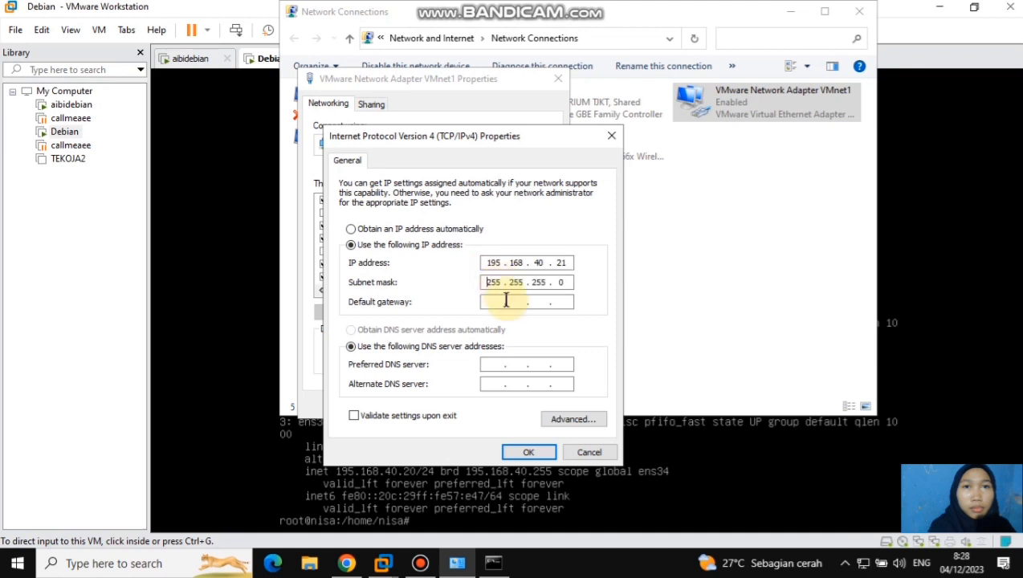
pyautogui.click(531, 453)
pyautogui.click(485, 405)
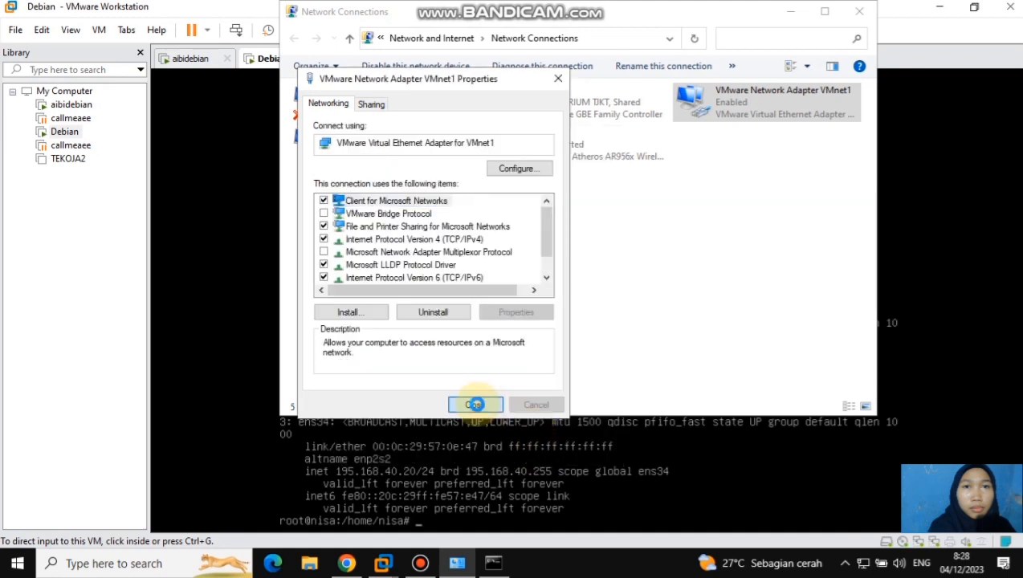
pyautogui.click(791, 11)
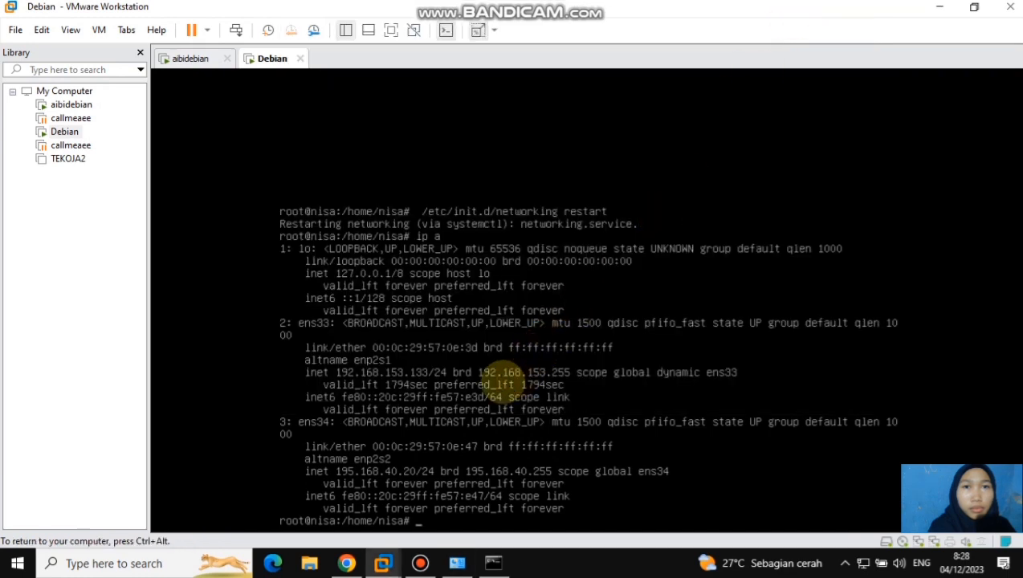
# Ping the host adapter at 195.168.40.21 from the Debian console, and stop the ping after several replies
pyautogui.write('ping')
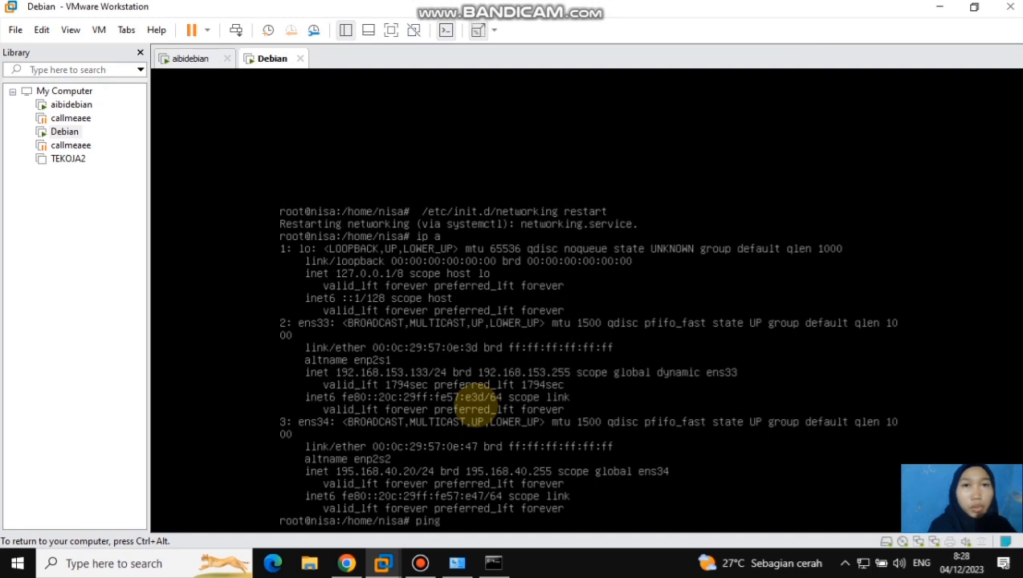
pyautogui.write(' 195.168')
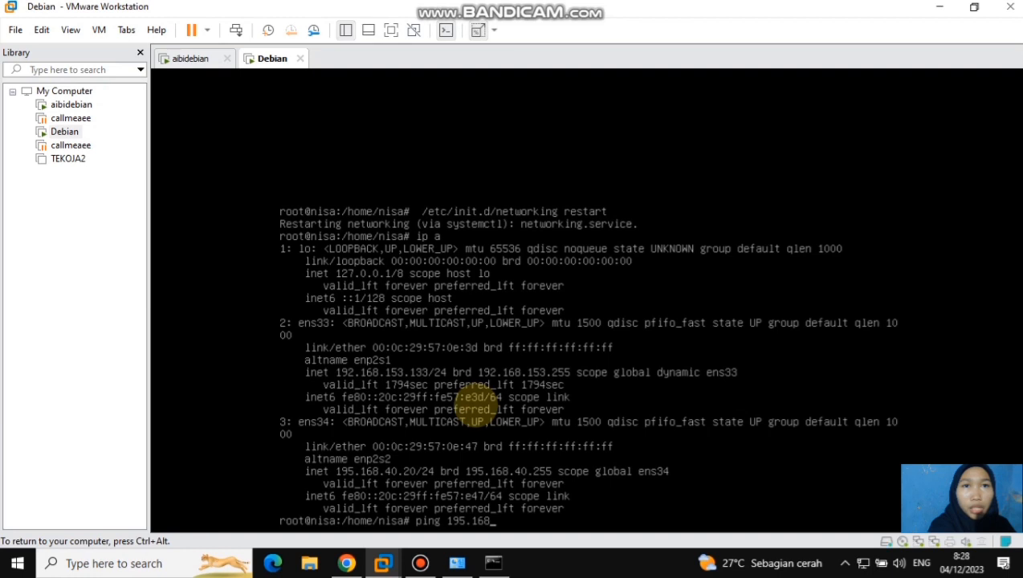
pyautogui.write('.40.21')
pyautogui.press('Return')
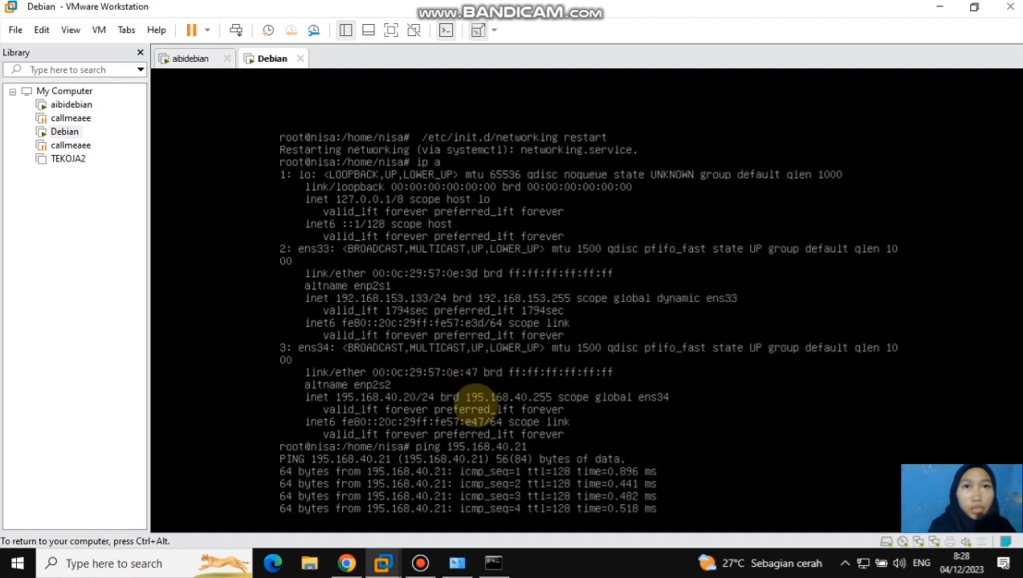
pyautogui.hotkey('ctrl', 'c')
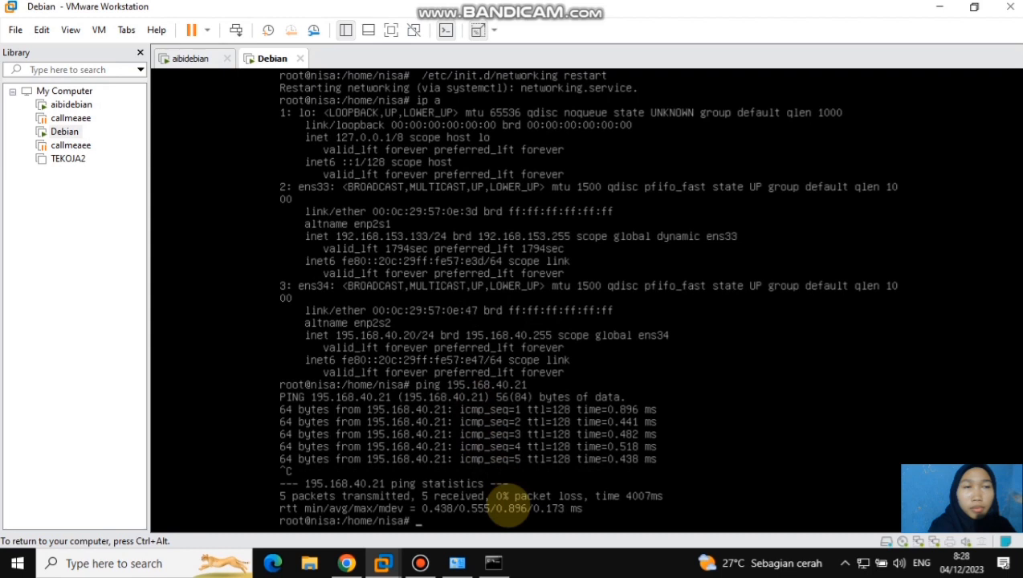
# Close the old Command Prompt window on the Windows host and open a fresh Command Prompt
pyautogui.moveTo(493, 563)
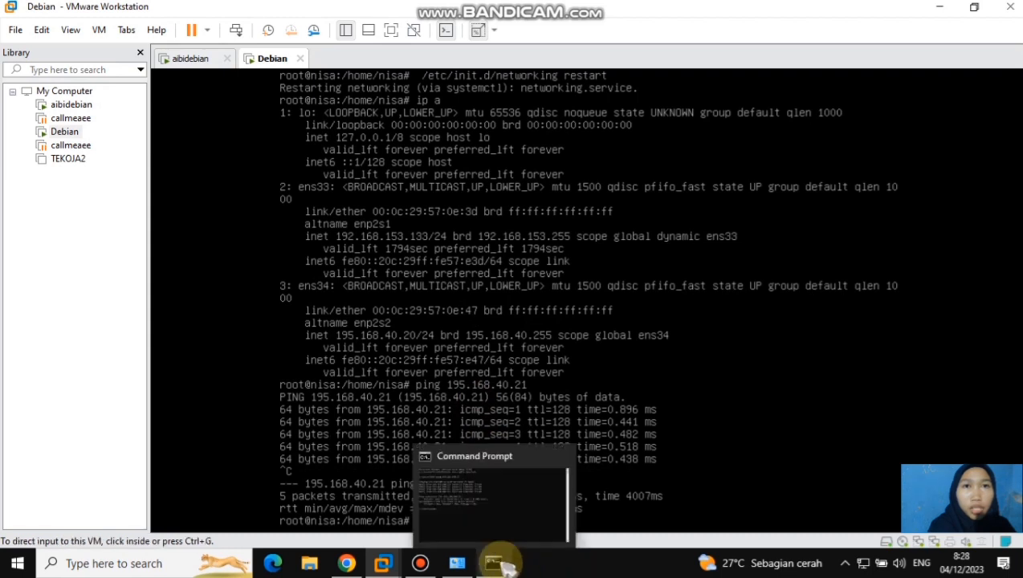
pyautogui.click(492, 518)
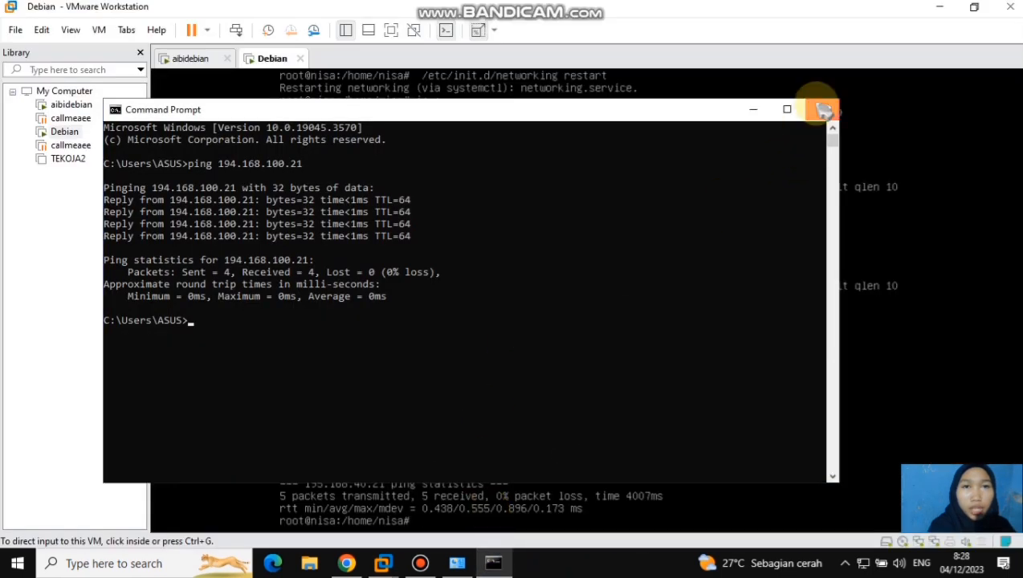
pyautogui.click(820, 108)
pyautogui.click(162, 563)
pyautogui.write('cmd')
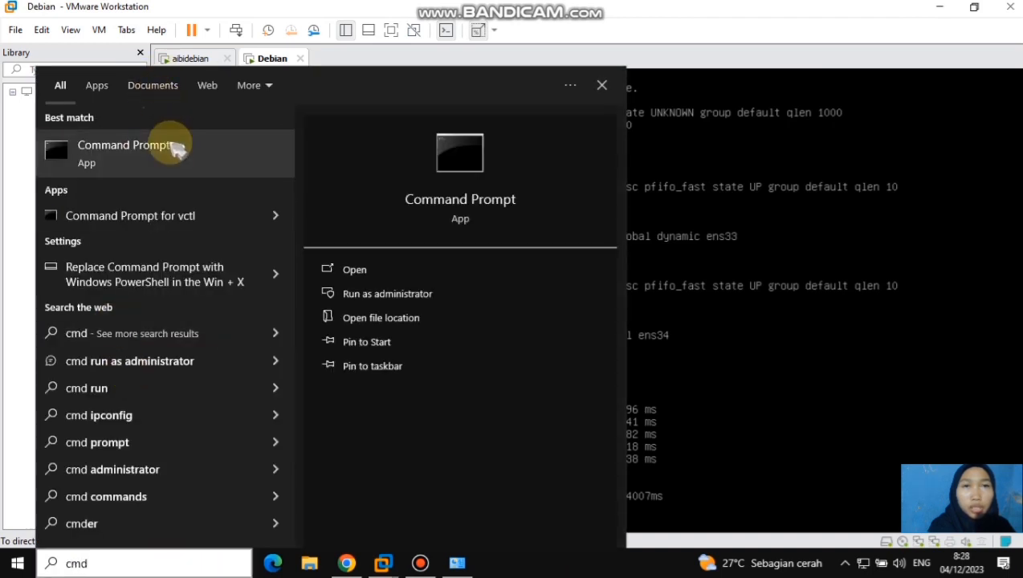
pyautogui.click(173, 147)
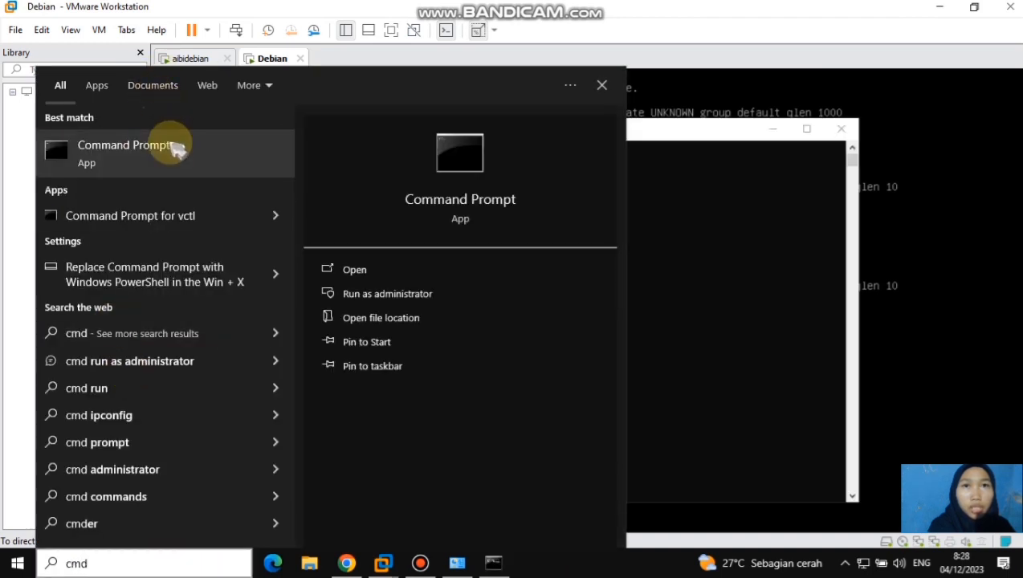
pyautogui.click(602, 86)
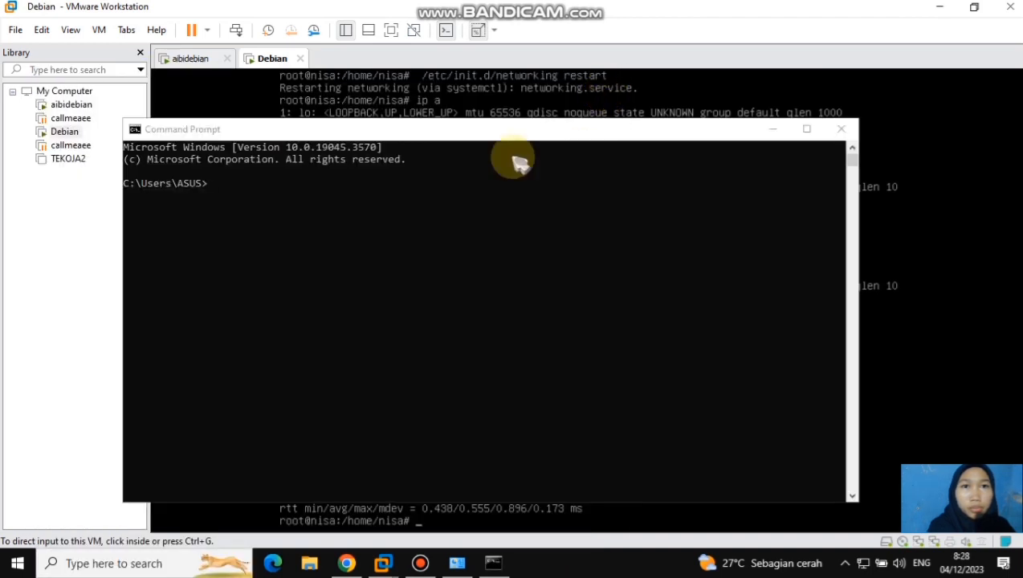
# Ping the Debian machine at 195.168.40.20 from the host's Command Prompt, and minimize the window
pyautogui.click(213, 186)
pyautogui.write('ping 19')
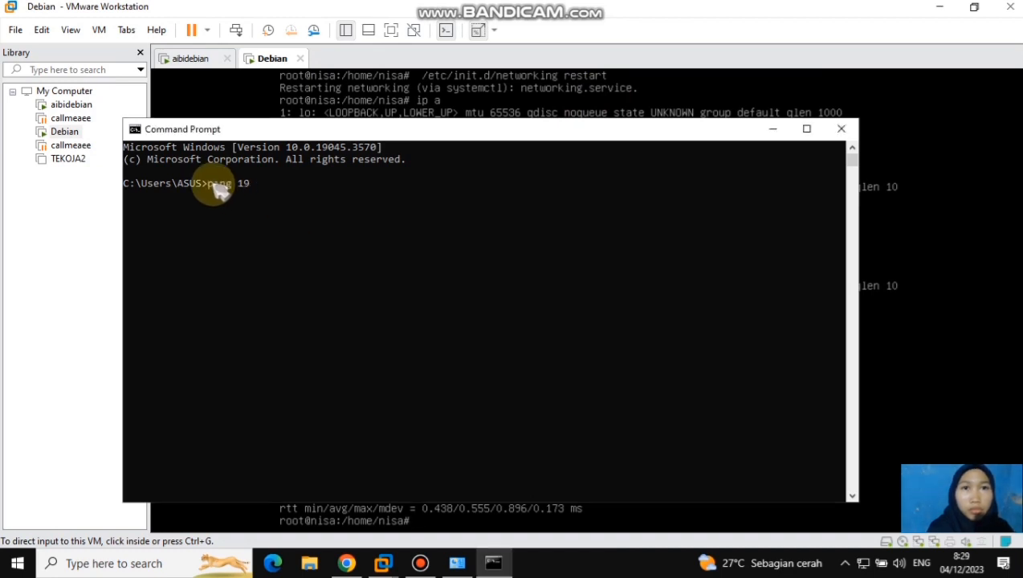
pyautogui.write('5.168.40.20')
pyautogui.press('Return')
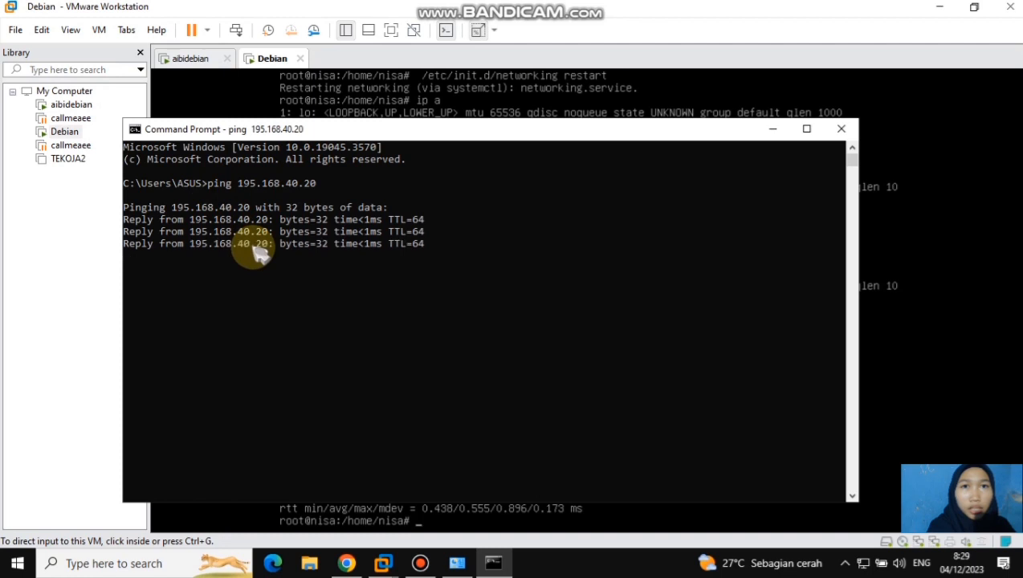
pyautogui.click(294, 279)
pyautogui.click(773, 128)
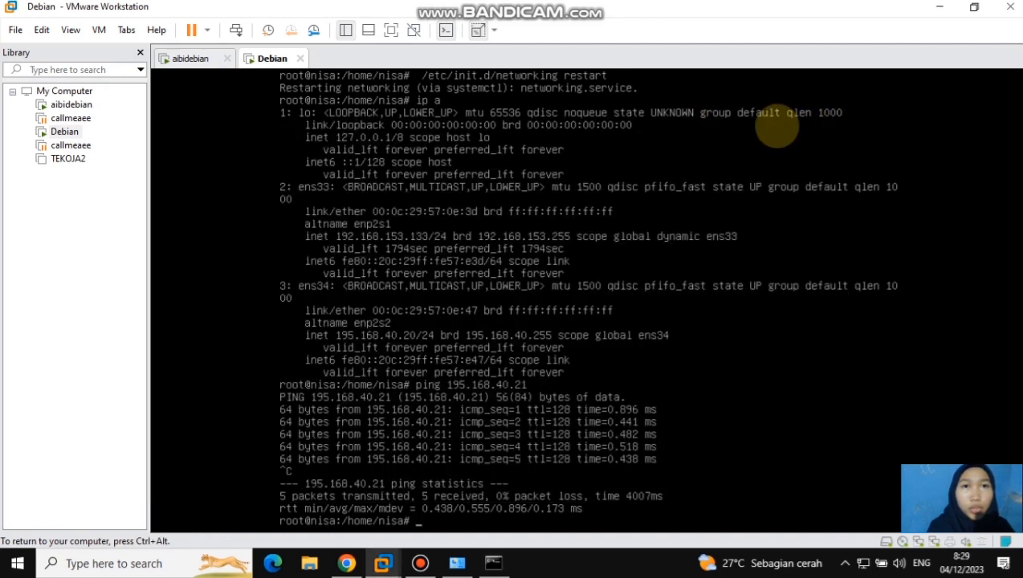
# Return to the Debian console and change to the /etc/apache2 directory
pyautogui.click(418, 520)
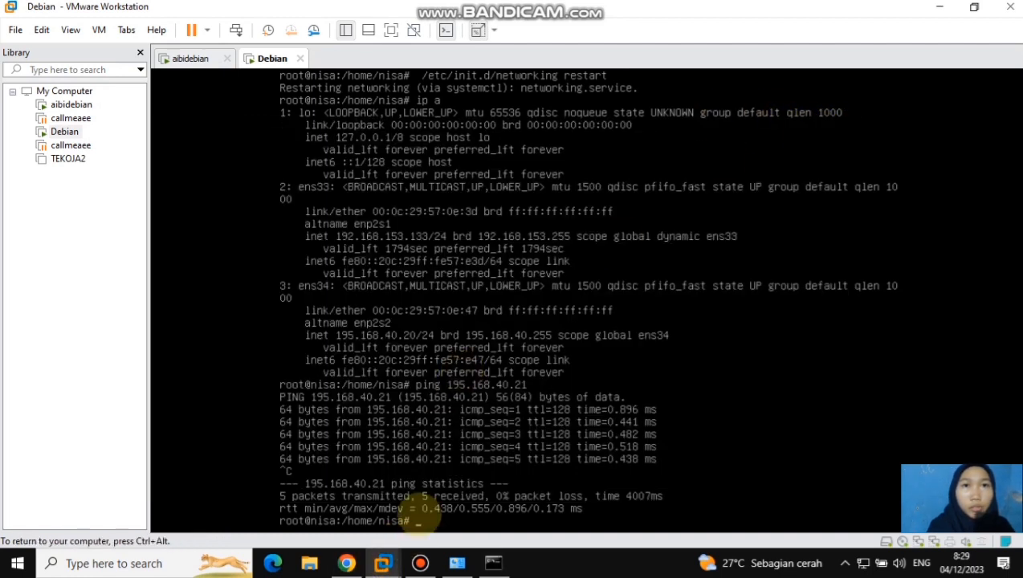
pyautogui.write('cd /etc/apache2')
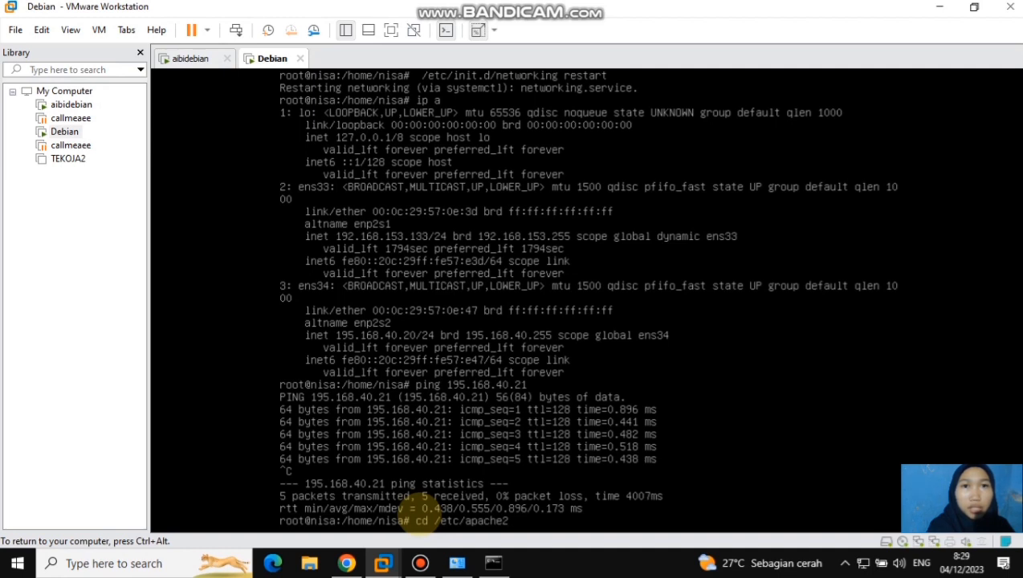
pyautogui.press('Return')
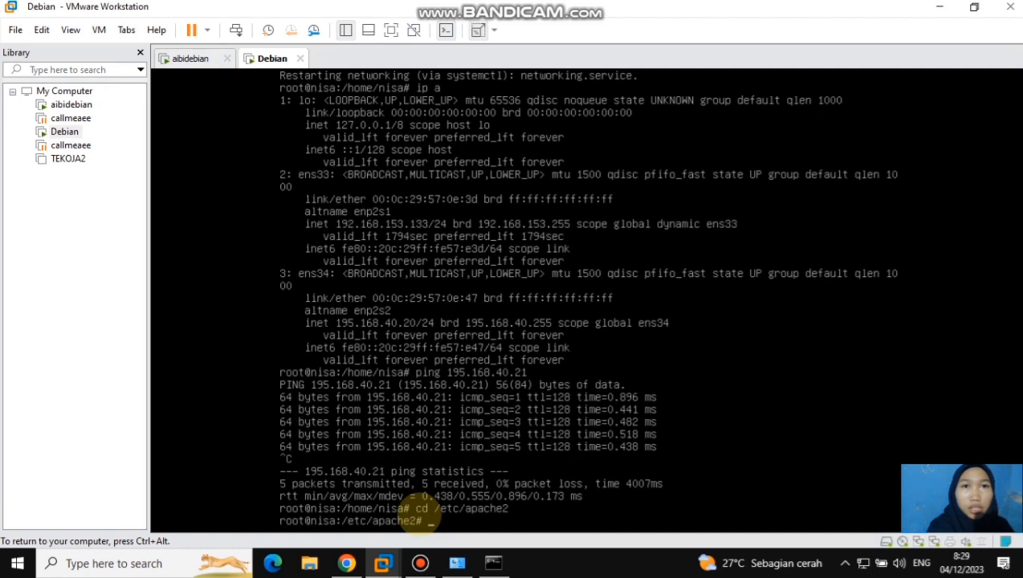
# Change to the /etc/apache2/sites-available directory and list its files
pyautogui.write('cd /etc/apache2/sites')
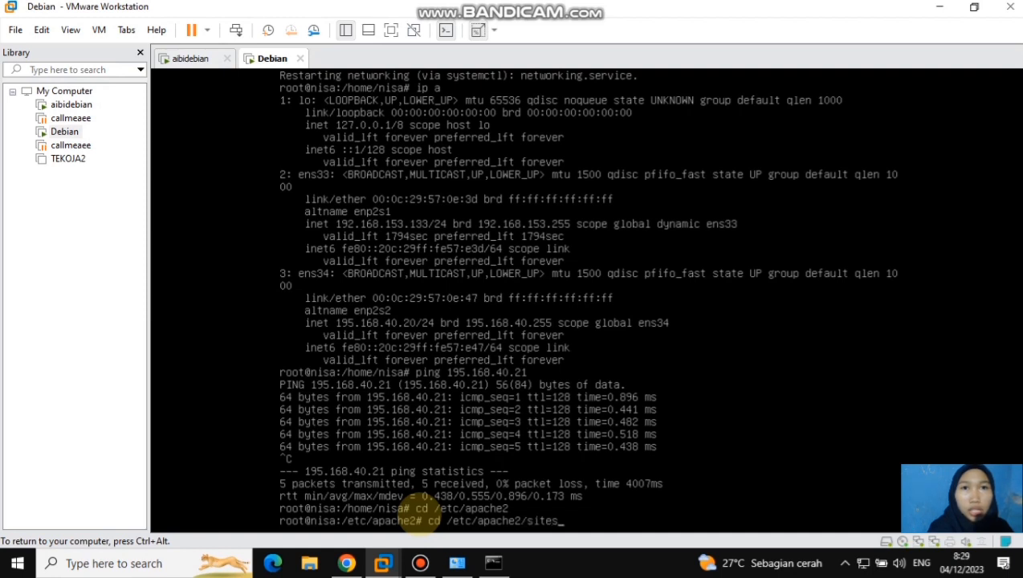
pyautogui.write('-available')
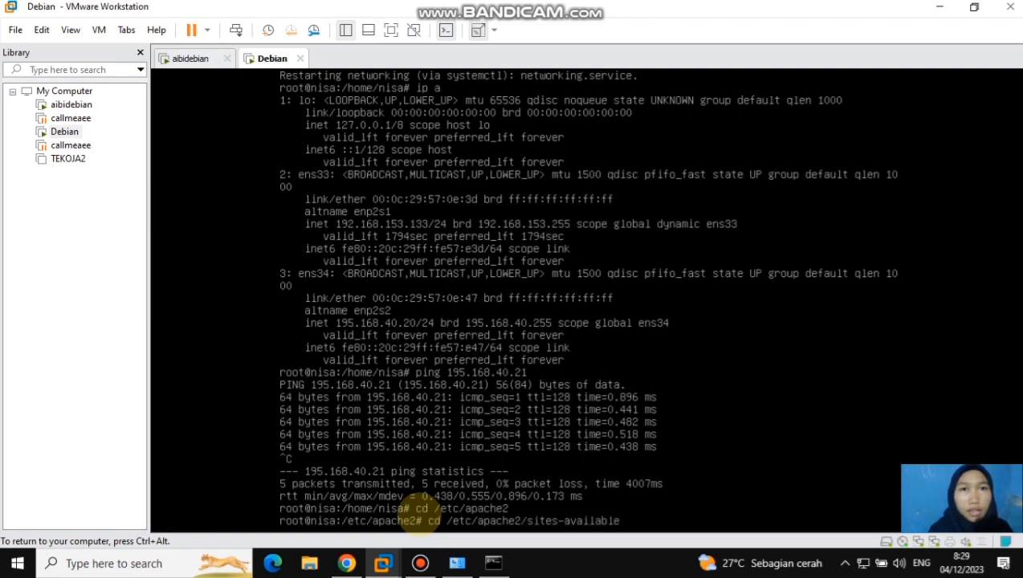
pyautogui.press('Return')
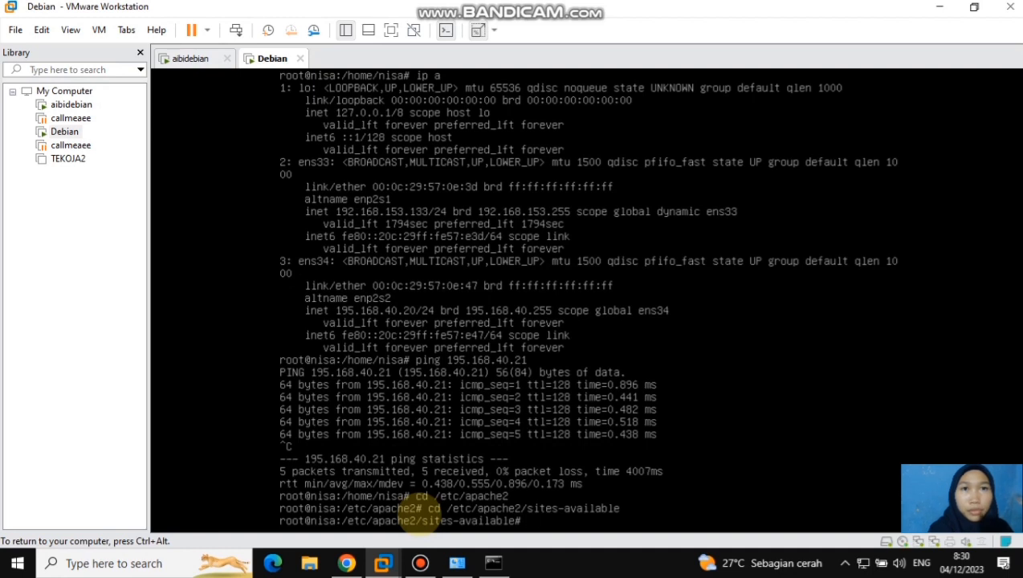
pyautogui.write('ls')
pyautogui.press('Return')
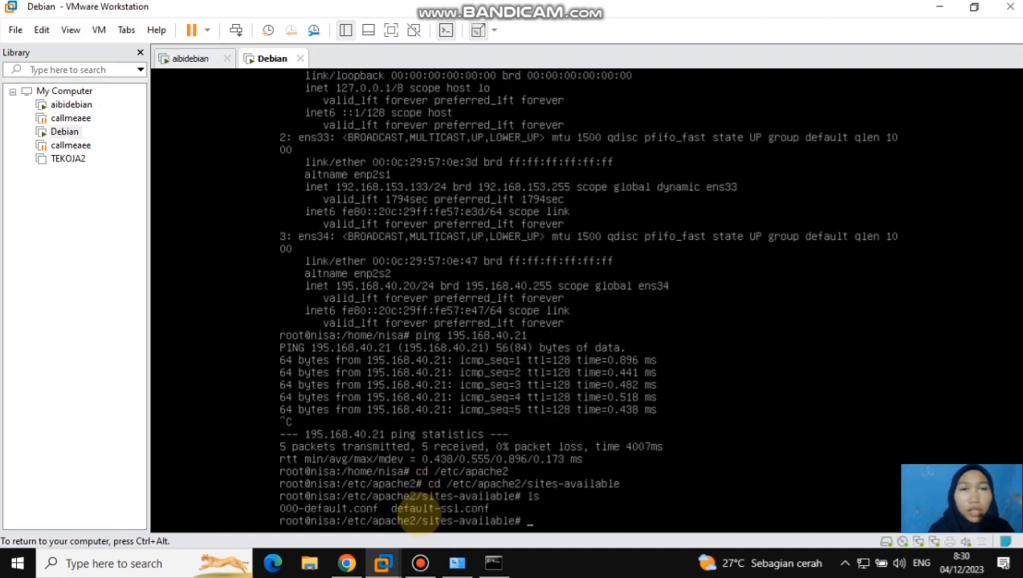
# Copy 000-default.conf to nurul.conf with cp, and list the directory to check the copy
pyautogui.write('cp 000')
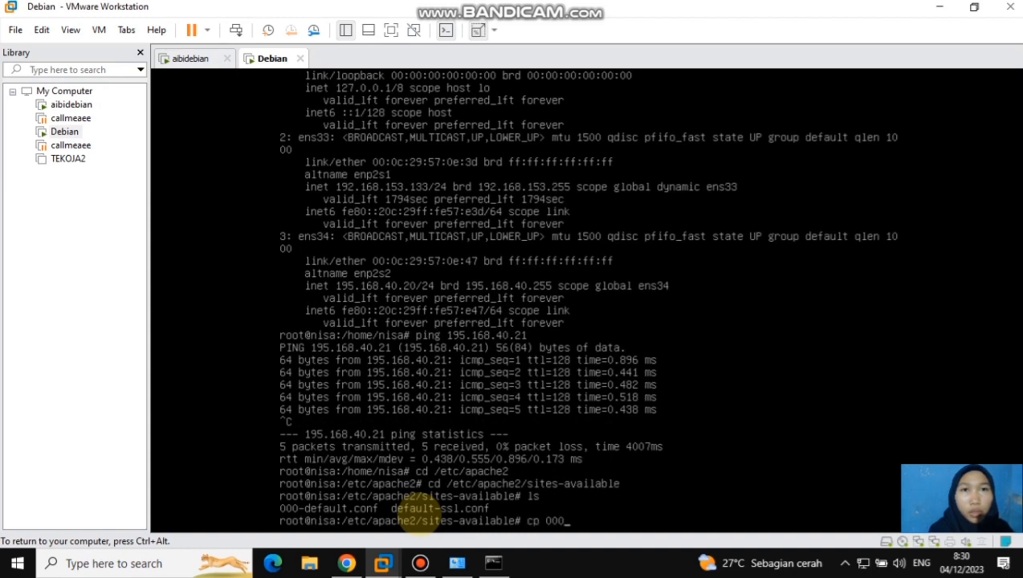
pyautogui.write('-default.conf')
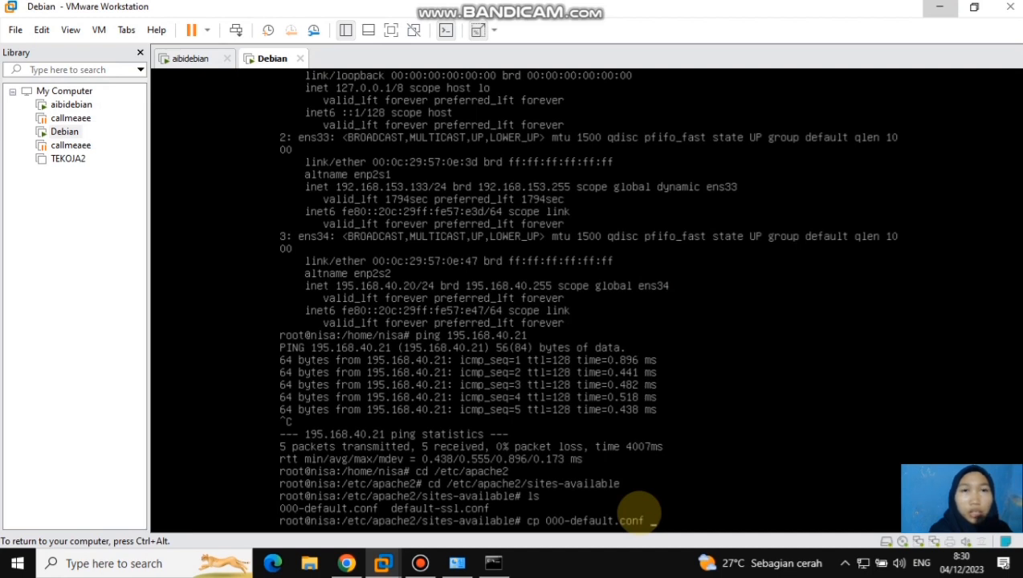
pyautogui.write('nuru')
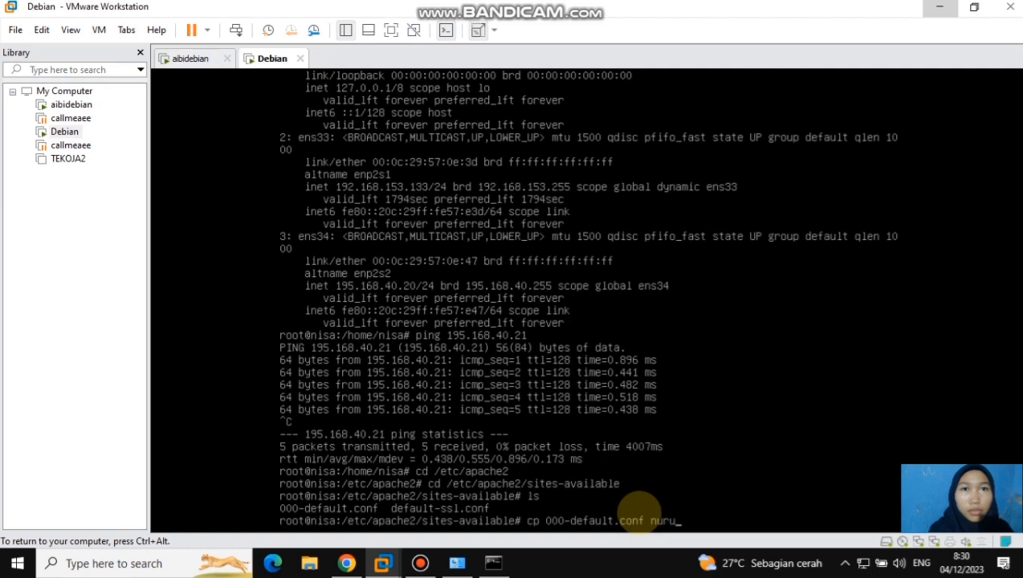
pyautogui.write('l.conf')
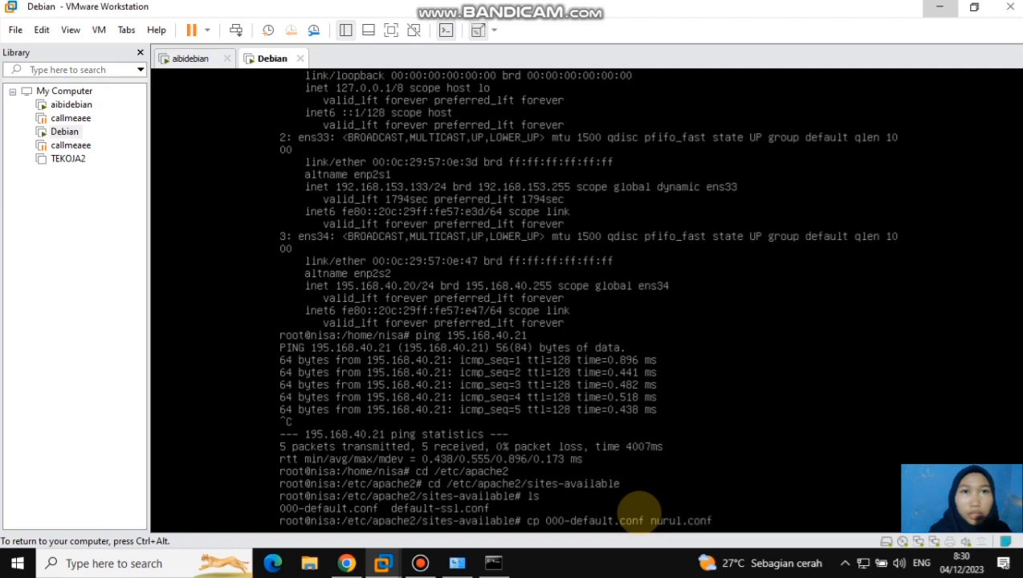
pyautogui.press('Return')
pyautogui.write('ls')
pyautogui.press('Return')
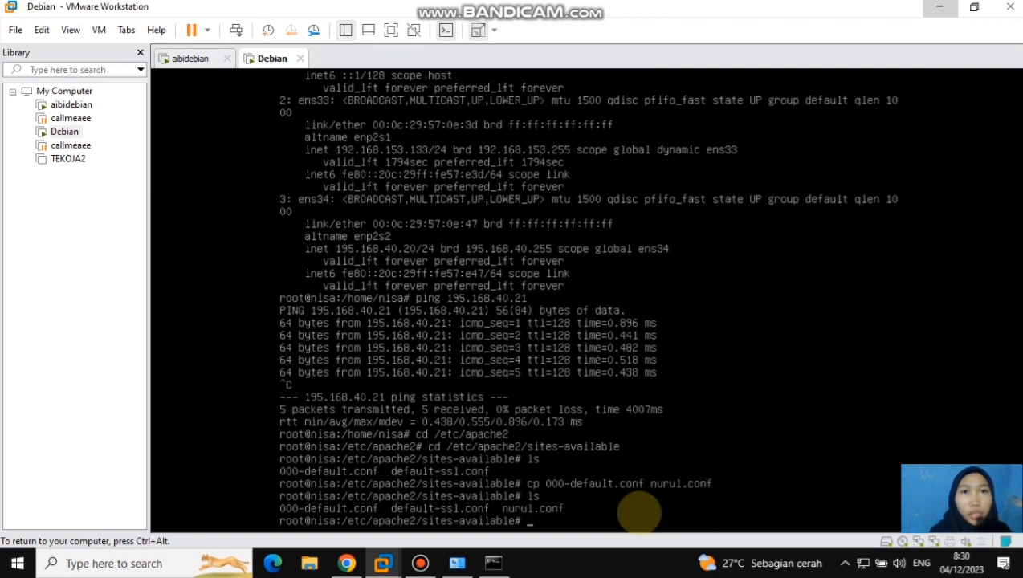
# Open the copied site configuration nurul.conf in the nano editor
pyautogui.write('na')
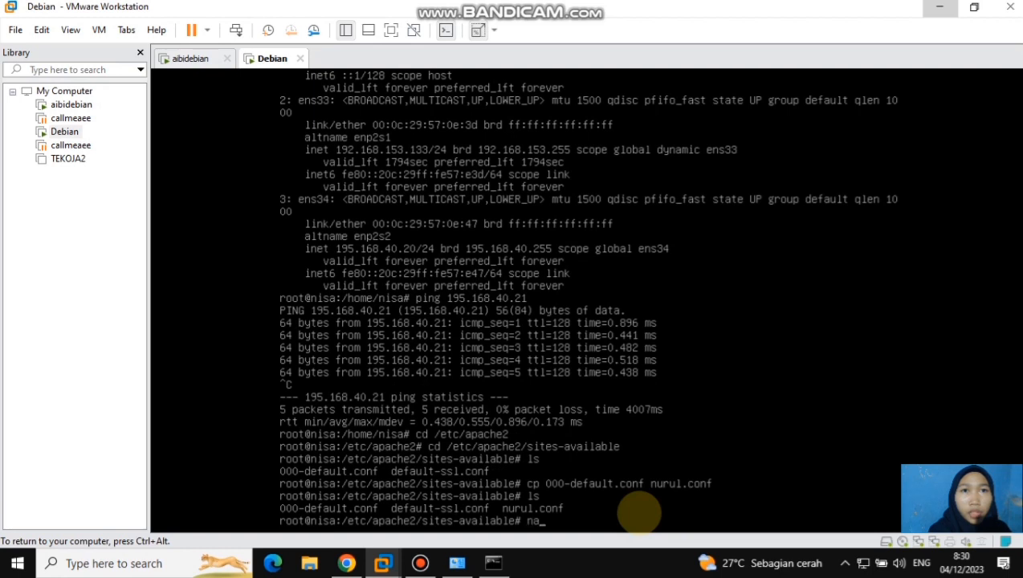
pyautogui.write('no nu')
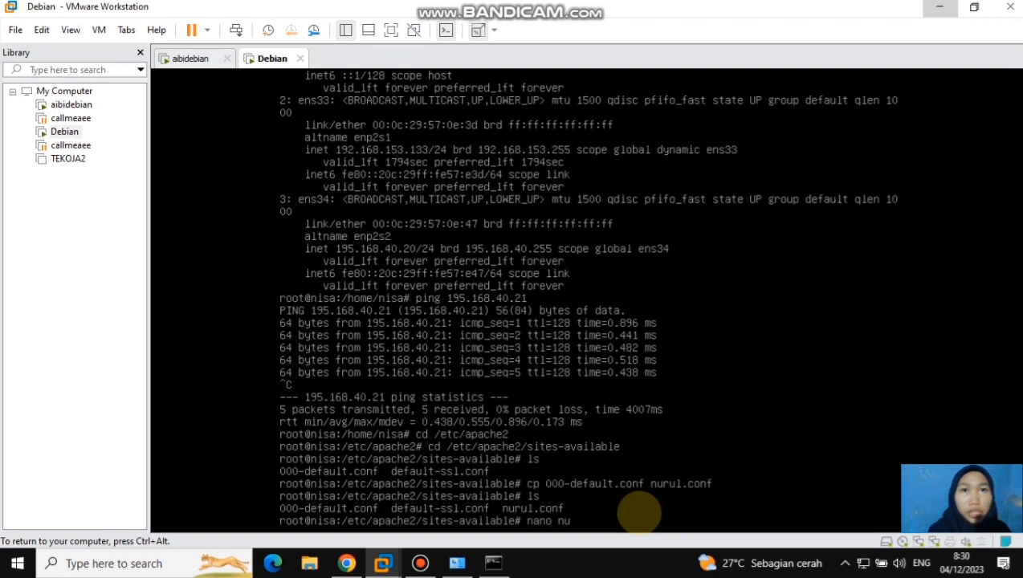
pyautogui.write('rul.conf')
pyautogui.press('Return')
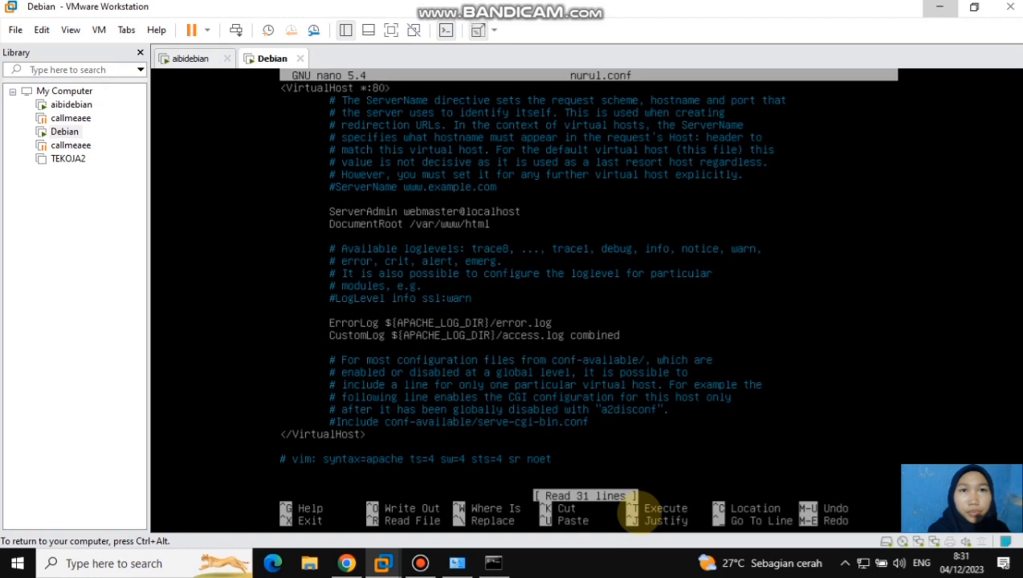
# Replace the ServerAdmin value in nurul.conf with the administrator's e-mail address, save the file and exit nano
pyautogui.press('Right')
pyautogui.press('BackSpace')
pyautogui.press('BackSpace')
pyautogui.press('BackSpace')
pyautogui.press('BackSpace')
pyautogui.press('BackSpace')
pyautogui.press('BackSpace')
pyautogui.press('BackSpace')
pyautogui.press('BackSpace')
pyautogui.press('BackSpace')
pyautogui.press('BackSpace')
pyautogui.press('BackSpace')
pyautogui.press('BackSpace')
pyautogui.press('BackSpace')
pyautogui.press('BackSpace')
pyautogui.press('BackSpace')
pyautogui.press('BackSpace')
pyautogui.press('BackSpace')
pyautogui.press('BackSpace')
pyautogui.press('BackSpace')
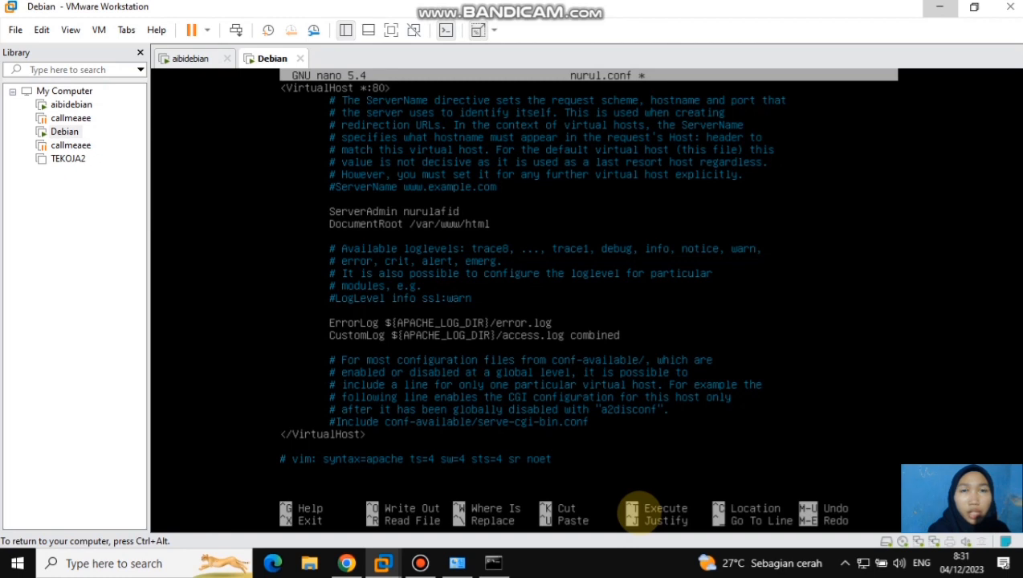
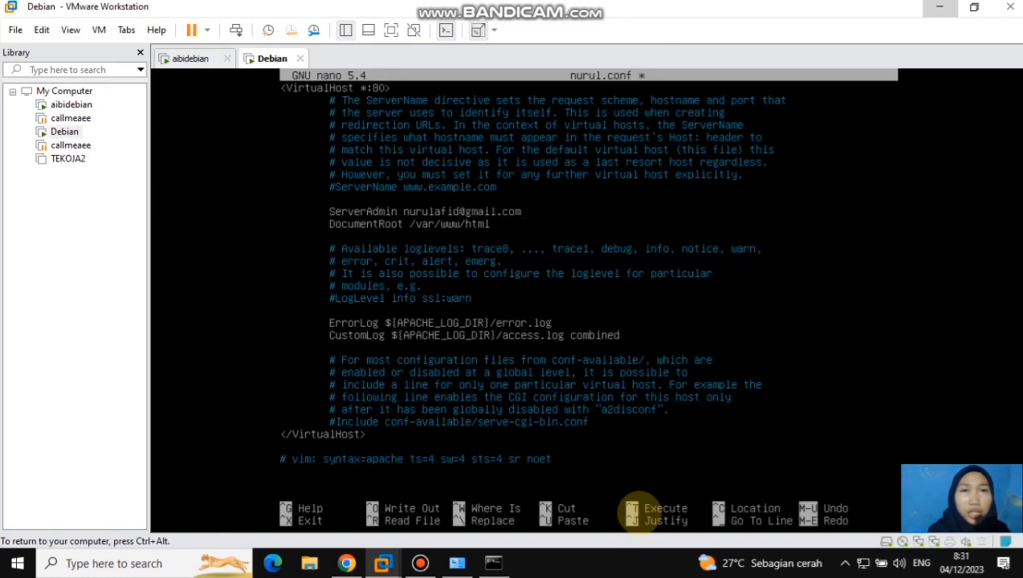
pyautogui.hotkey('ctrl', 'x')
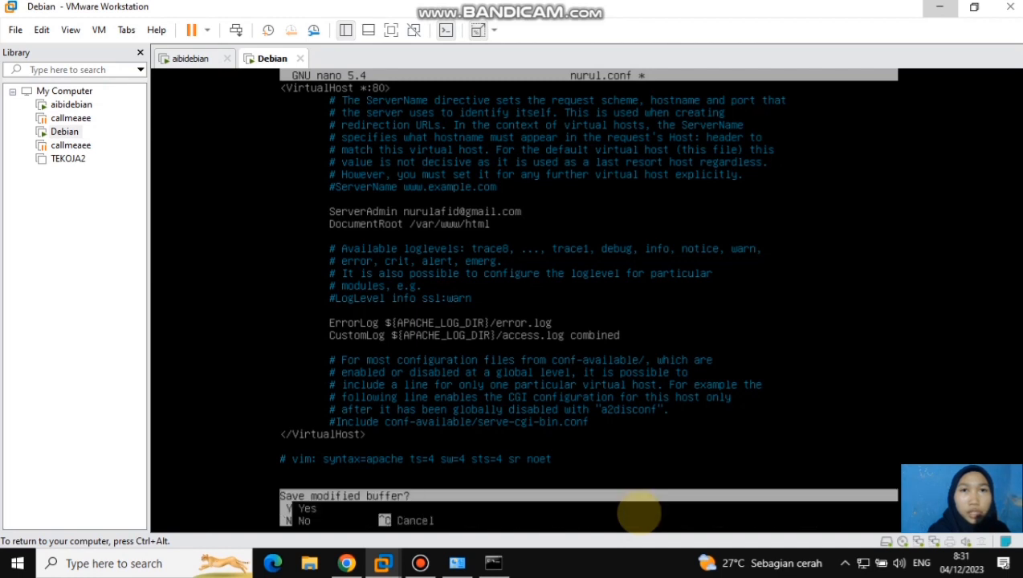
pyautogui.press('y')
pyautogui.press('Return')
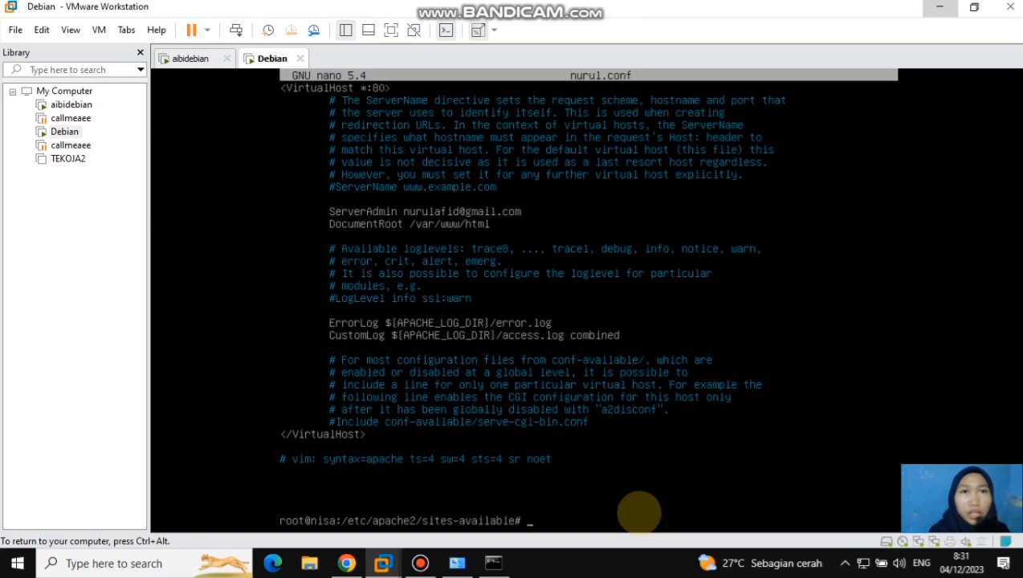
# Change to the web root directory /var/www/html and list its files
pyautogui.write('cd')
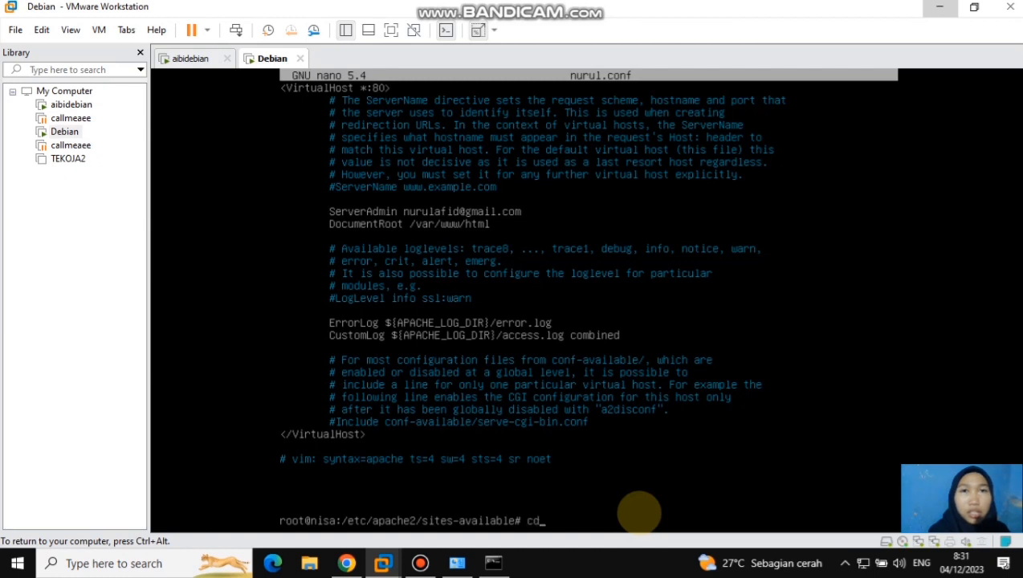
pyautogui.write(' /var/www')
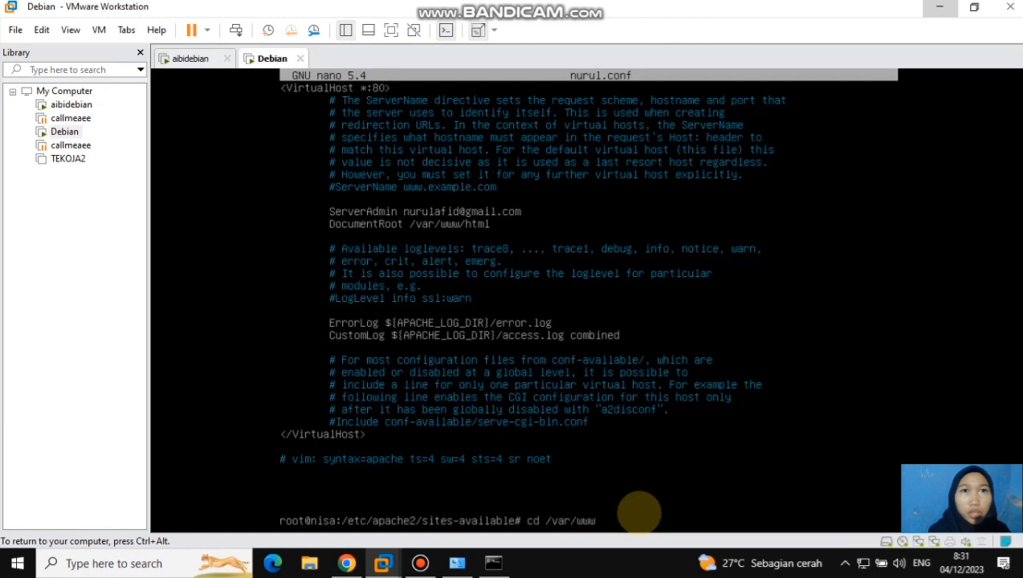
pyautogui.write('/html')
pyautogui.press('Return')
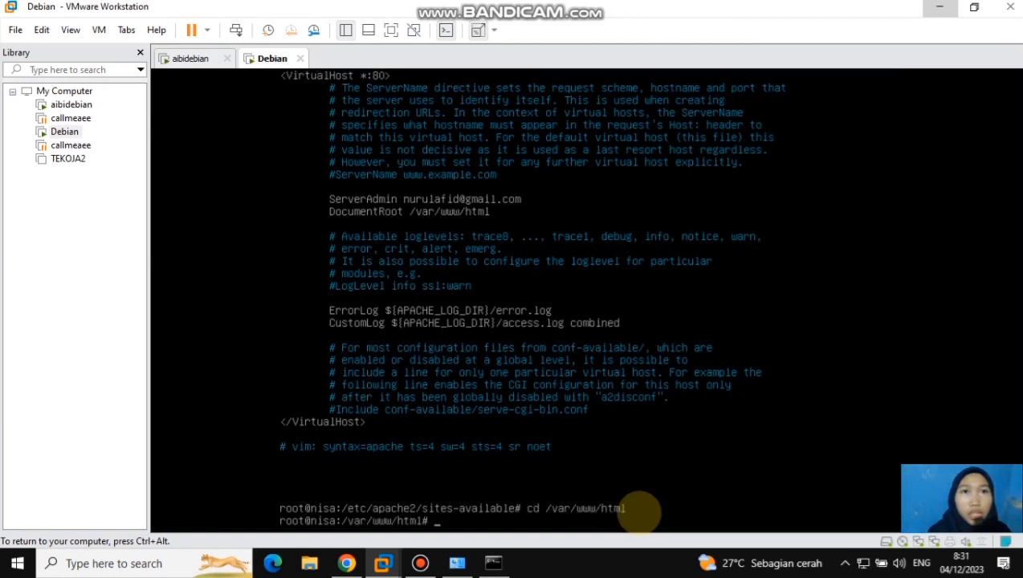
pyautogui.write('ls')
pyautogui.press('Return')
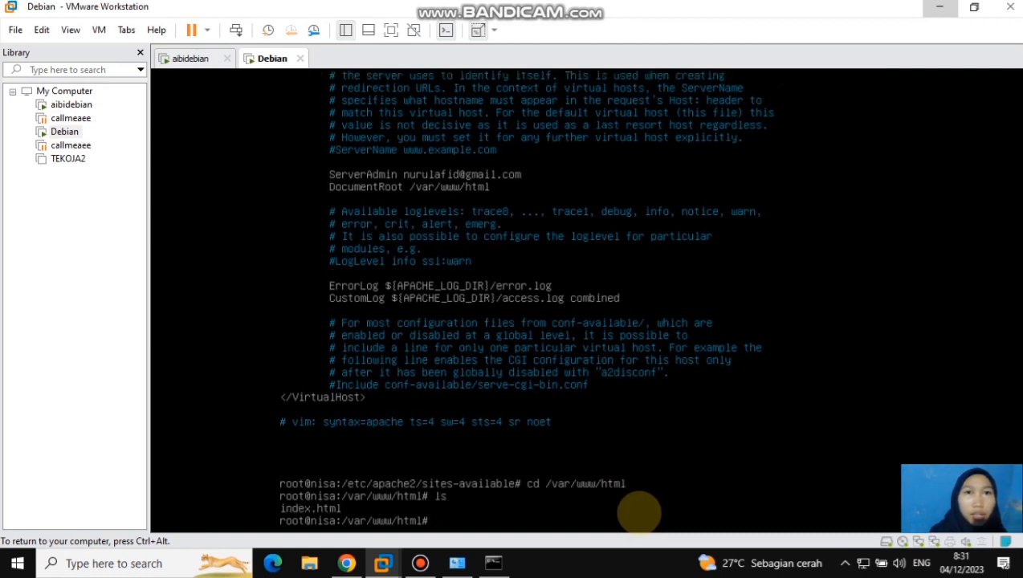
# Open index.html from the web root in the nano editor
pyautogui.write('nano')
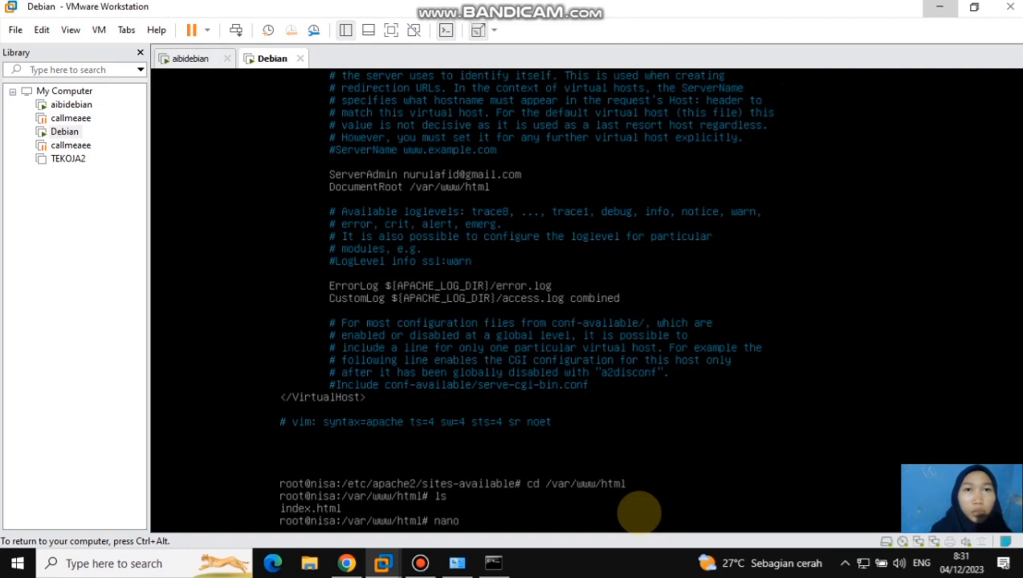
pyautogui.write(' i')
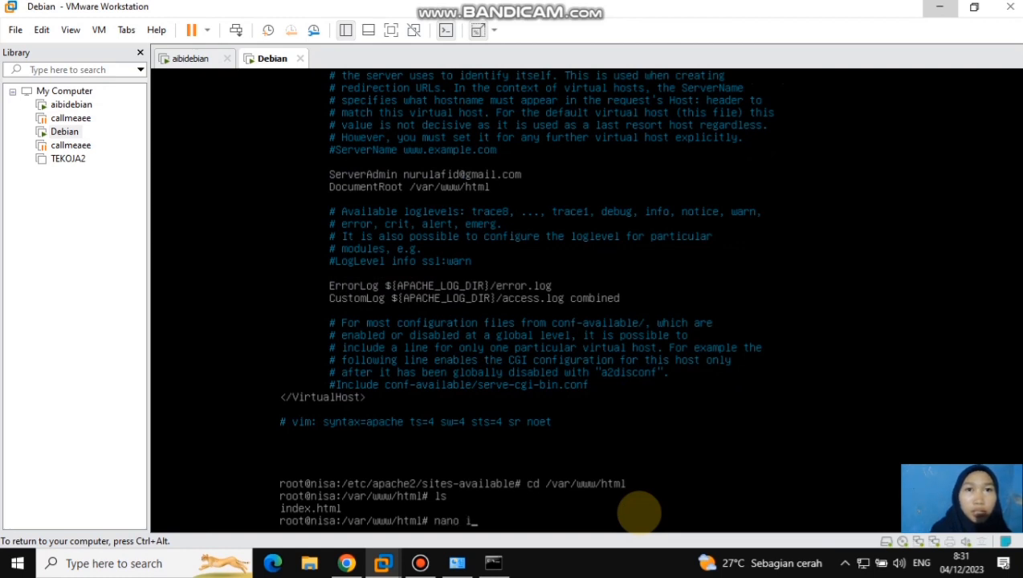
pyautogui.write('ndex')
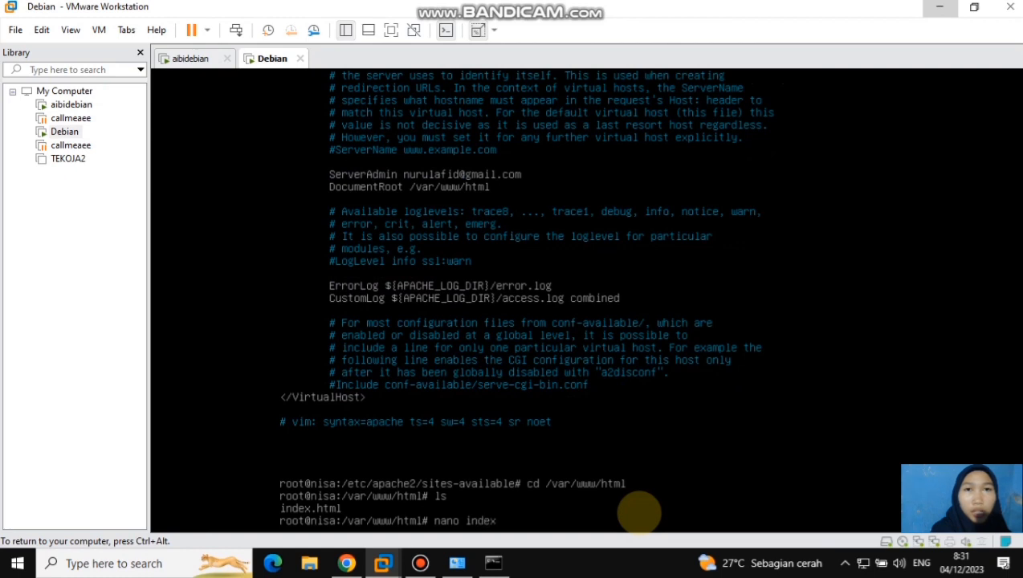
pyautogui.write('.html')
pyautogui.press('Return')
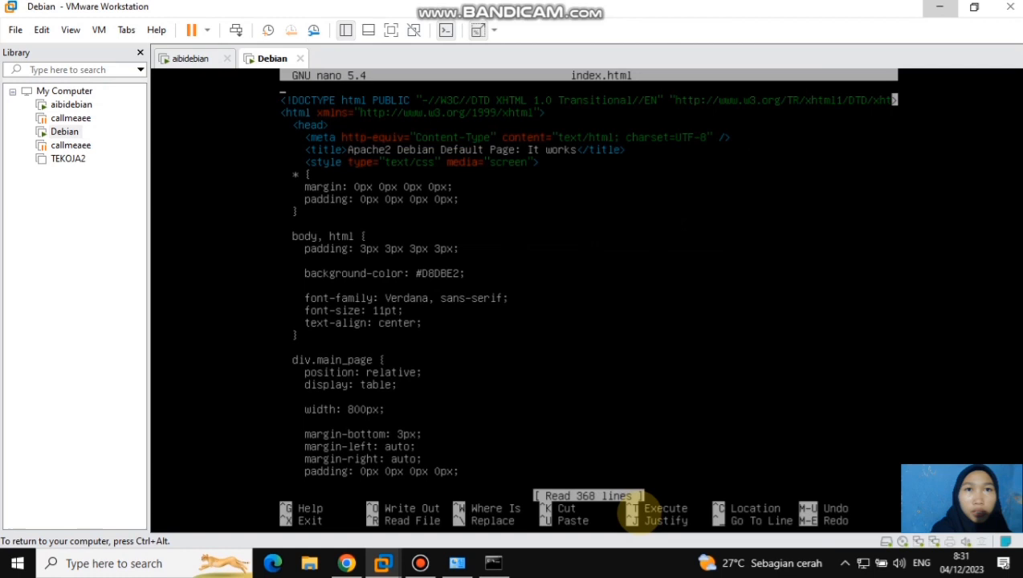
# Cut every line of the default Apache page from index.html and remove stray characters so the file is empty
pyautogui.hotkey('ctrl', 'k')
pyautogui.hotkey('ctrl', 'k')
pyautogui.hotkey('ctrl', 'k')
pyautogui.hotkey('ctrl', 'k')
pyautogui.hotkey('ctrl', 'k')
pyautogui.hotkey('ctrl', 'k')
pyautogui.hotkey('ctrl', 'k')
pyautogui.hotkey('ctrl', 'k')
pyautogui.hotkey('ctrl', 'k')
pyautogui.hotkey('ctrl', 'k')
pyautogui.hotkey('ctrl', 'k')
pyautogui.hotkey('ctrl', 'k')
pyautogui.hotkey('ctrl', 'k')
pyautogui.hotkey('ctrl', 'k')
pyautogui.hotkey('ctrl', 'k')
pyautogui.hotkey('ctrl', 'k')
pyautogui.hotkey('ctrl', 'k')
pyautogui.hotkey('ctrl', 'k')
pyautogui.hotkey('ctrl', 'k')
pyautogui.hotkey('ctrl', 'k')
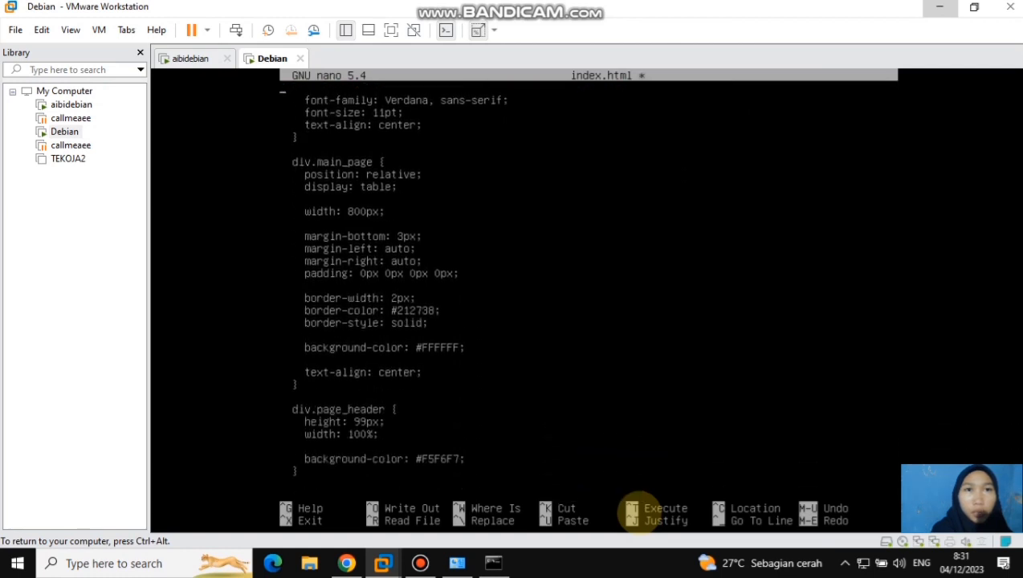
pyautogui.hotkey('ctrl', 'k')
pyautogui.hotkey('ctrl', 'k')
pyautogui.hotkey('ctrl', 'k')
pyautogui.hotkey('ctrl', 'k')
pyautogui.hotkey('ctrl', 'k')
pyautogui.hotkey('ctrl', 'k')
pyautogui.hotkey('ctrl', 'k')
pyautogui.hotkey('ctrl', 'k')
pyautogui.hotkey('ctrl', 'k')
pyautogui.hotkey('ctrl', 'k')
pyautogui.hotkey('ctrl', 'k')
pyautogui.hotkey('ctrl', 'k')
pyautogui.hotkey('ctrl', 'k')
pyautogui.hotkey('ctrl', 'k')
pyautogui.hotkey('ctrl', 'k')
pyautogui.hotkey('ctrl', 'k')
pyautogui.hotkey('ctrl', 'k')
pyautogui.hotkey('ctrl', 'k')
pyautogui.hotkey('ctrl', 'k')
pyautogui.hotkey('ctrl', 'k')
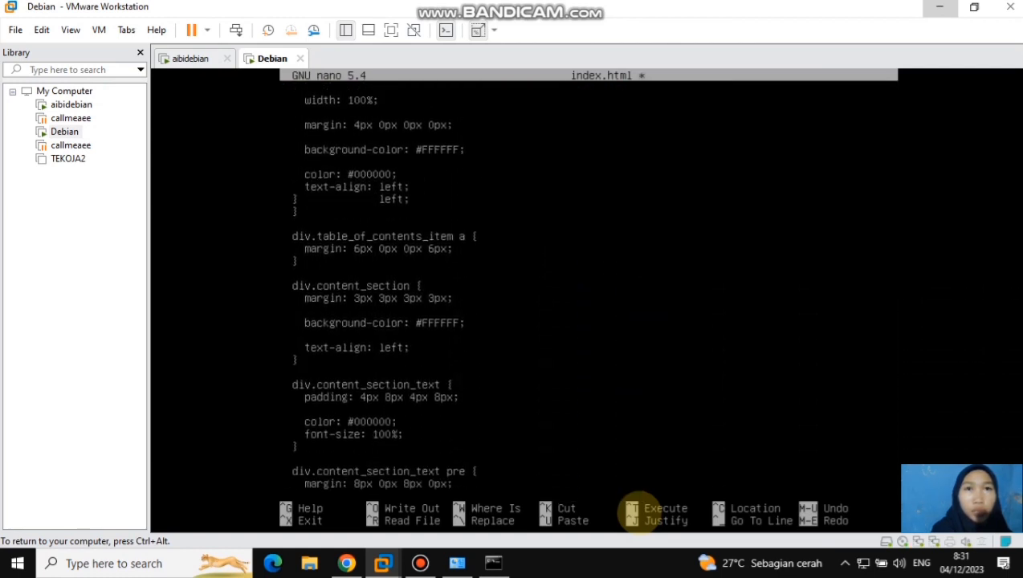
pyautogui.hotkey('ctrl', 'k')
pyautogui.hotkey('ctrl', 'k')
pyautogui.hotkey('ctrl', 'k')
pyautogui.hotkey('ctrl', 'k')
pyautogui.hotkey('ctrl', 'k')
pyautogui.hotkey('ctrl', 'k')
pyautogui.hotkey('ctrl', 'k')
pyautogui.hotkey('ctrl', 'k')
pyautogui.hotkey('ctrl', 'k')
pyautogui.hotkey('ctrl', 'k')
pyautogui.hotkey('ctrl', 'k')
pyautogui.hotkey('ctrl', 'k')
pyautogui.hotkey('ctrl', 'k')
pyautogui.hotkey('ctrl', 'k')
pyautogui.hotkey('ctrl', 'k')
pyautogui.hotkey('ctrl', 'k')
pyautogui.hotkey('ctrl', 'k')
pyautogui.hotkey('ctrl', 'k')
pyautogui.hotkey('ctrl', 'k')
pyautogui.hotkey('ctrl', 'k')
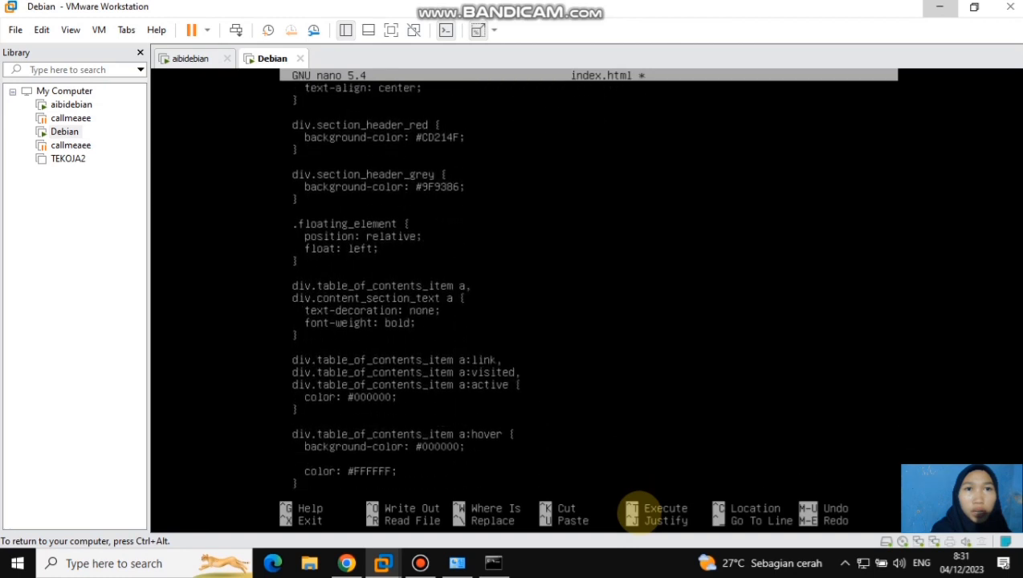
pyautogui.hotkey('ctrl', 'k')
pyautogui.hotkey('ctrl', 'k')
pyautogui.hotkey('ctrl', 'k')
pyautogui.hotkey('ctrl', 'k')
pyautogui.hotkey('ctrl', 'k')
pyautogui.hotkey('ctrl', 'k')
pyautogui.hotkey('ctrl', 'k')
pyautogui.hotkey('ctrl', 'k')
pyautogui.hotkey('ctrl', 'k')
pyautogui.hotkey('ctrl', 'k')
pyautogui.hotkey('ctrl', 'k')
pyautogui.hotkey('ctrl', 'k')
pyautogui.hotkey('ctrl', 'k')
pyautogui.hotkey('ctrl', 'k')
pyautogui.hotkey('ctrl', 'k')
pyautogui.hotkey('ctrl', 'k')
pyautogui.hotkey('ctrl', 'k')
pyautogui.hotkey('ctrl', 'k')
pyautogui.hotkey('ctrl', 'k')
pyautogui.hotkey('ctrl', 'k')
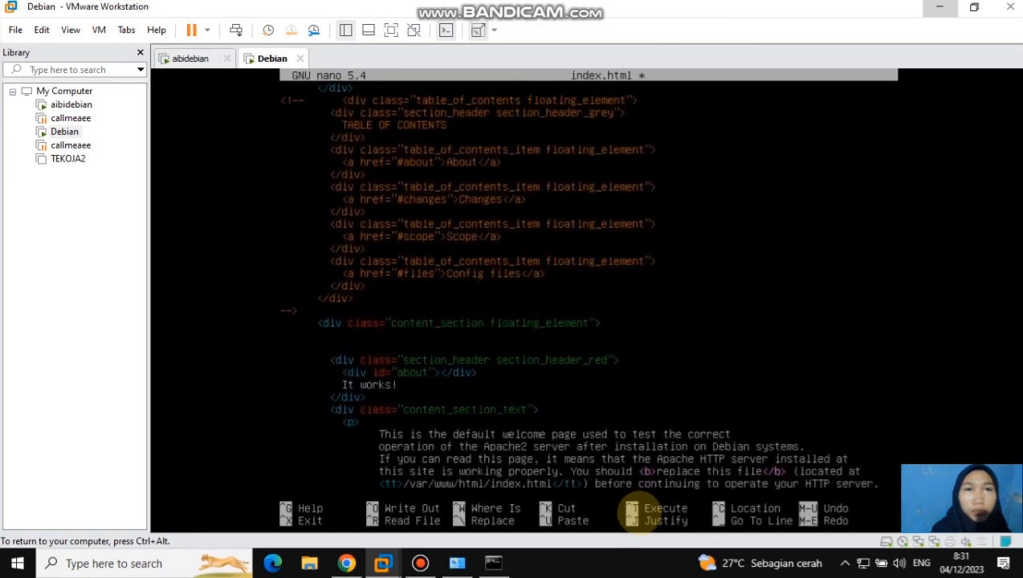
pyautogui.hotkey('ctrl', 'k')
pyautogui.hotkey('ctrl', 'k')
pyautogui.hotkey('ctrl', 'k')
pyautogui.hotkey('ctrl', 'k')
pyautogui.hotkey('ctrl', 'k')
pyautogui.hotkey('ctrl', 'k')
pyautogui.hotkey('ctrl', 'k')
pyautogui.hotkey('ctrl', 'k')
pyautogui.hotkey('ctrl', 'k')
pyautogui.hotkey('ctrl', 'k')
pyautogui.hotkey('ctrl', 'k')
pyautogui.hotkey('ctrl', 'k')
pyautogui.hotkey('ctrl', 'k')
pyautogui.hotkey('ctrl', 'k')
pyautogui.hotkey('ctrl', 'k')
pyautogui.hotkey('ctrl', 'k')
pyautogui.hotkey('ctrl', 'k')
pyautogui.hotkey('ctrl', 'k')
pyautogui.hotkey('ctrl', 'k')
pyautogui.hotkey('ctrl', 'k')
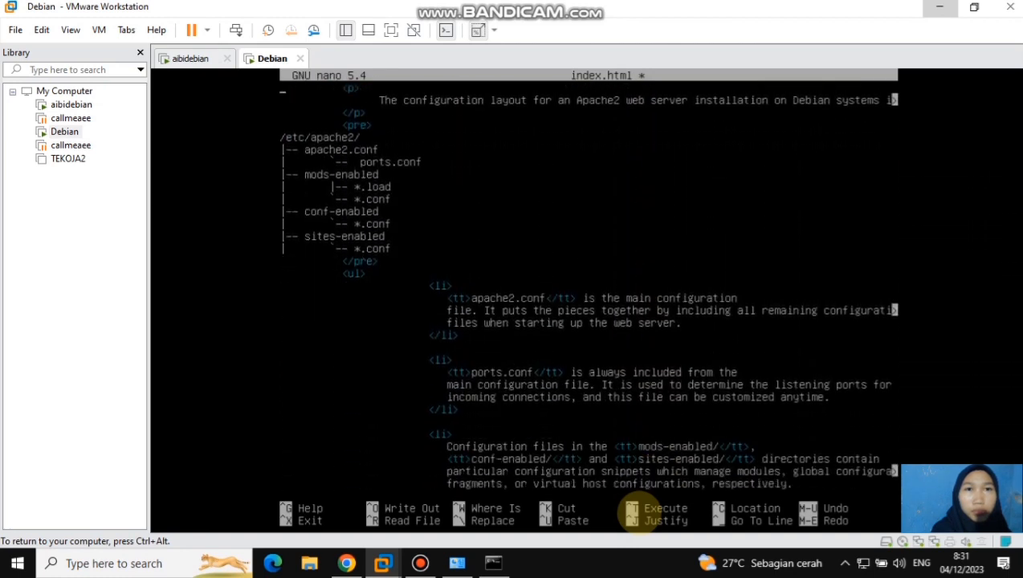
pyautogui.hotkey('ctrl', 'k')
pyautogui.hotkey('ctrl', 'k')
pyautogui.hotkey('ctrl', 'k')
pyautogui.hotkey('ctrl', 'k')
pyautogui.hotkey('ctrl', 'k')
pyautogui.hotkey('ctrl', 'k')
pyautogui.hotkey('ctrl', 'k')
pyautogui.hotkey('ctrl', 'k')
pyautogui.hotkey('ctrl', 'k')
pyautogui.hotkey('ctrl', 'k')
pyautogui.hotkey('ctrl', 'k')
pyautogui.hotkey('ctrl', 'k')
pyautogui.hotkey('ctrl', 'k')
pyautogui.hotkey('ctrl', 'k')
pyautogui.hotkey('ctrl', 'k')
pyautogui.hotkey('ctrl', 'k')
pyautogui.hotkey('ctrl', 'k')
pyautogui.hotkey('ctrl', 'k')
pyautogui.hotkey('ctrl', 'k')
pyautogui.hotkey('ctrl', 'k')
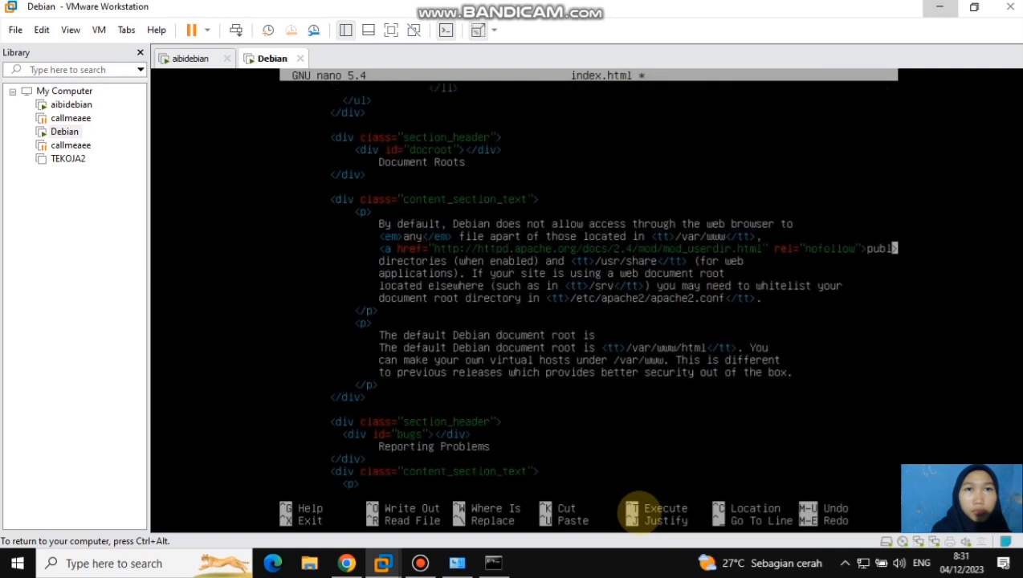
pyautogui.hotkey('ctrl', 'k')
pyautogui.hotkey('ctrl', 'k')
pyautogui.hotkey('ctrl', 'k')
pyautogui.hotkey('ctrl', 'k')
pyautogui.hotkey('ctrl', 'k')
pyautogui.hotkey('ctrl', 'k')
pyautogui.hotkey('ctrl', 'k')
pyautogui.hotkey('ctrl', 'k')
pyautogui.hotkey('ctrl', 'k')
pyautogui.hotkey('ctrl', 'k')
pyautogui.hotkey('ctrl', 'k')
pyautogui.hotkey('ctrl', 'k')
pyautogui.hotkey('ctrl', 'k')
pyautogui.hotkey('ctrl', 'k')
pyautogui.hotkey('ctrl', 'k')
pyautogui.hotkey('ctrl', 'k')
pyautogui.hotkey('ctrl', 'k')
pyautogui.hotkey('ctrl', 'k')
pyautogui.hotkey('ctrl', 'k')
pyautogui.hotkey('ctrl', 'k')
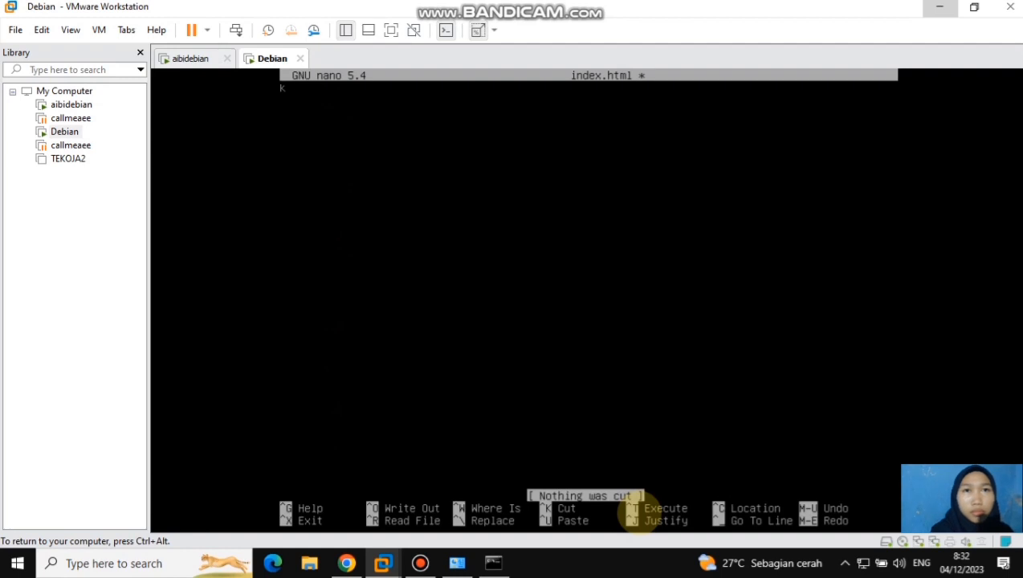
pyautogui.write('<')
pyautogui.press('BackSpace')
pyautogui.press('BackSpace')
pyautogui.press('BackSpace')
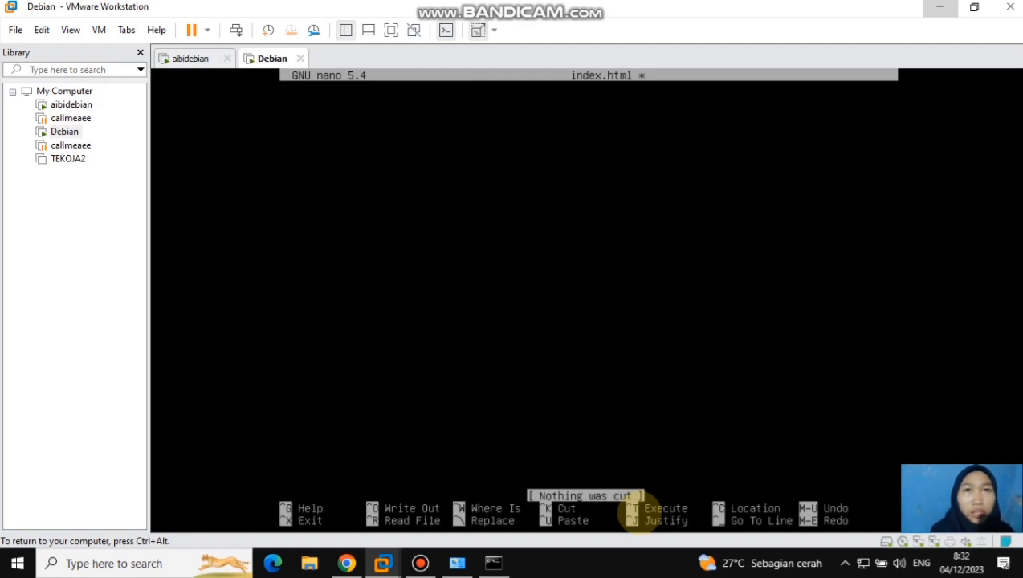
# Start the new page with <DOCTYPE html>, an empty <head></head> pair and an opening <body> tag, each on its own line
pyautogui.write('<DOCTYPE htmk>')
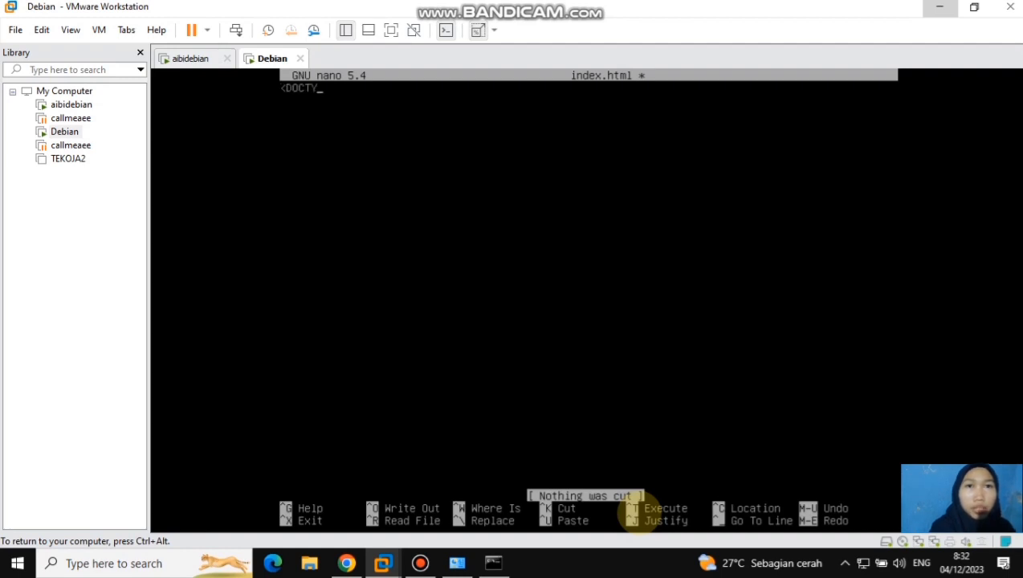
pyautogui.press('BackSpace')
pyautogui.press('BackSpace')
pyautogui.write('l>')
pyautogui.press('Return')
pyautogui.write('<head>')
pyautogui.press('Return')
pyautogui.write('</head>')
pyautogui.press('Return')
pyautogui.write('<body>')
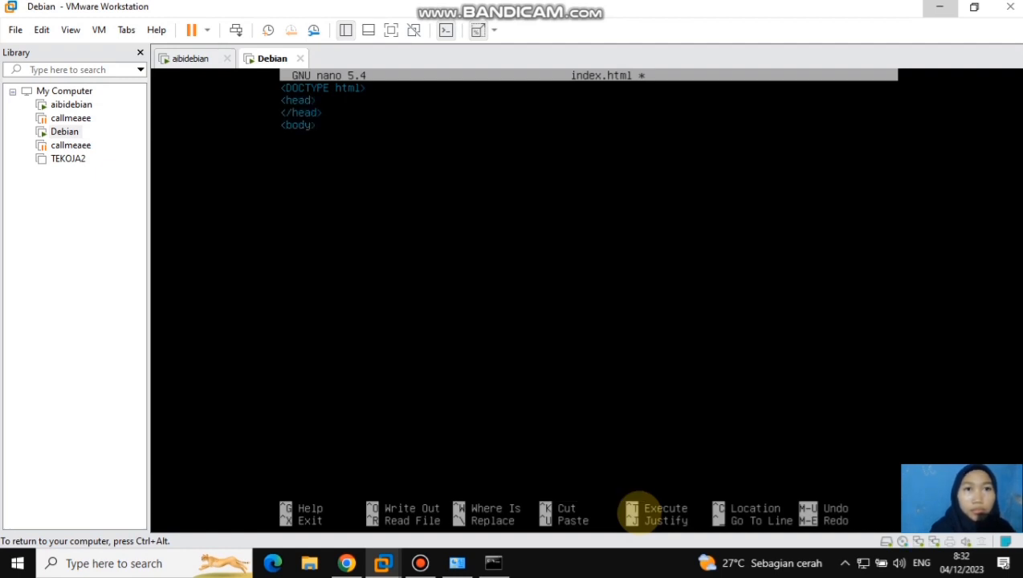
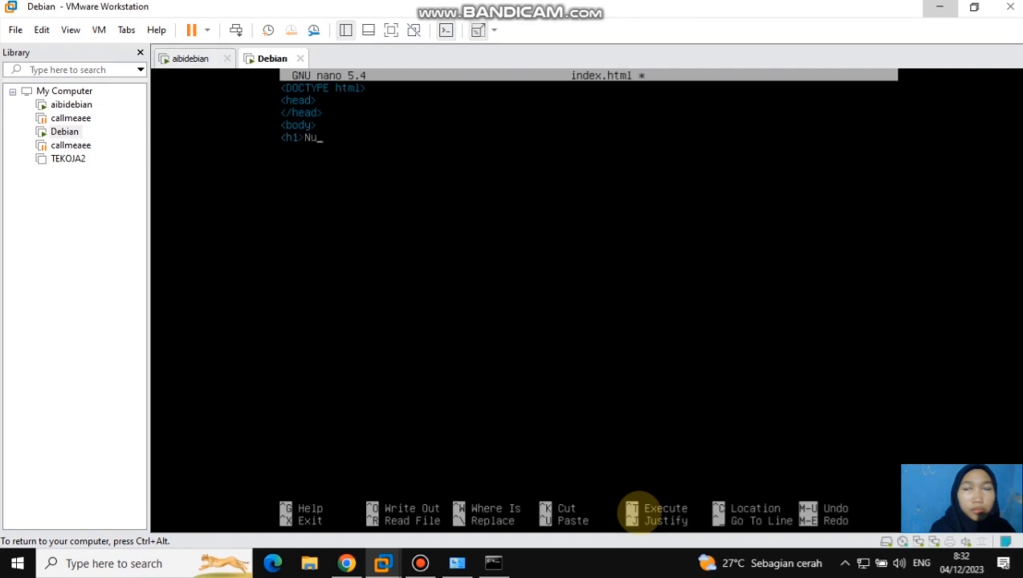
# Add an h1 heading containing the site owner's full name, and close the page with </body> and </html>
pyautogui.press('Return')
pyautogui.write('</body>')
pyautogui.press('Return')
pyautogui.write('</html>')
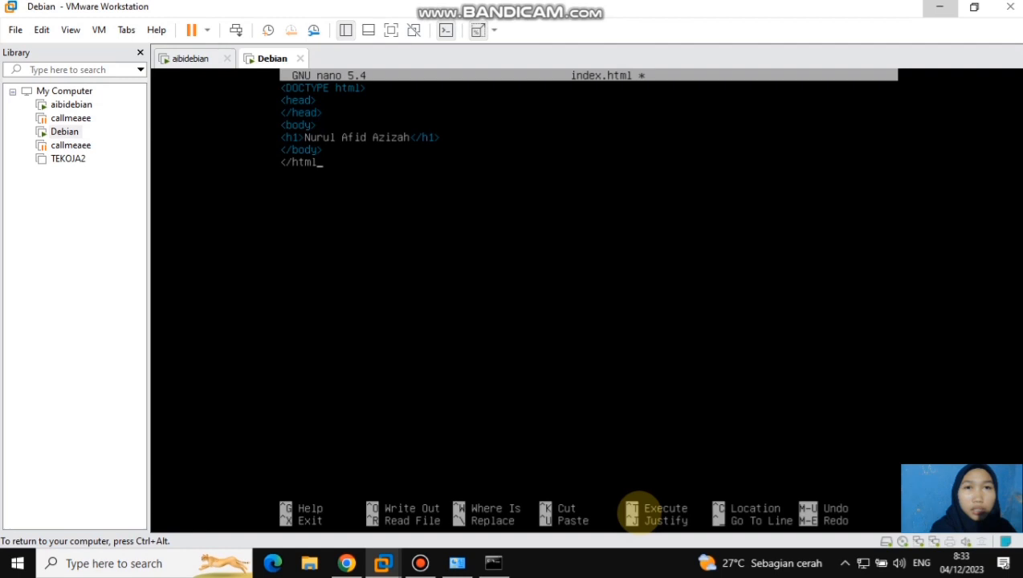
# Save the rewritten index.html under the same name and exit nano
pyautogui.hotkey('ctrl', 'x')
pyautogui.press('y')
pyautogui.press('Return')
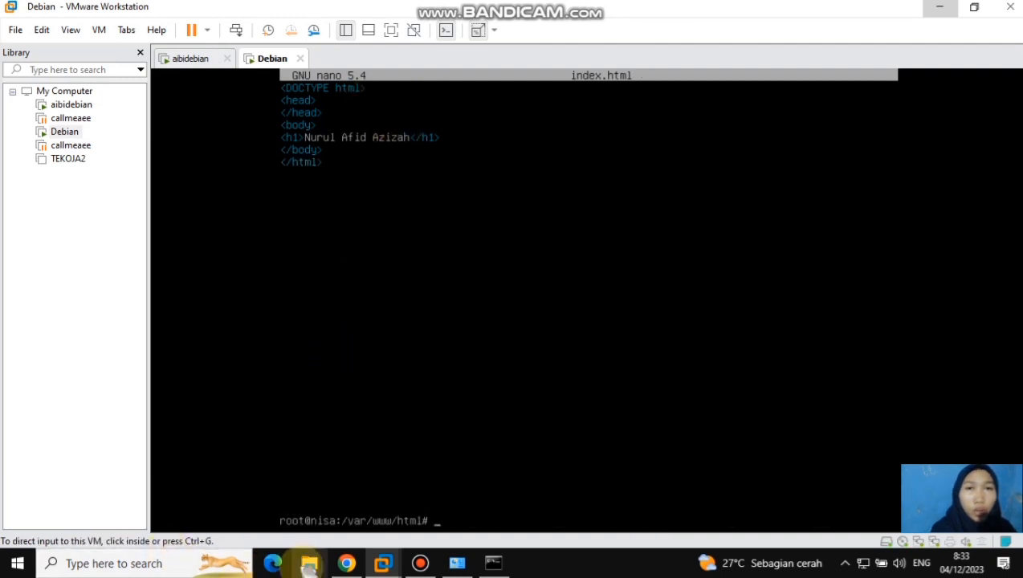
# Switch to Google Chrome and load the server address 195.168.40.20 in a new tab to check the page
pyautogui.moveTo(346, 562)
pyautogui.click(345, 505)
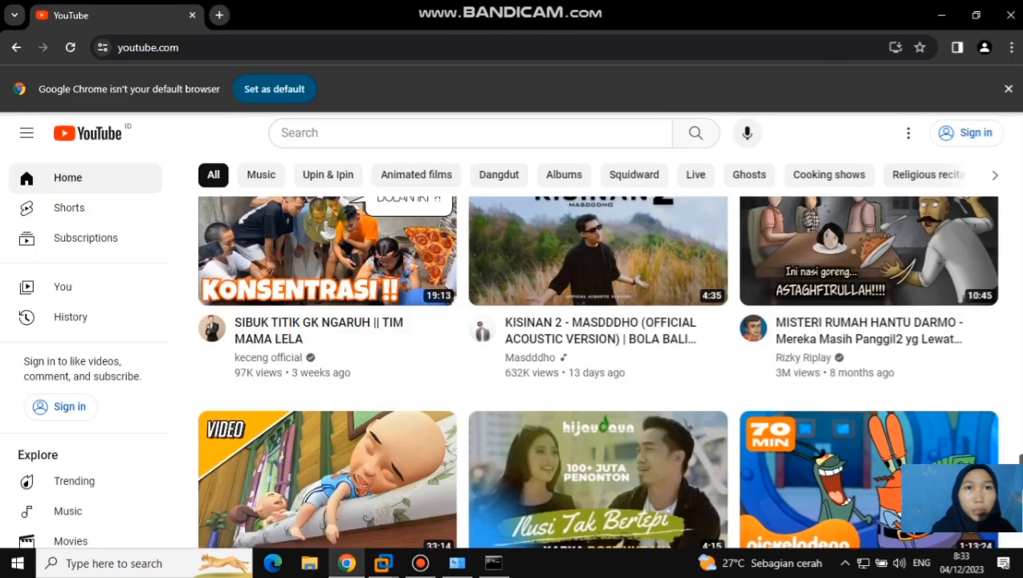
pyautogui.click(219, 16)
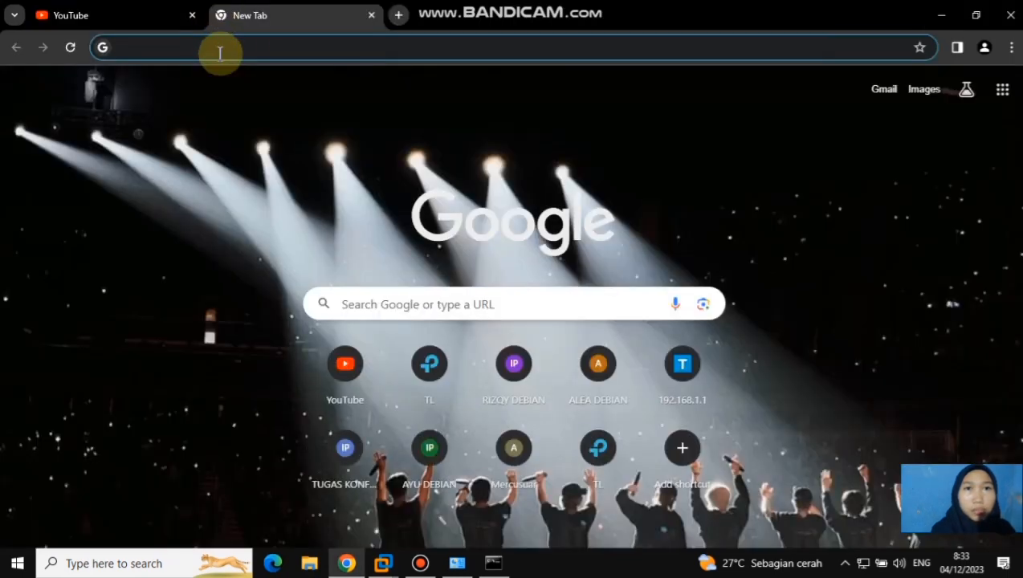
pyautogui.write('195.16')
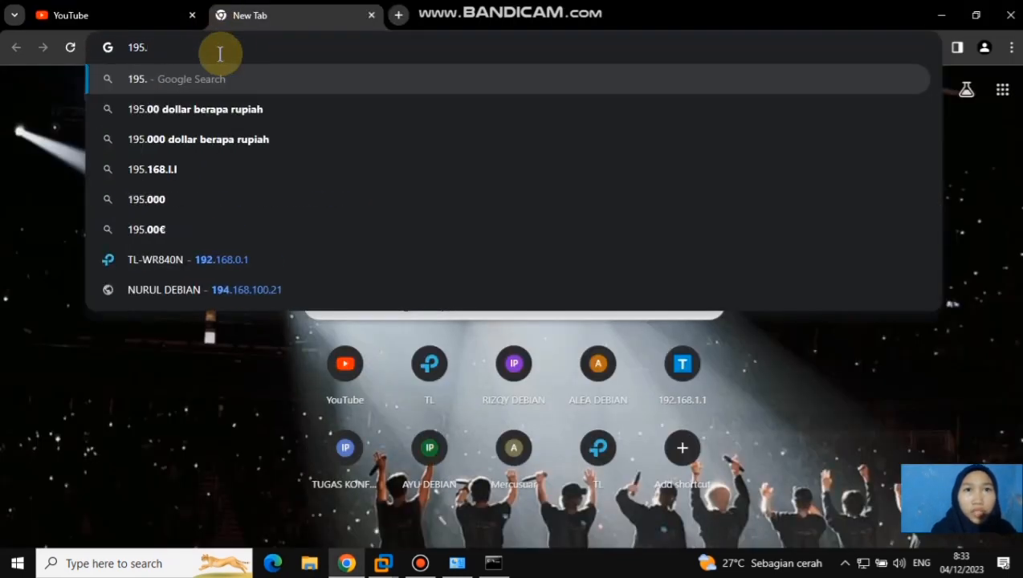
pyautogui.write('8.1')
pyautogui.press('BackSpace')
pyautogui.write('40.20')
pyautogui.press('Return')
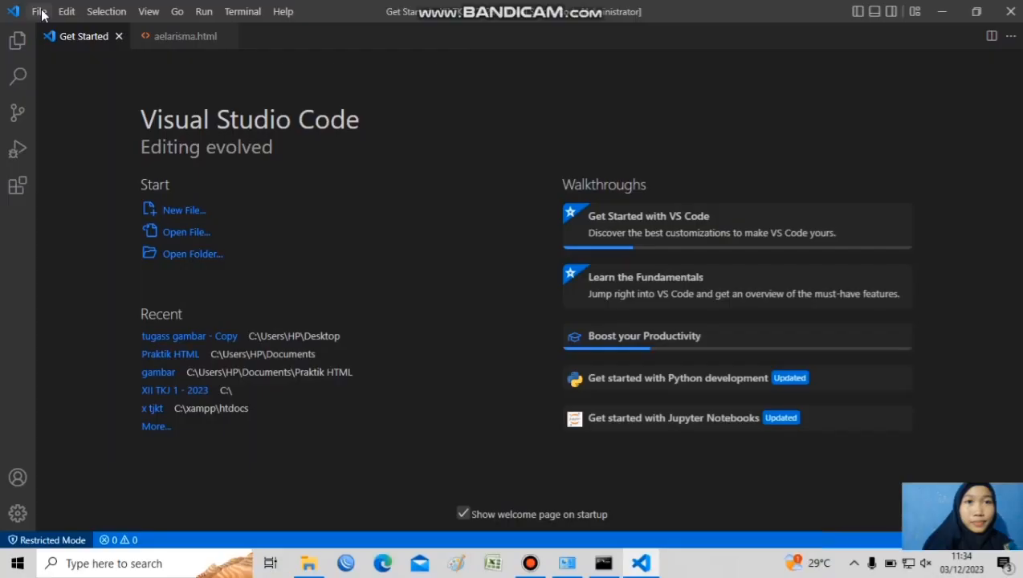
# In Visual Studio Code, create a new folder named PasPKK on Local Disk (D:) and open it in restricted mode without trusting the authors
pyautogui.click(39, 12)
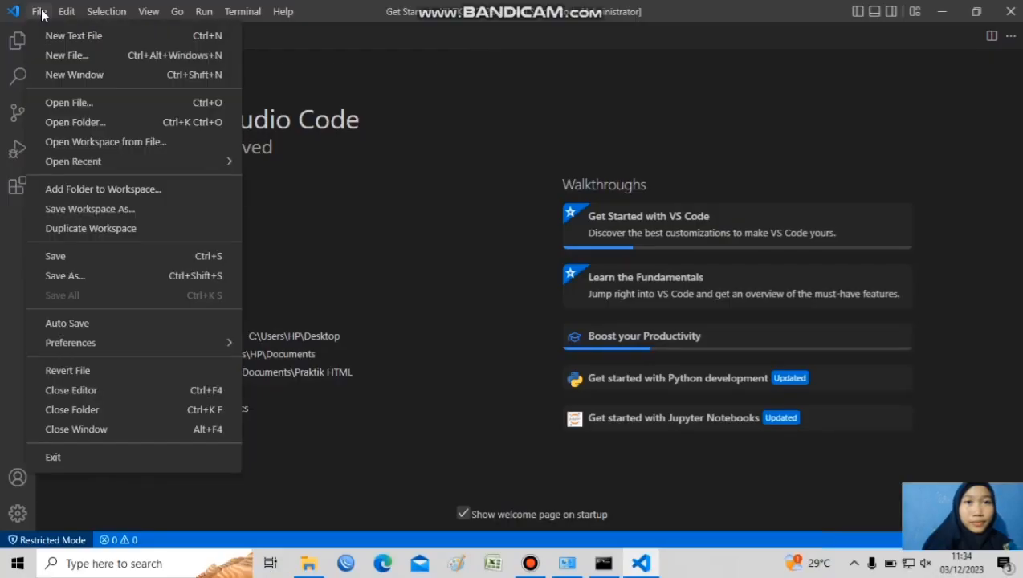
pyautogui.click(84, 122)
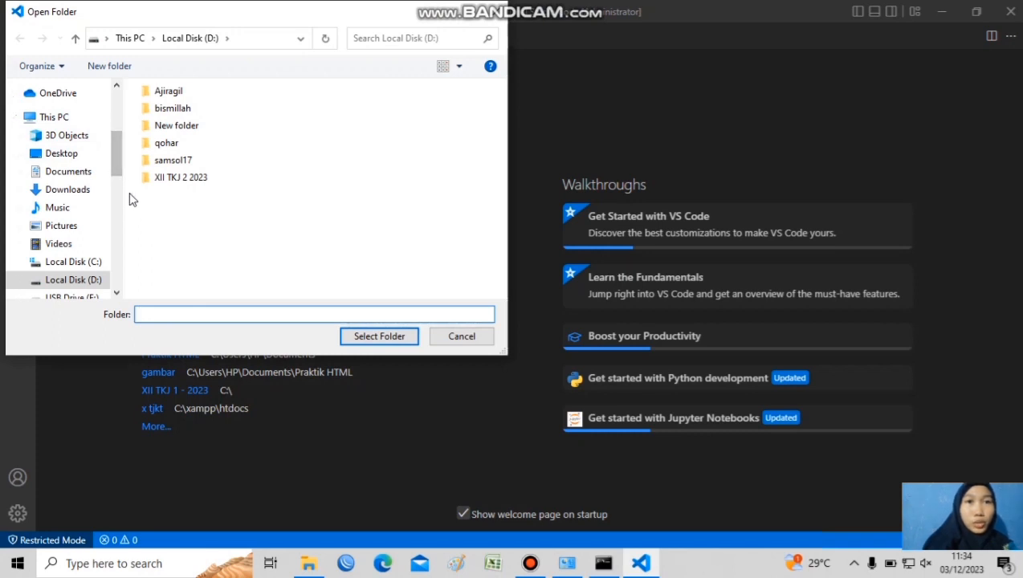
pyautogui.rightClick(184, 233)
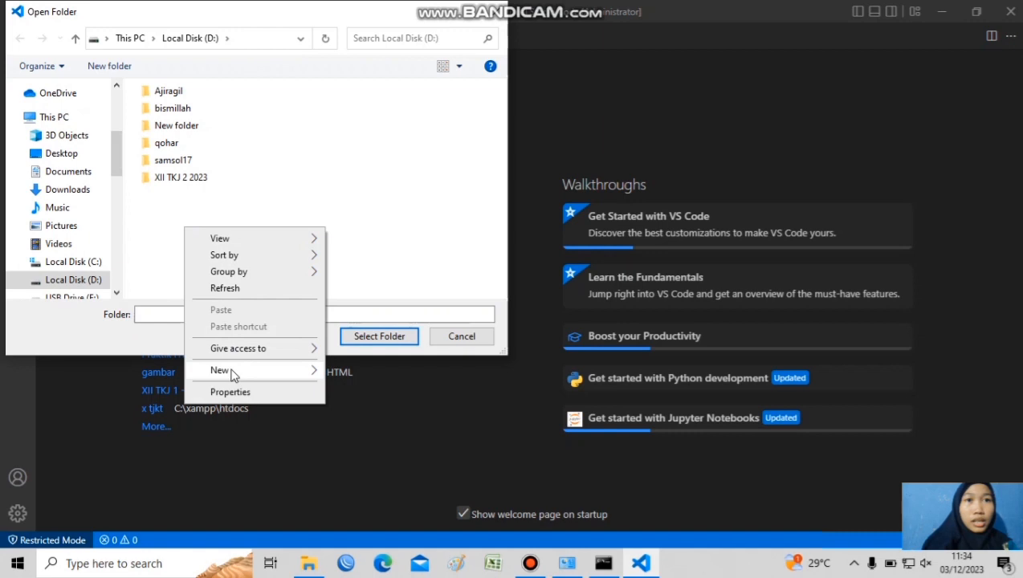
pyautogui.click(176, 231)
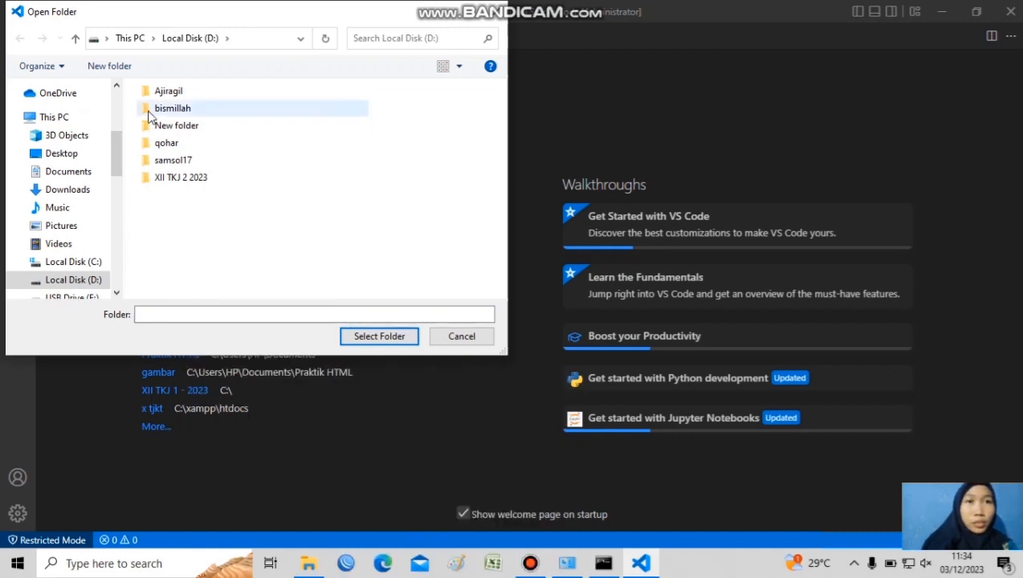
pyautogui.click(119, 68)
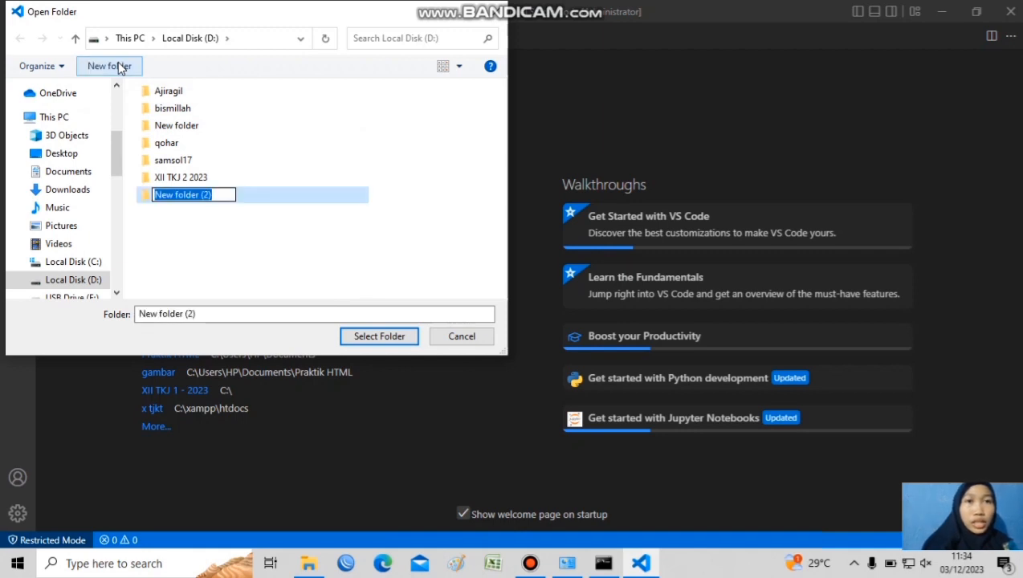
pyautogui.write('Pas')
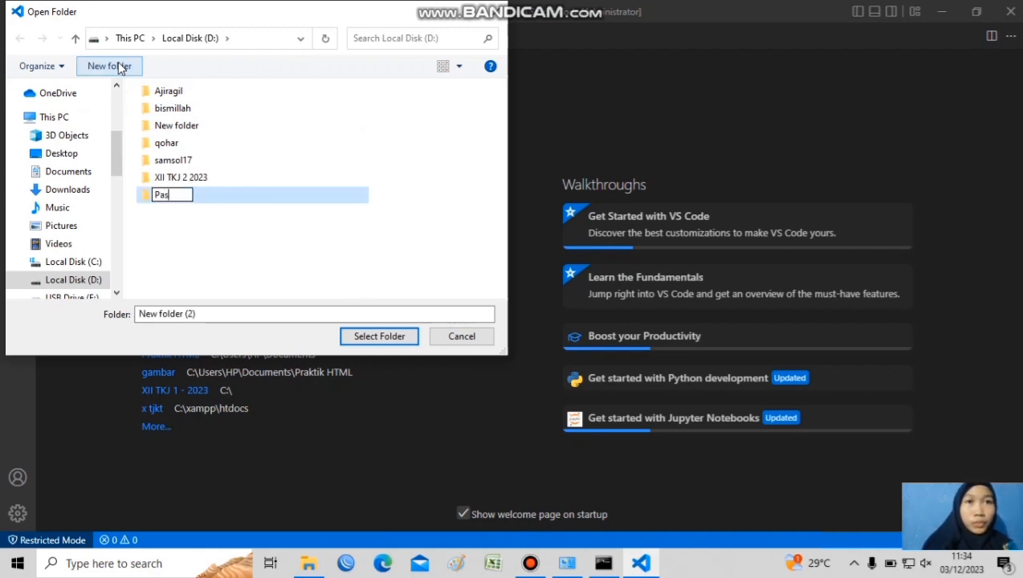
pyautogui.write('PKK')
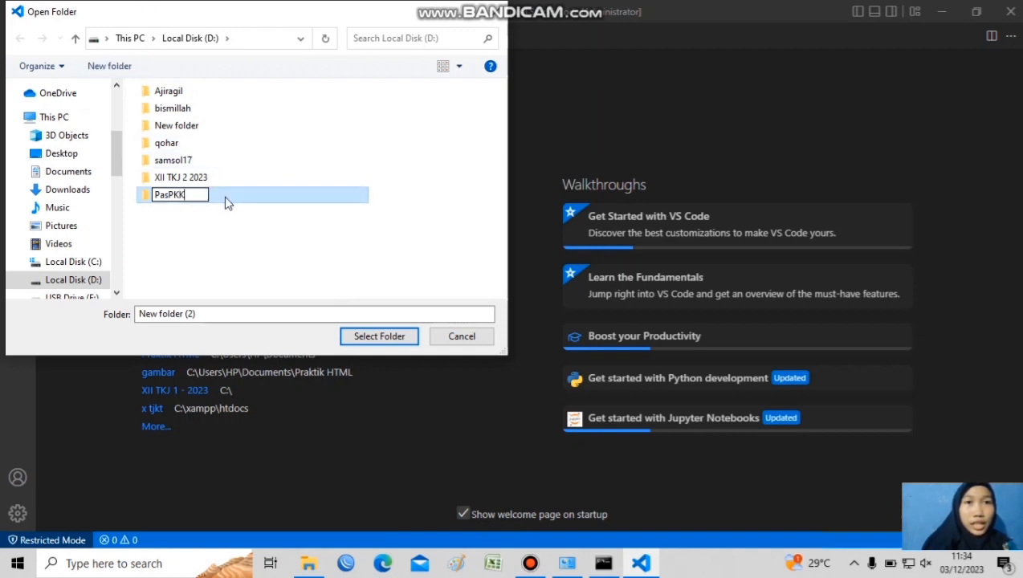
pyautogui.press('Return')
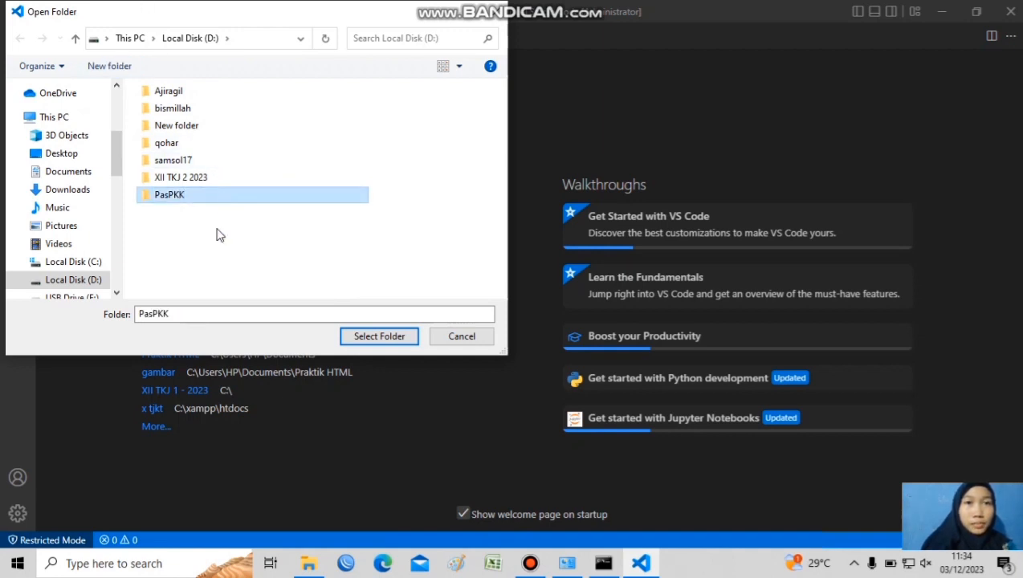
pyautogui.click(369, 345)
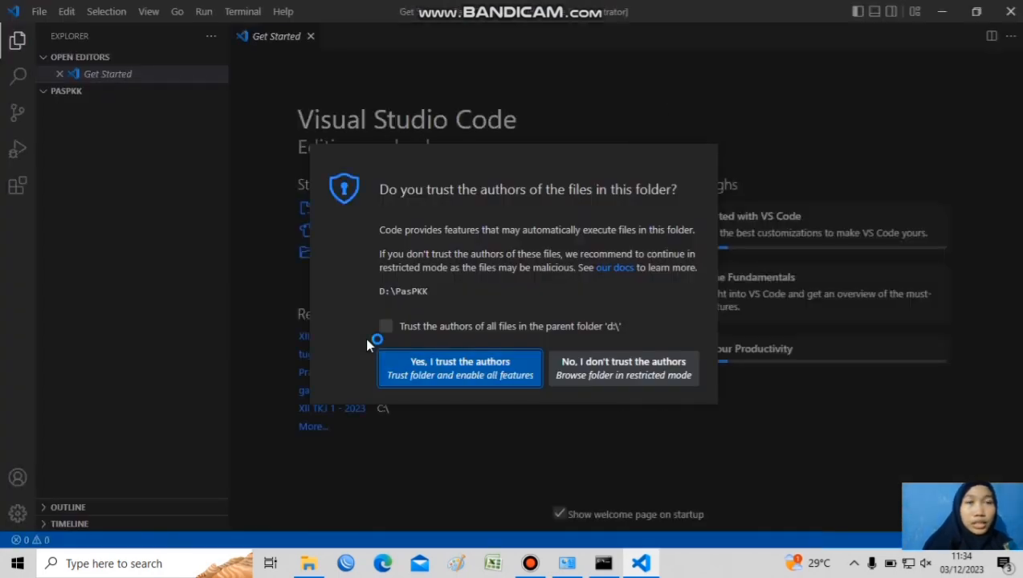
pyautogui.click(577, 371)
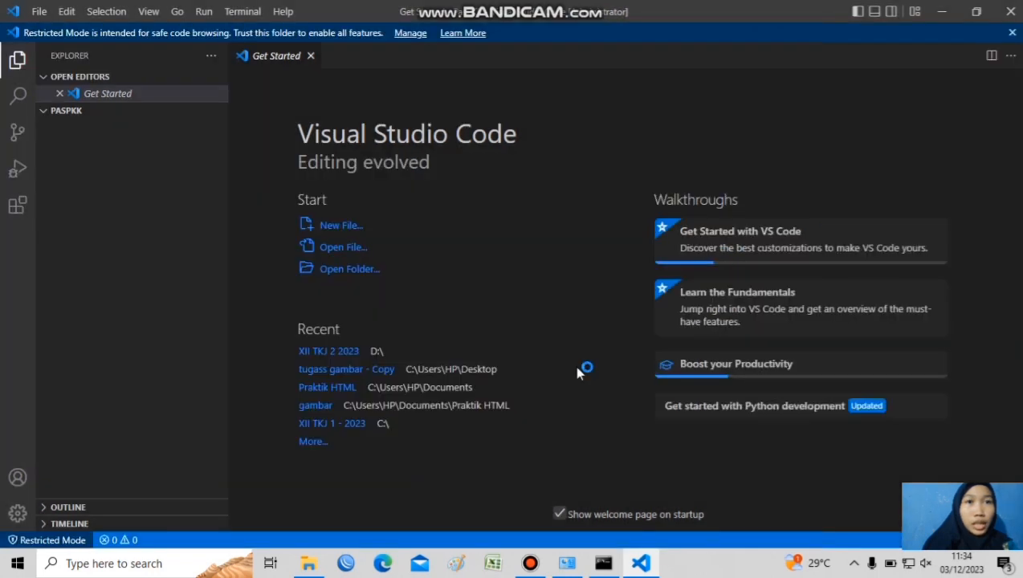
# Create a new file named PkkPAS.html in the PasPKK folder
pyautogui.click(124, 114)
pyautogui.click(125, 115)
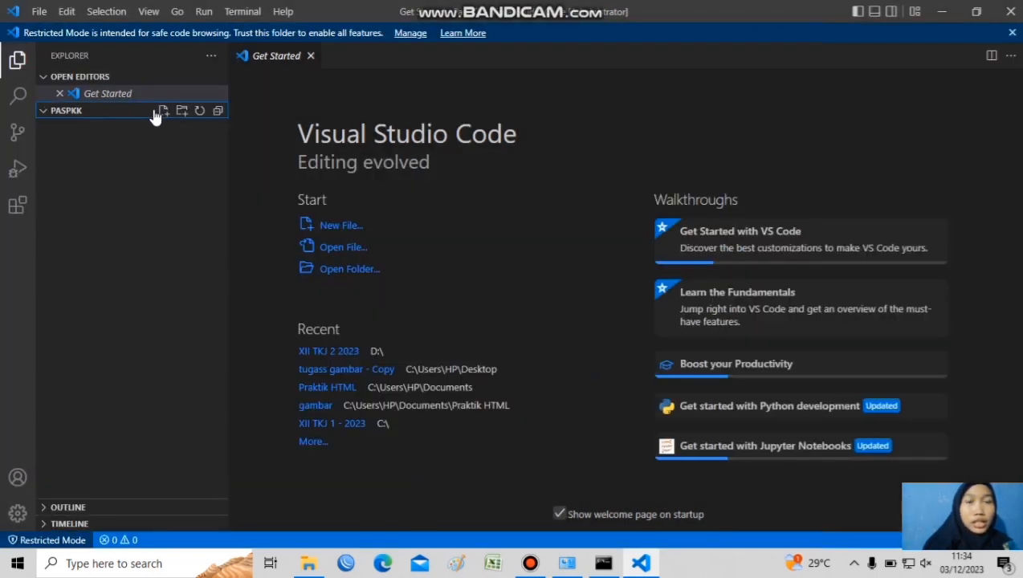
pyautogui.click(163, 112)
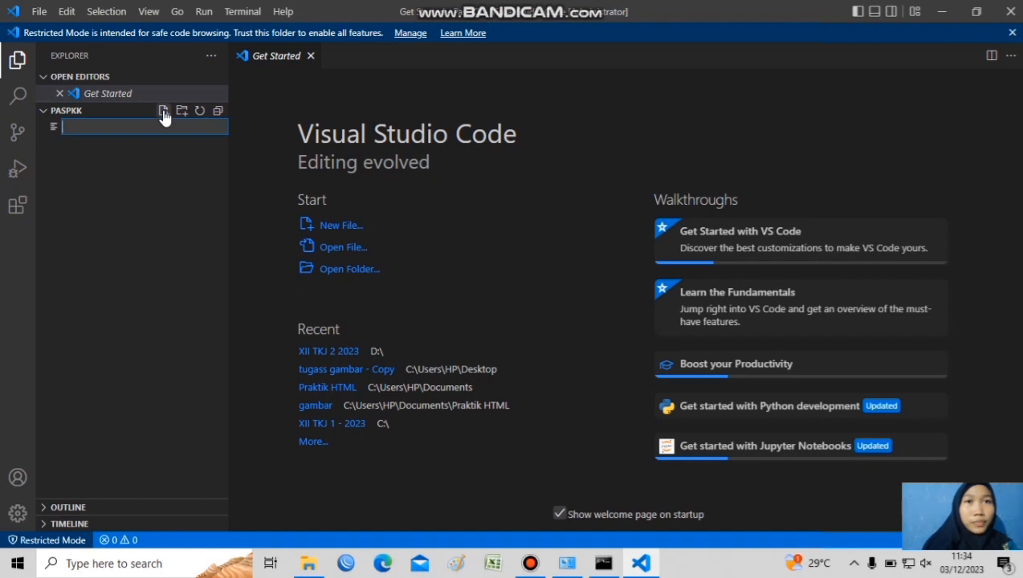
pyautogui.write('PkkPAS')
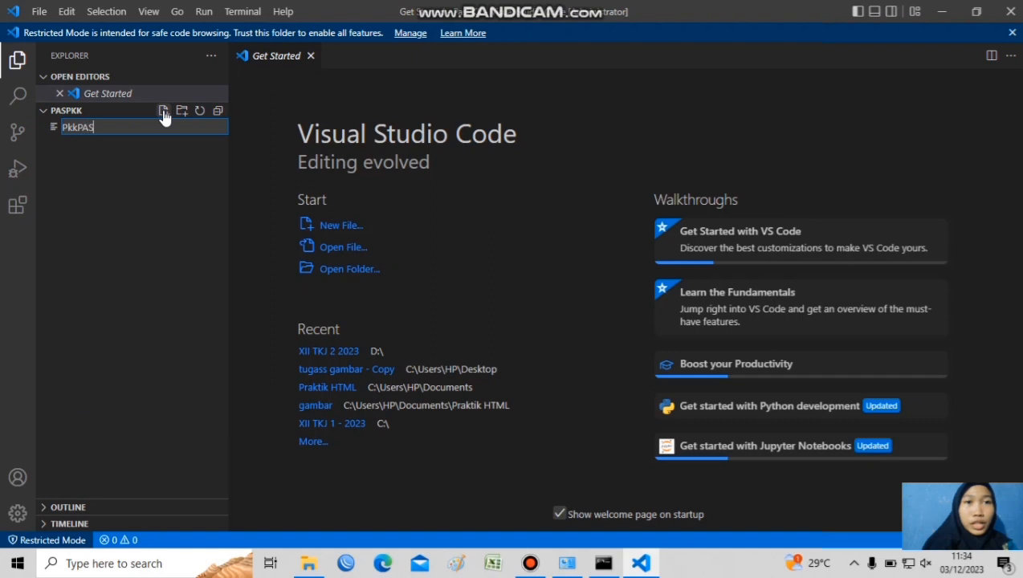
pyautogui.write('.html')
pyautogui.press('Return')
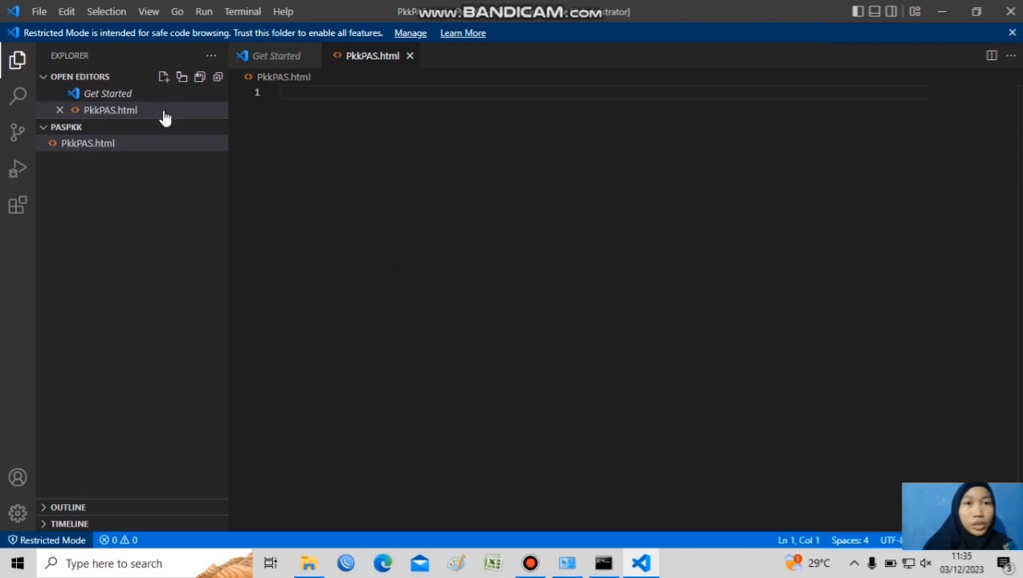
# Insert the HTML boilerplate and set the page title to the author's first name followed by PASPKK
pyautogui.write('!')
pyautogui.press('Tab')
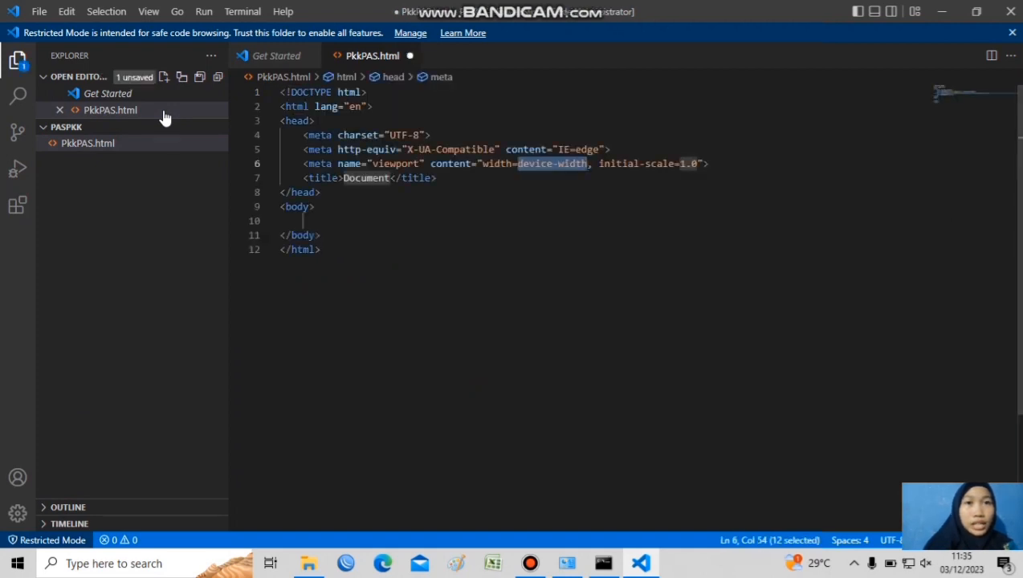
pyautogui.press('Up')
pyautogui.press('Left')
pyautogui.press('Left')
pyautogui.press('Left')
pyautogui.press('Left')
pyautogui.press('Left')
pyautogui.press('Left')
pyautogui.press('Left')
pyautogui.press('Left')
pyautogui.press('Left')
pyautogui.press('Left')
pyautogui.press('Left')
pyautogui.press('Left')
pyautogui.press('Left')
pyautogui.press('Left')
pyautogui.press('Left')
pyautogui.press('Left')
pyautogui.press('Left')
pyautogui.press('Left')
pyautogui.press('Left')
pyautogui.press('Left')
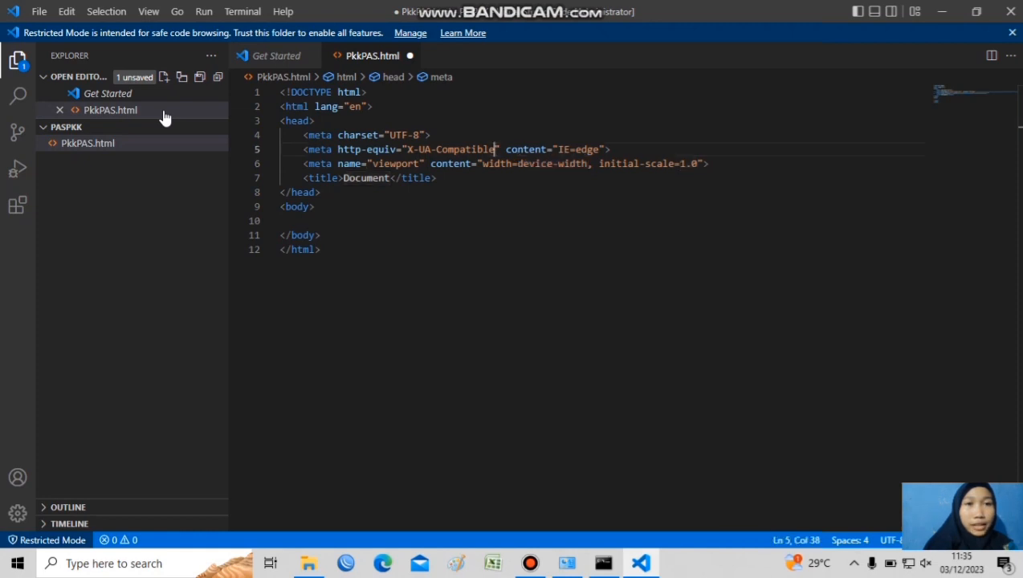
pyautogui.press('Down')
pyautogui.press('Down')
pyautogui.press('BackSpace')
pyautogui.press('BackSpace')
pyautogui.press('BackSpace')
pyautogui.press('BackSpace')
pyautogui.press('BackSpace')
pyautogui.press('BackSpace')
pyautogui.press('BackSpace')
pyautogui.press('BackSpace')
pyautogui.write('Nurul PAS')
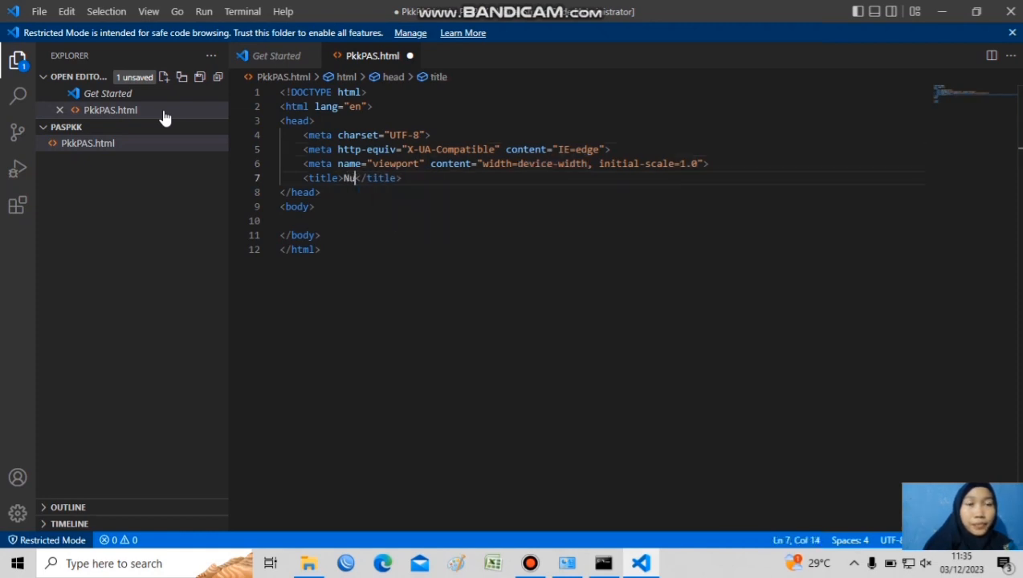
pyautogui.write('PKK')
pyautogui.press('Right')
pyautogui.press('Right')
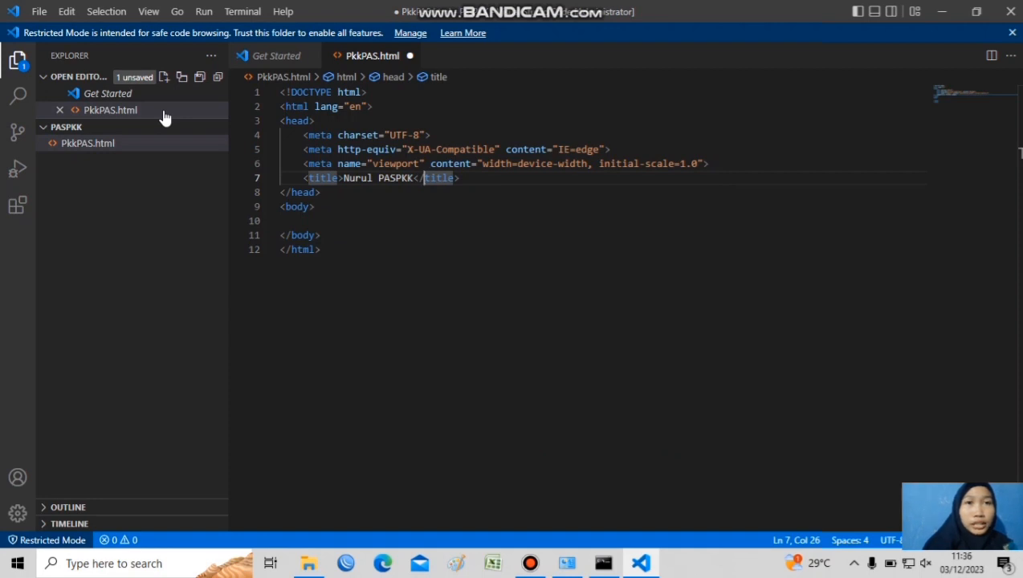
# Add a div with class "header" to the body, with the comment "masuk keranah header" above it
pyautogui.click(302, 221)
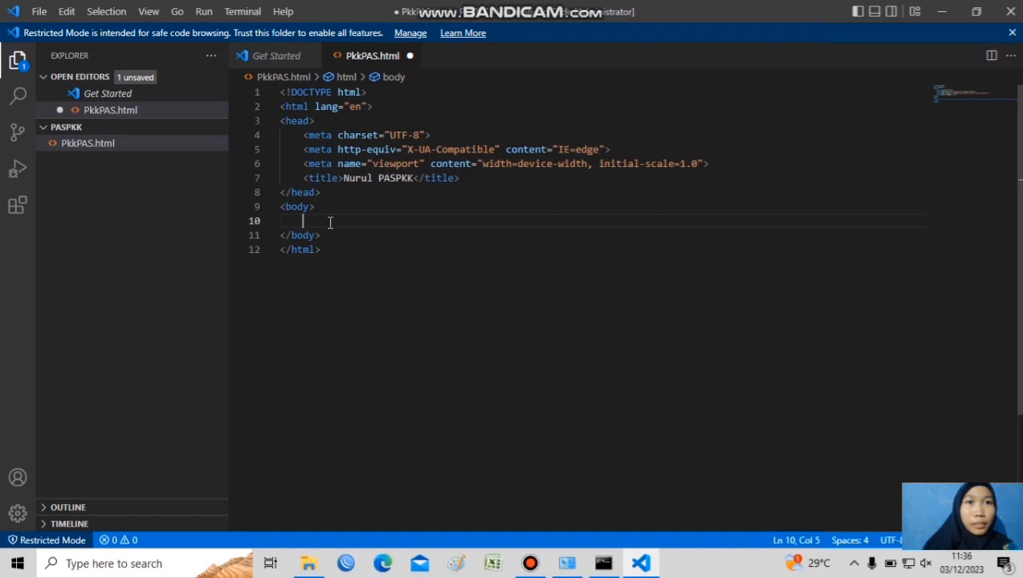
pyautogui.write('.header')
pyautogui.press('Return')
pyautogui.press('Home')
pyautogui.press('Return')
pyautogui.press('Up')
pyautogui.hotkey('ctrl', '/')
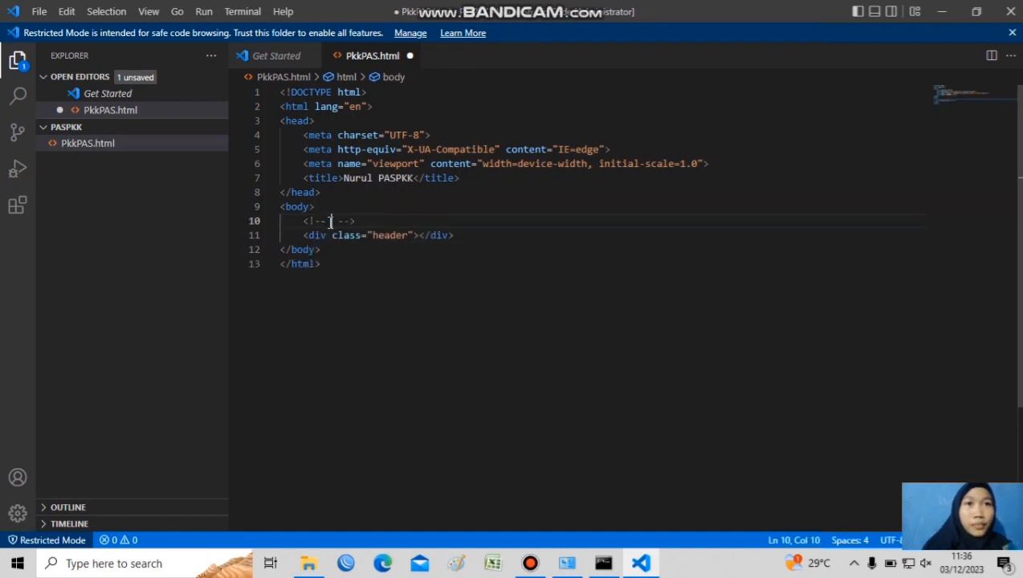
pyautogui.write('masuk keranah header')
pyautogui.press('Down')
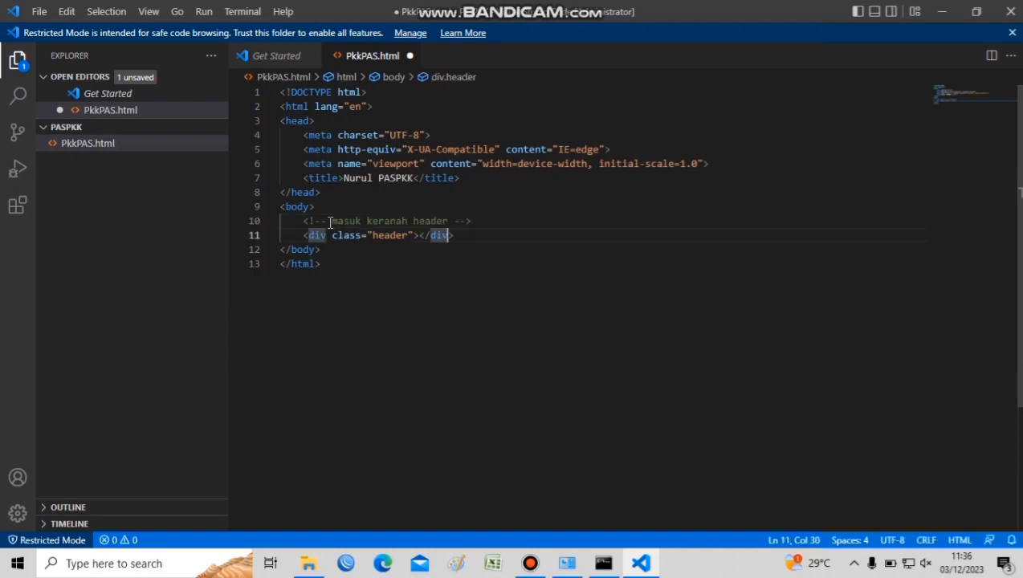
# Add the comment "bagian judul dan submenu" on a new line below the header div
pyautogui.press('End')
pyautogui.press('Return')
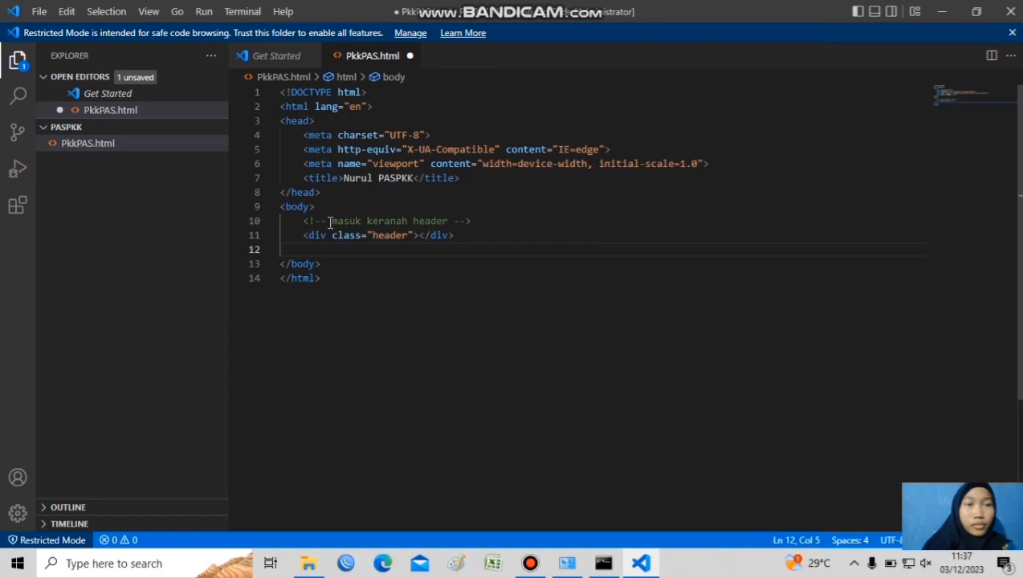
pyautogui.hotkey('ctrl', '/')
pyautogui.write('bagian judul dan')
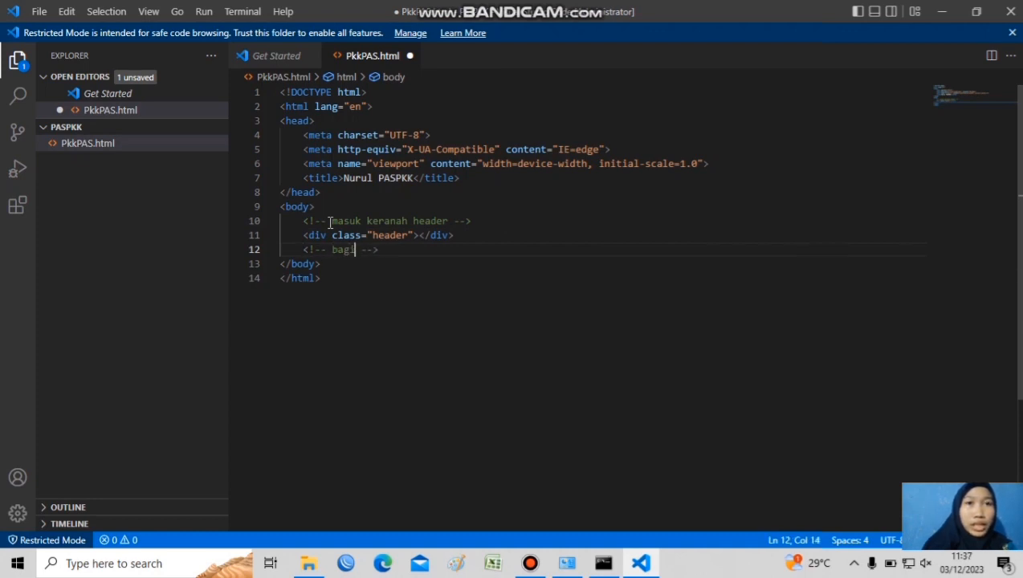
pyautogui.write(' submen')
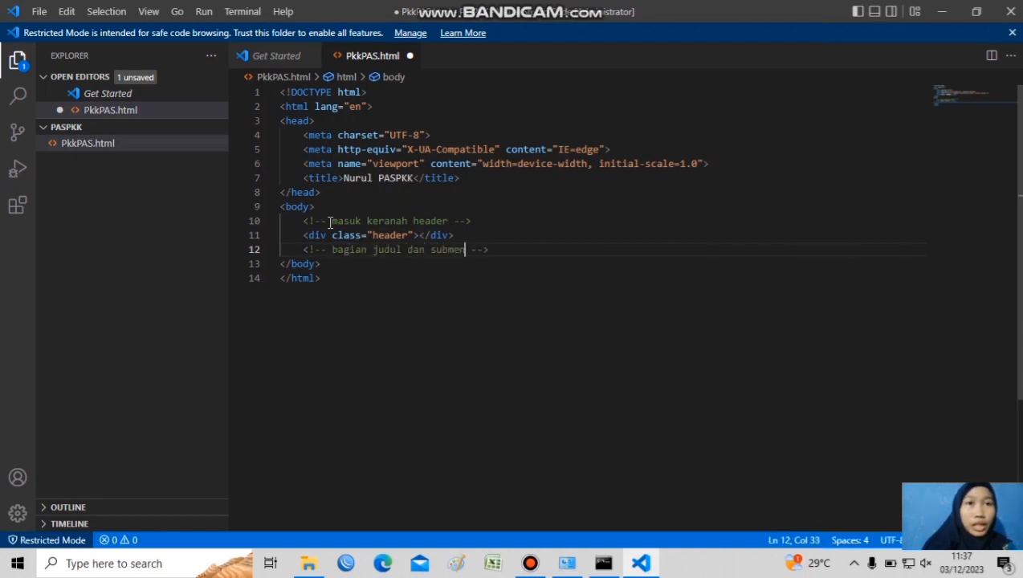
pyautogui.write('u')
# Add an h3 heading reading "Tugas Ulangan" below the title and submenu comment
pyautogui.press('End')
pyautogui.press('Return')
pyautogui.write('h3')
pyautogui.press('Tab')
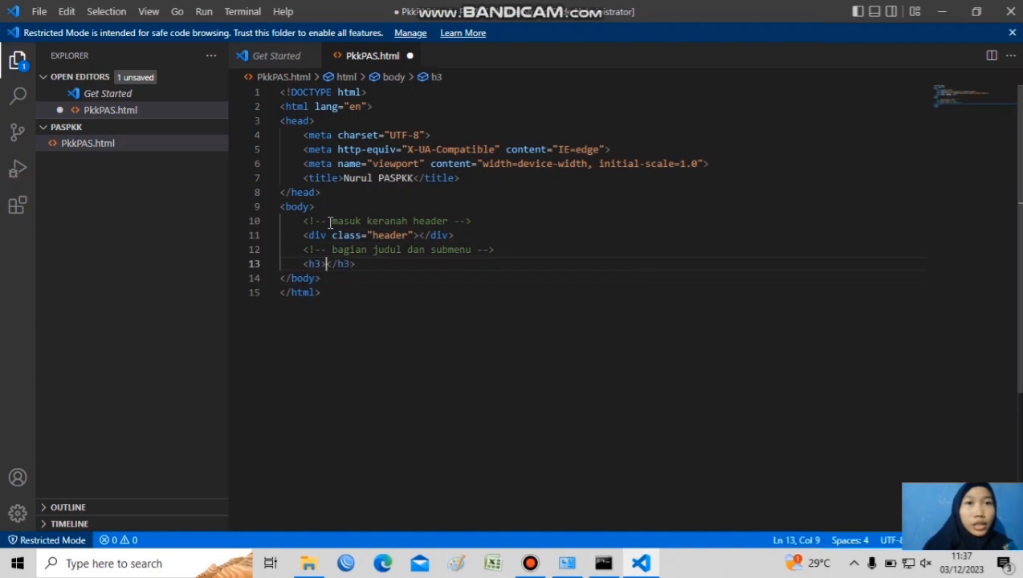
pyautogui.write('Tugas Ulangan')
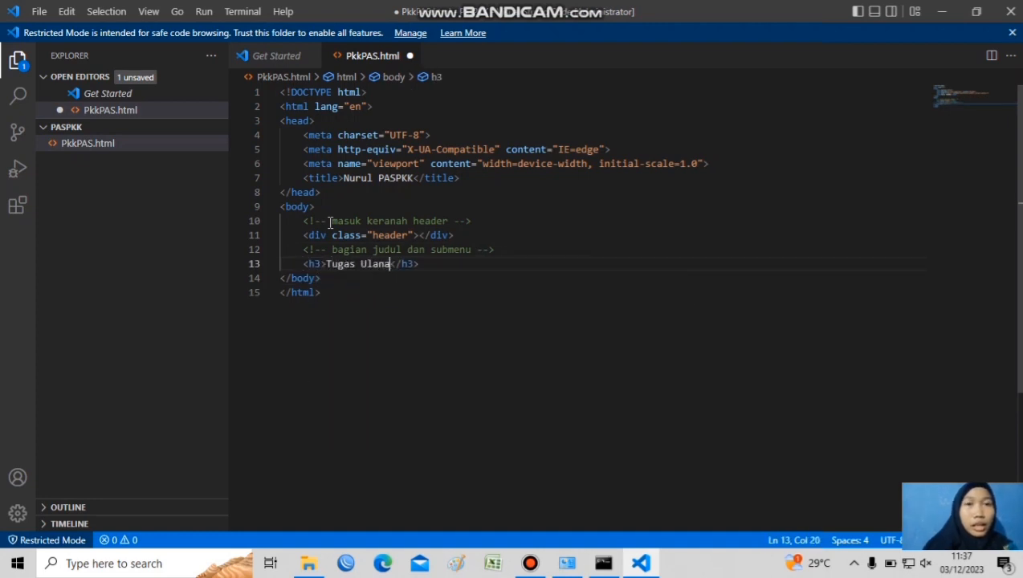
# Add a div below the heading with the inline style "margin: left 40px; margin: right 100px;"
pyautogui.press('End')
pyautogui.press('Return')
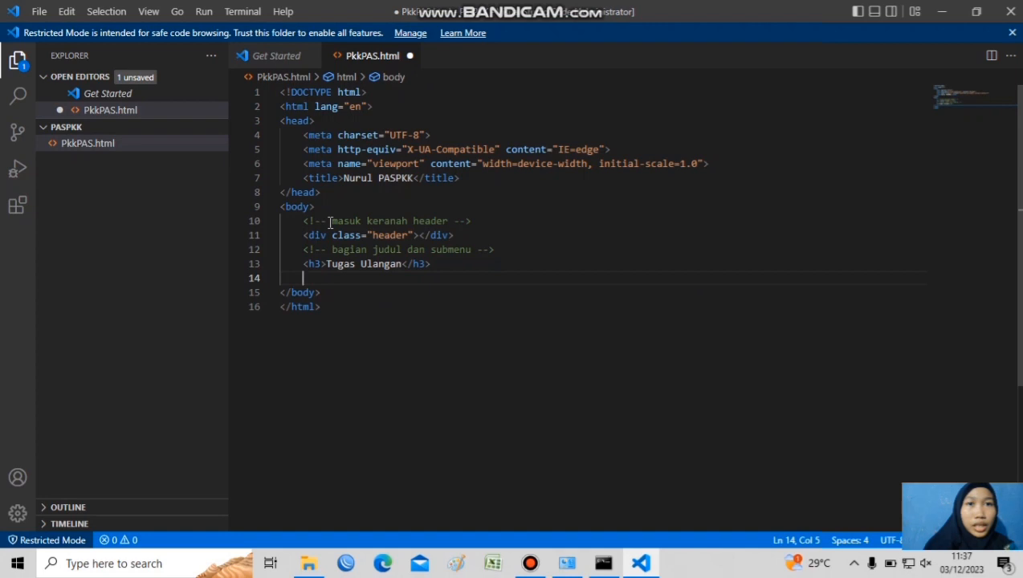
pyautogui.write('div')
pyautogui.press('Tab')
pyautogui.press('Left')
pyautogui.write('style')
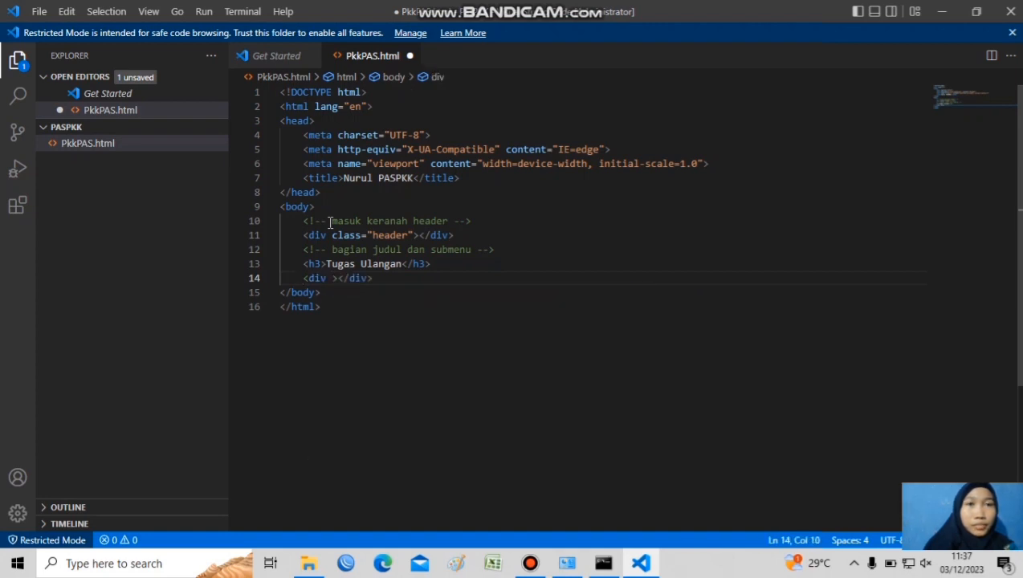
pyautogui.press('Tab')
pyautogui.write('margin: ;')
pyautogui.press('Left')
pyautogui.press('Left')
pyautogui.press('Left')
pyautogui.press('BackSpace')
pyautogui.press('Delete')
pyautogui.write('-left:40px')
pyautogui.press('Return')
pyautogui.write('margin-right:100px')
pyautogui.press('Return')
pyautogui.press('Right')
pyautogui.press('Right')
pyautogui.press('Right')
pyautogui.press('Right')
pyautogui.press('Right')
pyautogui.press('Right')
pyautogui.press('Right')
pyautogui.press('Right')
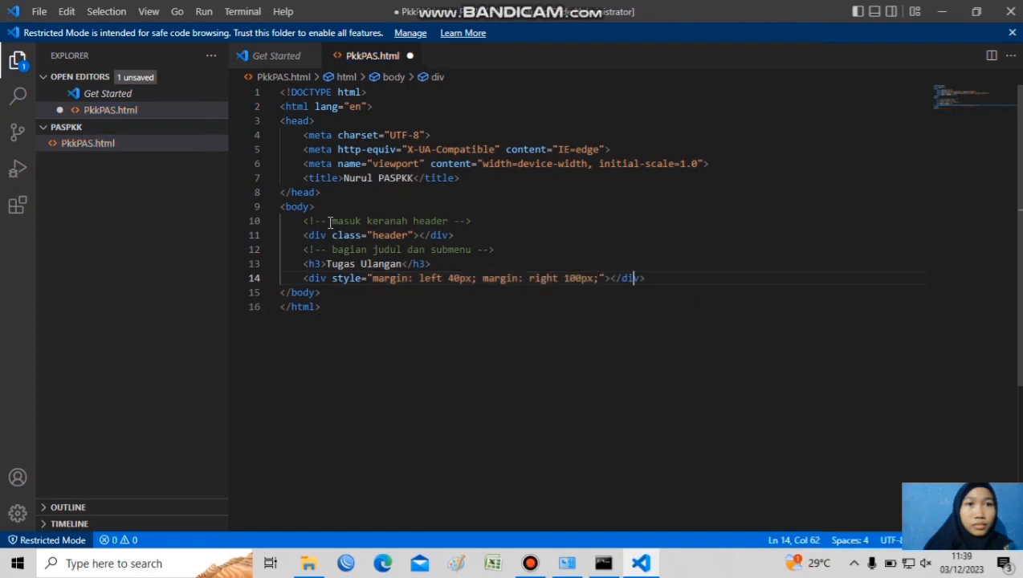
# Insert an unordered list containing one list item below the styled div
pyautogui.press('Return')
pyautogui.write('ul>li')
pyautogui.press('Return')
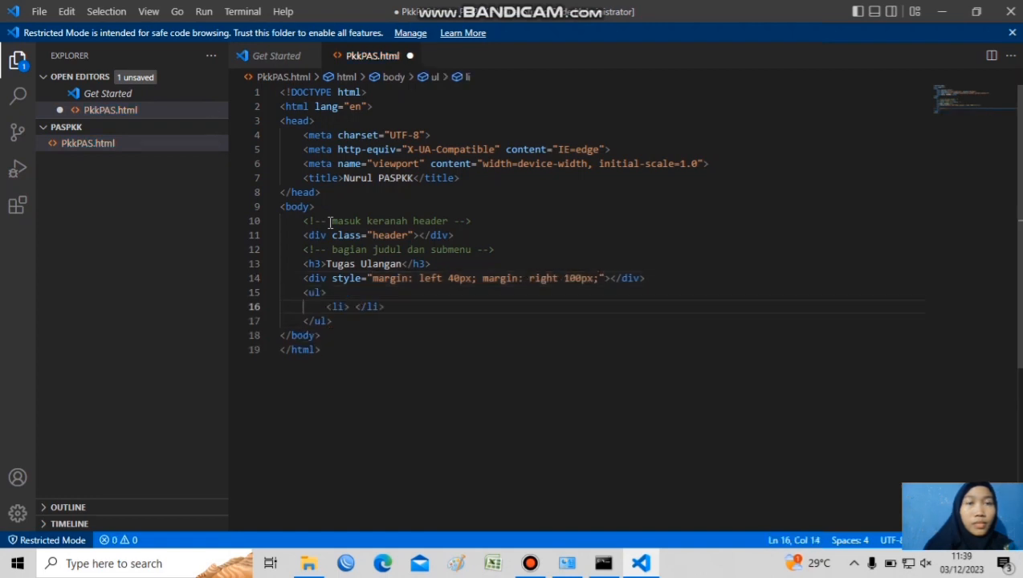
pyautogui.write('.home')
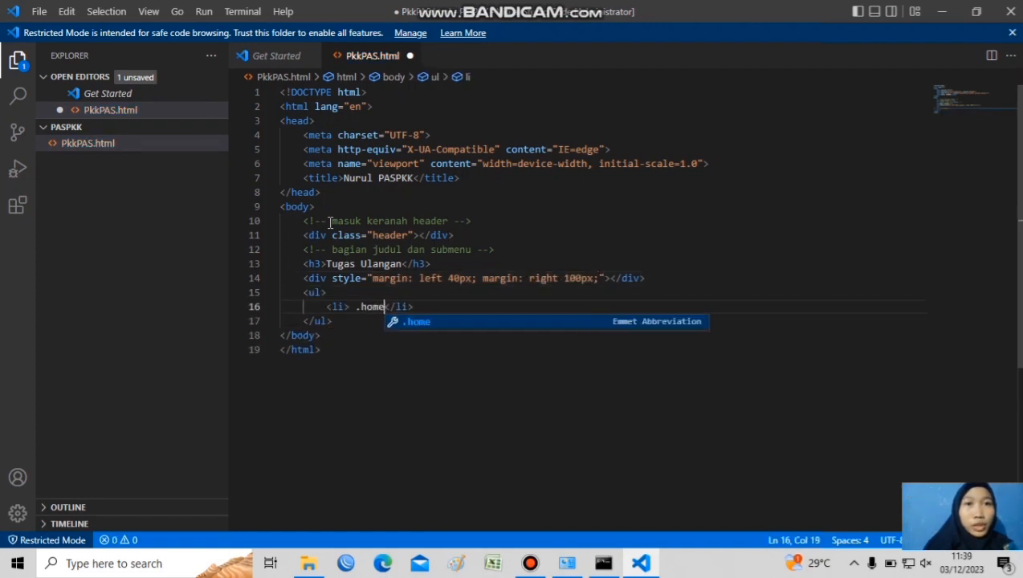
pyautogui.press('Return')
pyautogui.press('Delete')
pyautogui.press('BackSpace')
pyautogui.press('BackSpace')
pyautogui.press('BackSpace')
pyautogui.press('BackSpace')
pyautogui.press('BackSpace')
pyautogui.press('BackSpace')
pyautogui.press('BackSpace')
pyautogui.press('BackSpace')
pyautogui.press('BackSpace')
pyautogui.press('BackSpace')
pyautogui.press('BackSpace')
pyautogui.press('BackSpace')
pyautogui.press('BackSpace')
pyautogui.press('BackSpace')
pyautogui.press('BackSpace')
pyautogui.press('BackSpace')
pyautogui.press('BackSpace')
pyautogui.press('BackSpace')
pyautogui.press('BackSpace')
pyautogui.press('BackSpace')
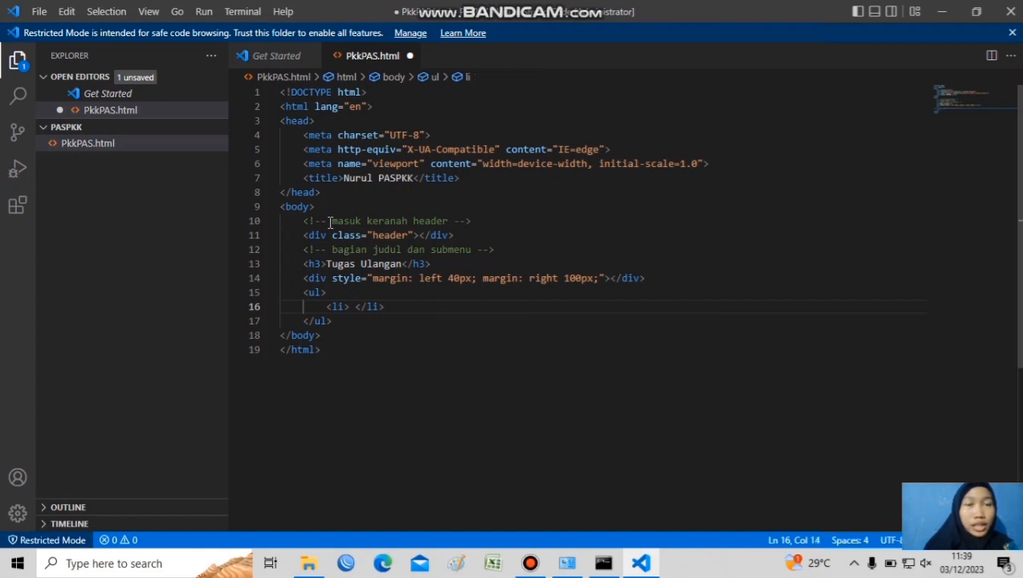
# Insert a link with an empty href and the text "Home" in the list item
pyautogui.write('a')
pyautogui.press('Return')
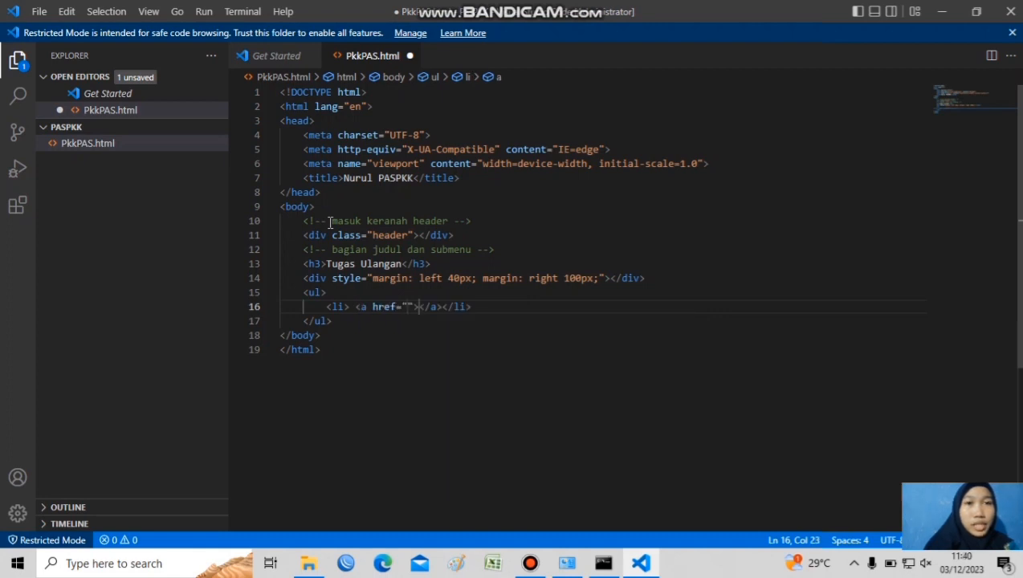
pyautogui.write('Home')
# Duplicate the Home list item so the unordered list holds five items
pyautogui.click(521, 308)
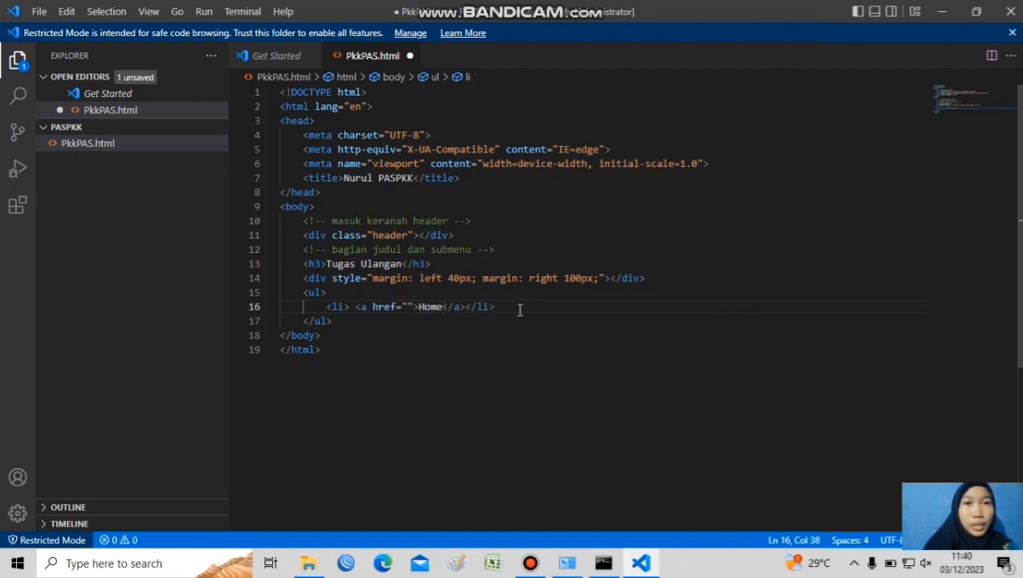
pyautogui.hotkey('shift', 'Left')
pyautogui.hotkey('shift', 'Left')
pyautogui.hotkey('shift', 'Left')
pyautogui.hotkey('shift', 'Left')
pyautogui.hotkey('shift', 'Left')
pyautogui.hotkey('shift', 'Left')
pyautogui.hotkey('shift', 'Left')
pyautogui.hotkey('shift', 'Left')
pyautogui.hotkey('shift', 'Left')
pyautogui.hotkey('shift', 'Left')
pyautogui.hotkey('shift', 'Left')
pyautogui.hotkey('shift', 'Left')
pyautogui.hotkey('shift', 'Left')
pyautogui.hotkey('shift', 'Left')
pyautogui.hotkey('shift', 'Left')
pyautogui.hotkey('shift', 'Left')
pyautogui.hotkey('shift', 'Left')
pyautogui.hotkey('shift', 'Left')
pyautogui.hotkey('shift', 'Left')
pyautogui.hotkey('shift', 'Left')
pyautogui.hotkey('ctrl', 'c')
pyautogui.press('Right')
pyautogui.press('Return')
pyautogui.hotkey('ctrl', 'v')
pyautogui.press('Return')
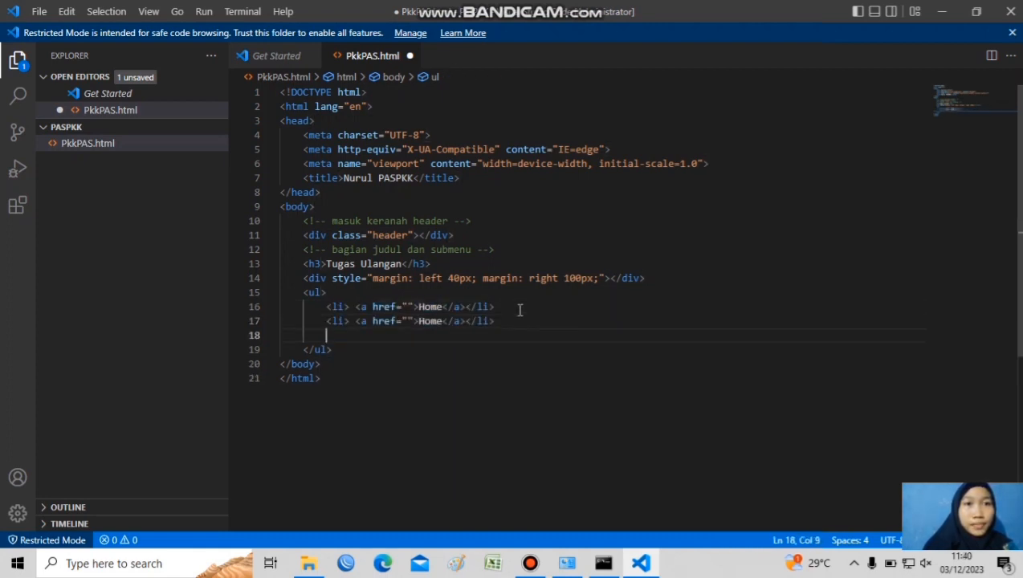
pyautogui.hotkey('ctrl', 'v')
# Move the header div's closing tag to a new line below the unordered list
pyautogui.press('Return')
pyautogui.hotkey('ctrl', 'v')
pyautogui.press('Return')
pyautogui.hotkey('ctrl', 'v')
# Change the link text of the last list item to "Pages" and of the fourth to "Portofolio"
pyautogui.press('Left')
pyautogui.press('Left')
pyautogui.press('Left')
pyautogui.press('Left')
pyautogui.press('Left')
pyautogui.press('Left')
pyautogui.press('Left')
pyautogui.press('Left')
pyautogui.press('Left')
pyautogui.press('BackSpace')
pyautogui.press('BackSpace')
pyautogui.press('BackSpace')
pyautogui.press('BackSpace')
pyautogui.write('Pages')
pyautogui.press('Up')
pyautogui.press('Left')
pyautogui.press('BackSpace')
pyautogui.press('BackSpace')
pyautogui.press('BackSpace')
pyautogui.press('BackSpace')
pyautogui.write('Portofolio')
# Change the link text of the third list item to "Blog" and of the second to "About"
pyautogui.press('Up')
pyautogui.press('Left')
pyautogui.press('Left')
pyautogui.press('Left')
pyautogui.press('Left')
pyautogui.press('Left')
pyautogui.press('Left')
pyautogui.press('BackSpace')
pyautogui.press('BackSpace')
pyautogui.press('BackSpace')
pyautogui.press('BackSpace')
pyautogui.write('Blog')
pyautogui.press('Up')
pyautogui.press('BackSpace')
pyautogui.press('BackSpace')
pyautogui.press('BackSpace')
pyautogui.press('BackSpace')
pyautogui.write('About')
pyautogui.press('Down')
pyautogui.press('Down')
pyautogui.press('Down')
pyautogui.press('Down')
pyautogui.press('Return')
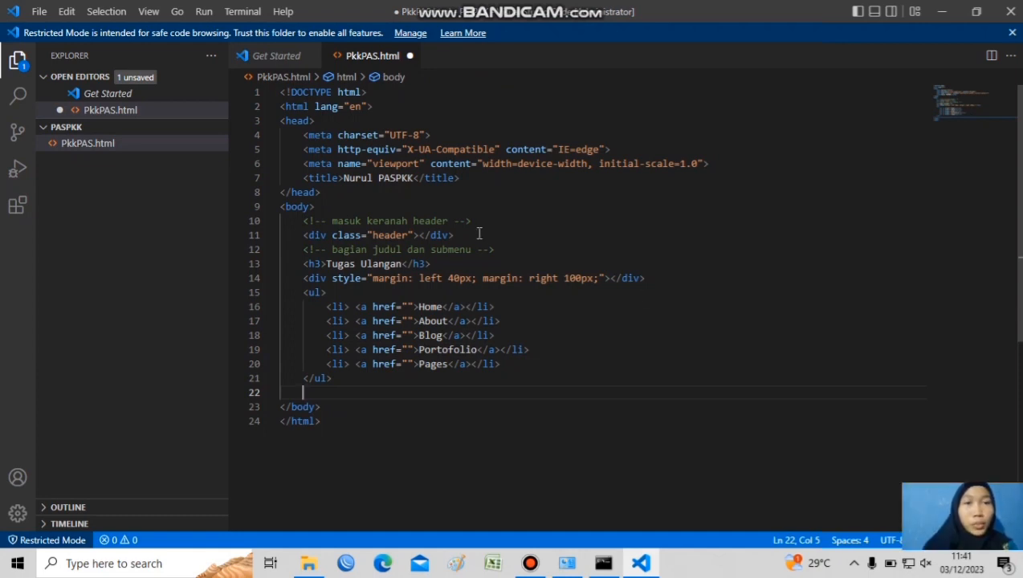
pyautogui.moveTo(479, 234); pyautogui.dragTo(425, 235)
pyautogui.hotkey('ctrl', 'x')
pyautogui.click(308, 392)
pyautogui.hotkey('ctrl', 'v')
pyautogui.press('Return')
pyautogui.press('Up')
pyautogui.press('Tab')
pyautogui.press('Down')
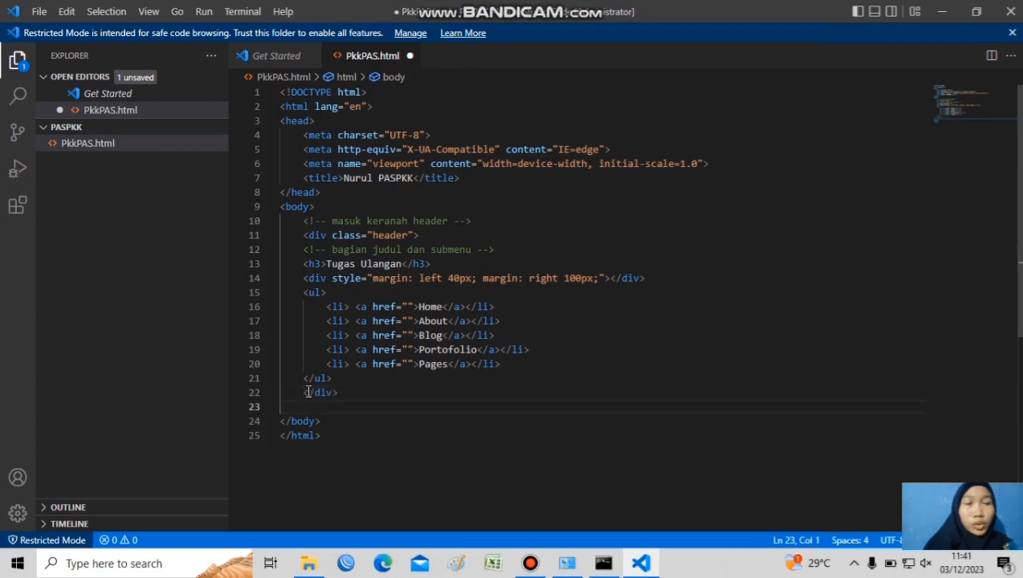
# Below the header div, add the comment "masuk ke ranah content" and a div with class "content"
pyautogui.hotkey('ctrl', '/')
pyautogui.write('masuk ke ranah co')
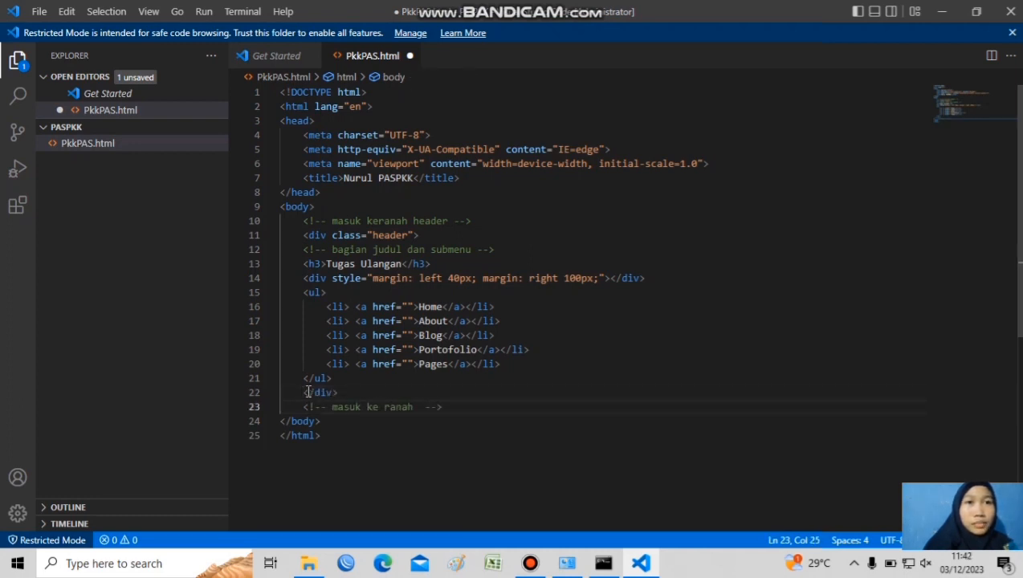
pyautogui.write('ntent')
pyautogui.press('End')
pyautogui.press('Return')
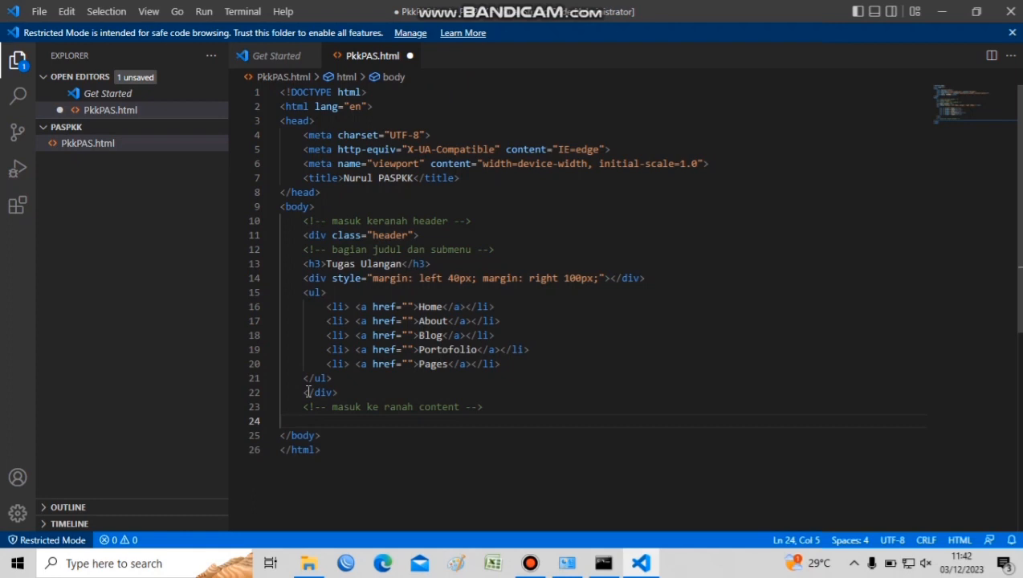
pyautogui.write('.content')
pyautogui.press('Tab')
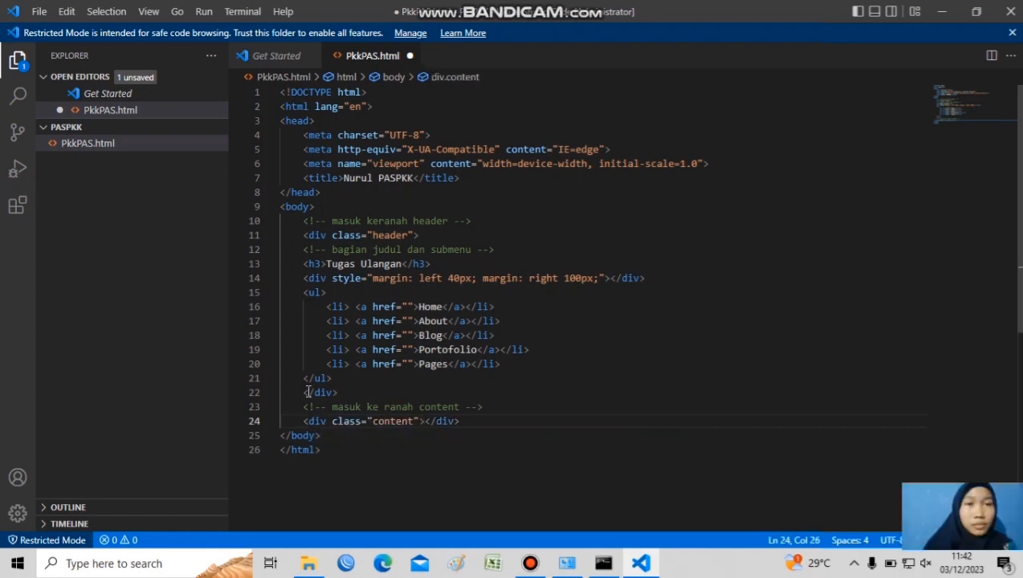
# Inside the content div, add the comment "masuk keranah info" and an expanded div with class "info1"
pyautogui.press('End')
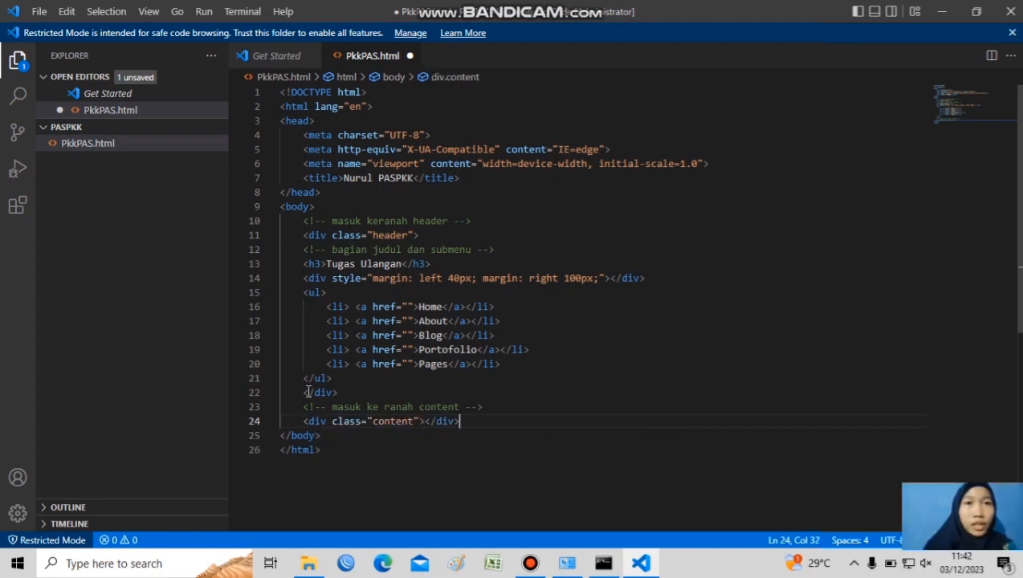
pyautogui.press('Return')
pyautogui.hotkey('ctrl', '/')
pyautogui.write('masuk keranah info -->')
pyautogui.press('End')
pyautogui.press('Return')
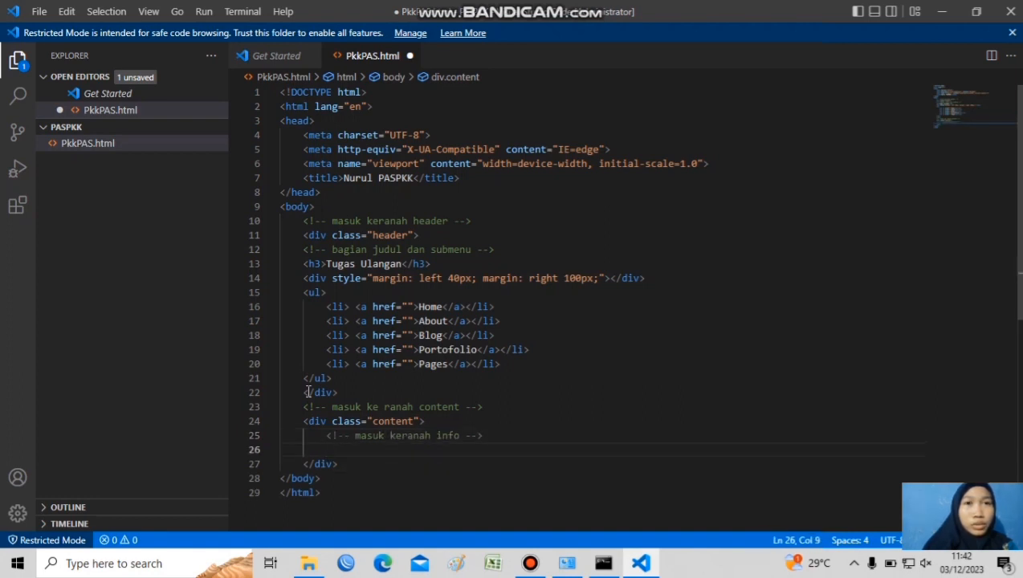
pyautogui.write('.info1')
pyautogui.press('Tab')
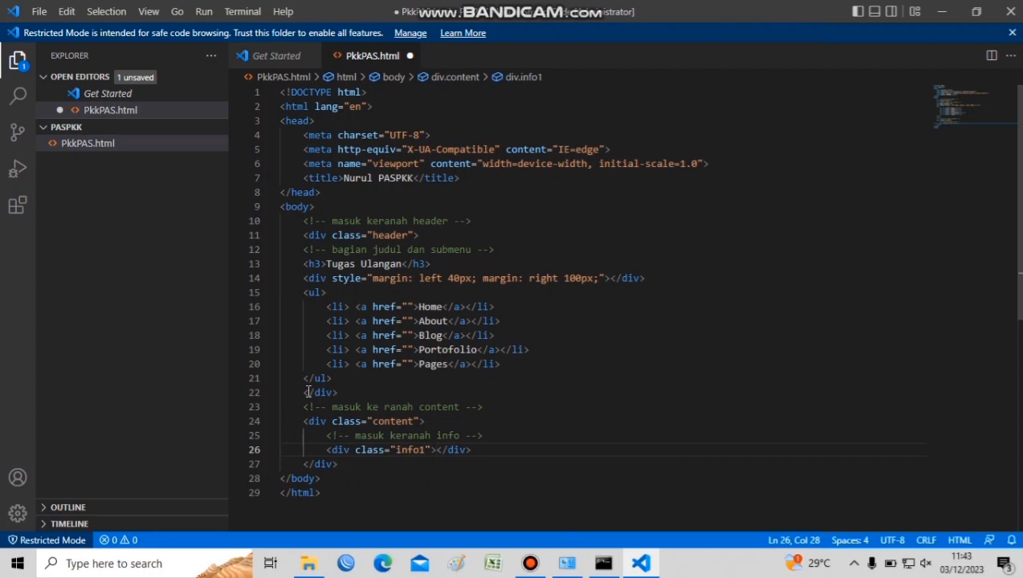
pyautogui.press('Return')
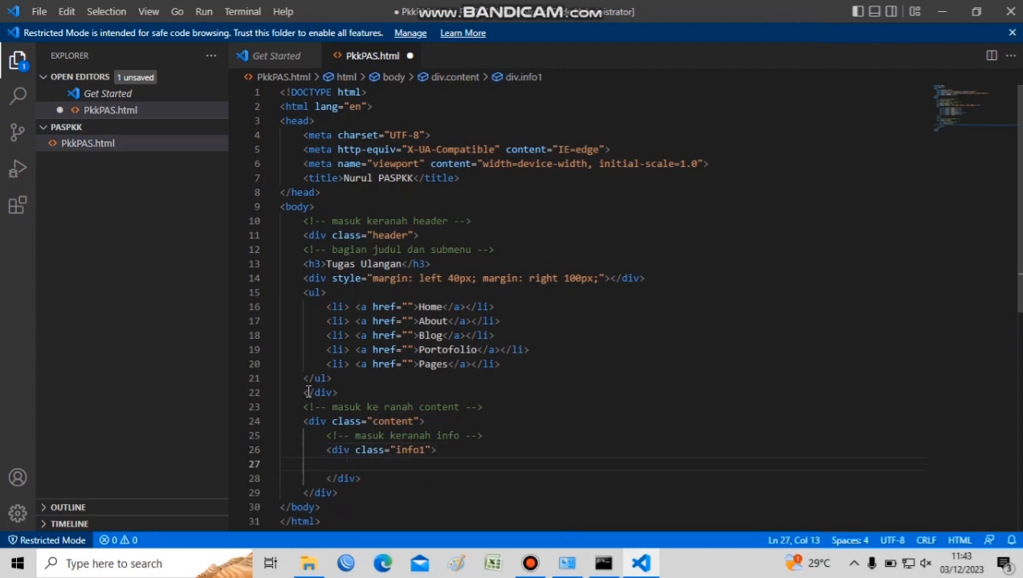
pyautogui.hotkey('ctrl', '/')
pyautogui.press('End')
pyautogui.press('BackSpace')
pyautogui.press('BackSpace')
pyautogui.press('BackSpace')
pyautogui.press('BackSpace')
pyautogui.press('BackSpace')
pyautogui.press('BackSpace')
pyautogui.press('BackSpace')
pyautogui.press('BackSpace')
pyautogui.press('BackSpace')
pyautogui.press('BackSpace')
# Leave blank lines in the info1 div and add the comment "bentuk garis hiasan v1" below it
pyautogui.press('Down')
pyautogui.press('Return')
pyautogui.press('End')
pyautogui.press('Return')
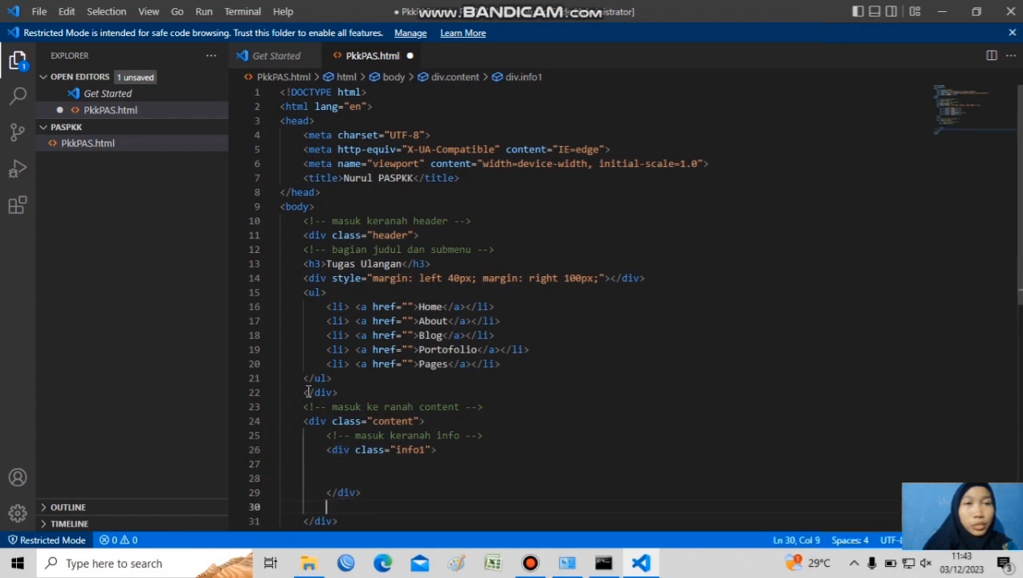
pyautogui.scroll(-4, 668, 342)
pyautogui.hotkey('ctrl', '/')
pyautogui.write('bentuk ranah')
pyautogui.press('BackSpace')
pyautogui.press('BackSpace')
pyautogui.press('BackSpace')
pyautogui.press('BackSpace')
pyautogui.press('BackSpace')
pyautogui.press('BackSpace')
pyautogui.press('BackSpace')
pyautogui.press('BackSpace')
pyautogui.press('BackSpace')
pyautogui.press('BackSpace')
pyautogui.press('BackSpace')
pyautogui.press('BackSpace')
pyautogui.press('BackSpace')
pyautogui.write('masuk keranah')
pyautogui.press('BackSpace')
pyautogui.press('BackSpace')
pyautogui.press('BackSpace')
pyautogui.press('BackSpace')
pyautogui.press('BackSpace')
pyautogui.press('BackSpace')
pyautogui.press('BackSpace')
pyautogui.press('BackSpace')
pyautogui.press('BackSpace')
pyautogui.press('BackSpace')
pyautogui.press('BackSpace')
pyautogui.press('BackSpace')
pyautogui.press('BackSpace')
pyautogui.press('BackSpace')
pyautogui.write('bentuk garis hiasan')
# Below the comment, add a div styled with width 150px, height 7px, background aquamarine, margin-left 40px and margin-top 70px
pyautogui.press('End')
pyautogui.press('Return')
pyautogui.write('<div style=""></div>width: 150px; height: 7px; background:')
pyautogui.write(' aquamarine; margin-left:40px;margin-top:70px;')
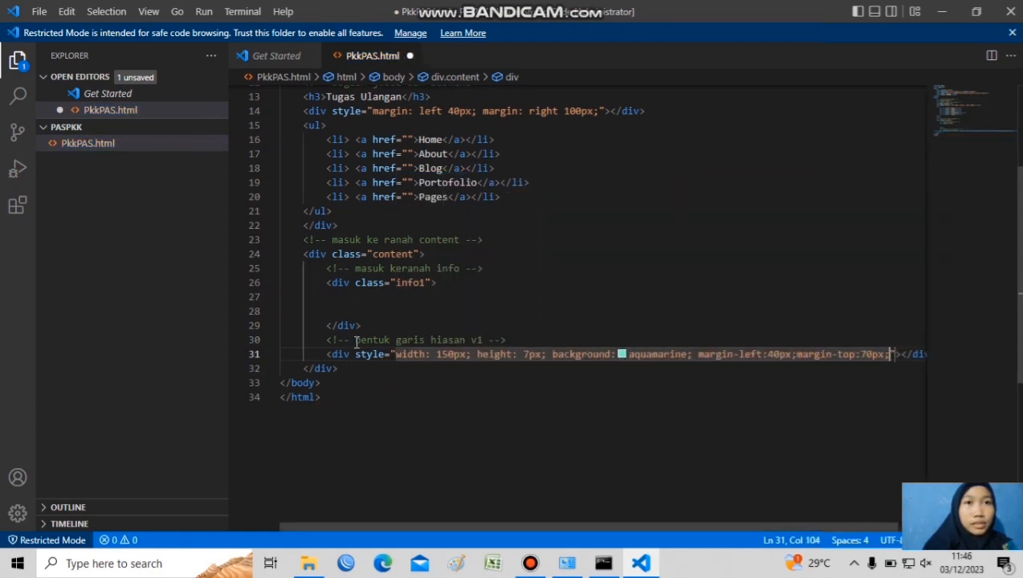
# Below the decorative line div, leave a blank line and add the comment "bagian keterangan teks"
pyautogui.press('End')
pyautogui.press('Return')
pyautogui.press('Return')
pyautogui.hotkey('ctrl', '/')
pyautogui.write('bagian.keterangan teks')
# Under the comment, add a p element styled with font-size 50px and margin-top 50px
pyautogui.press('Return')
pyautogui.write('p')
pyautogui.press('Return')
pyautogui.press('Left')
pyautogui.write('style="fo')
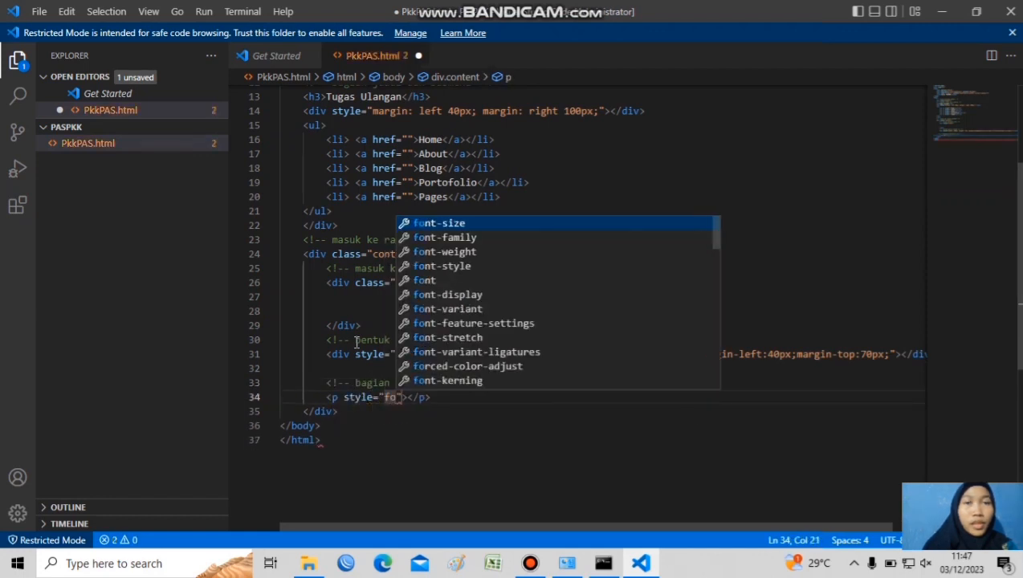
pyautogui.press('Return')
pyautogui.write('50px;')
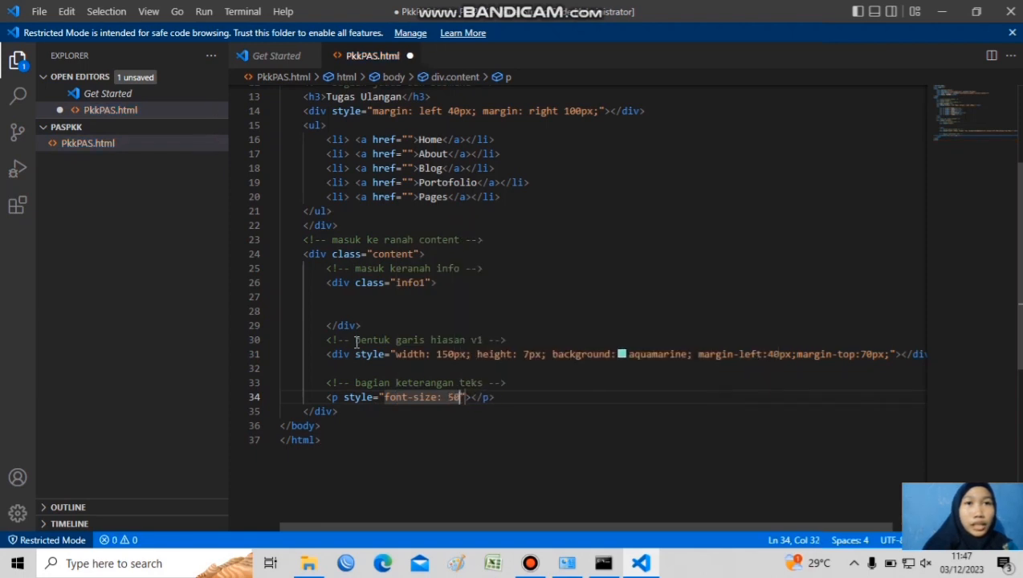
pyautogui.write(' margin-top:')
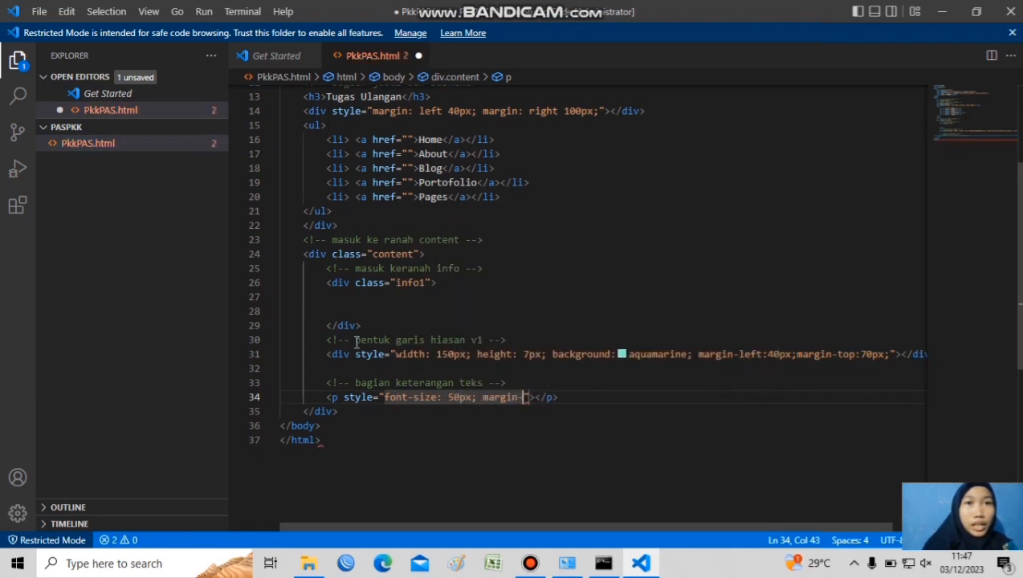
pyautogui.write('50px;')
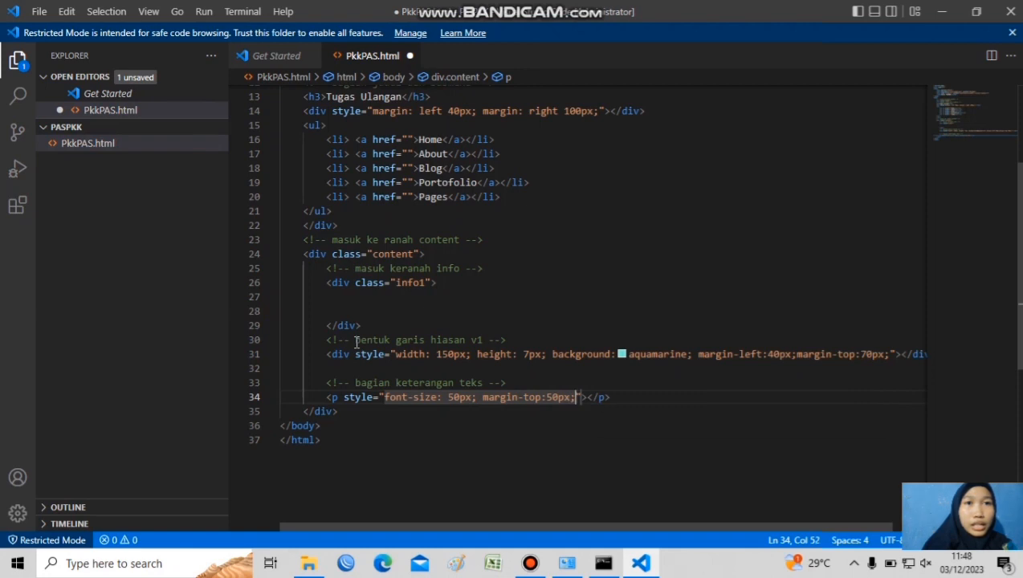
# Fill the paragraph with "Nice to meet you,", a br tag and "my name is" followed by the page author's full name
pyautogui.press('Right')
pyautogui.press('Right')
pyautogui.write('Nice to meet you')
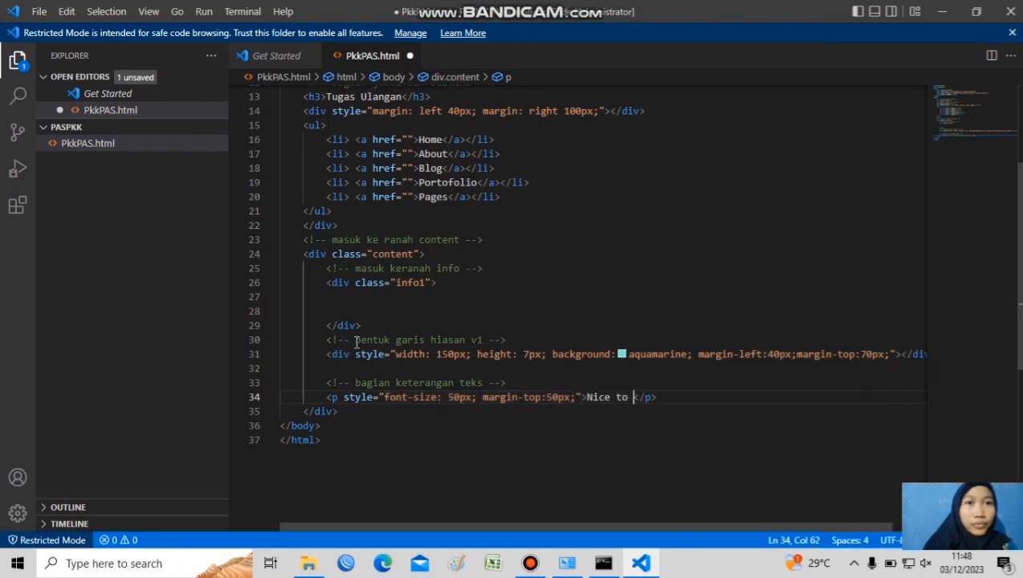
pyautogui.write(',<br')
pyautogui.press('Tab')
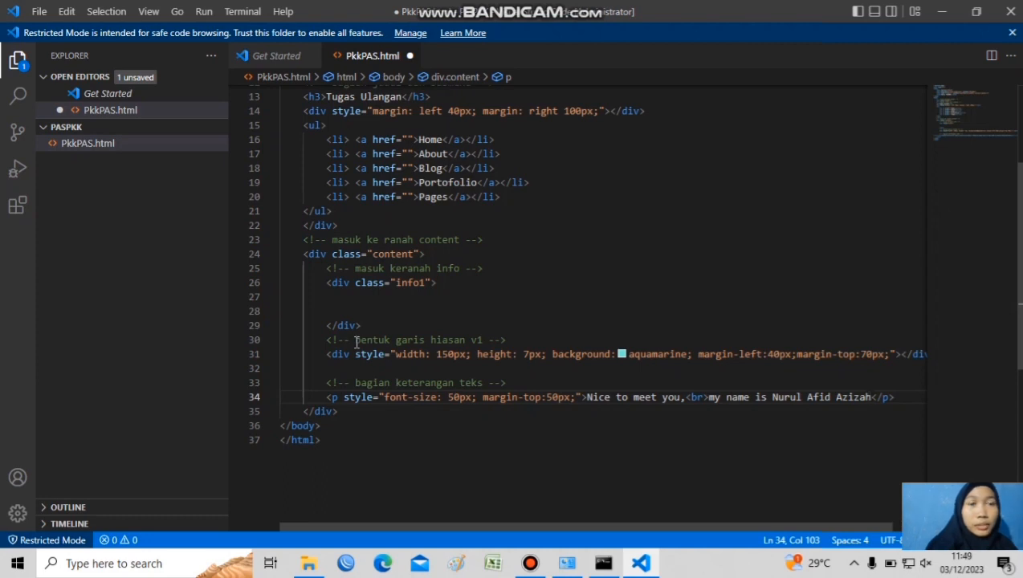
# Below the greeting paragraph, leave a blank line and add the comment "gambar profil lingkaran"
pyautogui.press('Right')
pyautogui.press('Right')
pyautogui.press('Right')
pyautogui.press('Right')
pyautogui.press('Return')
pyautogui.press('Return')
pyautogui.hotkey('ctrl', '/')
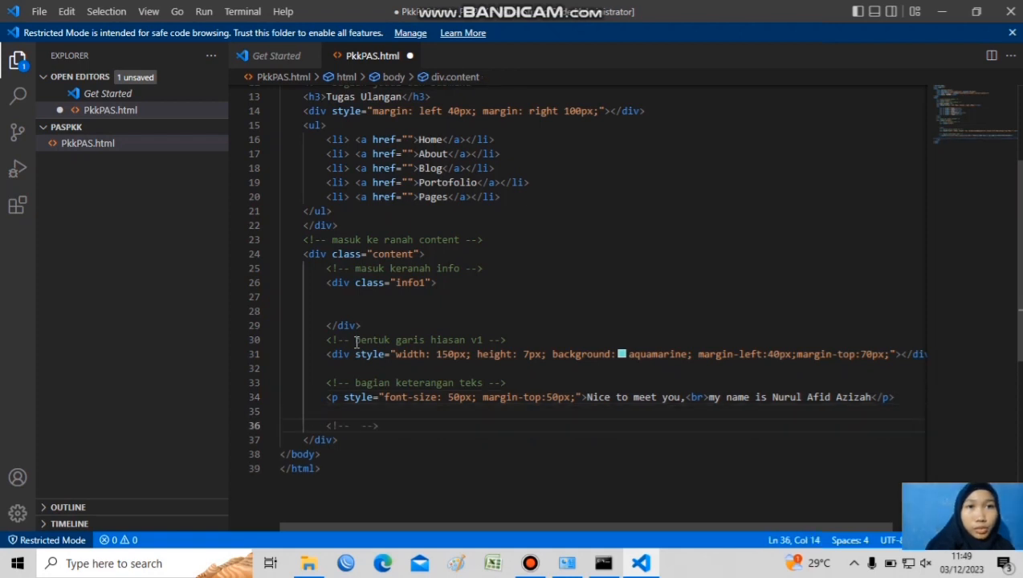
pyautogui.write('gambar profil lingkaran')
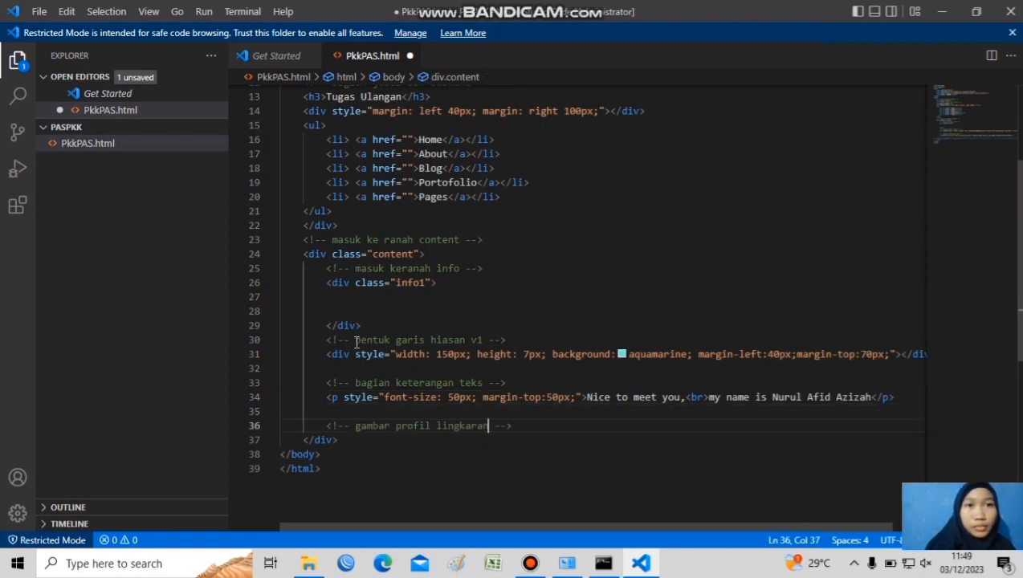
# Under the comment, add a div styled "width: 400px; height:400px;background:aquamarine;border: radius 50%;"
pyautogui.press('End')
pyautogui.press('Return')
pyautogui.write('<div></div>')
pyautogui.press('Left')
pyautogui.write('style=""')
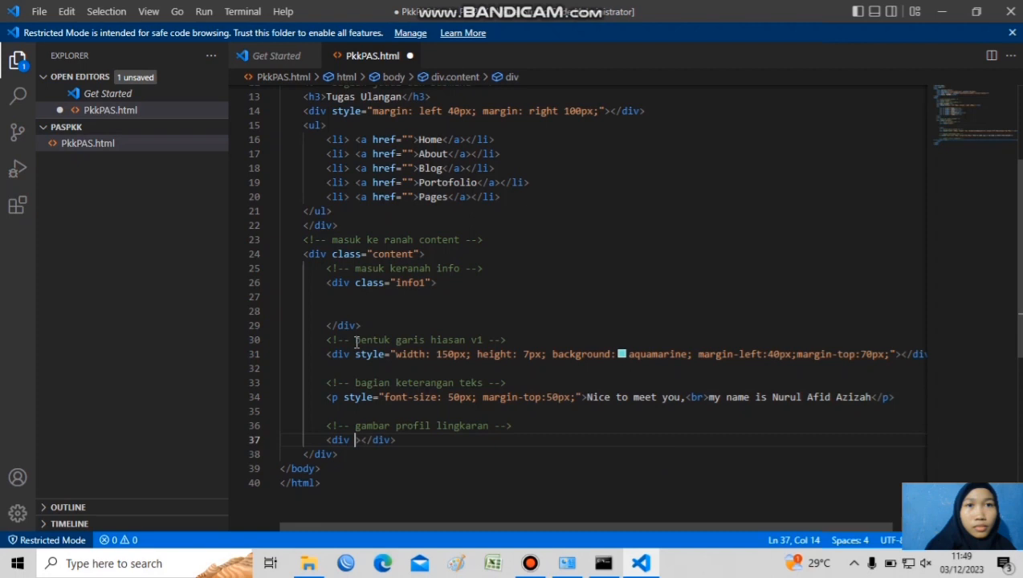
pyautogui.write('width: 400px; height:400px;background:aquamarine;border: radius 50%;')
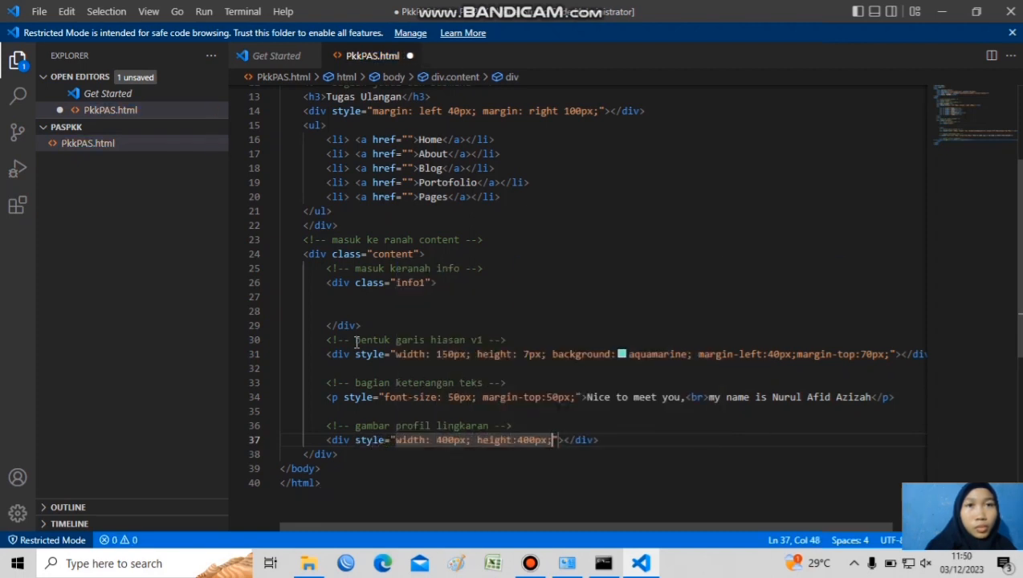
pyautogui.write(' margin-top: -100px;')
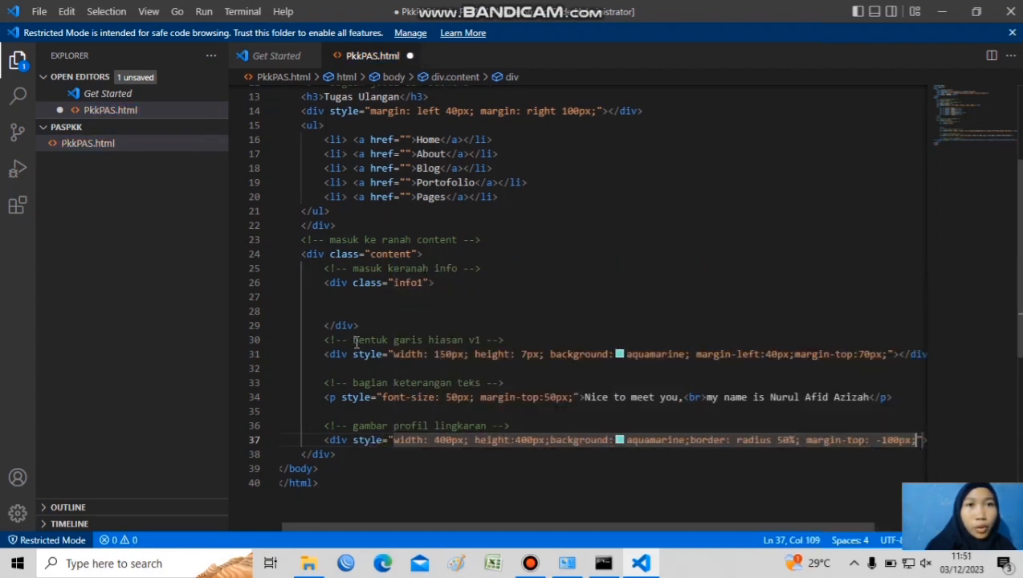
pyautogui.write(' margin')
# Extend the profile circle div's style with margin-top -100px and margin-left 900px
pyautogui.press('BackSpace')
pyautogui.press('BackSpace')
pyautogui.press('BackSpace')
pyautogui.press('BackSpace')
pyautogui.press('BackSpace')
pyautogui.press('BackSpace')
pyautogui.write('margin-left:800px;"></div')
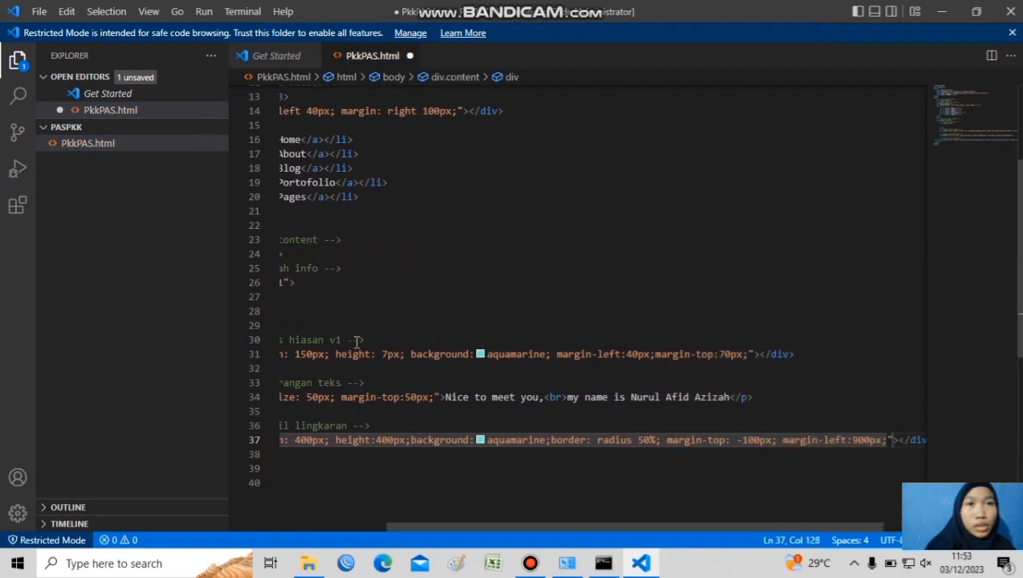
# Expand the profile circle div over several lines and start a new line below its closing tag
pyautogui.press('Right')
pyautogui.press('Right')
pyautogui.press('Return')
pyautogui.press('Down')
pyautogui.press('End')
pyautogui.press('Return')
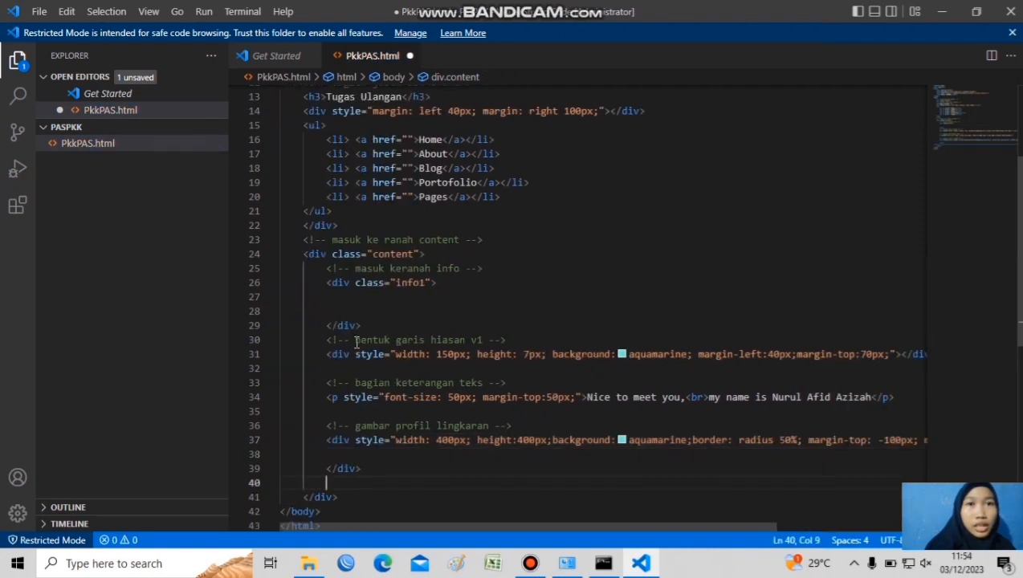
# Below the circle div, add a p styled "font-size: 30px; margin: top -50px;" containing two br tags and "Tugas ini ditujukan untuk memenuhi Ulangan"
pyautogui.moveTo(353, 469)
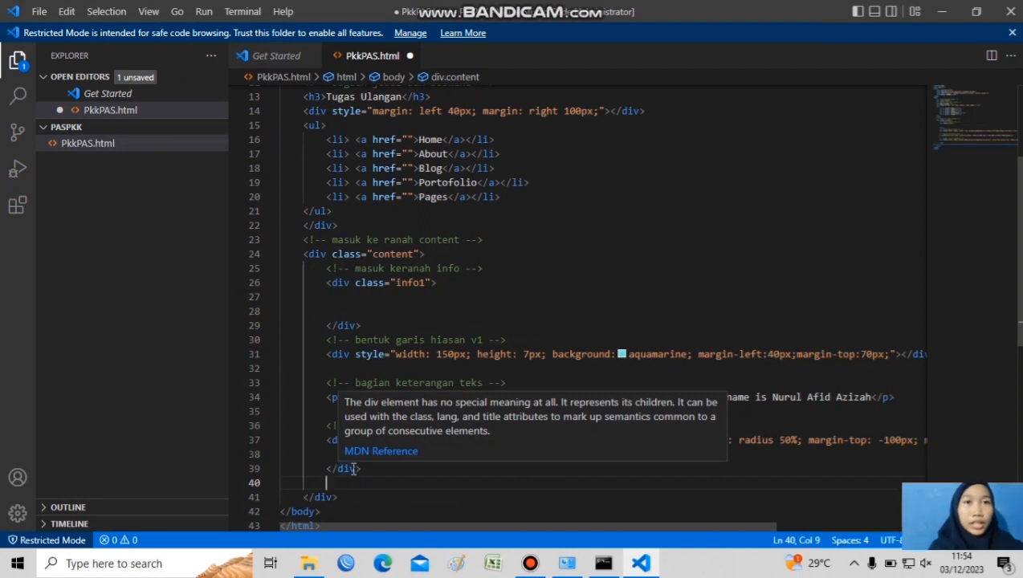
pyautogui.write('<p >')
pyautogui.press('Left')
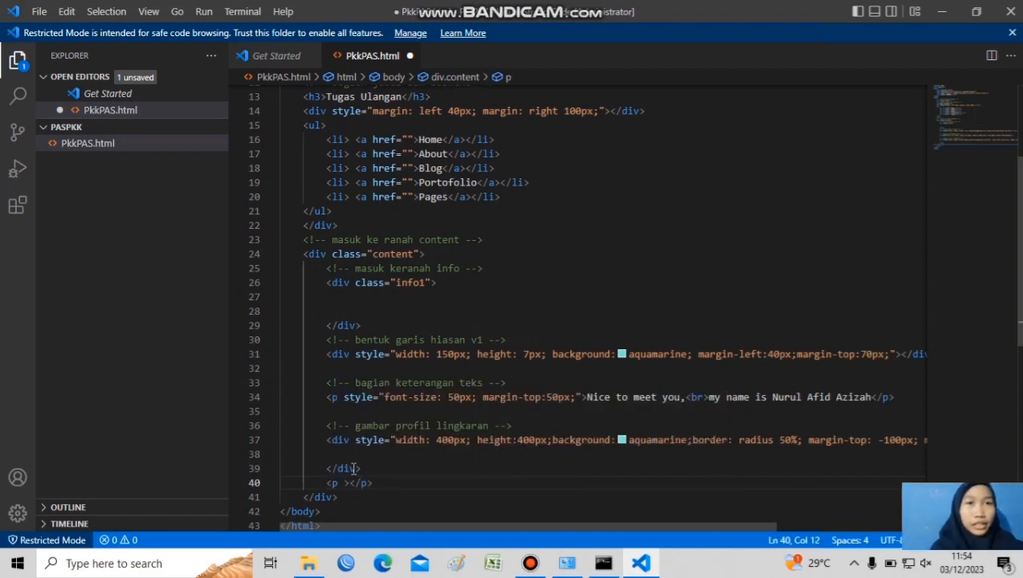
pyautogui.write('style="font-size: 30px; margin: top -50px;"><br><br>Tugas ini ditujukan untuk memenuhi Ulangan ')
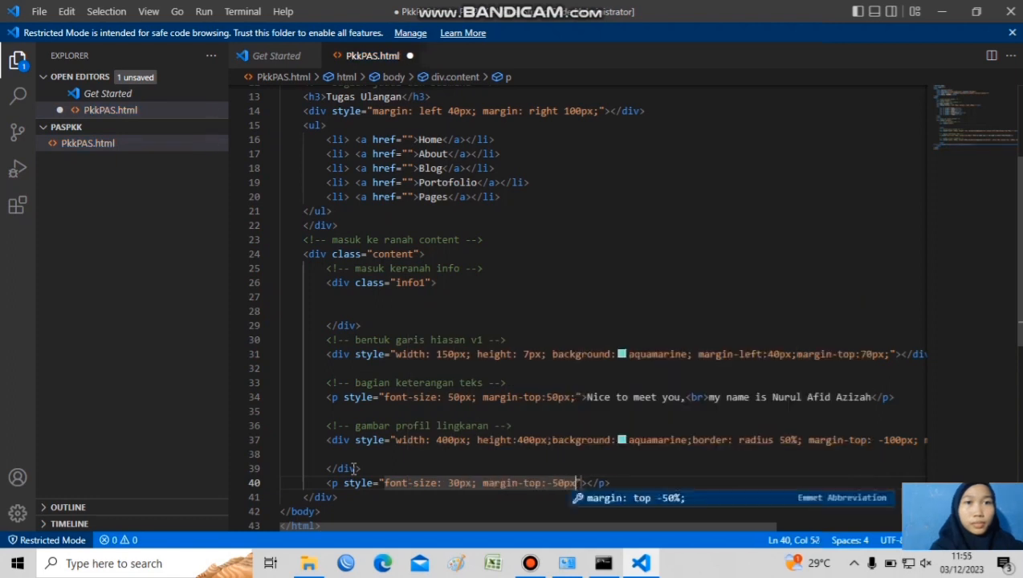
pyautogui.write('penugasan<br>secara praktik sebagai syarat untuk melanjutkan<br>kesemester berikutnya')
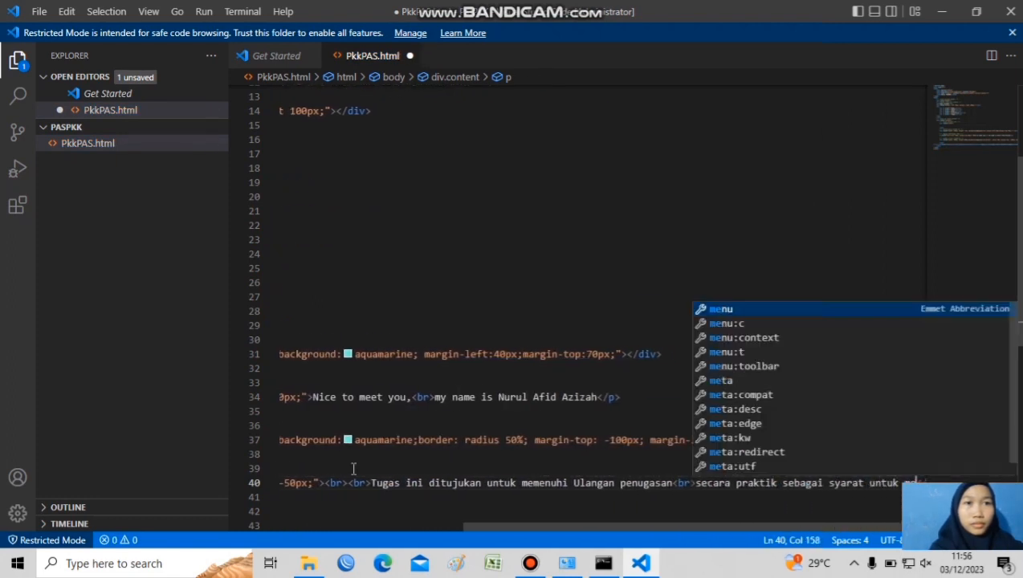
# Continue the paragraph with "penugasan<br>secara praktik sebagai syarat untuk melanjutkan<br>kesemester berikutnya" and start a new line below it
pyautogui.press('End')
pyautogui.press('Return')
# Add the comment "bentuk garis hiasan v2" below the assignment paragraph
pyautogui.moveTo(482, 527); pyautogui.dragTo(384, 572)
pyautogui.hotkey('ctrl', '/')
pyautogui.write('bentuk garis hiasan')
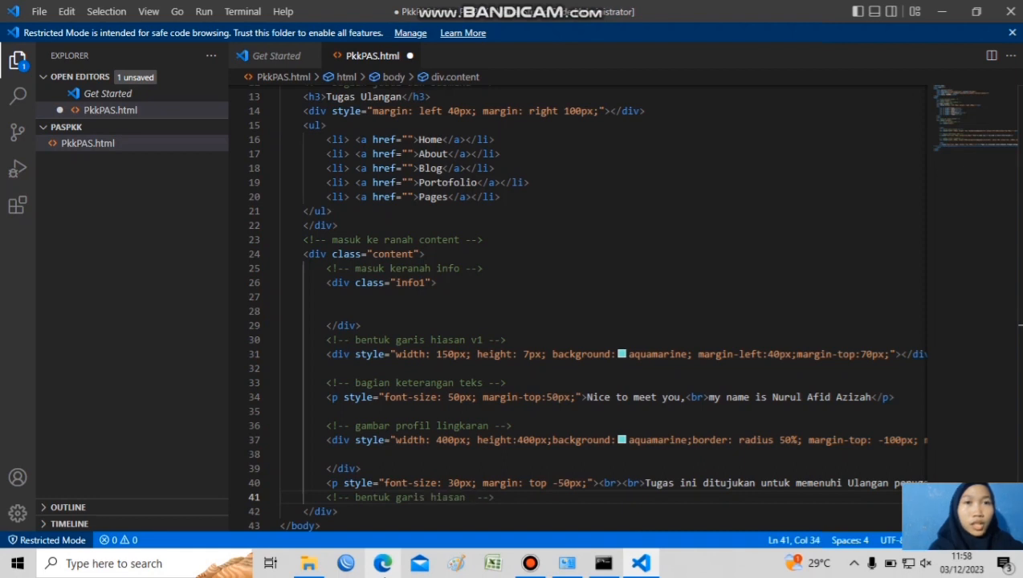
# Below the v2 comment, add a div styled with width 400px and height 400px
pyautogui.press('End')
pyautogui.press('Return')
pyautogui.write('div')
pyautogui.press('Tab')
pyautogui.press('Left')
pyautogui.write('style="')
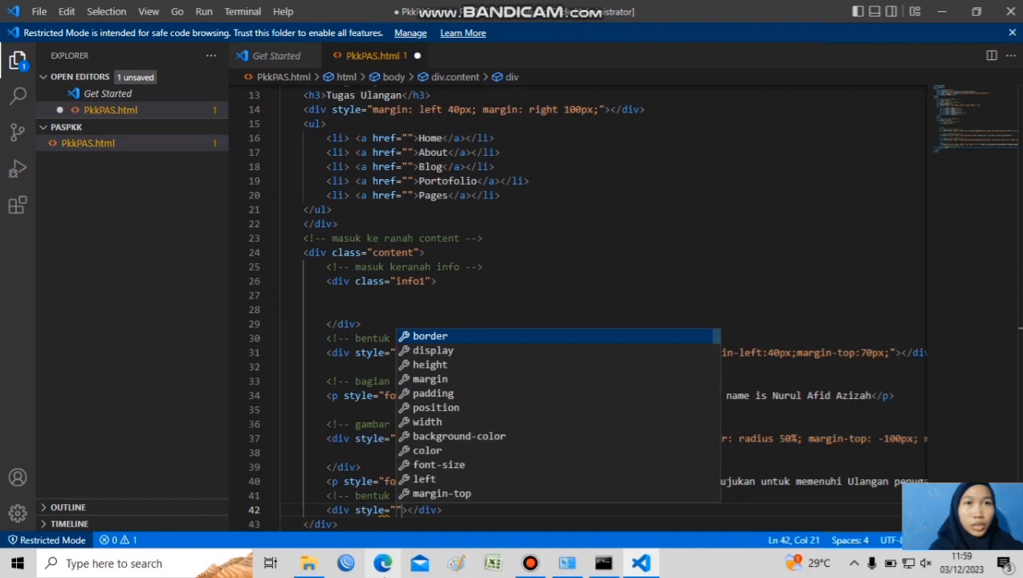
pyautogui.write('wid')
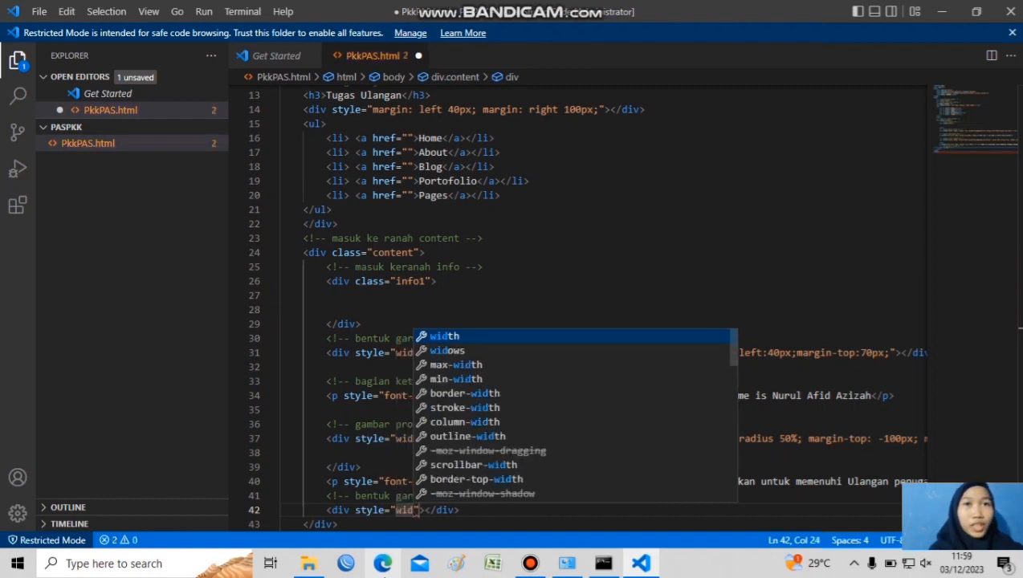
pyautogui.press('Tab')
pyautogui.write('400px')
pyautogui.press('Right')
pyautogui.write('height:')
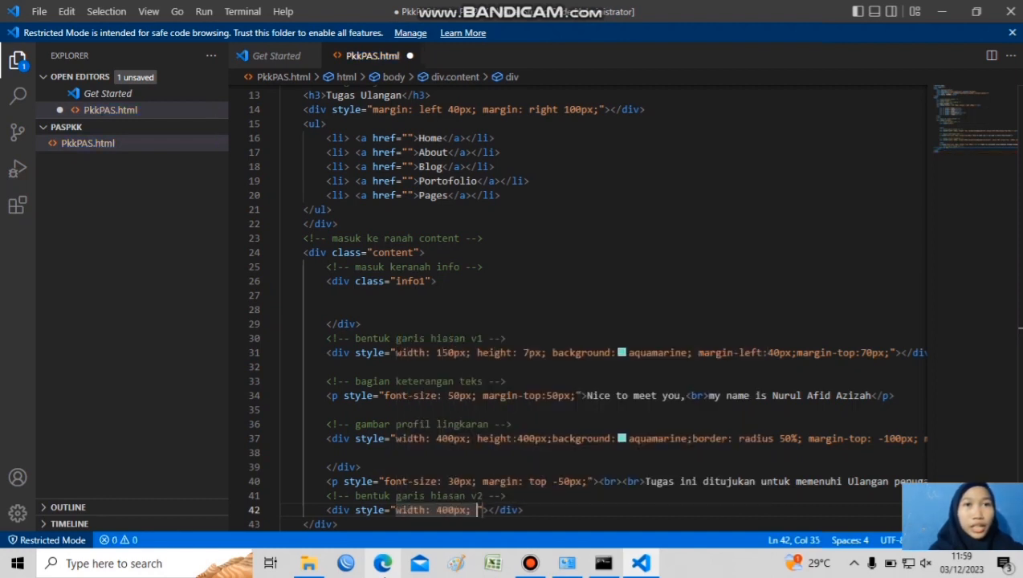
pyautogui.write('400px; ')
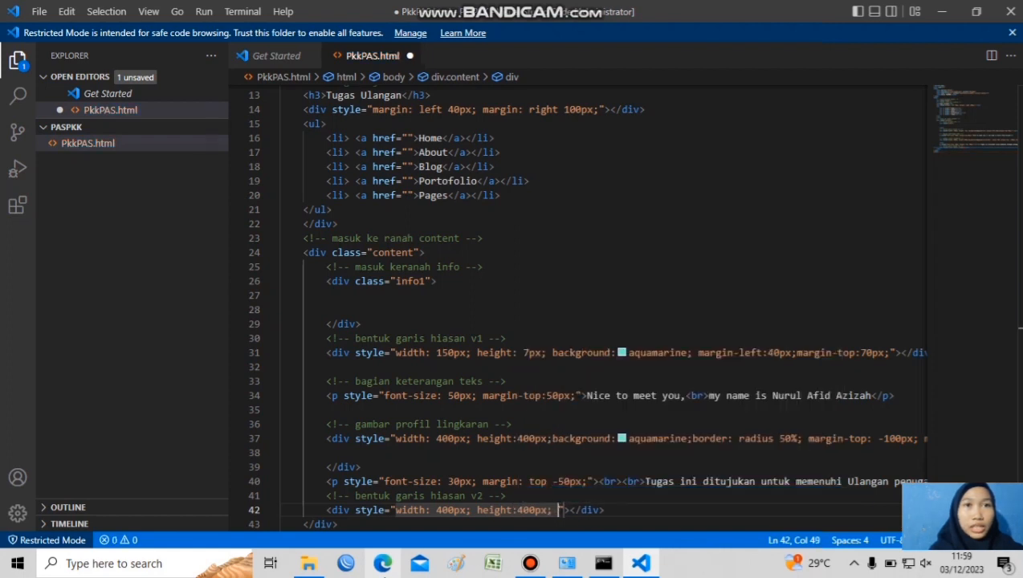
pyautogui.write('background:a')
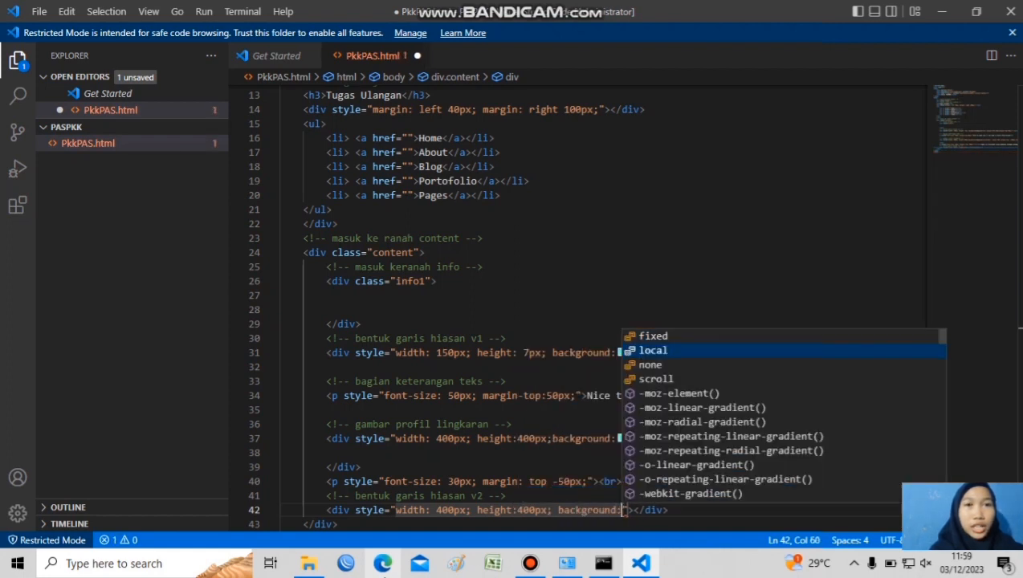
pyautogui.write('quamarine')
pyautogui.write('; margin-lef')
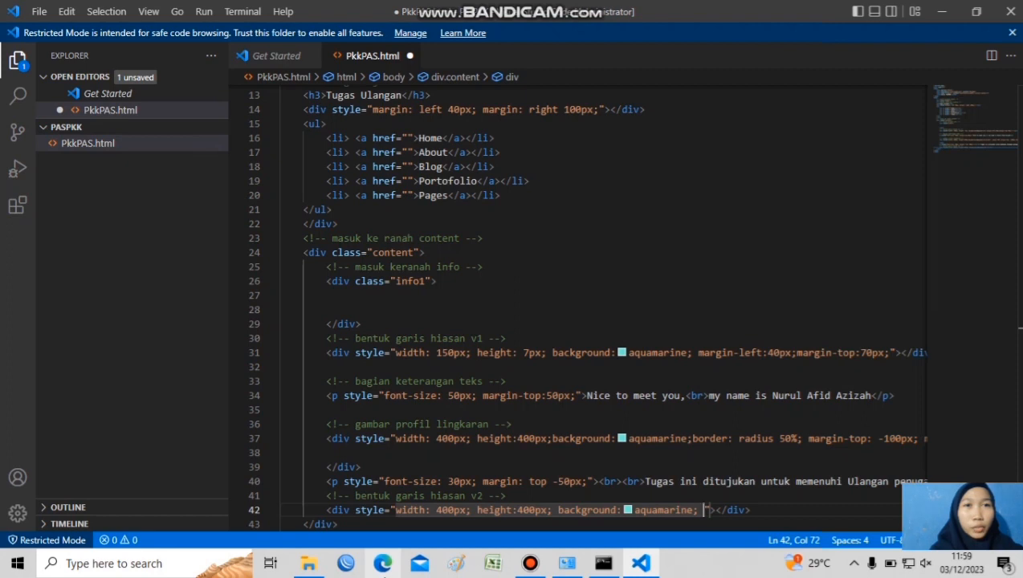
pyautogui.write('t:40px; margin-top:15px;')
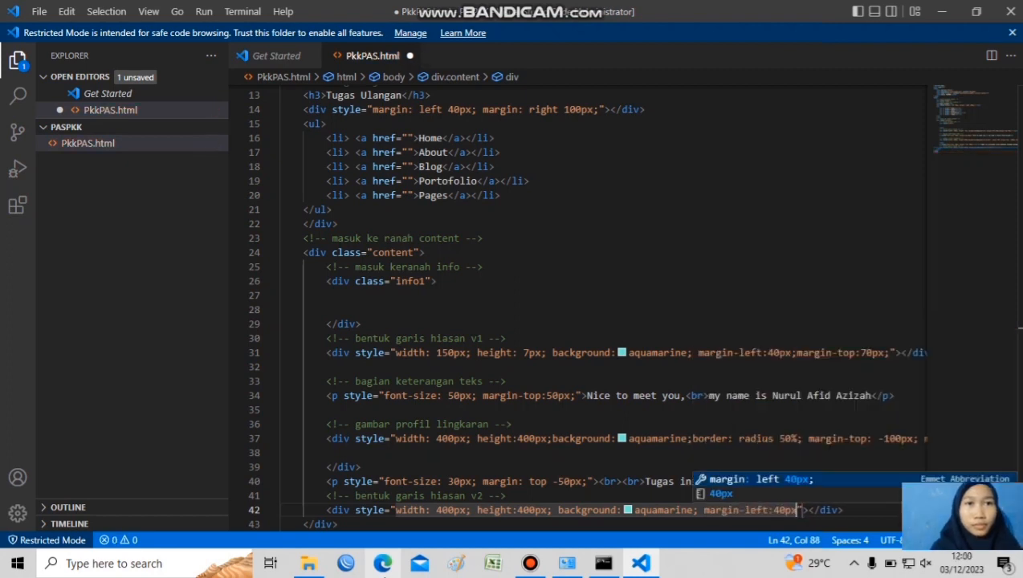
# After a blank line, add the comment "yang margin left disesuaikan jarak lingkaran sesuai layar monitor"
pyautogui.press('End')
pyautogui.press('Return')
pyautogui.press('Return')
pyautogui.hotkey('ctrl', '/')
pyautogui.write('yang margin left disesuaikan jarak lingkaran sesuai layar monitor')
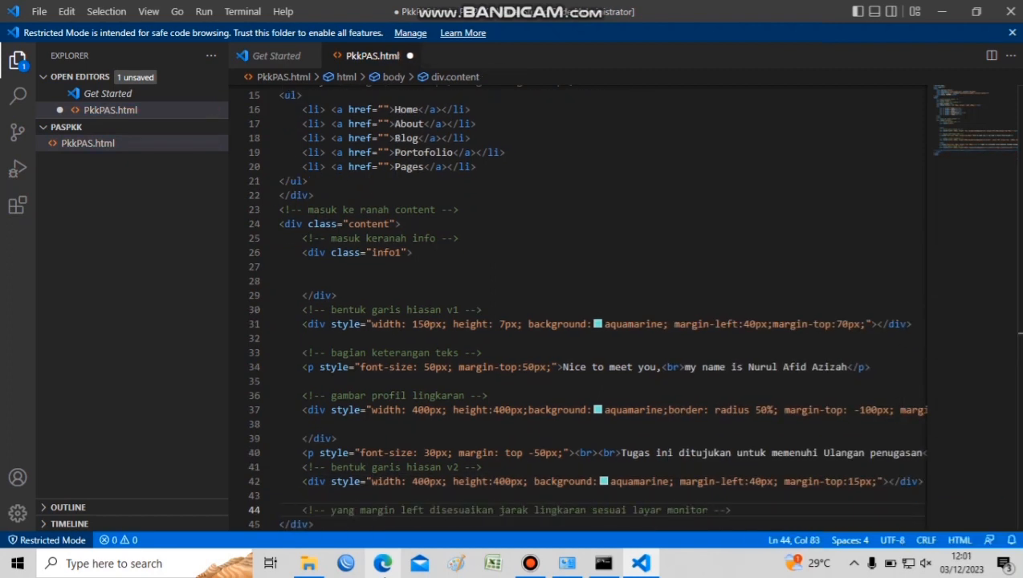
# Below the content div, add a br tag and the comment "ranah content bagian kontak"
pyautogui.press('End')
pyautogui.press('Down')
pyautogui.press('Return')
pyautogui.write('<br>')
pyautogui.press('Return')
pyautogui.write('<!-- isi')
pyautogui.press('BackSpace')
pyautogui.press('BackSpace')
pyautogui.press('BackSpace')
pyautogui.press('BackSpace')
pyautogui.press('BackSpace')
pyautogui.press('BackSpace')
pyautogui.press('BackSpace')
pyautogui.press('BackSpace')
pyautogui.press('BackSpace')
pyautogui.hotkey('ctrl', '/')
pyautogui.write('ranah ')
pyautogui.write('content bagian kontak')
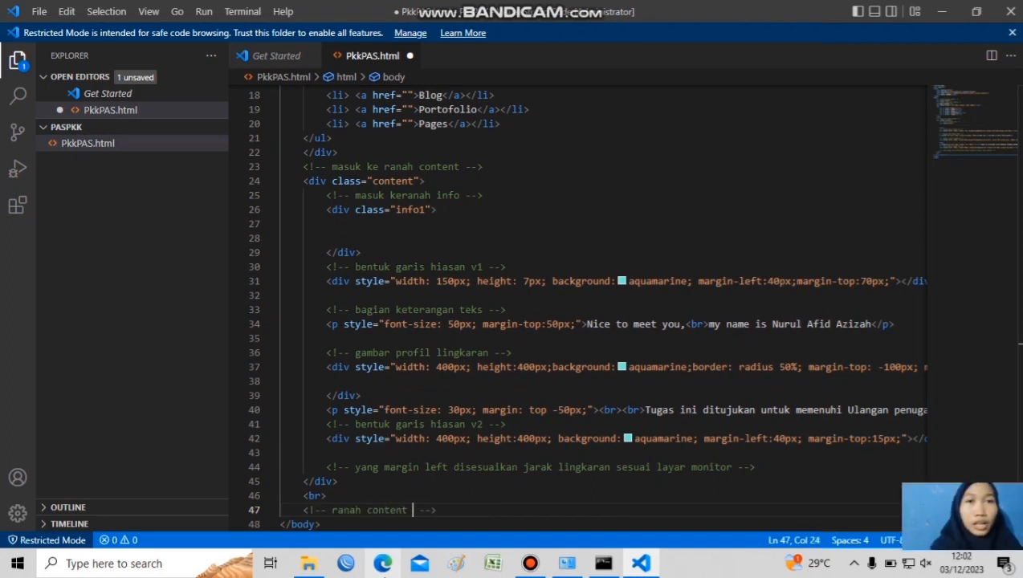
# Add an expanded div with class "info2" and, after a blank line inside it, the comment "box sebagai nama kelas"
pyautogui.press('End')
pyautogui.press('Return')
pyautogui.write('.info2')
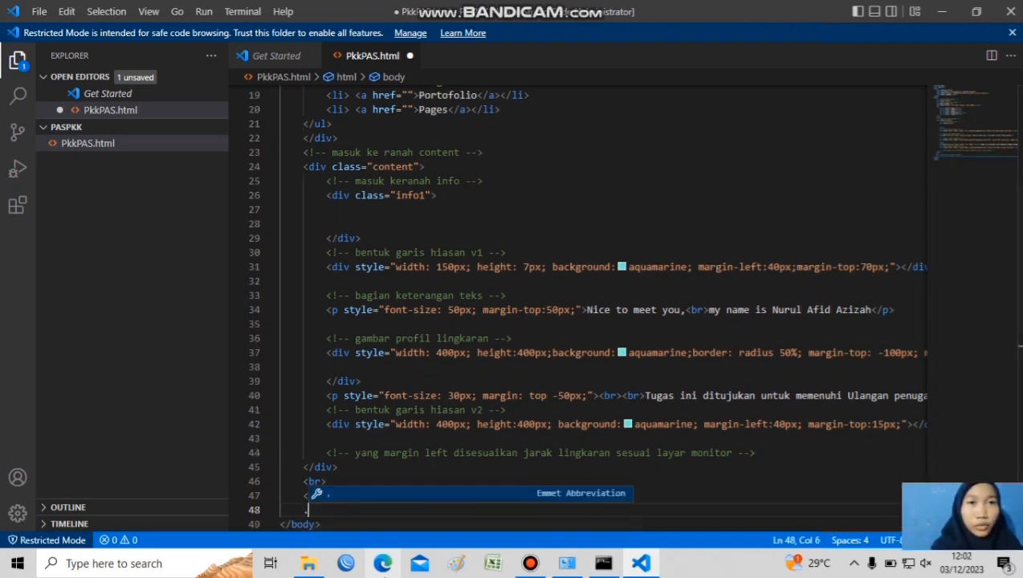
pyautogui.press('Tab')
pyautogui.press('Return')
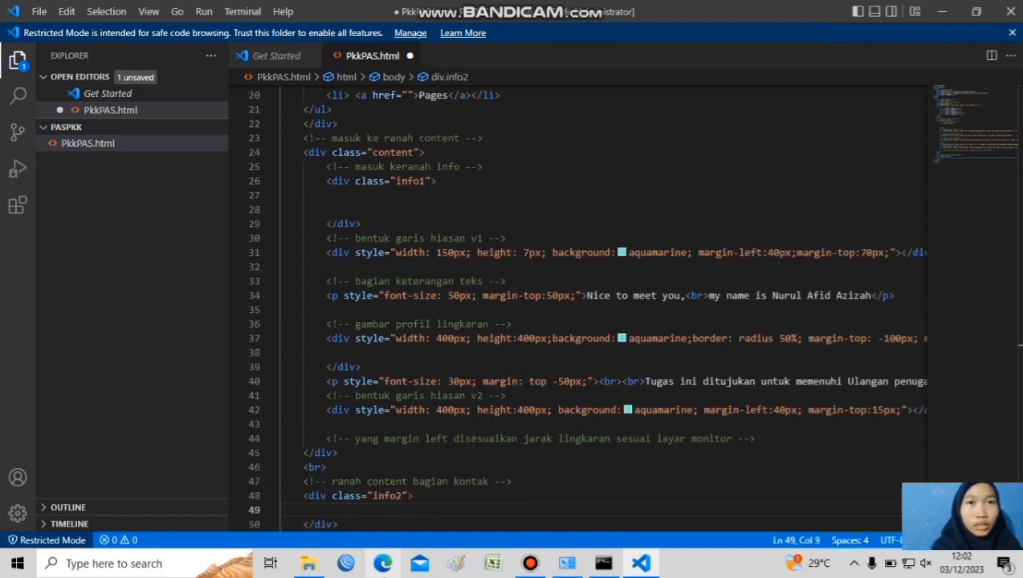
pyautogui.press('Return')
pyautogui.hotkey('ctrl', '/')
pyautogui.write('bcx sebagai nama kelas')
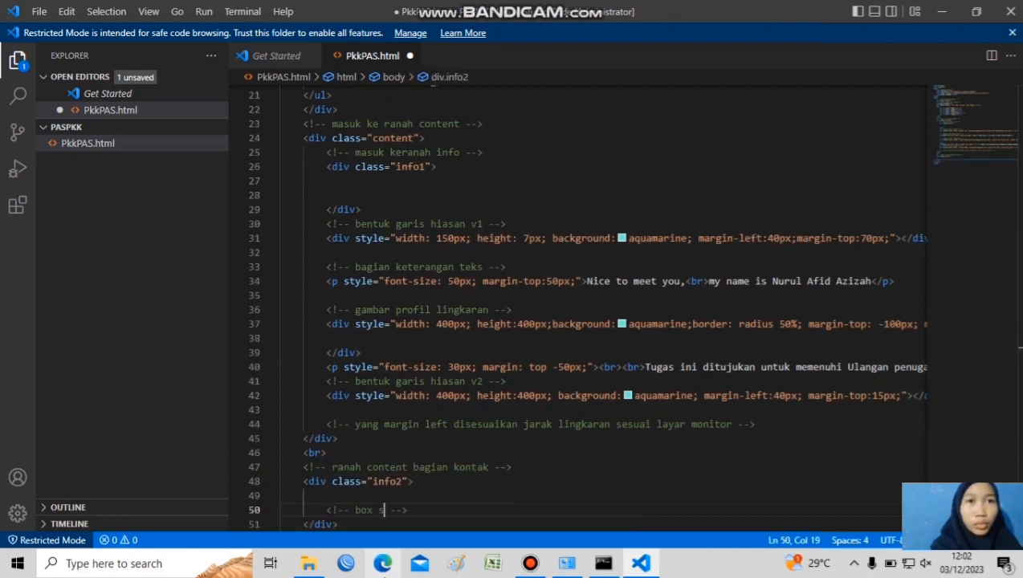
# Below the comment in the info2 div, add a table containing one tr with one td
pyautogui.press('Return')
pyautogui.write('table')
pyautogui.press('Tab')
pyautogui.write('tr')
pyautogui.press('Tab')
pyautogui.write('td')
pyautogui.press('Tab')
# Break the table markup so the opening table and tr tags each stand on their own line
pyautogui.press('Left')
pyautogui.press('Left')
pyautogui.press('Left')
pyautogui.press('Left')
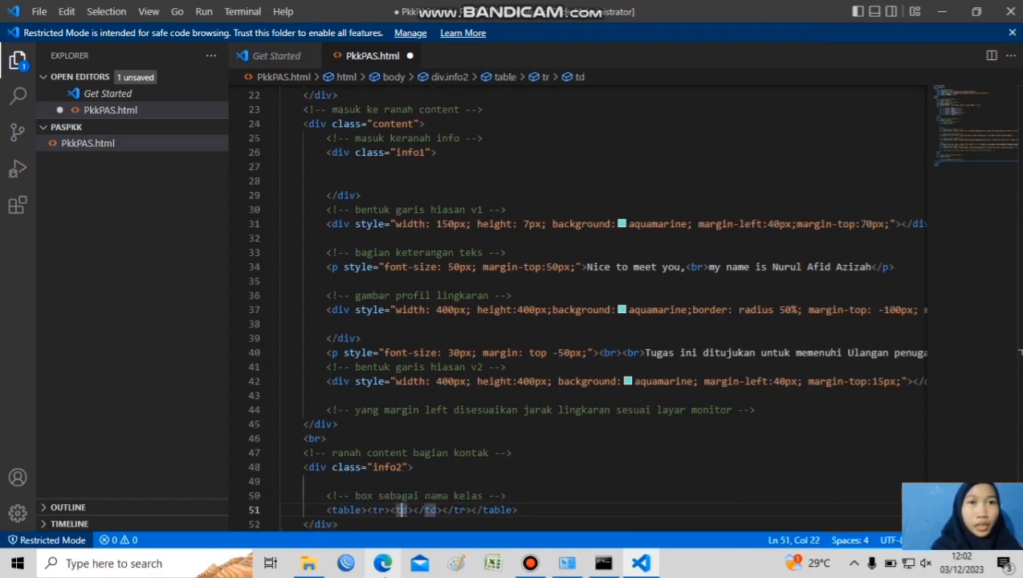
pyautogui.press('Return')
pyautogui.press('Up')
pyautogui.press('Right')
pyautogui.press('Right')
pyautogui.press('Right')
pyautogui.press('Return')
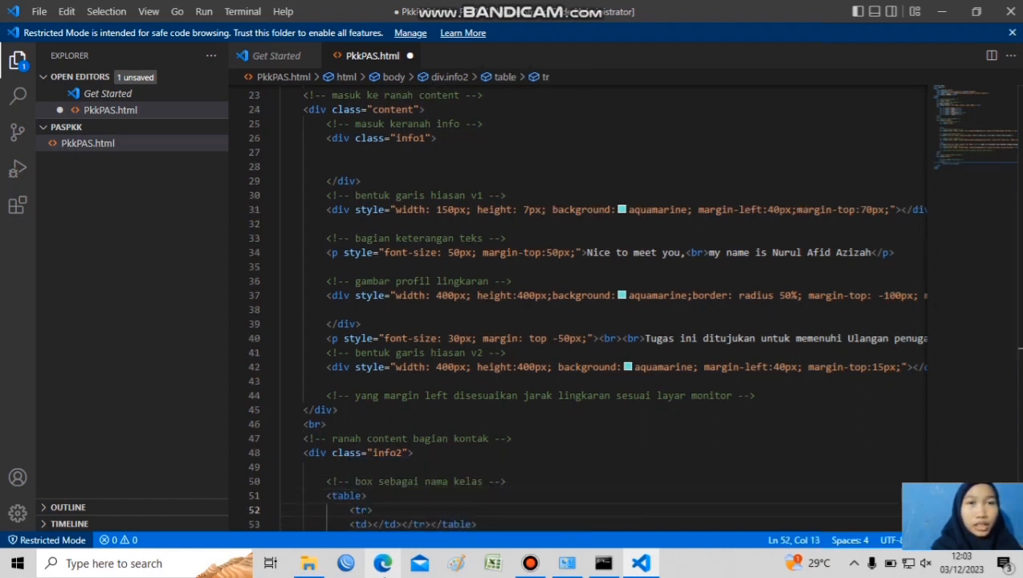
# Indent the td inside the row and move the closing tr and table tags onto their own lines
pyautogui.press('Down')
pyautogui.press('Tab')
pyautogui.press('Right')
pyautogui.press('Right')
pyautogui.press('Right')
pyautogui.press('Right')
pyautogui.press('Right')
pyautogui.press('Right')
pyautogui.press('Right')
pyautogui.press('Right')
pyautogui.press('Right')
pyautogui.press('Return')
pyautogui.press('Right')
pyautogui.press('Right')
pyautogui.press('Right')
pyautogui.press('Right')
pyautogui.press('Right')
pyautogui.press('Return')
# Give the td a rowspan of "2" and the id "box"
pyautogui.press('Up')
pyautogui.press('Up')
pyautogui.press('Right')
pyautogui.press('Right')
pyautogui.press('Right')
pyautogui.press('Right')
pyautogui.press('Right')
pyautogui.press('Right')
pyautogui.press('Right')
pyautogui.press('Right')
pyautogui.press('Right')
pyautogui.press('Right')
pyautogui.press('Right')
pyautogui.press('Right')
pyautogui.press('Left')
pyautogui.write('rowspan="2" id="box')
# Make 12 the text content of the box cell
pyautogui.press('Right')
pyautogui.press('Right')
pyautogui.write('12')
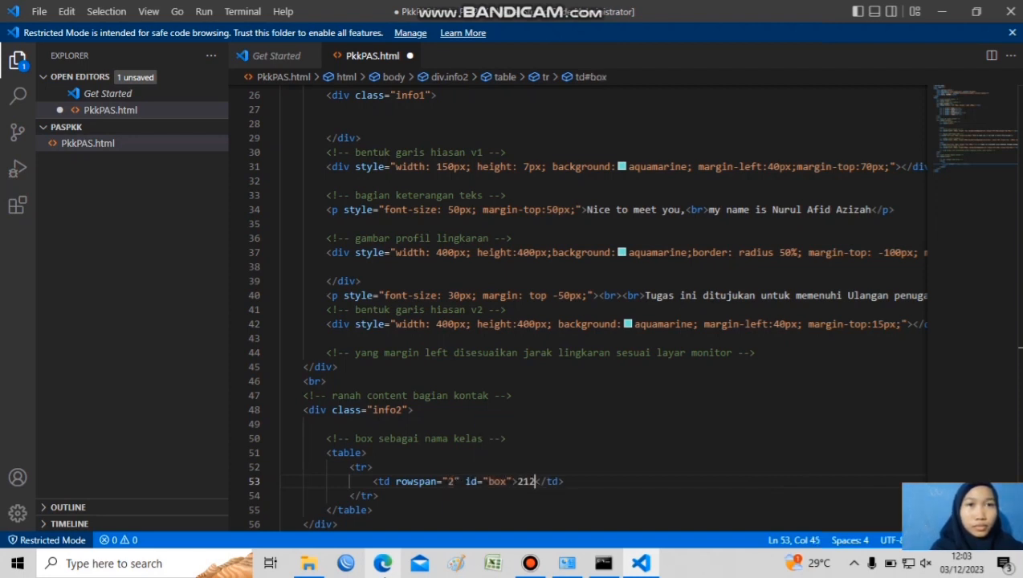
pyautogui.press('Right')
pyautogui.press('Right')
pyautogui.press('Right')
pyautogui.press('BackSpace')
pyautogui.press('BackSpace')
pyautogui.press('BackSpace')
pyautogui.press('BackSpace')
pyautogui.press('BackSpace')
pyautogui.press('BackSpace')
# Add a second td with the text TKJ 2 below the box cell in the same row
pyautogui.press('Right')
pyautogui.press('Return')
pyautogui.write('<td>')
pyautogui.click(482, 224)
pyautogui.click(395, 496)
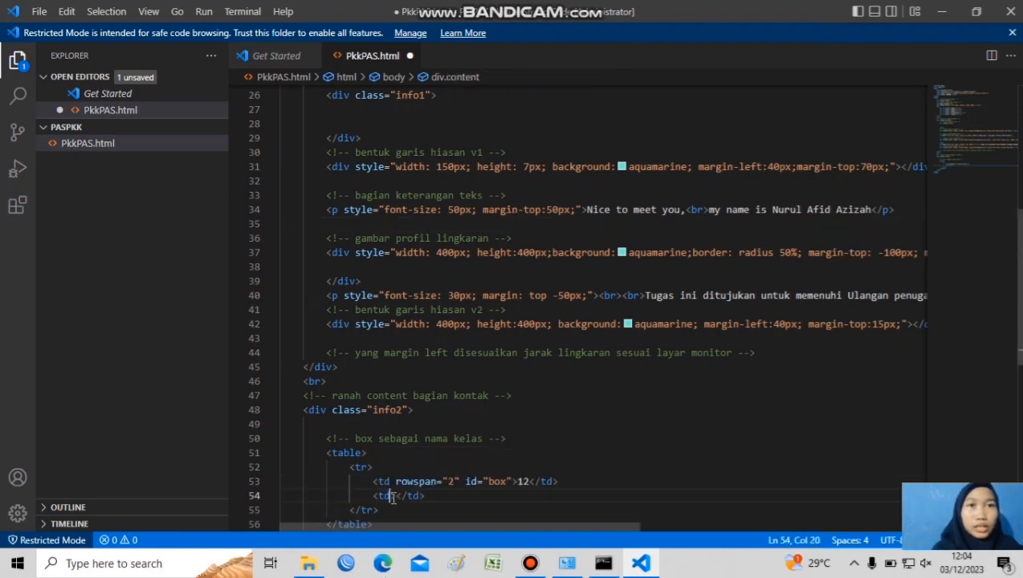
pyautogui.write('TKJ 2')
# Add a div with the inline style margin-left: 30px below the TKJ 2 cell
pyautogui.press('End')
pyautogui.press('Return')
pyautogui.write('div')
pyautogui.press('Tab')
pyautogui.press('Left')
pyautogui.write('sty')
pyautogui.press('Return')
pyautogui.write('mar')
pyautogui.press('Down')
pyautogui.press('Down')
pyautogui.press('Down')
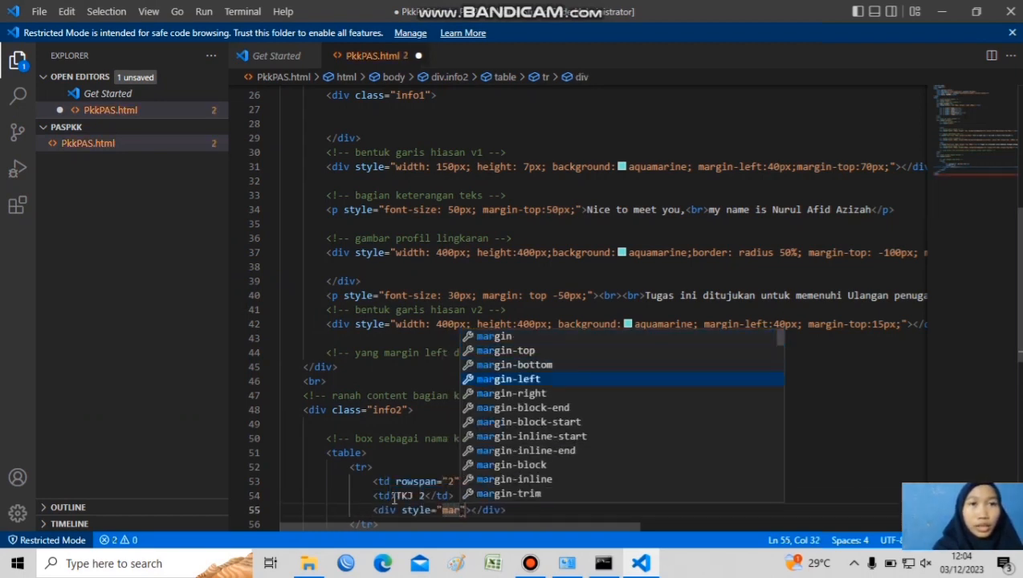
pyautogui.press('Return')
pyautogui.write('30px')
pyautogui.press('End')
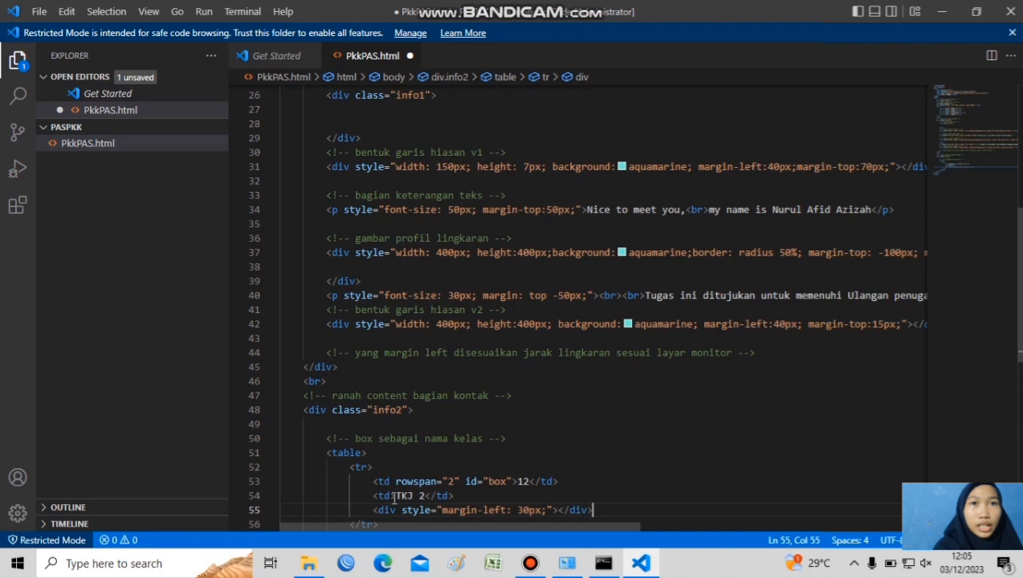
# Add a second tr containing an empty td after the first table row
pyautogui.press('Down')
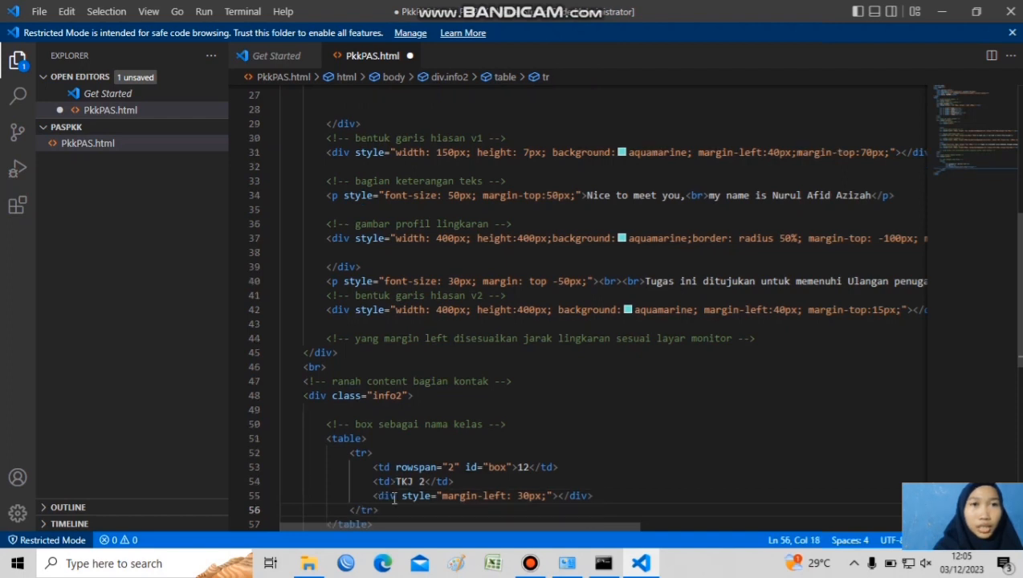
pyautogui.press('Return')
pyautogui.write('tr')
pyautogui.press('Tab')
pyautogui.press('Return')
pyautogui.write('td')
pyautogui.press('Tab')
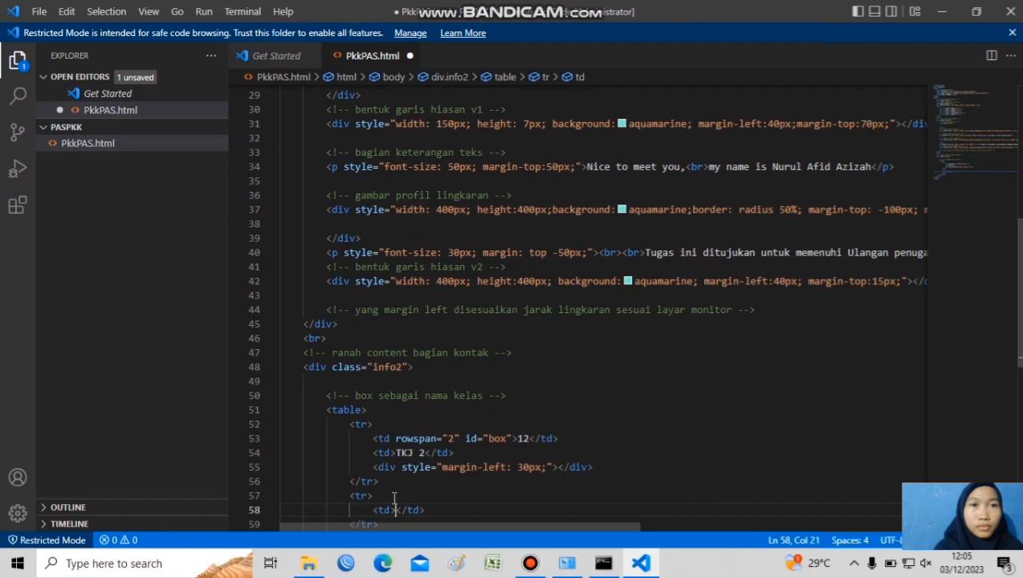
# Give the second row's td the inline style vertical-align: top, without a trailing semicolon
pyautogui.press('Left')
pyautogui.write('style')
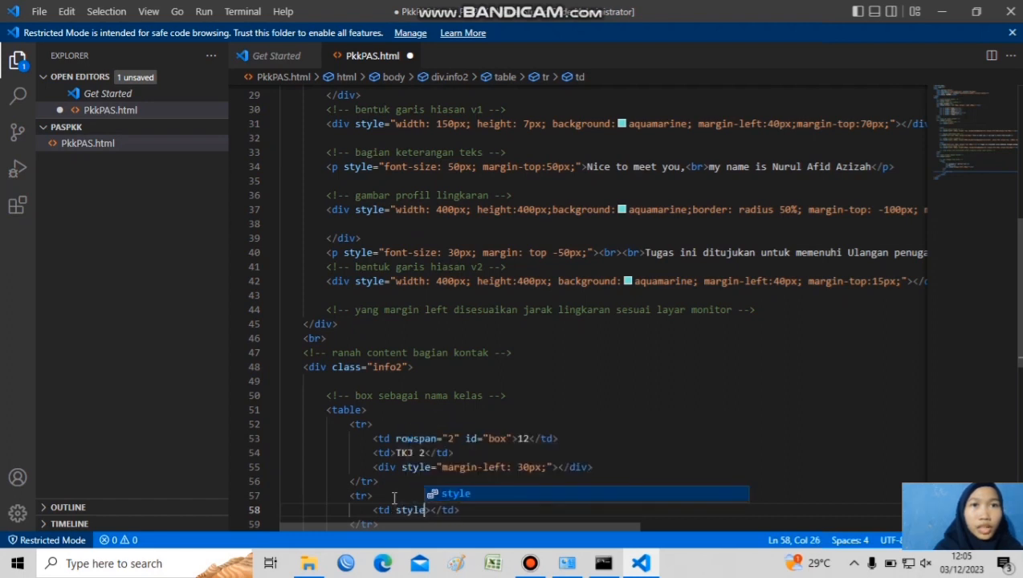
pyautogui.press('Tab')
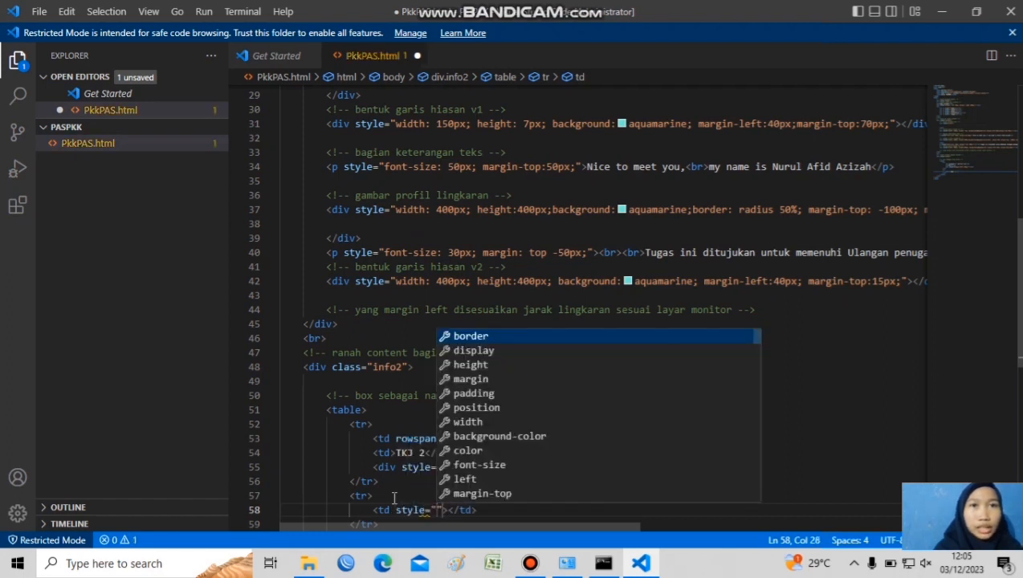
pyautogui.write('ver')
pyautogui.press('Tab')
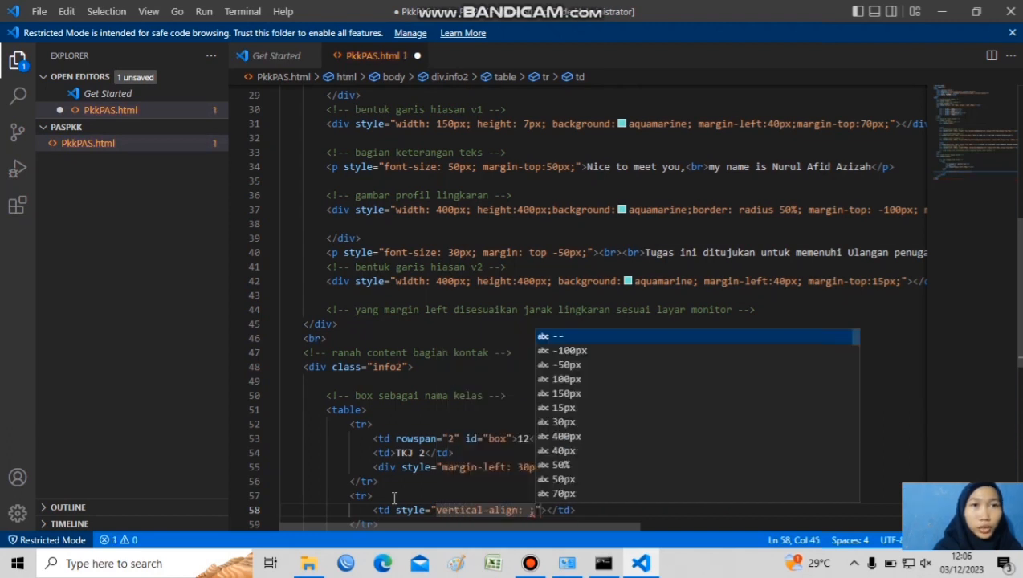
pyautogui.press('Escape')
pyautogui.write('top')
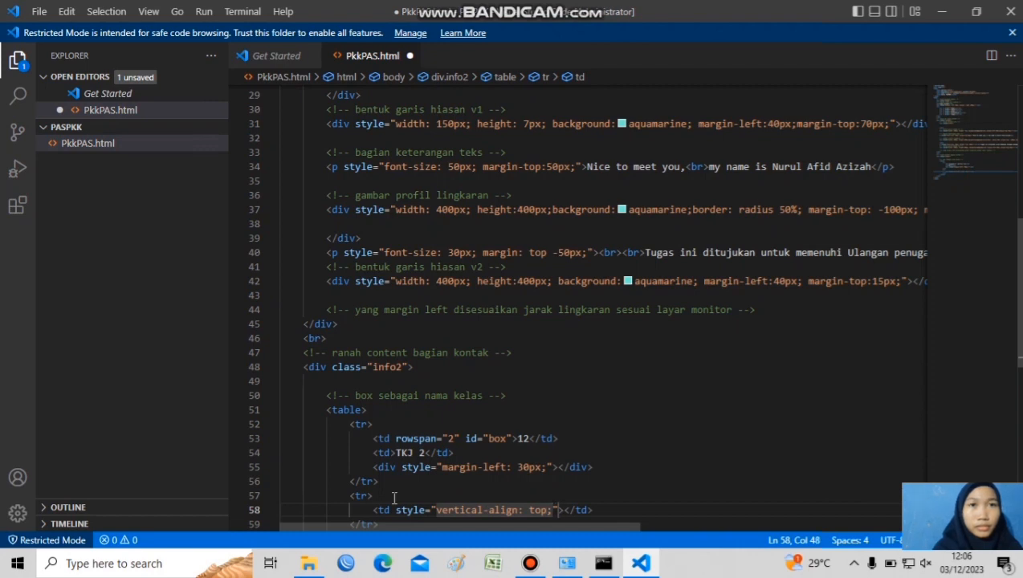
pyautogui.press('Right')
pyautogui.press('Right')
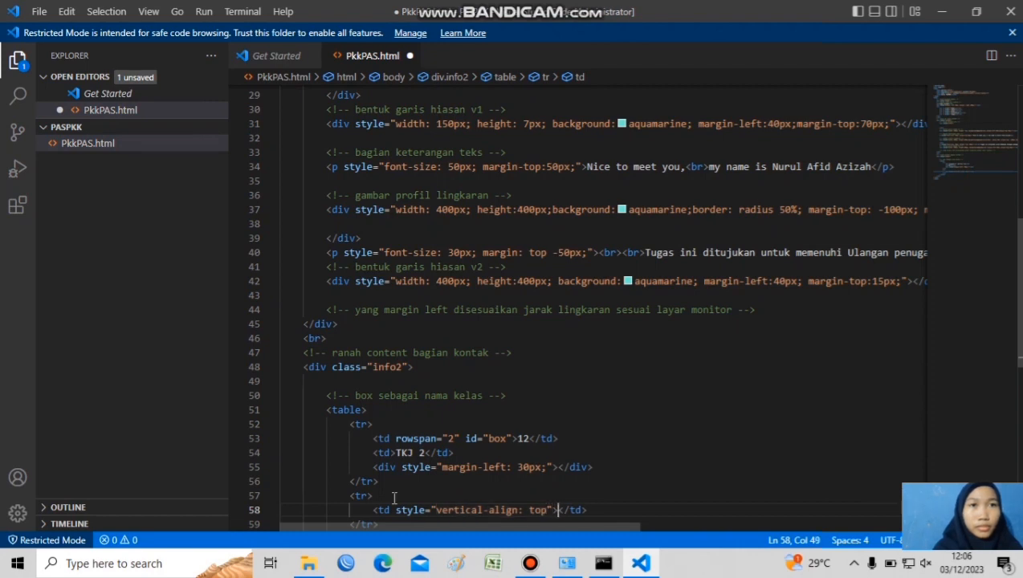
# Make 2023 the text content of the second row's cell
pyautogui.write('2023')
pyautogui.press('Down')
pyautogui.press('Down')
pyautogui.press('Down')
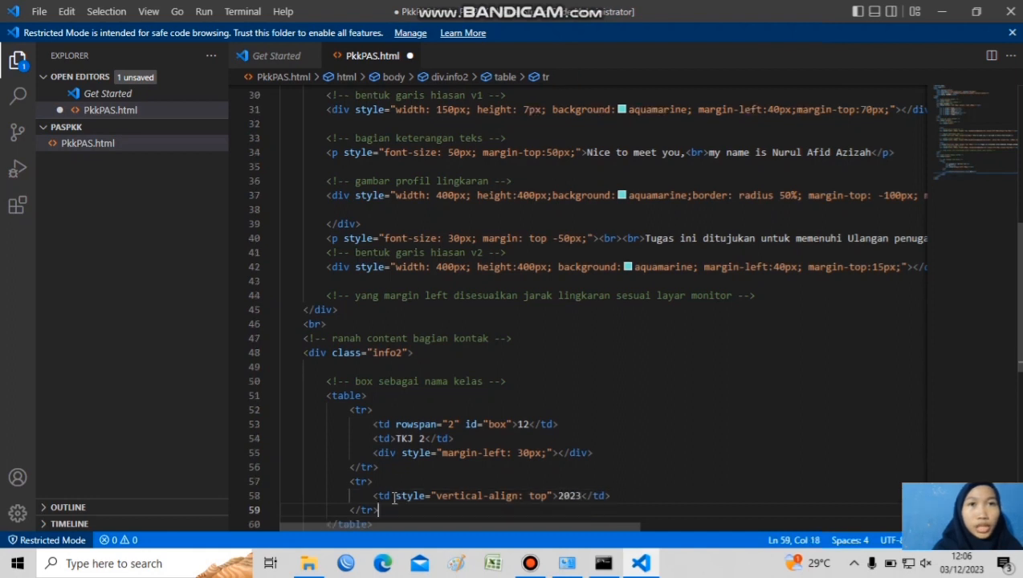
# Add the comment "bentuk garis hiasan v3" below the class table, separated by a blank line
pyautogui.press('Up')
pyautogui.press('Return')
pyautogui.press('Return')
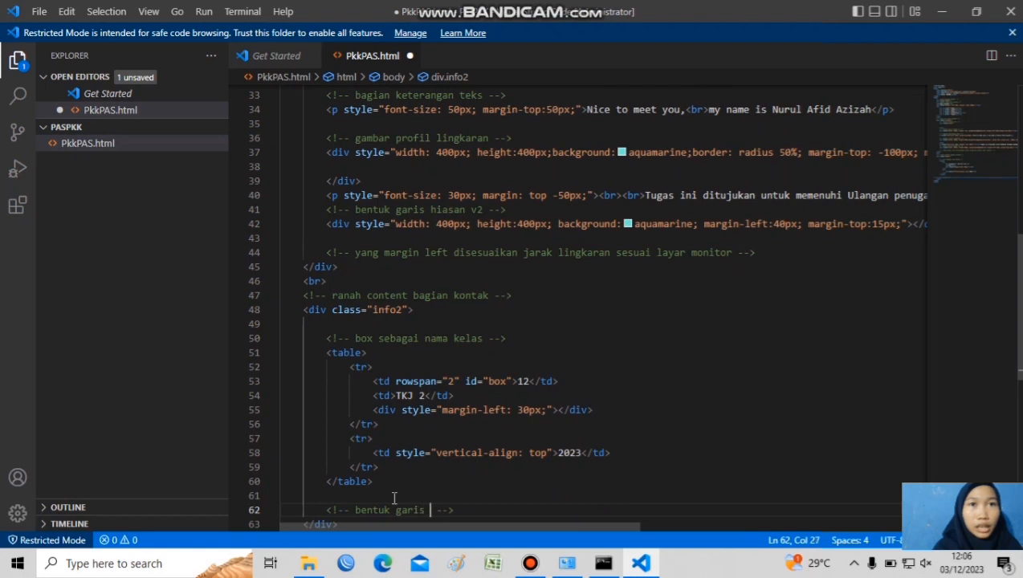
pyautogui.press('End')
# Add a div under the comment styled height: 60px, width:7px, background:aquamarine, margin: top 5px, margin-left:65px and a margin-right property
pyautogui.press('Return')
pyautogui.write('div')
pyautogui.press('Tab')
pyautogui.write('sty')
pyautogui.press('Tab')
pyautogui.write('he')
pyautogui.press('Tab')
pyautogui.press('Escape')
pyautogui.write('60px')
pyautogui.press('Right')
pyautogui.write('width:7px; background:aquamarine;margin')
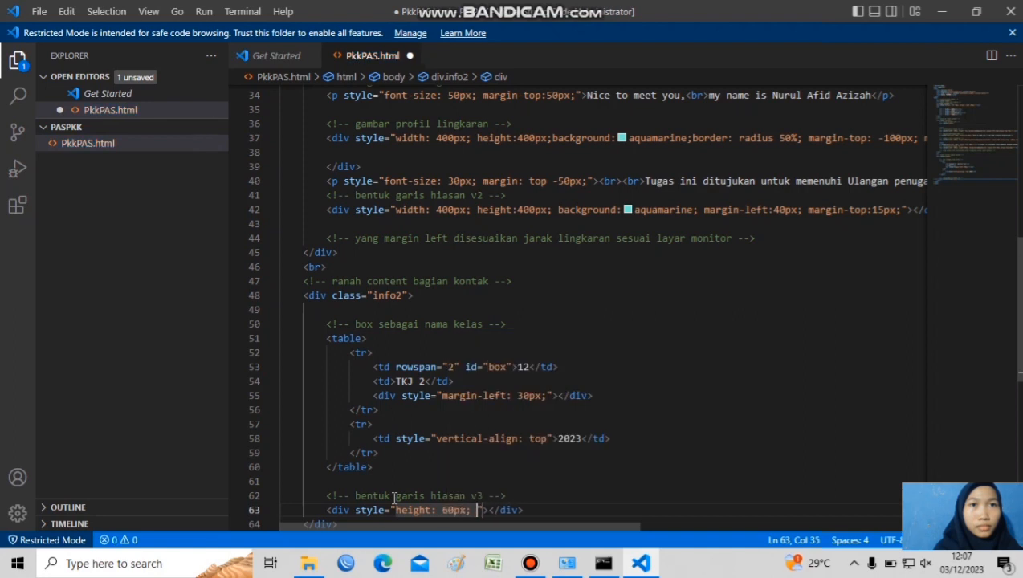
pyautogui.write(': top 5px;margin-left:65px; margin-right:')
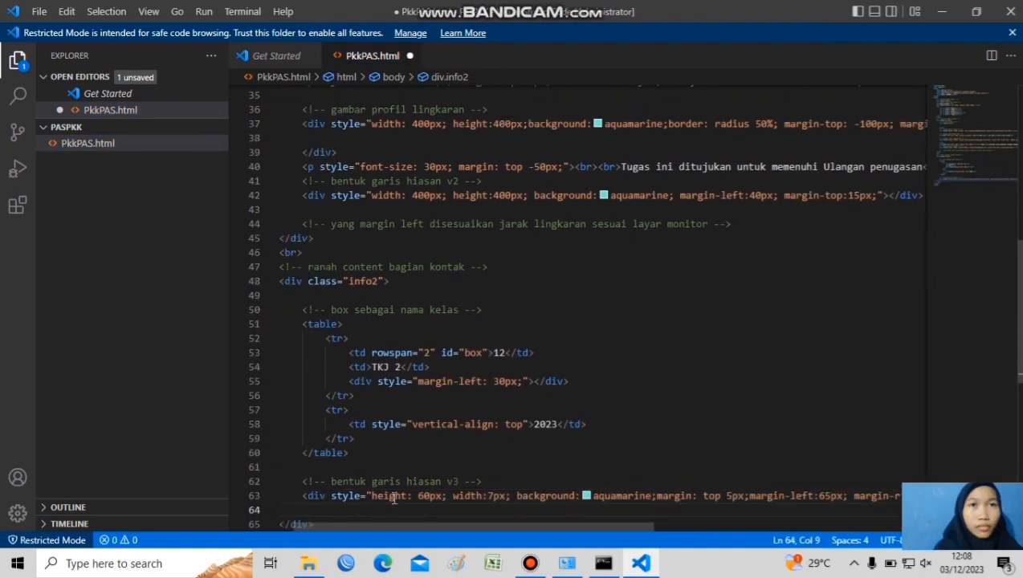
# Add the comment "box sebagai nomor absen" under the decorative line div, followed by an empty table element
pyautogui.write('bagai nomor absen -->')
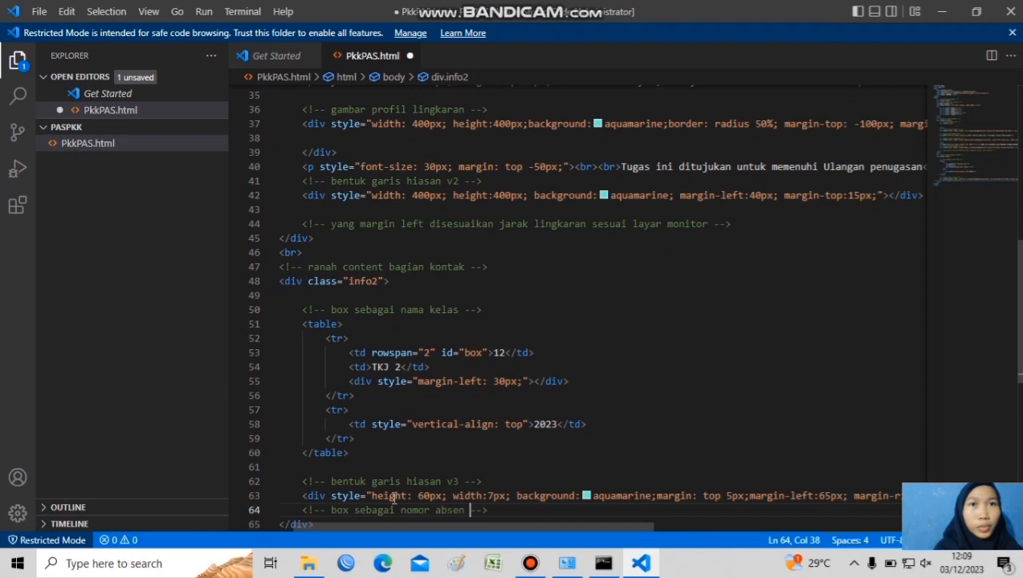
pyautogui.press('Right')
pyautogui.press('Right')
pyautogui.press('Right')
pyautogui.press('Return')
pyautogui.write('table')
pyautogui.press('Return')
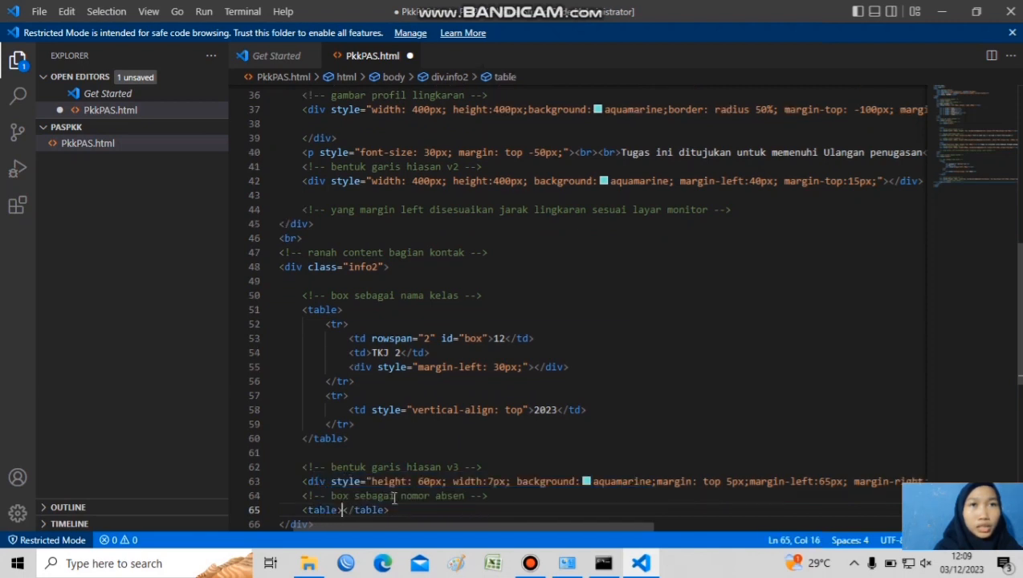
# Set up a tr inside the new table and delete the surplus tags
pyautogui.press('Return')
pyautogui.write('td')
pyautogui.press('Return')
pyautogui.press('Return')
pyautogui.write('tr')
pyautogui.press('Return')
pyautogui.press('BackSpace')
pyautogui.press('BackSpace')
pyautogui.press('BackSpace')
pyautogui.press('BackSpace')
pyautogui.press('BackSpace')
pyautogui.press('BackSpace')
pyautogui.press('BackSpace')
pyautogui.press('BackSpace')
pyautogui.press('BackSpace')
pyautogui.press('BackSpace')
pyautogui.press('Down')
pyautogui.press('Down')
pyautogui.press('Right')
pyautogui.press('Right')
pyautogui.press('Right')
pyautogui.press('Right')
pyautogui.press('Right')
pyautogui.press('BackSpace')
pyautogui.press('BackSpace')
pyautogui.press('BackSpace')
pyautogui.press('BackSpace')
pyautogui.press('BackSpace')
# Add a td with a rowspan of "2" inside the new table's row
pyautogui.press('Up')
pyautogui.press('Up')
pyautogui.write('td r')
pyautogui.press('Return')
pyautogui.write('td')
pyautogui.press('Return')
pyautogui.press('Left')
pyautogui.write('rows')
pyautogui.press('Return')
pyautogui.write('2')
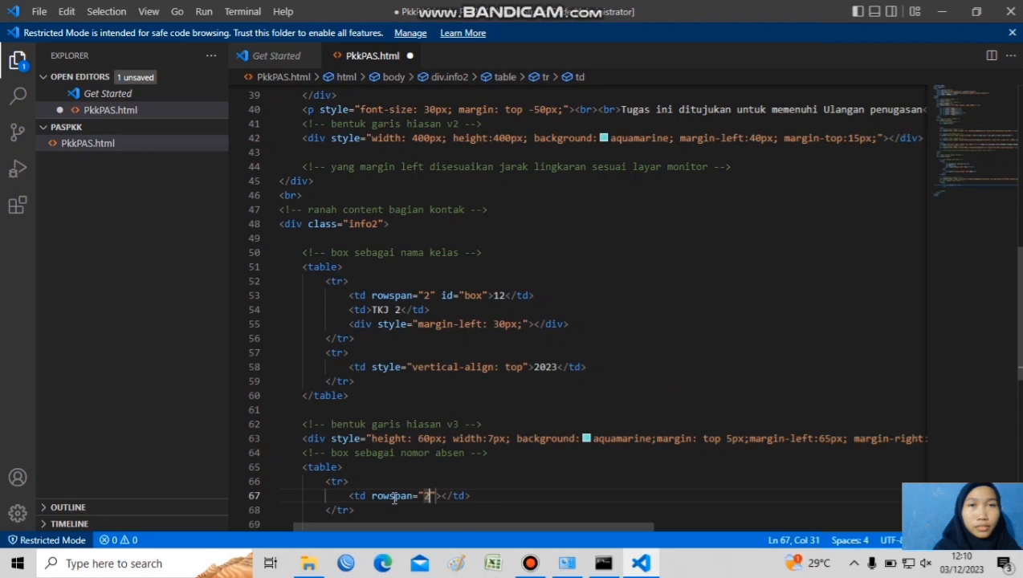
# Give the new cell the id "box" and the text 23
pyautogui.press('Right')
pyautogui.write('id')
pyautogui.press('Return')
pyautogui.write('box">')
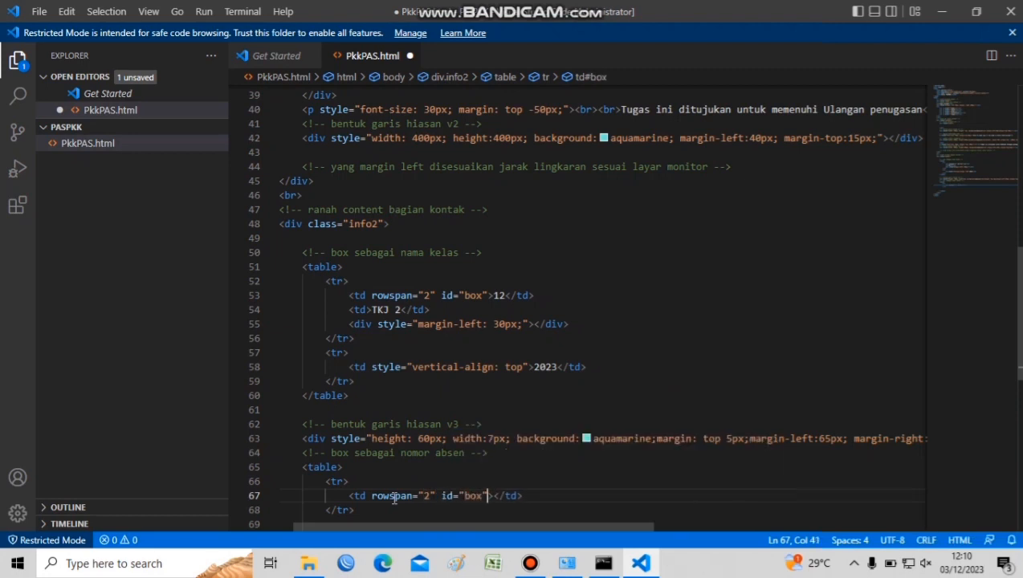
pyautogui.write('23')
# Add another td with the text Absen below the 23 cell
pyautogui.press('End')
pyautogui.press('Return')
pyautogui.write('td')
pyautogui.press('Return')
pyautogui.write('Absen')
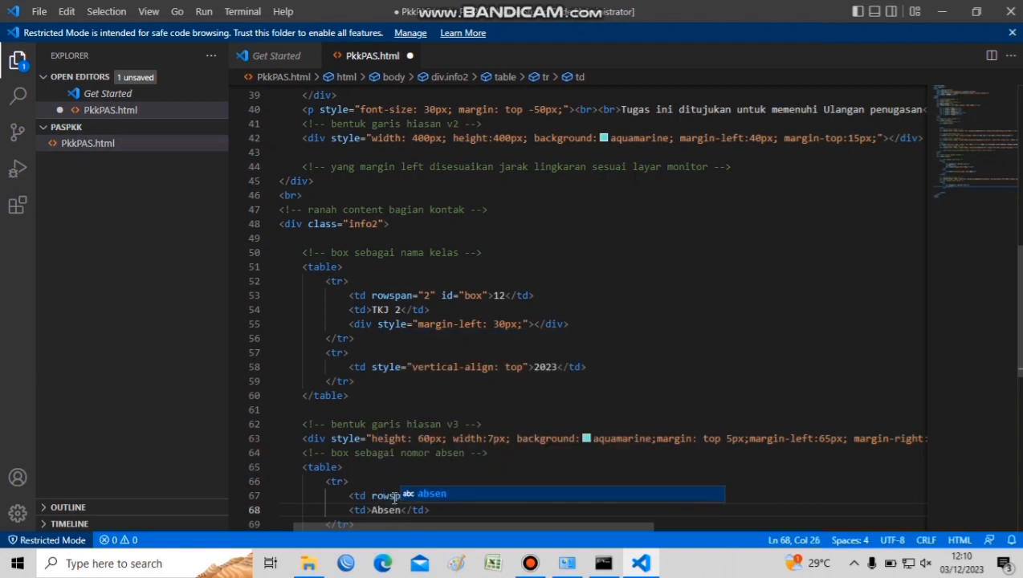
# Remove the surplus blank space after the closing tr tag of the second table
pyautogui.press('End')
pyautogui.press('Down')
pyautogui.press('Down')
pyautogui.press('Down')
pyautogui.press('BackSpace')
pyautogui.press('BackSpace')
pyautogui.press('BackSpace')
pyautogui.press('BackSpace')
pyautogui.press('BackSpace')
pyautogui.press('BackSpace')
pyautogui.press('BackSpace')
pyautogui.press('BackSpace')
pyautogui.press('BackSpace')
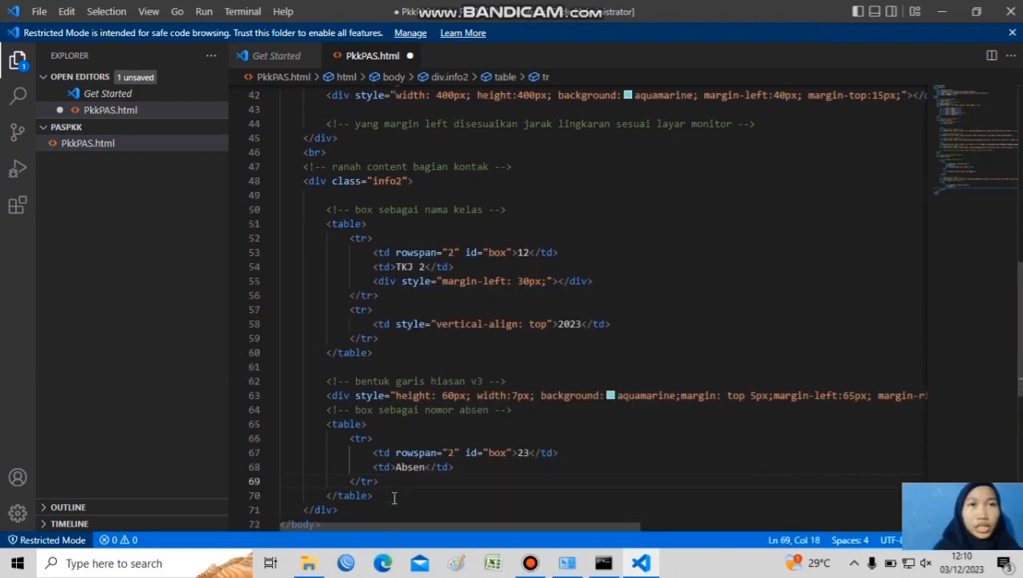
# Save the PkkPAS.html file
pyautogui.scroll(-1, 395, 499)
pyautogui.rightClick(491, 423)
pyautogui.hotkey('ctrl', 's')
pyautogui.click(447, 378)
# Switch to File Explorer and browse to Local Disk (D:)
pyautogui.click(310, 566)
pyautogui.click(102, 251)
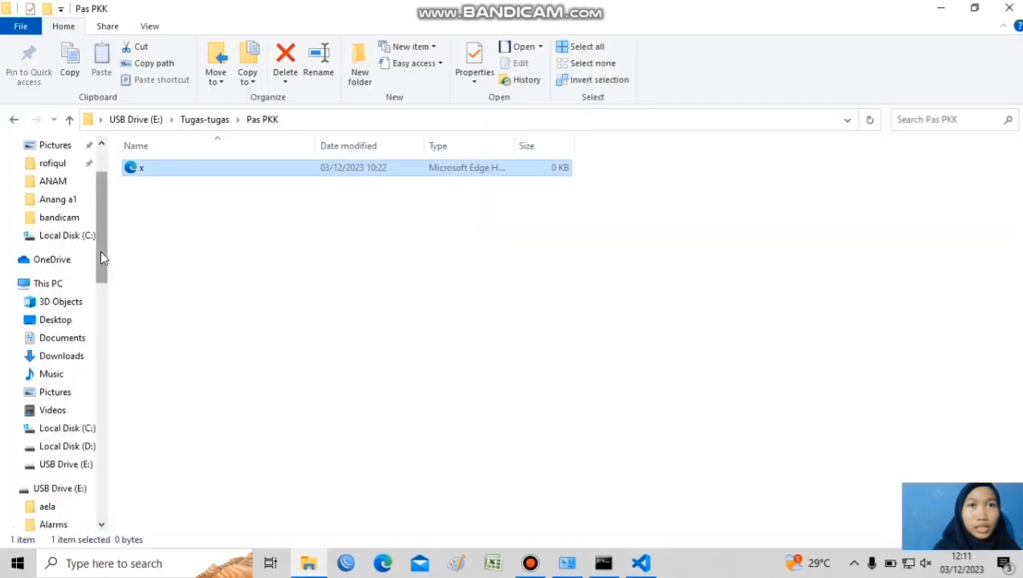
pyautogui.click(66, 466)
pyautogui.rightClick(64, 466)
pyautogui.click(115, 352)
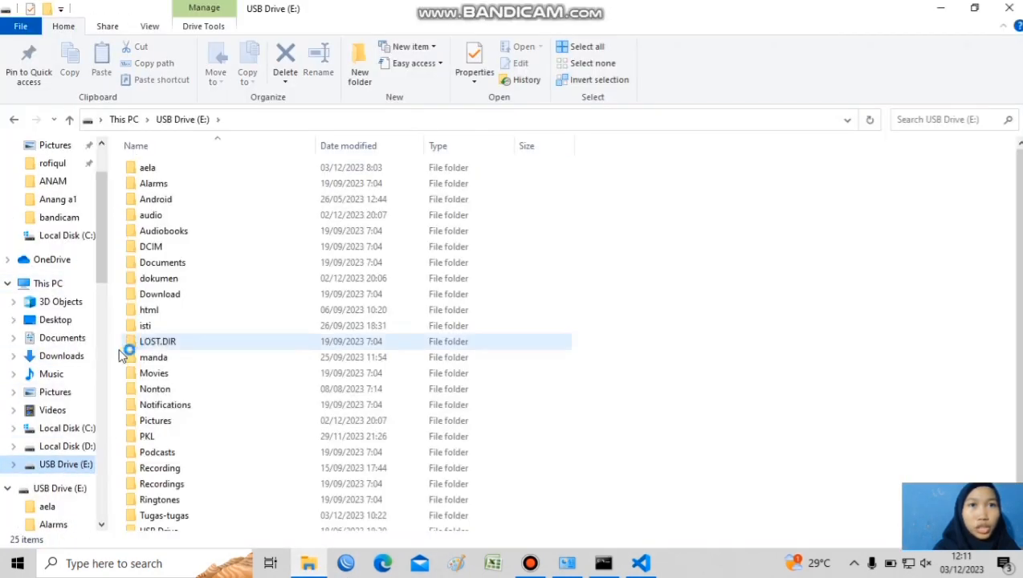
pyautogui.click(67, 428)
pyautogui.click(67, 446)
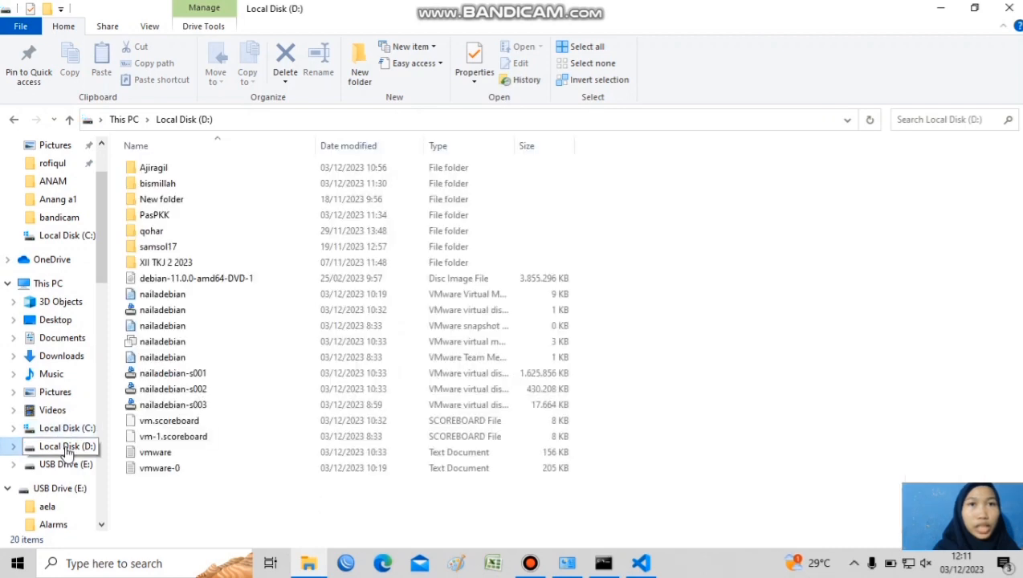
# Open PkkPAS from the PasPKK folder in Microsoft Edge and look through the rendered page
pyautogui.doubleClick(238, 214)
pyautogui.click(231, 175)
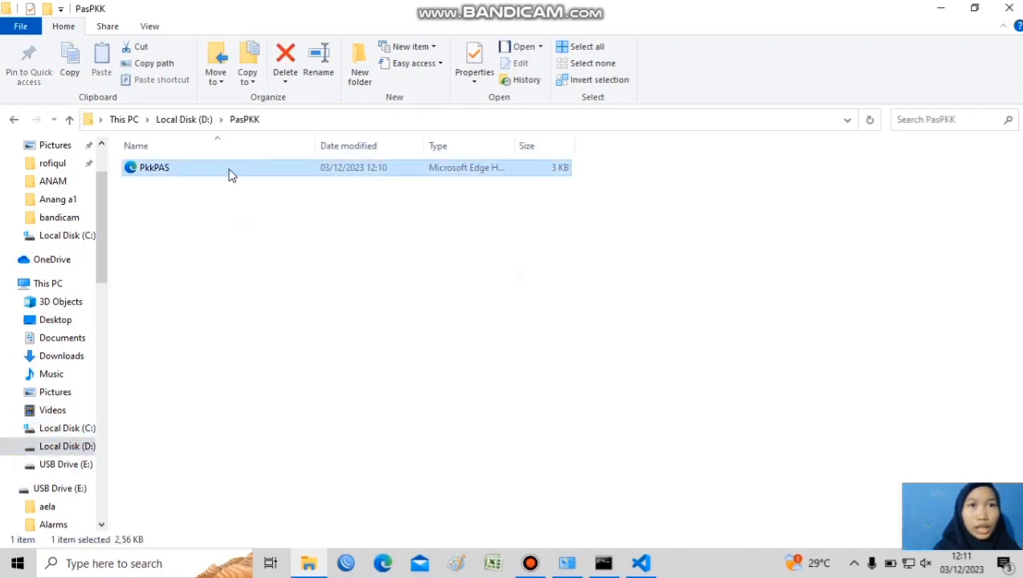
pyautogui.doubleClick(231, 175)
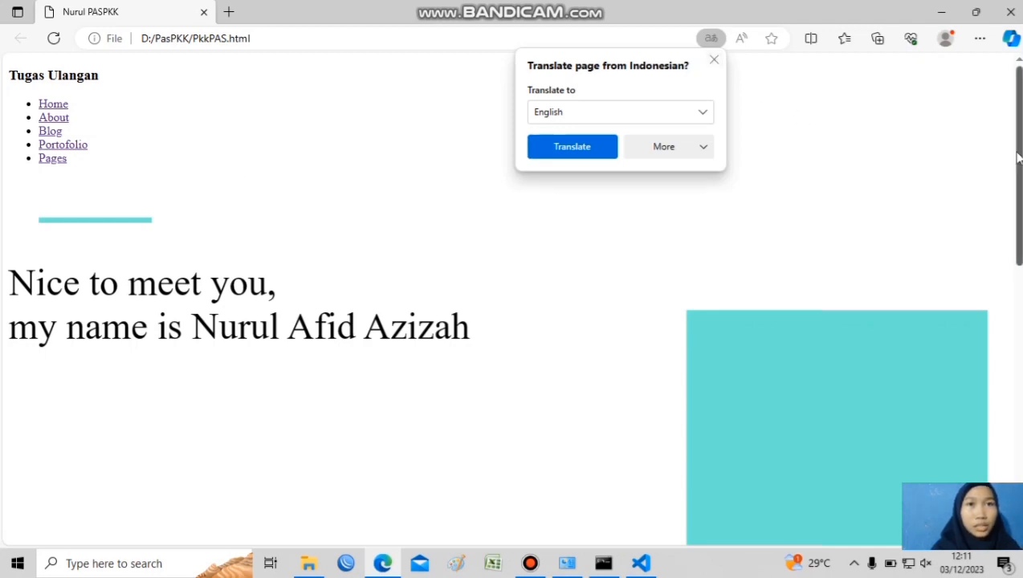
pyautogui.scroll(-8, 964, 433)
# Switch back to Visual Studio Code and add a style element at the start of the head, with an empty line inside
pyautogui.click(640, 564)
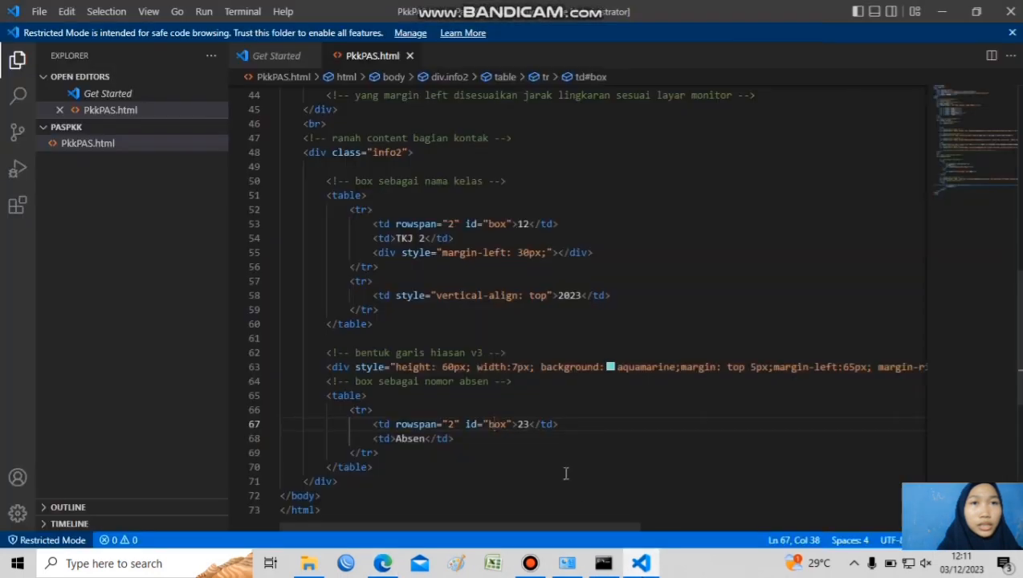
pyautogui.scroll(15, 566, 473)
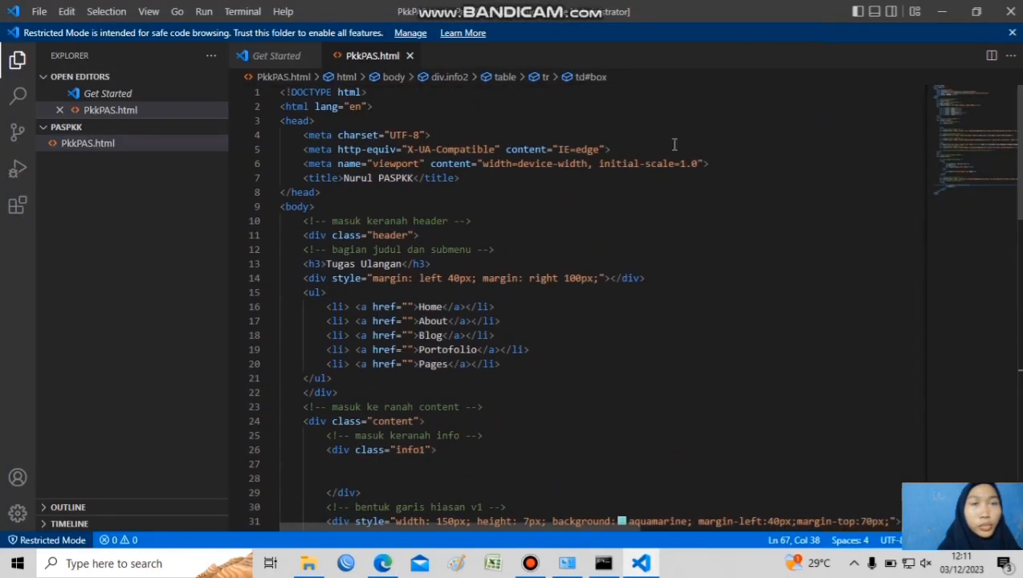
pyautogui.click(353, 122)
pyautogui.press('Return')
pyautogui.write('sty')
pyautogui.press('Return')
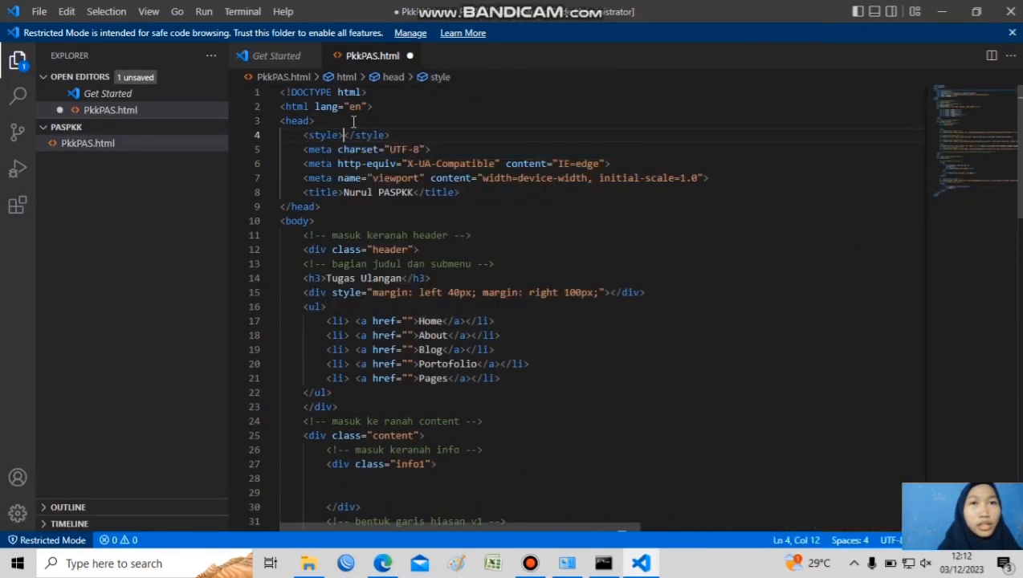
pyautogui.press('Return')
pyautogui.hotkey('ctrl', '/')
pyautogui.press('Right')
pyautogui.press('Right')
pyautogui.press('Right')
pyautogui.press('Right')
pyautogui.press('Right')
pyautogui.press('Left')
pyautogui.press('BackSpace')
pyautogui.press('BackSpace')
pyautogui.press('BackSpace')
pyautogui.press('BackSpace')
pyautogui.press('BackSpace')
pyautogui.press('BackSpace')
pyautogui.press('BackSpace')
pyautogui.press('BackSpace')
pyautogui.press('BackSpace')
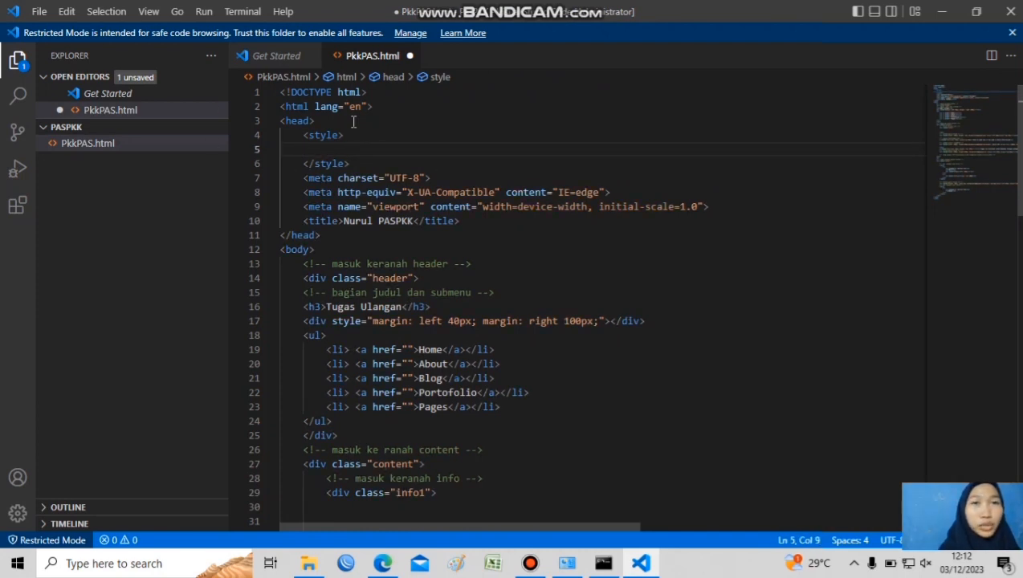
pyautogui.hotkey('ctrl', '/')
pyautogui.press('BackSpace')
pyautogui.press('BackSpace')
pyautogui.press('BackSpace')
pyautogui.press('BackSpace')
pyautogui.press('BackSpace')
pyautogui.press('BackSpace')
pyautogui.press('BackSpace')
pyautogui.press('BackSpace')
pyautogui.press('BackSpace')
# Add the CSS comment "pengaturan semua" in the style element, followed by a universal selector rule with margin: 0px
pyautogui.write('/*pengat')
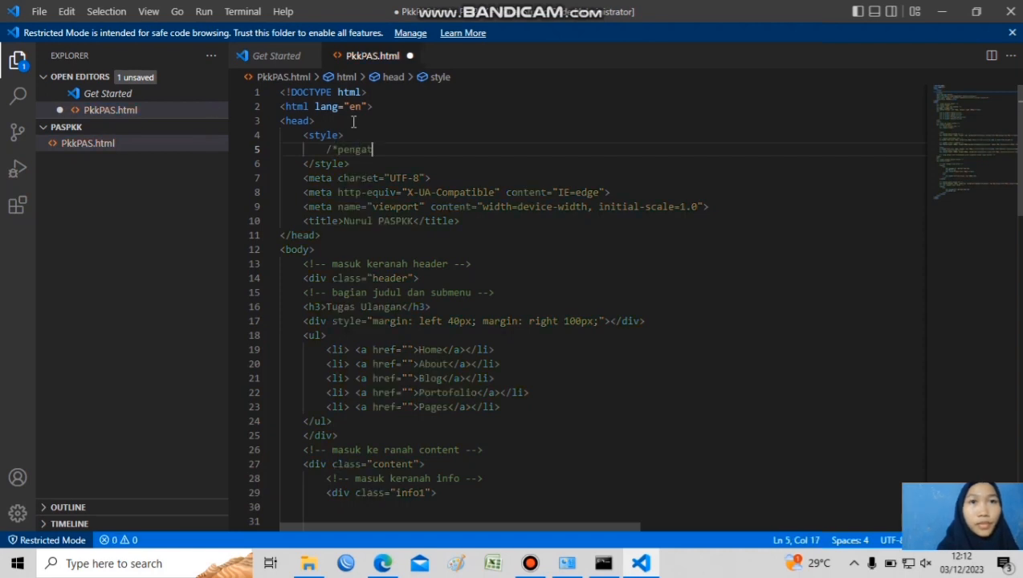
pyautogui.write('uran semua*/')
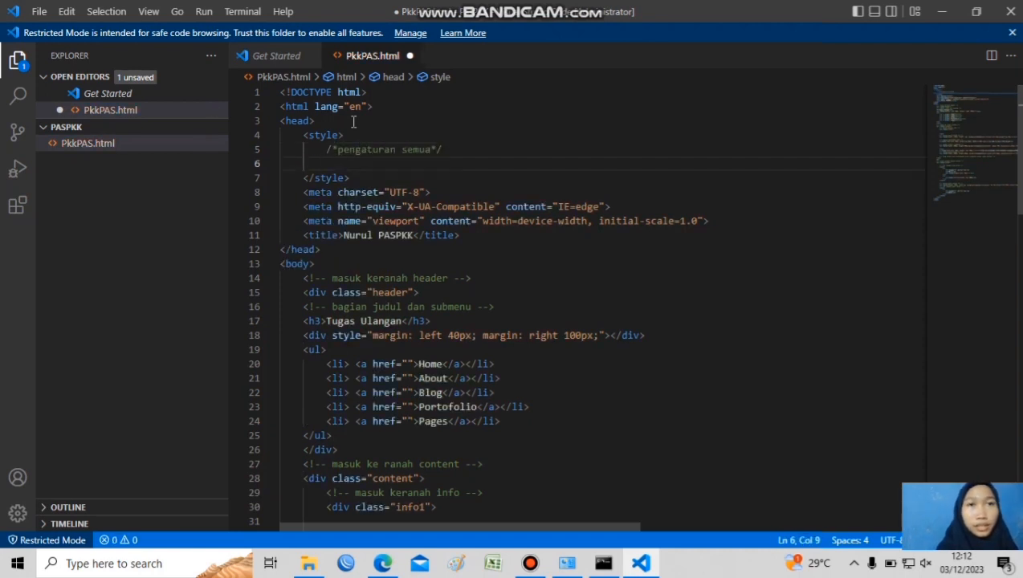
pyautogui.press('Return')
pyautogui.write('*{')
pyautogui.press('Return')
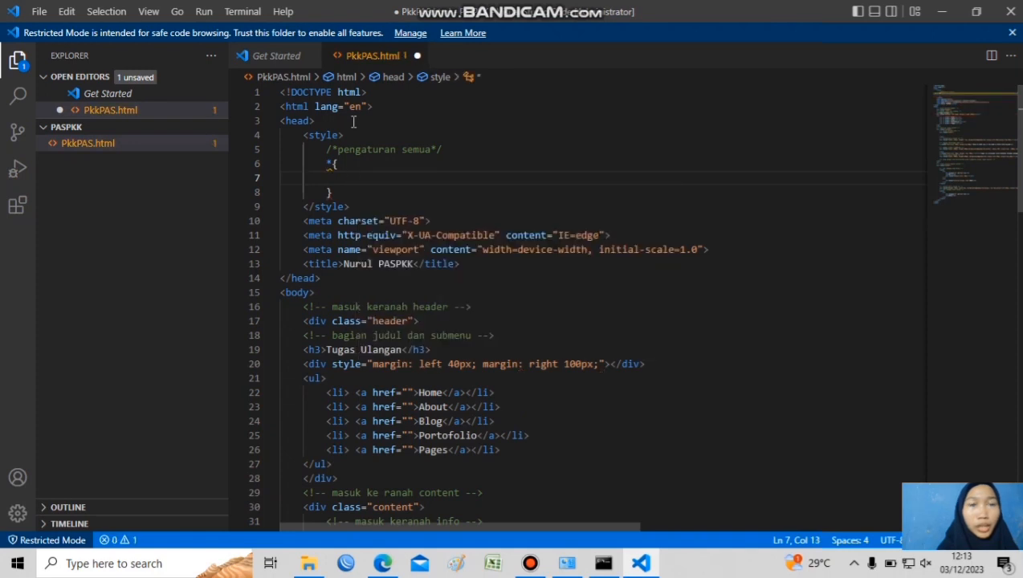
pyautogui.write('margin: 0px;')
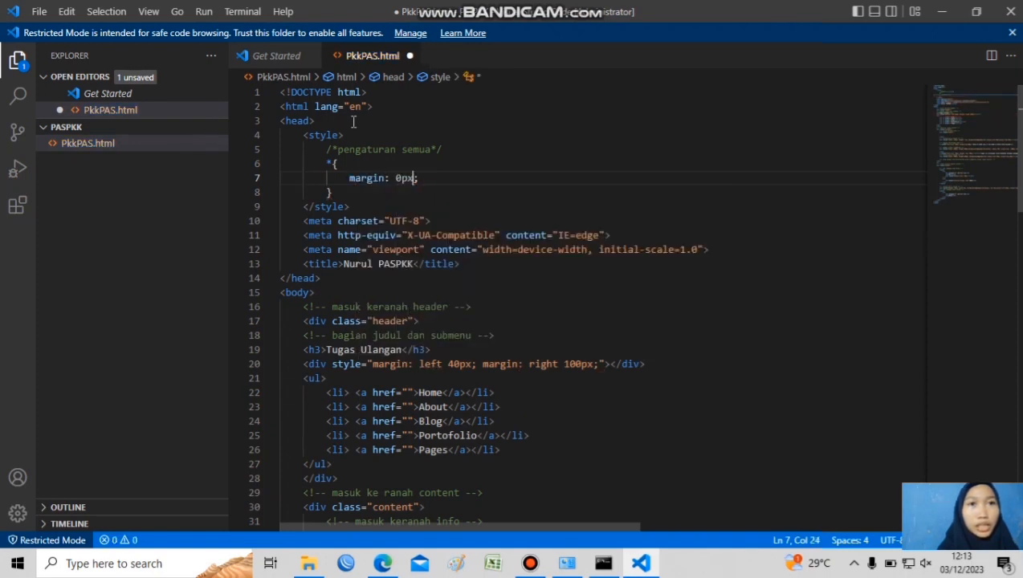
# Add padding: 0px and font-family: 'Times New Roman', Times, serif to the universal selector rule
pyautogui.press('Return')
pyautogui.write('pa')
pyautogui.press('Return')
pyautogui.write('0px;')
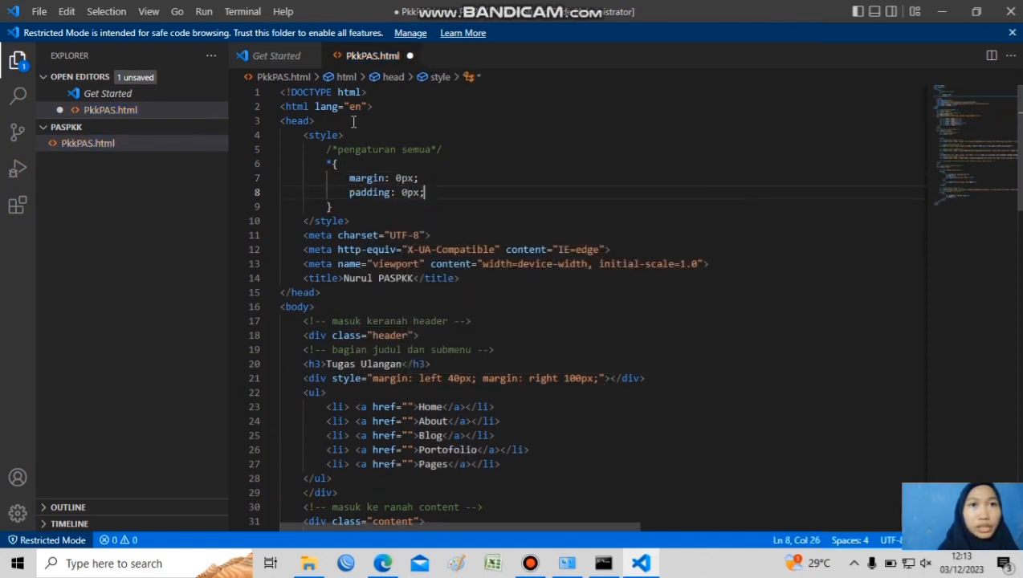
pyautogui.press('Return')
pyautogui.write('font')
pyautogui.press('Return')
pyautogui.press('Up')
pyautogui.press('Up')
pyautogui.press('Up')
pyautogui.press('Return')
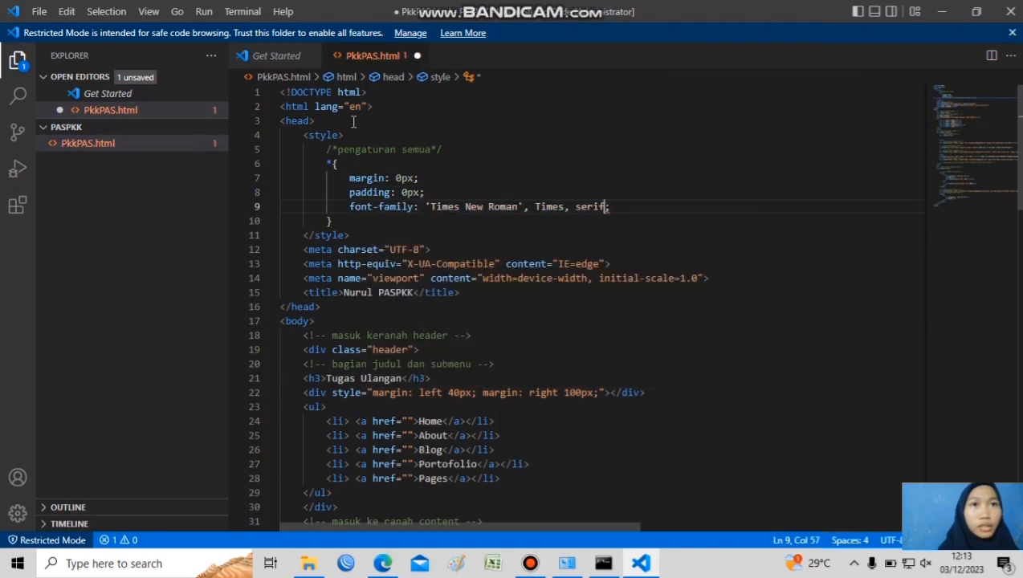
# Add the comment "pengaturan bagian header" and a .header rule with display: inline-flex, align-items: center, height: 70px and width: 100%
pyautogui.press('Down')
pyautogui.press('Return')
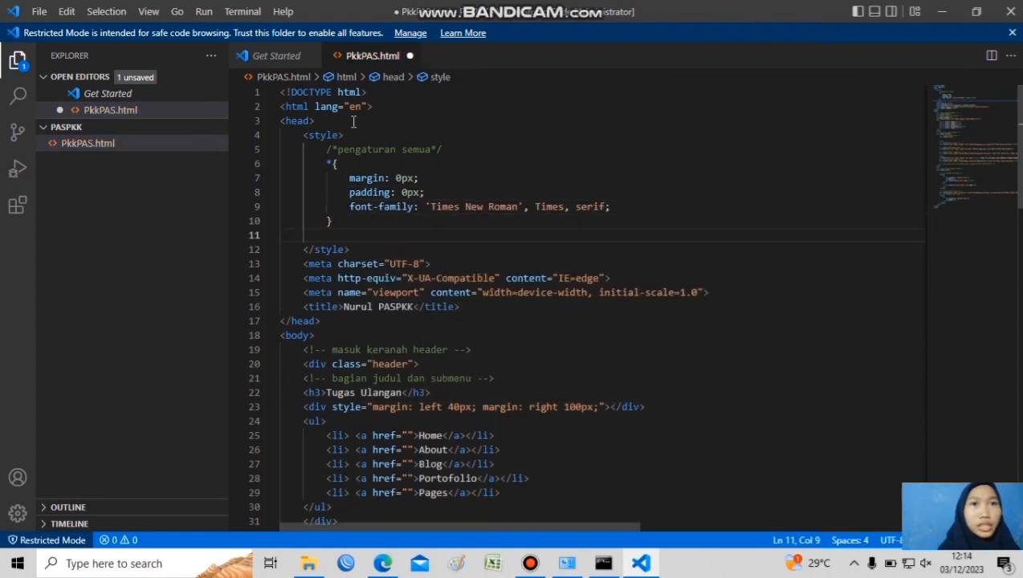
pyautogui.write('/*pengat')
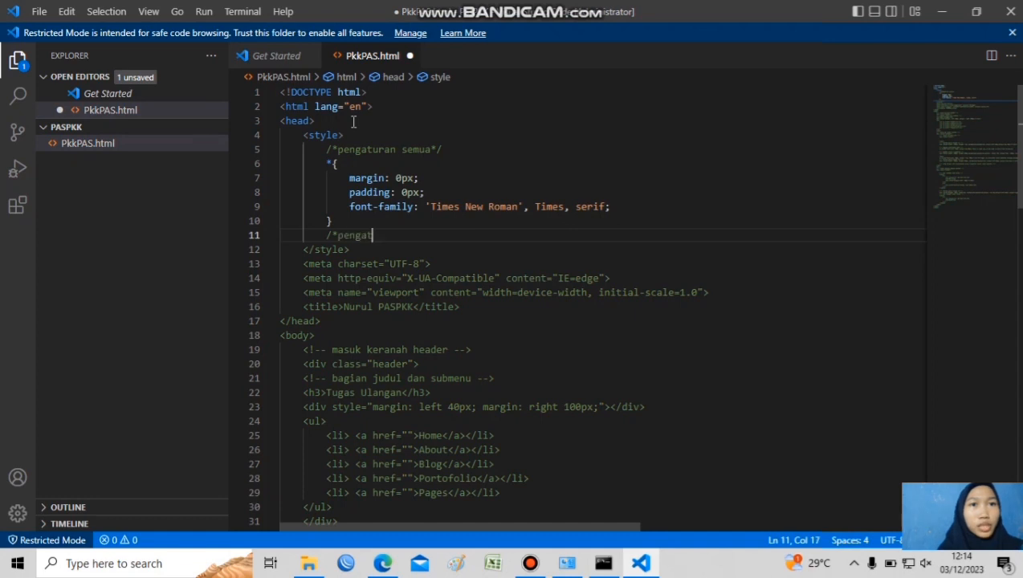
pyautogui.write('uran bagian header*/')
pyautogui.press('Return')
pyautogui.write('.header{')
pyautogui.press('Return')
pyautogui.write('display: inline-flex; align-items: center; height: 70px; width: 100%;')
# Add a .header h3 rule with padding-left: 30px, padding-top: 10px and padding-bottom: 10px
pyautogui.press('Down')
pyautogui.press('Return')
pyautogui.write('.header h3{')
pyautogui.press('Return')
pyautogui.write('padding-left:30px ; padding-top: 10px; padding-bottom: 10px;')
# Add a .header ul rule with display: inline-flex, font-weight: bold, margin-left: auto, padding-right: 45px and list-style: none
pyautogui.press('Down')
pyautogui.press('Return')
pyautogui.write('.header ul{')
pyautogui.press('Return')
pyautogui.write('display: inline-flex; font-weight: bold; margin-left: auto; padding-right: 45px; list-style: none;')
# Add a .header ul li a rule with text-decoration: none, margin-left: 15px and color: bisque
pyautogui.press('Down')
pyautogui.press('Return')
pyautogui.write('.header ul li a{')
pyautogui.press('Return')
pyautogui.write('text-decoration: none; margin-left: 15px;')
pyautogui.press('Return')
pyautogui.write('color: bisque;')
pyautogui.press('Return')
# Add the comment "pengaturan bagian content" below the header rules, followed by a .content p rule with margin-left: 30px
pyautogui.press('Down')
pyautogui.press('Return')
pyautogui.press('Return')
pyautogui.write('/*pengaturan bagian content*/')
pyautogui.press('Return')
pyautogui.write('.co')
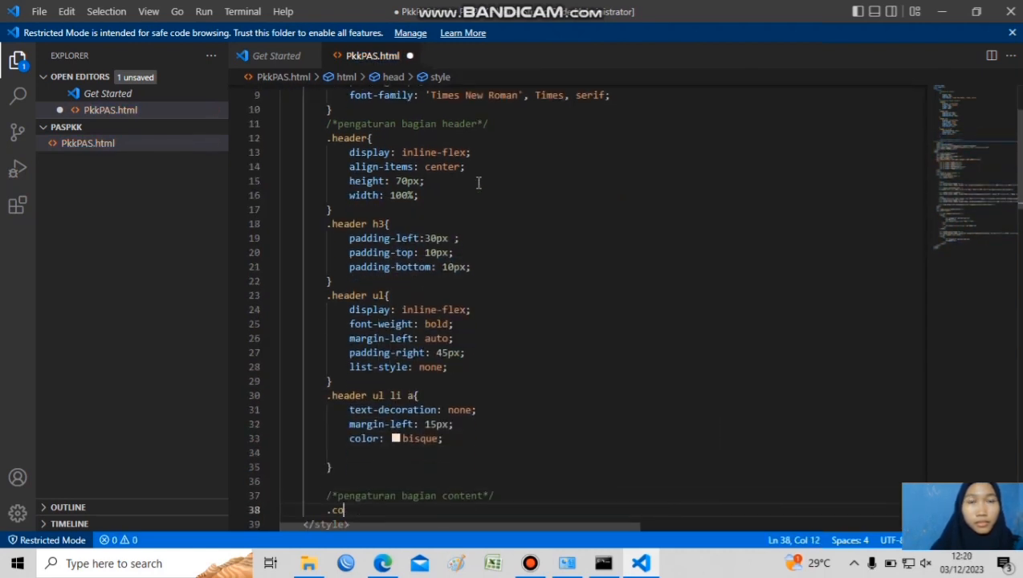
pyautogui.write('ntent p{')
pyautogui.press('Return')
pyautogui.write('margin')
pyautogui.press('Down')
pyautogui.press('Down')
pyautogui.press('Down')
pyautogui.write('-left: 30px;')
pyautogui.press('Return')
# Add a .content .info2 rule with margin-left: 30px and margin-top: 5px, and a .info1 .info2 rule with display: inline-flex
pyautogui.press('Down')
pyautogui.press('Return')
pyautogui.write('.content .info2{ margin-left: 30px; margin-top: 5px;')
pyautogui.press('Down')
# Add a .info2 td rule with padding-left: 7px
pyautogui.press('Return')
pyautogui.write('.info1 .info2{ display: inline-flex;')
pyautogui.press('Down')
# Add the comment "bagian info kotak nomor" and a #box rule with border: 1.5px solid gray
pyautogui.press('Return')
pyautogui.write('.info2 td{ padding-left: 7px;')
pyautogui.press('Down')
pyautogui.press('Return')
pyautogui.write('/* ')
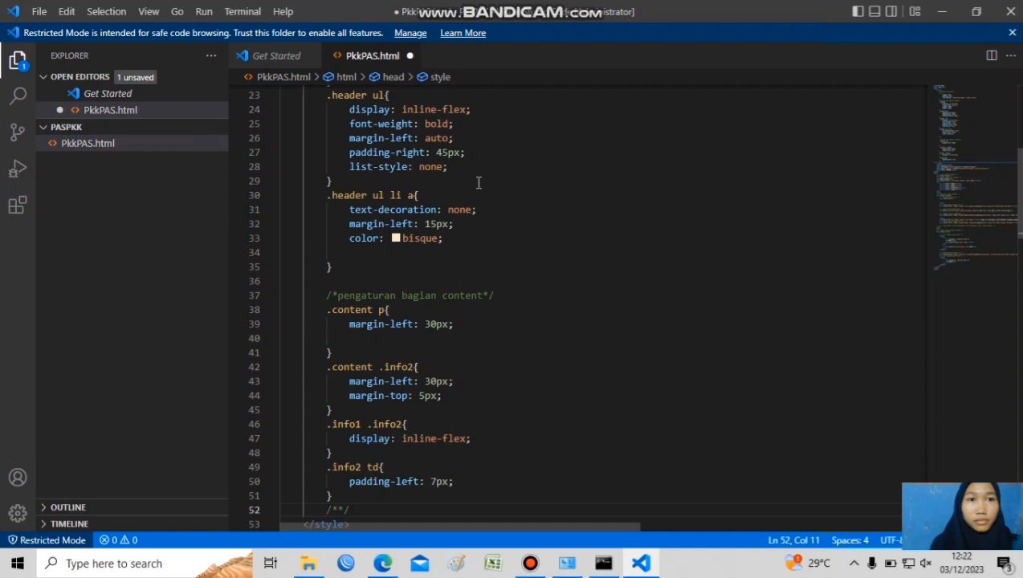
pyautogui.write('/')
pyautogui.press('Return')
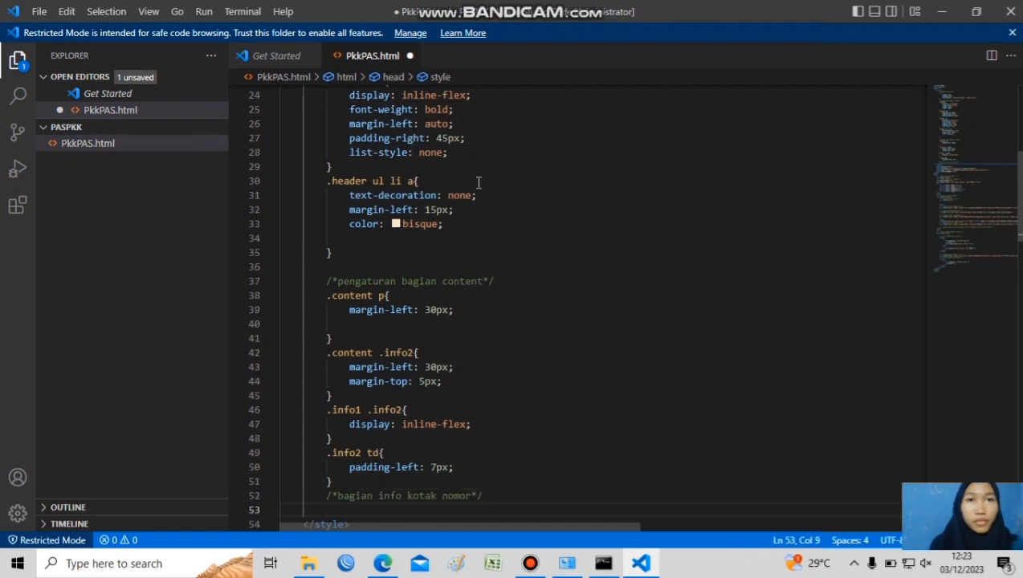
pyautogui.write('#box{')
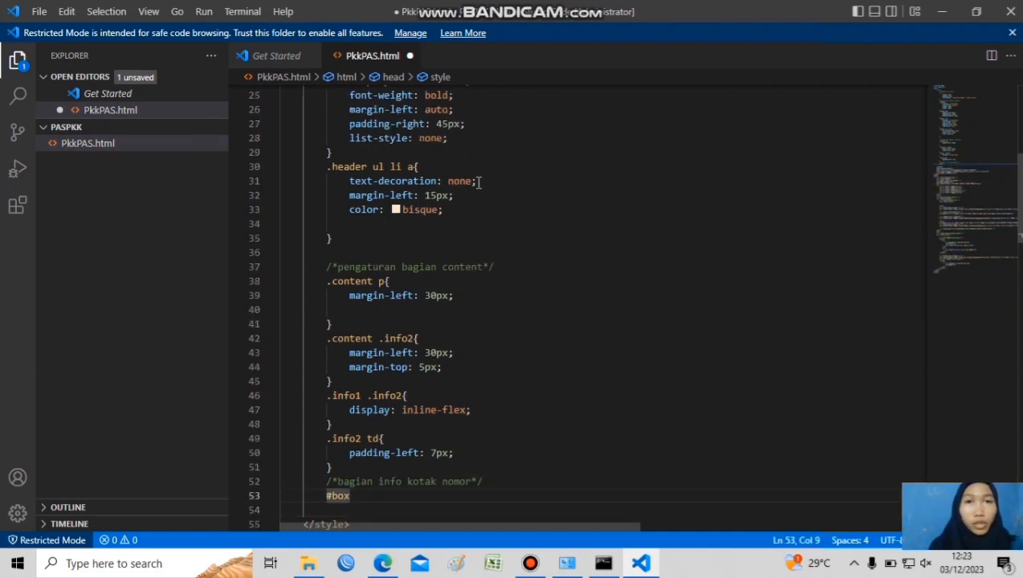
pyautogui.press('Return')
pyautogui.write('border: 1.5px;')
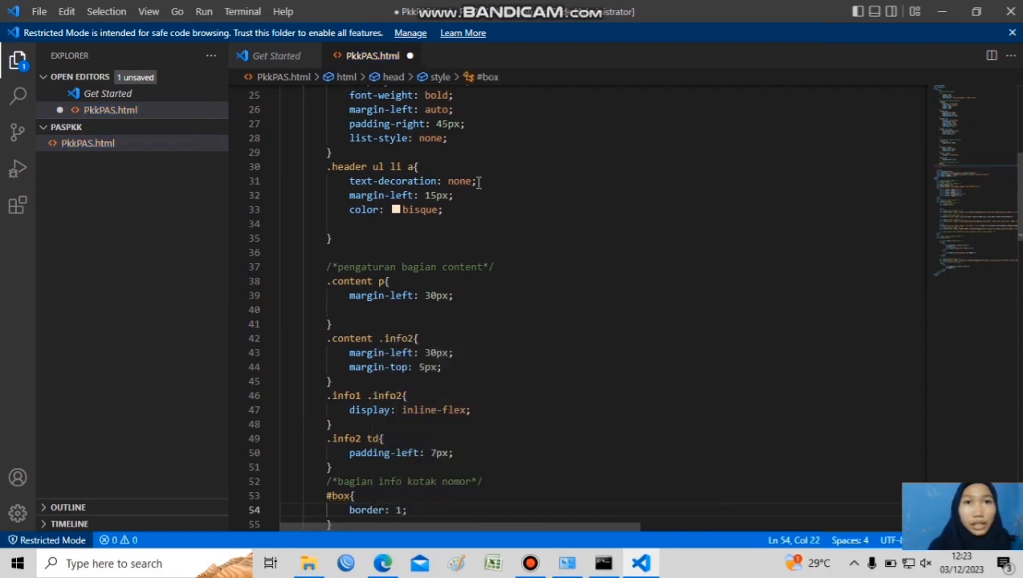
pyautogui.press('Return')
pyautogui.press('Up')
pyautogui.press('End')
pyautogui.press('Left')
pyautogui.write('solid gray')
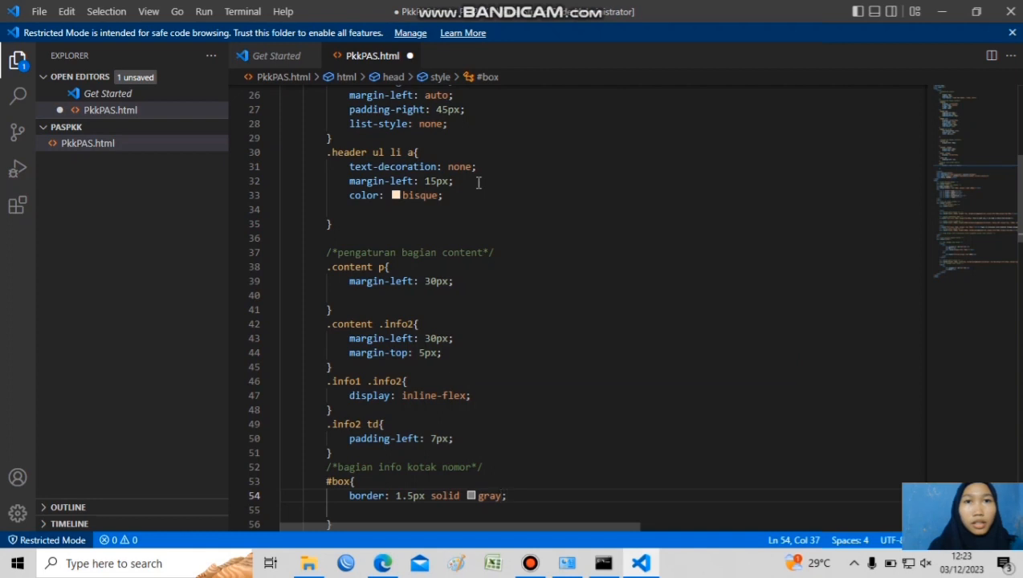
# Add font-size: 45px and padding: 10px to the #box rule
pyautogui.press('Down')
pyautogui.write('font-s')
pyautogui.press('Return')
pyautogui.write('45px')
pyautogui.press('End')
pyautogui.press('Return')
pyautogui.write('pa')
pyautogui.press('Return')
pyautogui.write('10px')
pyautogui.press('End')
# Add font-weight: bold to the #box rule and save the file
pyautogui.press('Return')
pyautogui.write('font-w')
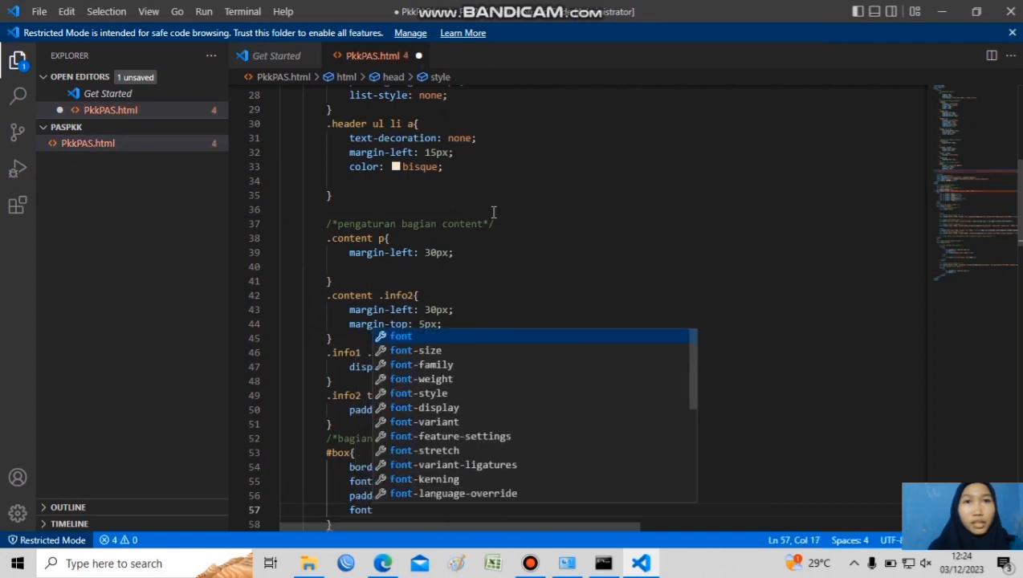
pyautogui.press('Return')
pyautogui.write('bold;')
pyautogui.press('Return')
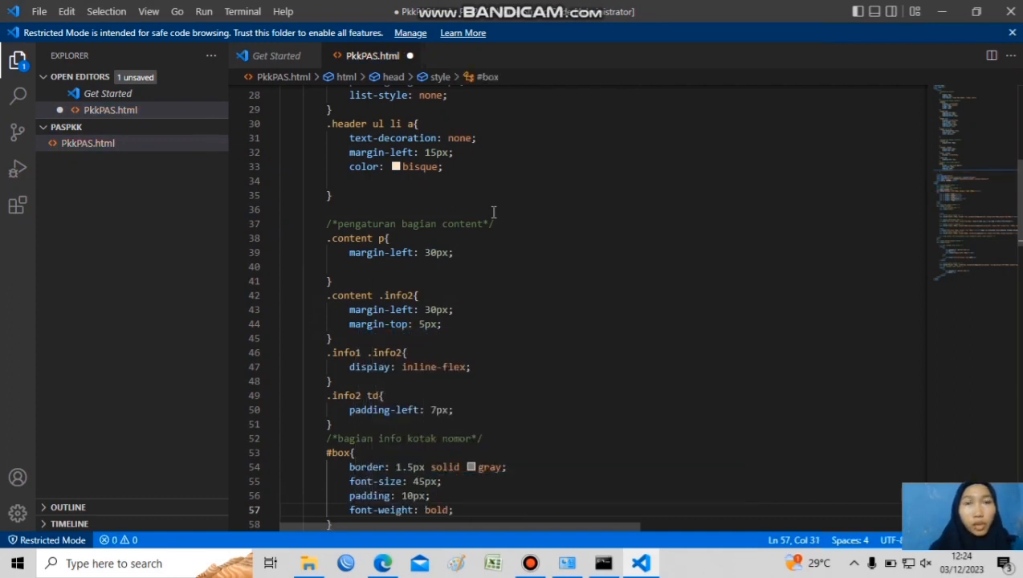
pyautogui.press('Down')
pyautogui.press('Down')
pyautogui.hotkey('ctrl', 's')
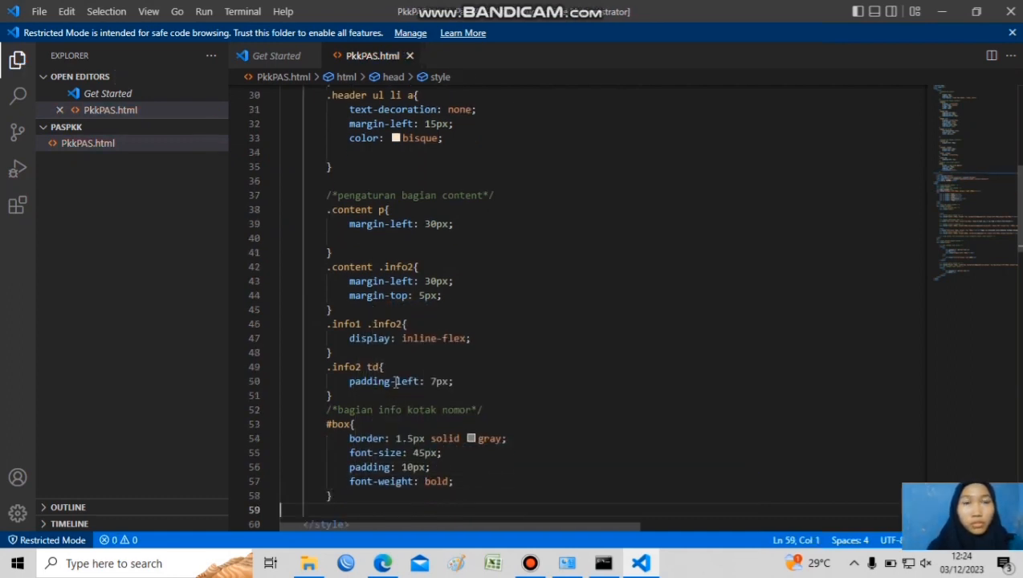
# Change the background of the "bentuk garis hiasan v1" div to royalblue
pyautogui.scroll(-14, 562, 305)
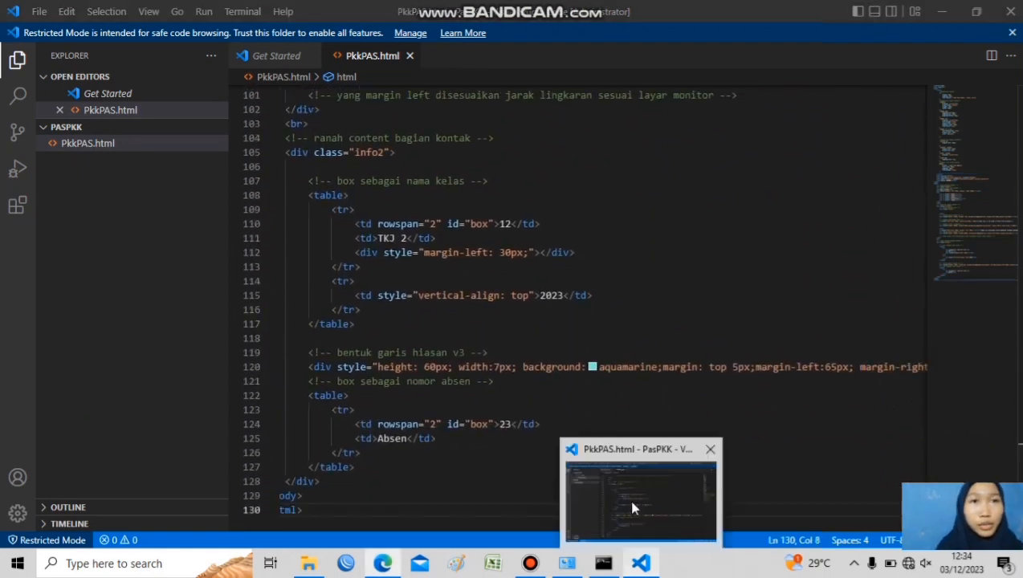
pyautogui.click(631, 501)
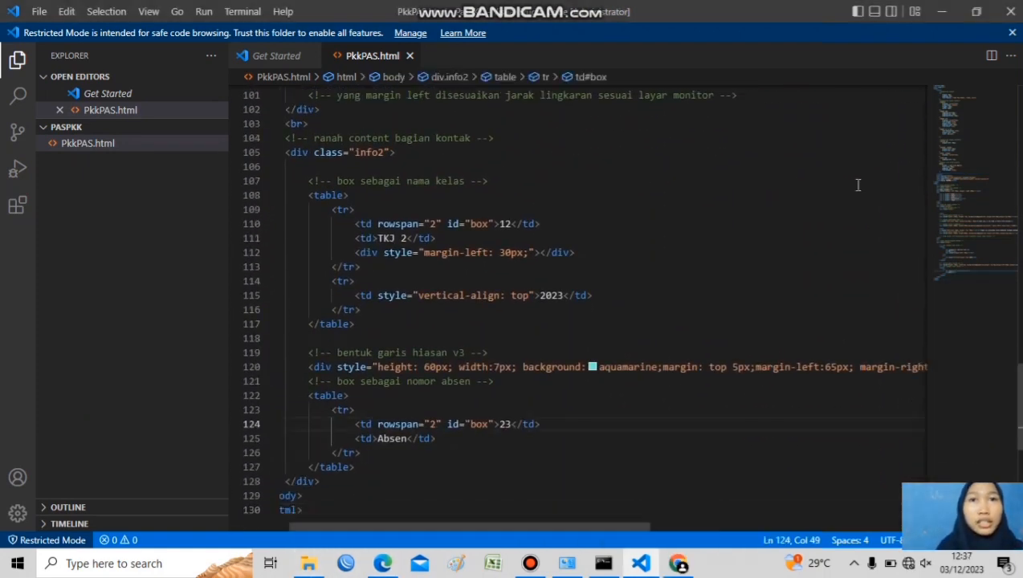
pyautogui.scroll(20, 563, 305)
pyautogui.scroll(-9, 562, 305)
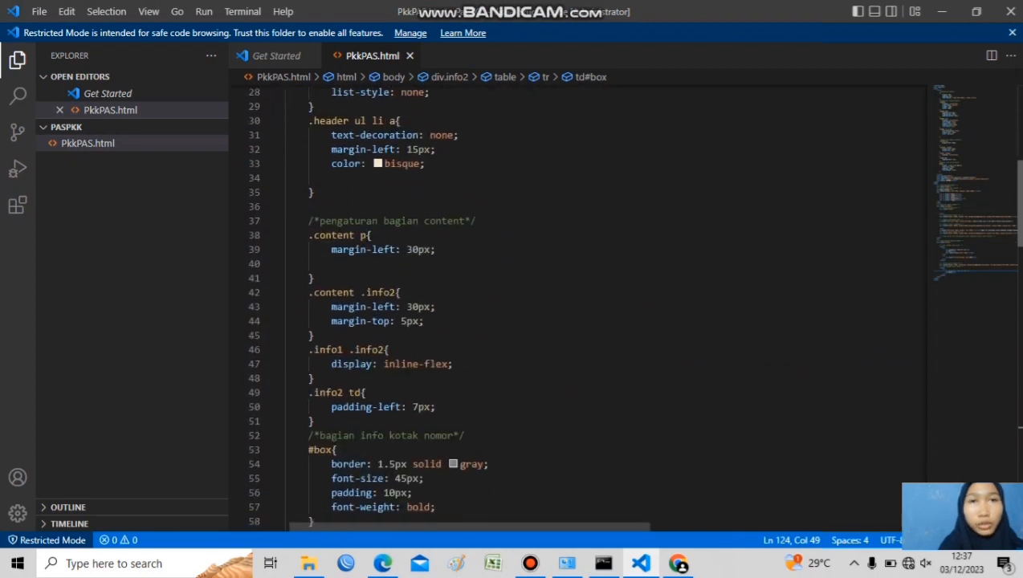
pyautogui.scroll(-10, 961, 233)
pyautogui.scroll(-9, 673, 115)
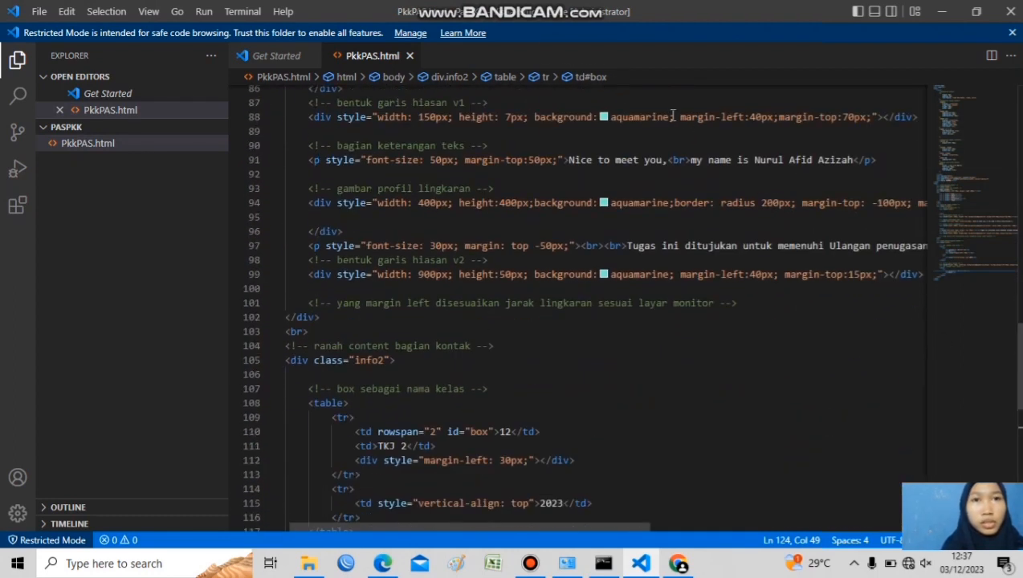
pyautogui.doubleClick(671, 116)
pyautogui.write('t')
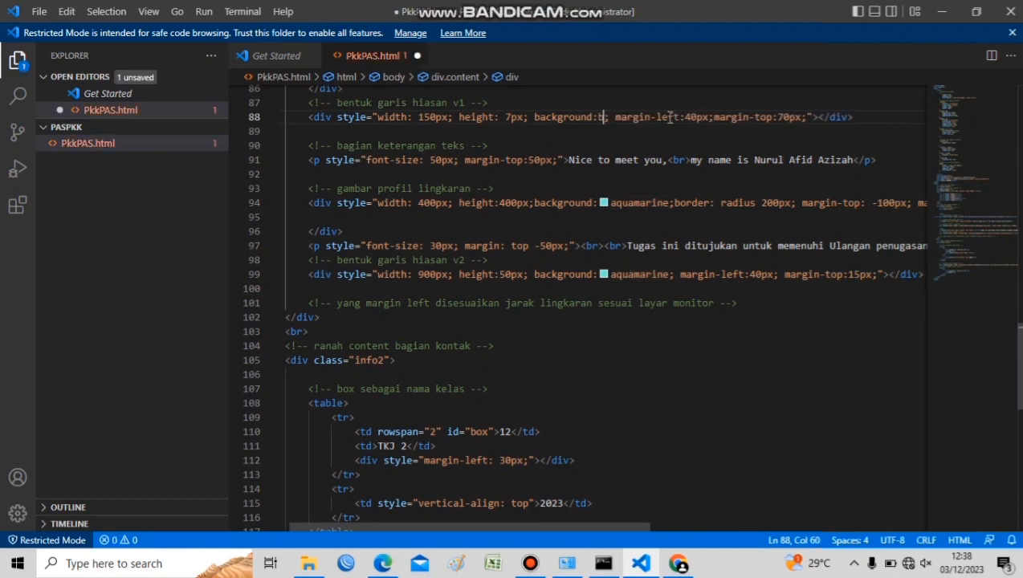
pyautogui.press('BackSpace')
pyautogui.write('royal')
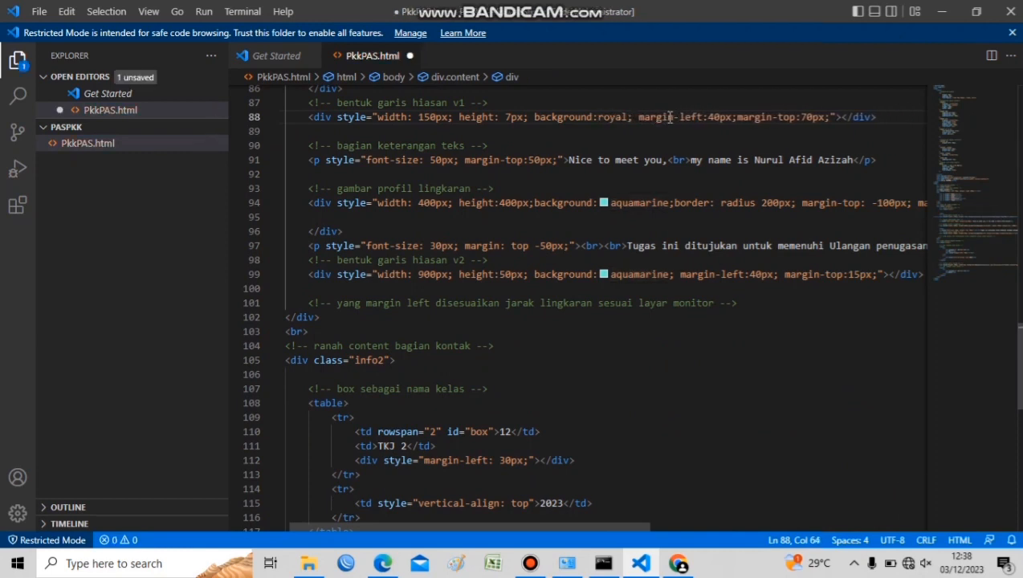
pyautogui.write('blue')
# Change the background of the circular profile div to royalblue
pyautogui.press('Down')
pyautogui.press('Down')
pyautogui.press('Down')
pyautogui.press('Down')
pyautogui.press('Down')
pyautogui.press('Down')
pyautogui.press('Right')
pyautogui.press('Right')
pyautogui.press('Right')
pyautogui.press('Left')
pyautogui.press('Left')
pyautogui.hotkey('ctrl', 'd')
# Change the background of the "bentuk garis hiasan v2" div to royalblue
pyautogui.write('royalblue')
pyautogui.press('Down')
pyautogui.press('Down')
pyautogui.press('Down')
pyautogui.press('Down')
pyautogui.press('Down')
pyautogui.hotkey('ctrl', 'd')
# Change the background of the "bentuk garis hiasan v3" div to royalblue
pyautogui.write('royalblue')
pyautogui.press('Down')
pyautogui.press('Down')
pyautogui.press('Down')
pyautogui.press('Down')
pyautogui.press('Down')
pyautogui.press('Down')
pyautogui.press('Down')
pyautogui.press('Down')
pyautogui.press('Down')
pyautogui.press('Down')
pyautogui.press('Down')
pyautogui.press('Down')
pyautogui.press('Down')
pyautogui.press('Down')
pyautogui.press('Down')
pyautogui.press('Down')
pyautogui.press('Down')
pyautogui.press('Down')
pyautogui.press('Down')
pyautogui.press('Down')
pyautogui.press('Up')
pyautogui.press('Up')
pyautogui.press('Up')
pyautogui.press('Up')
pyautogui.press('Up')
pyautogui.press('Up')
pyautogui.press('Up')
pyautogui.press('Up')
pyautogui.press('Up')
pyautogui.press('Up')
pyautogui.press('Right')
pyautogui.press('Right')
pyautogui.press('Right')
pyautogui.press('Right')
pyautogui.press('Right')
pyautogui.press('Right')
pyautogui.press('Right')
pyautogui.press('Right')
pyautogui.press('Right')
pyautogui.press('Right')
pyautogui.press('Right')
pyautogui.press('Right')
pyautogui.press('Right')
pyautogui.press('Right')
pyautogui.press('Right')
pyautogui.press('Right')
pyautogui.press('Right')
pyautogui.press('Right')
pyautogui.press('Right')
pyautogui.press('Right')
pyautogui.hotkey('ctrl', 'd')
pyautogui.write('royalblue')
pyautogui.press('Down')
pyautogui.press('Down')
pyautogui.press('Down')
pyautogui.press('Down')
pyautogui.press('Down')
pyautogui.press('Down')
pyautogui.press('Down')
pyautogui.press('Down')
pyautogui.press('Down')
pyautogui.press('Down')
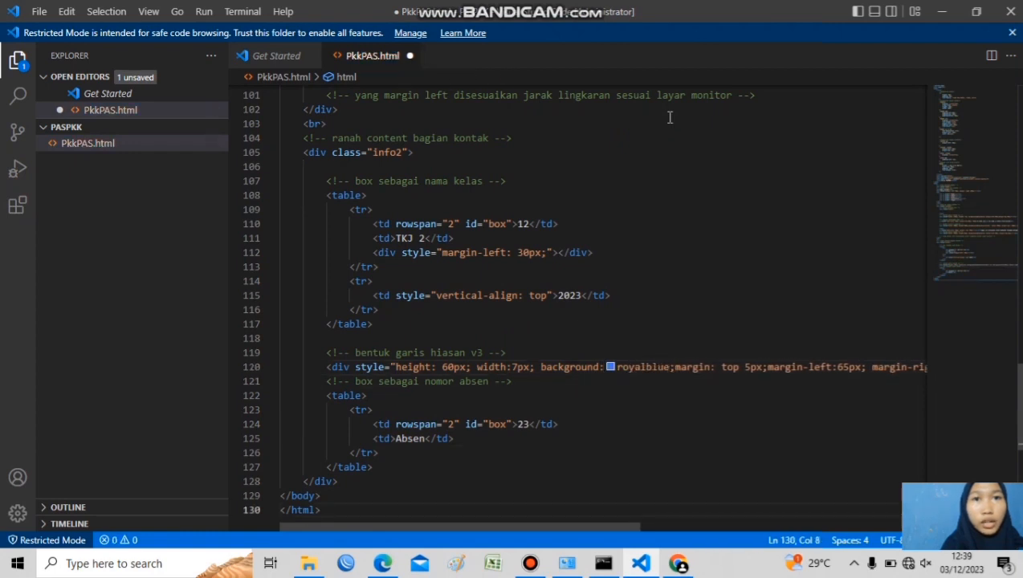
# Set the color in the .header ul li a rule to black and save the file
pyautogui.press('Up')
pyautogui.press('Up')
pyautogui.press('Up')
pyautogui.press('Up')
pyautogui.press('Up')
pyautogui.press('Up')
pyautogui.press('Up')
pyautogui.press('Up')
pyautogui.press('Up')
pyautogui.press('Up')
pyautogui.press('Up')
pyautogui.press('Up')
pyautogui.press('Up')
pyautogui.press('Up')
pyautogui.press('Up')
pyautogui.press('Up')
pyautogui.press('Up')
pyautogui.press('Up')
pyautogui.press('Up')
pyautogui.press('Up')
pyautogui.scroll(6, 503, 166)
pyautogui.click(437, 192)
pyautogui.hotkey('ctrl', 's')
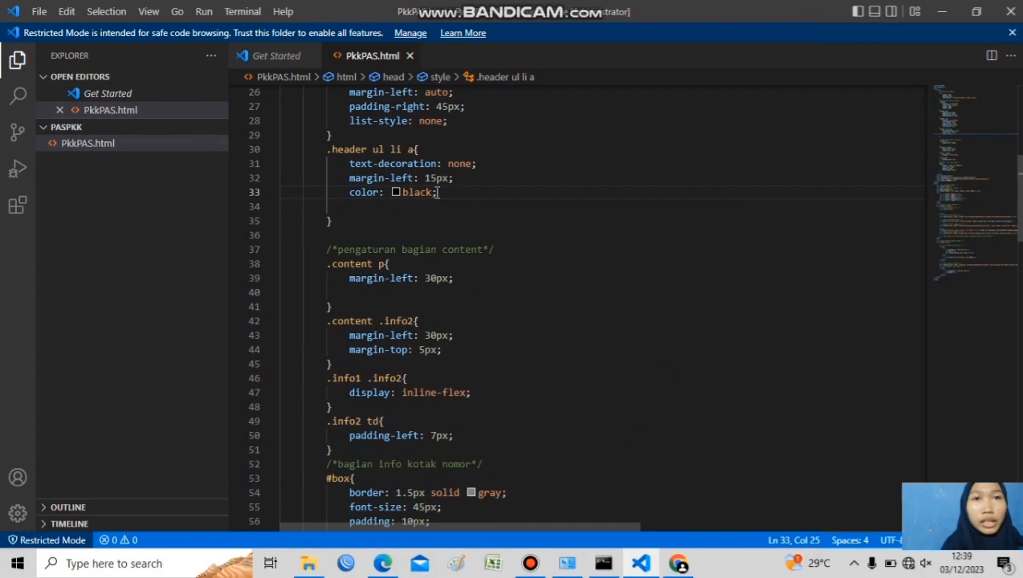
# Switch to File Explorer and open PkkPAS from the PasPKK folder on Local Disk (D:) in Microsoft Edge
pyautogui.moveTo(1019, 201); pyautogui.dragTo(983, 448)
pyautogui.scroll(-3, 921, 435)
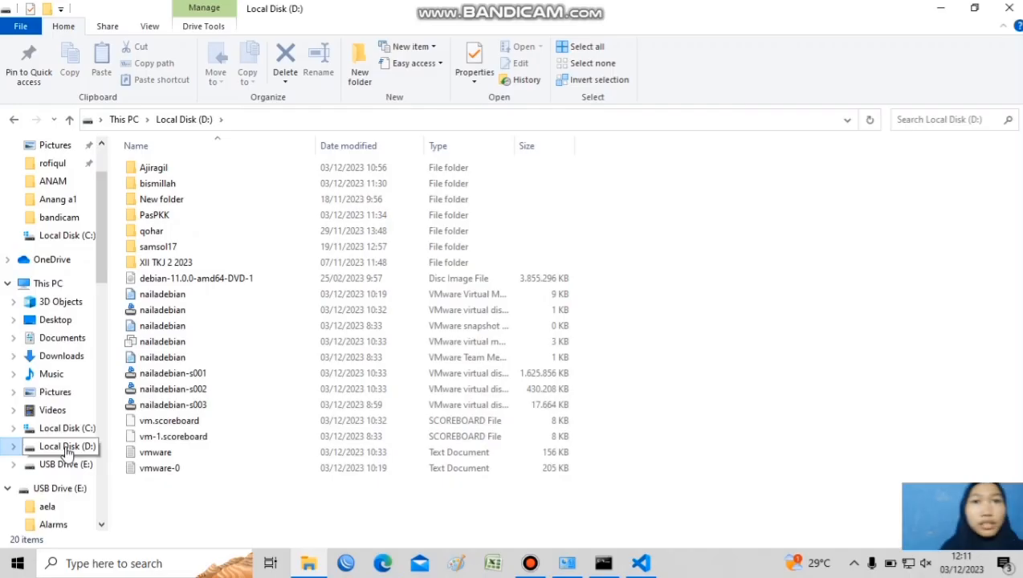
pyautogui.doubleClick(241, 215)
pyautogui.doubleClick(228, 170)
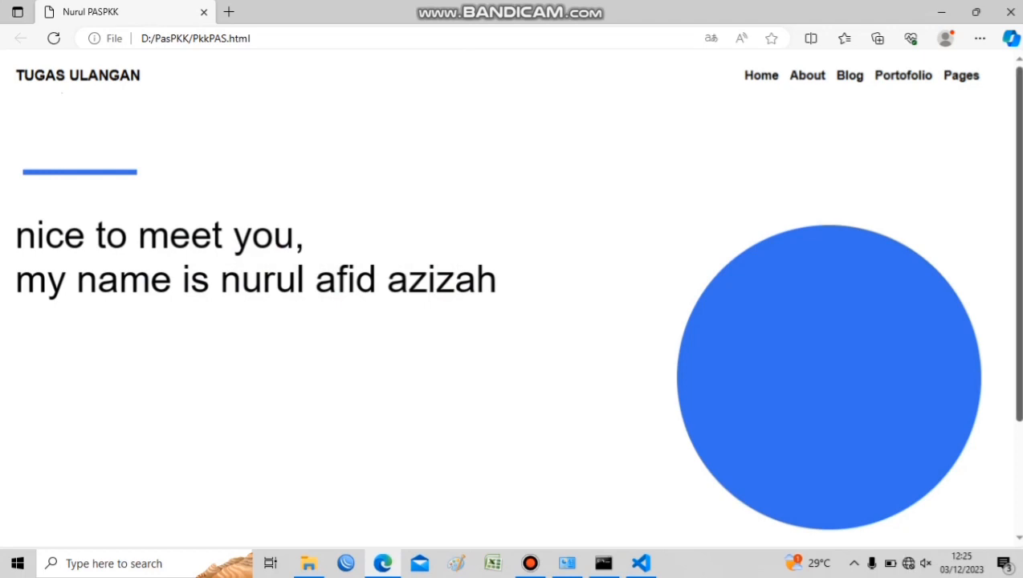
# Examine the rendered page from the header and menu down to the class and attendance number boxes
pyautogui.scroll(-2, 514, 303)
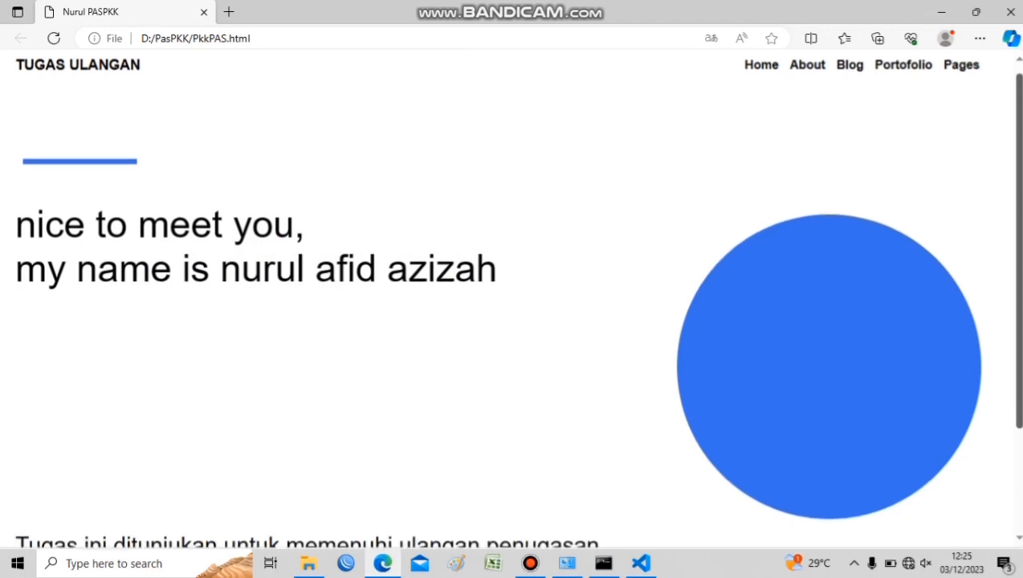
pyautogui.scroll(-1, 514, 303)
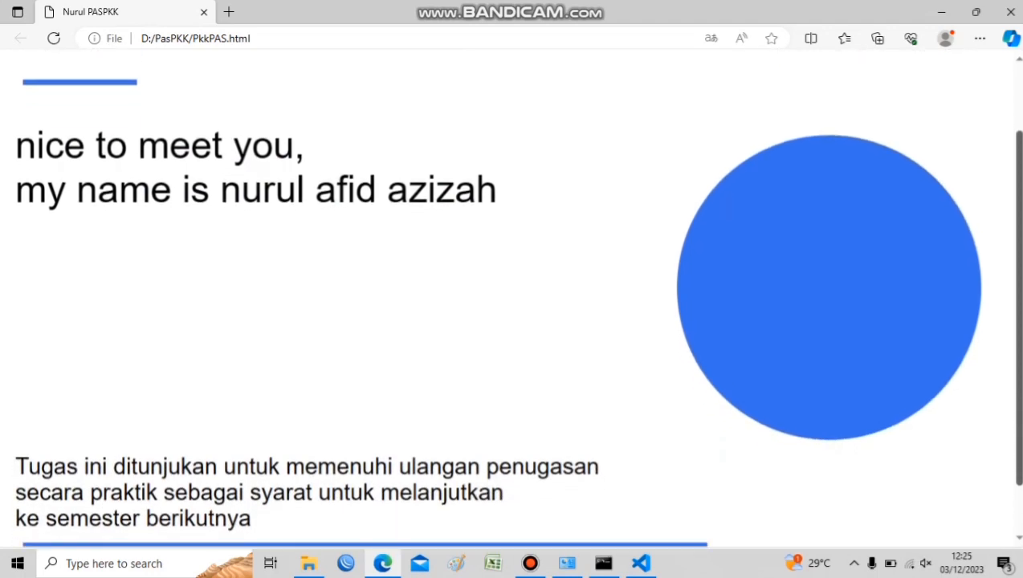
pyautogui.scroll(-1, 514, 297)
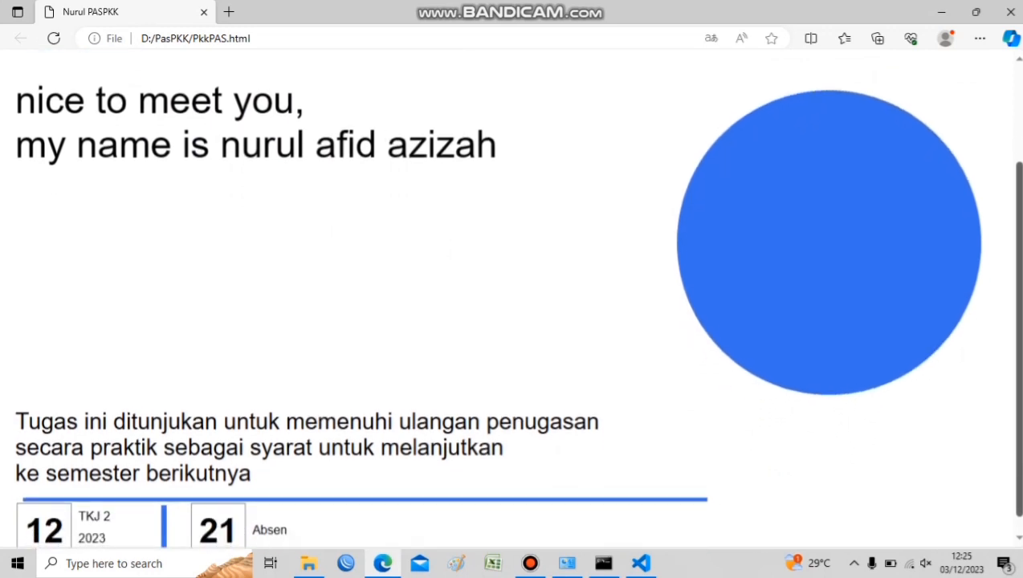
pyautogui.scroll(2, 514, 297)
pyautogui.scroll(-1, 514, 298)
pyautogui.scroll(2, 514, 298)
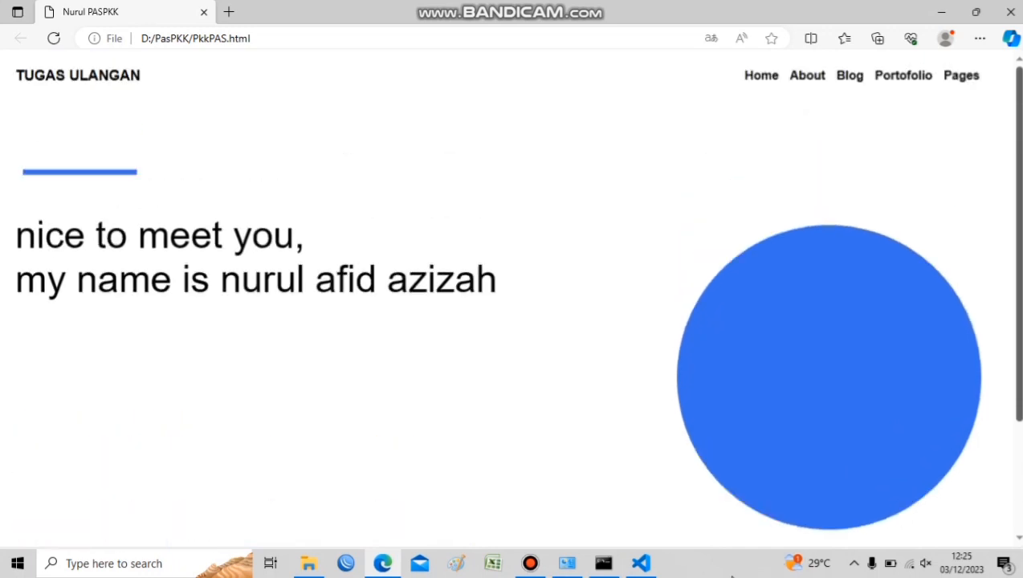
pyautogui.scroll(-1, 514, 298)
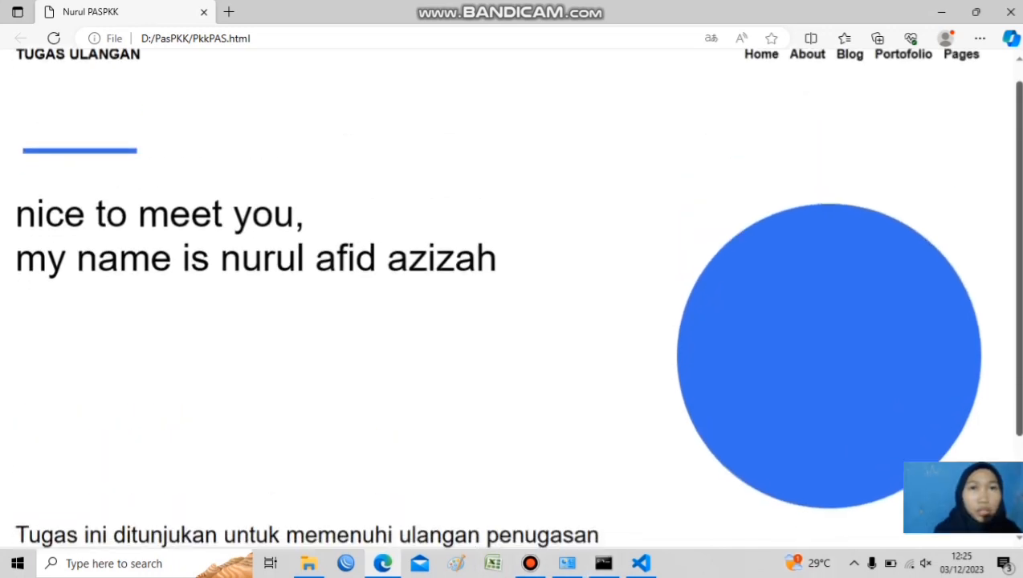
pyautogui.scroll(-1, 514, 297)
pyautogui.scroll(-1, 514, 297)
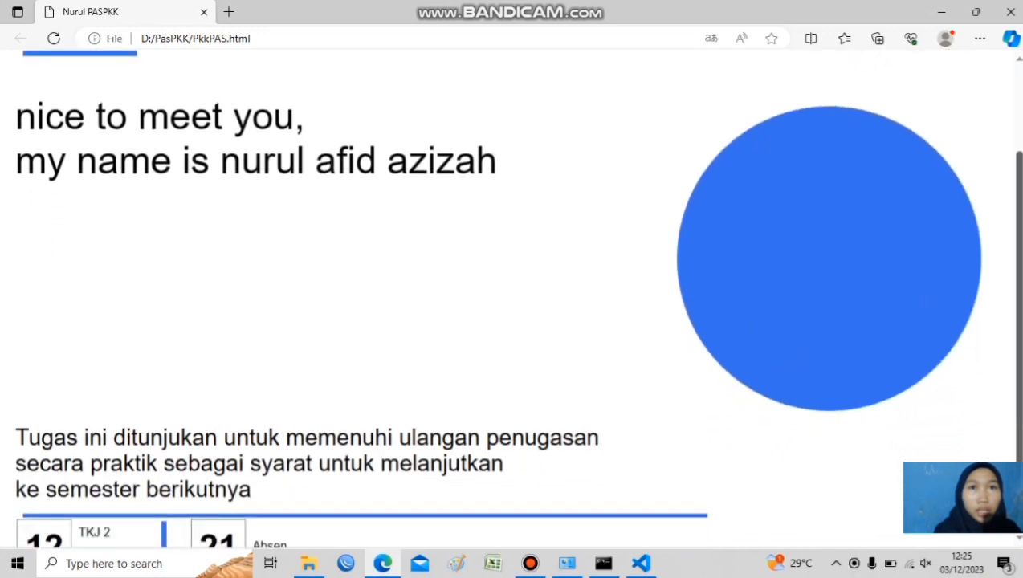
pyautogui.scroll(-1, 514, 298)
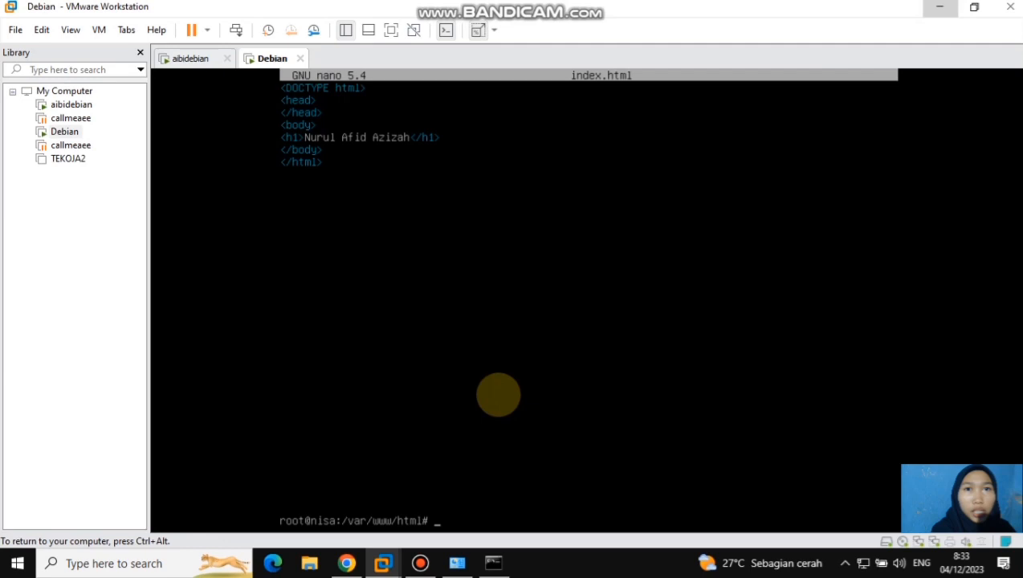
# Switch to the Debian virtual machine in VMware Workstation and change to the /etc/apt directory
pyautogui.write('ls')
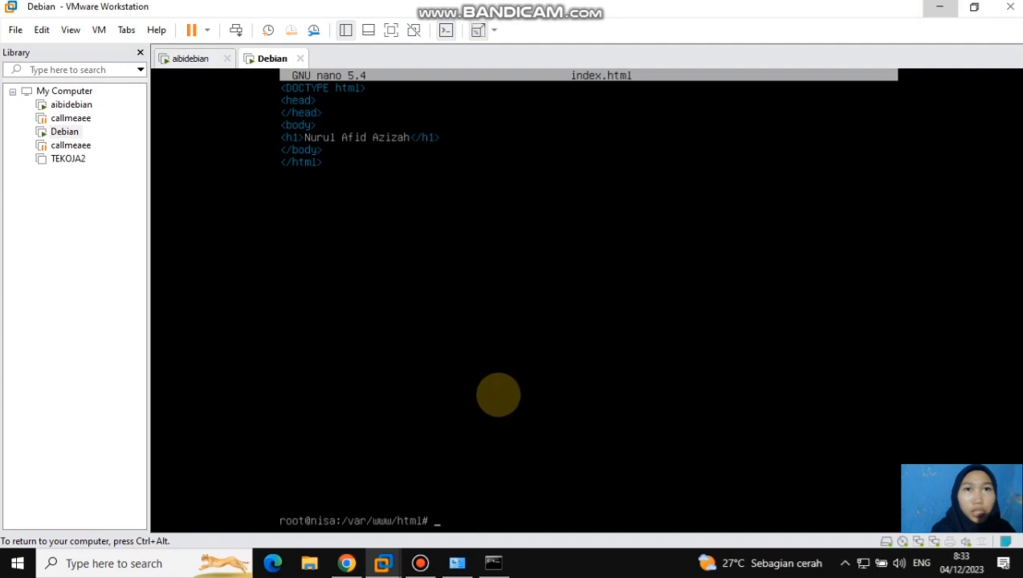
pyautogui.write('cd /etc')
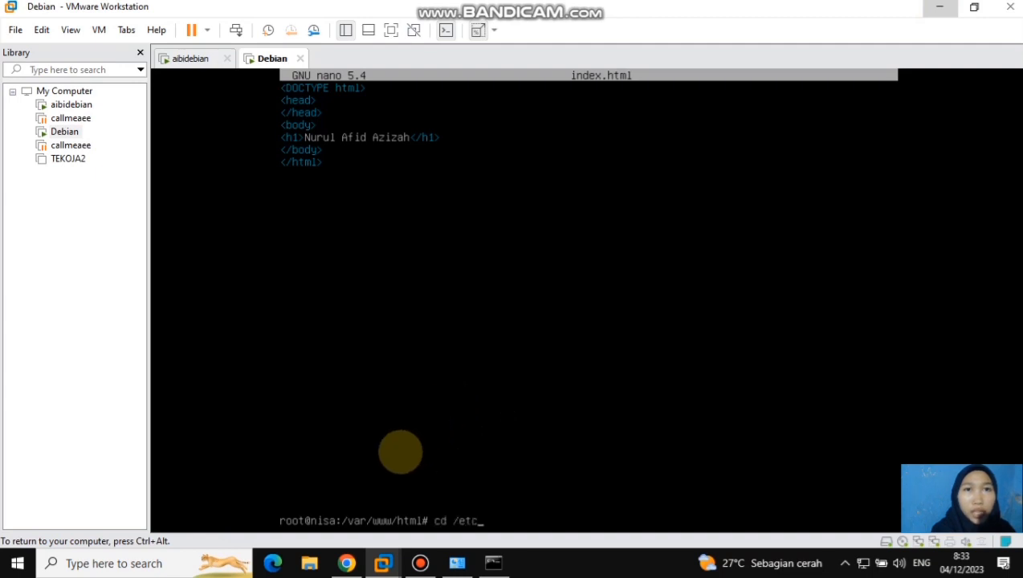
pyautogui.write('/apt')
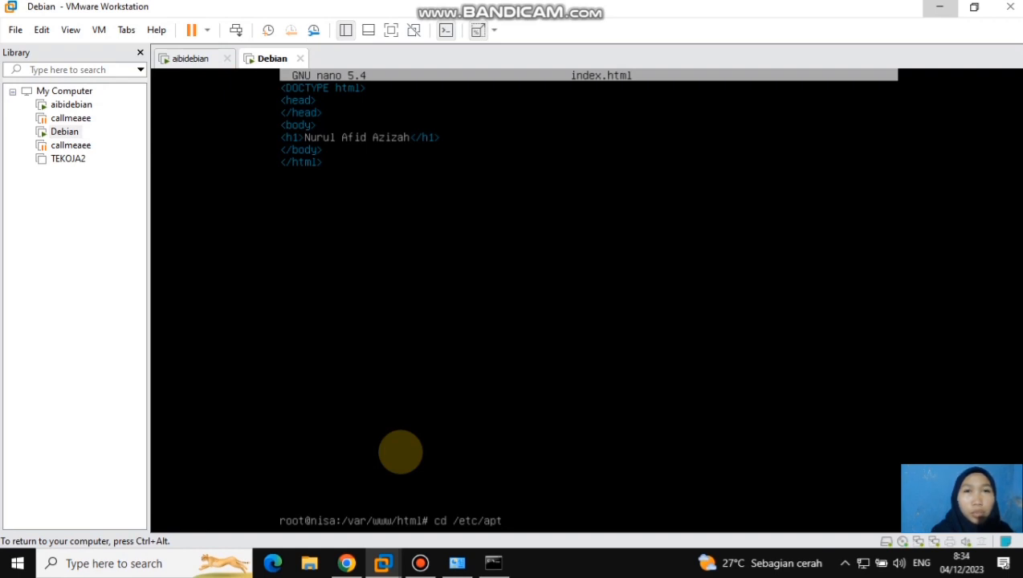
pyautogui.press('Return')
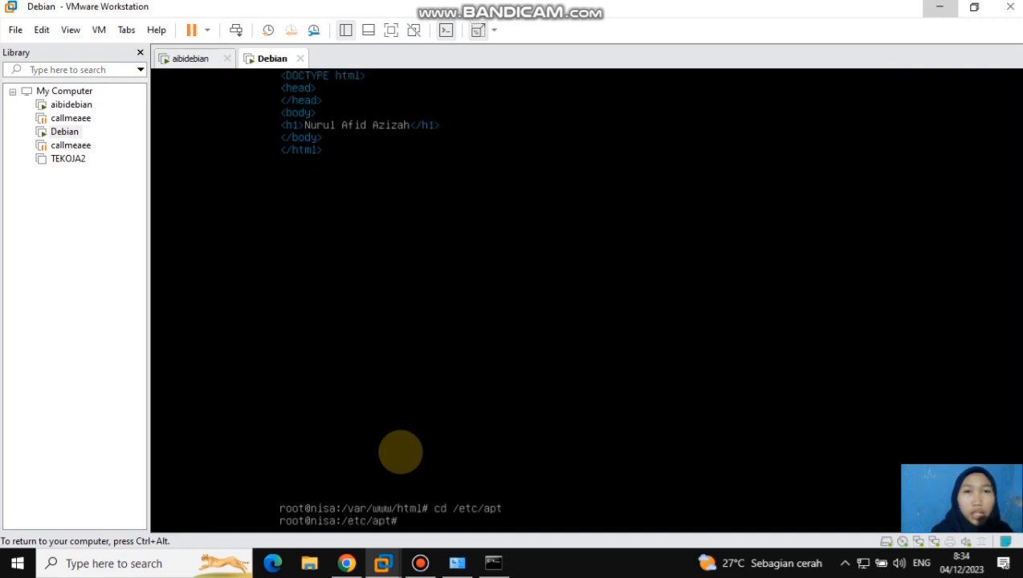
# List the /etc/apt contents, open sources.list in nano and comment out the two active security.debian.org lines
pyautogui.write('ls')
pyautogui.press('Return')
pyautogui.write('na')
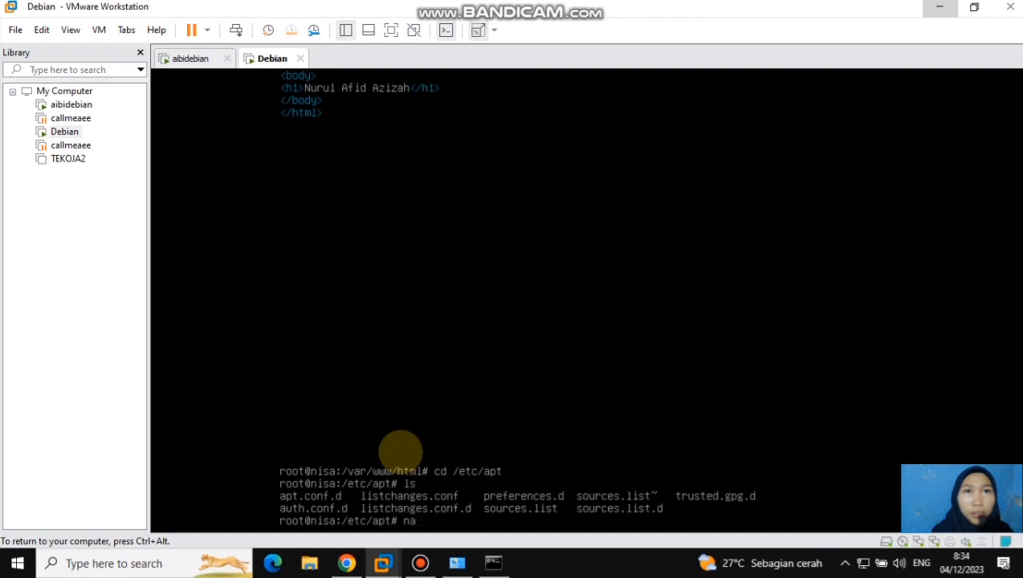
pyautogui.write('no sources.list')
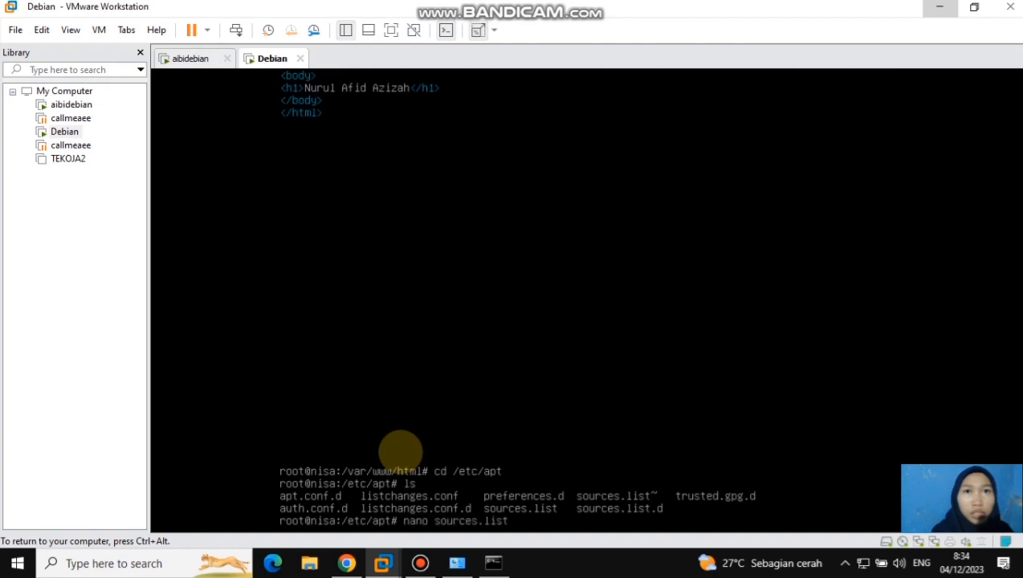
pyautogui.press('Return')
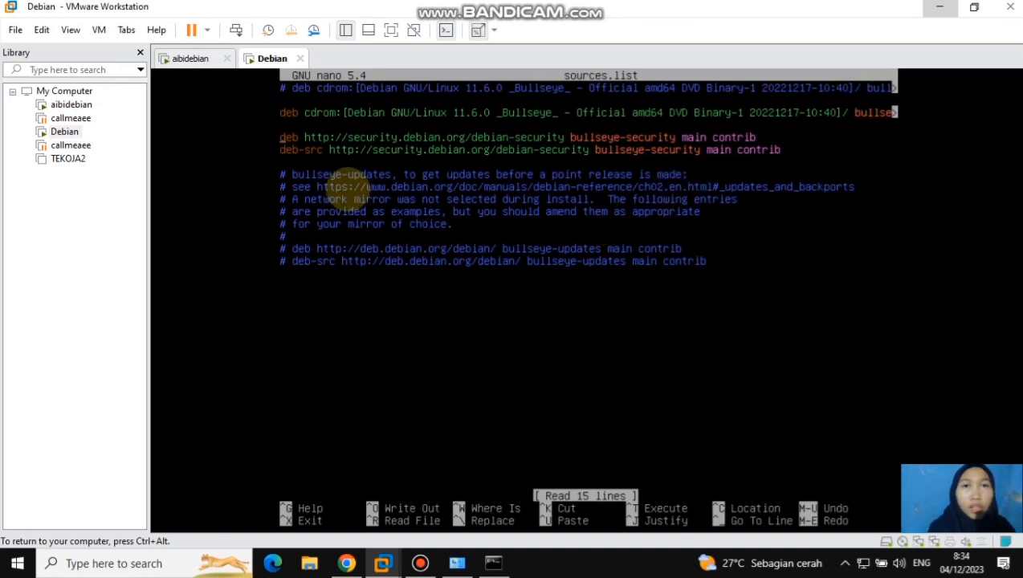
pyautogui.write('#')
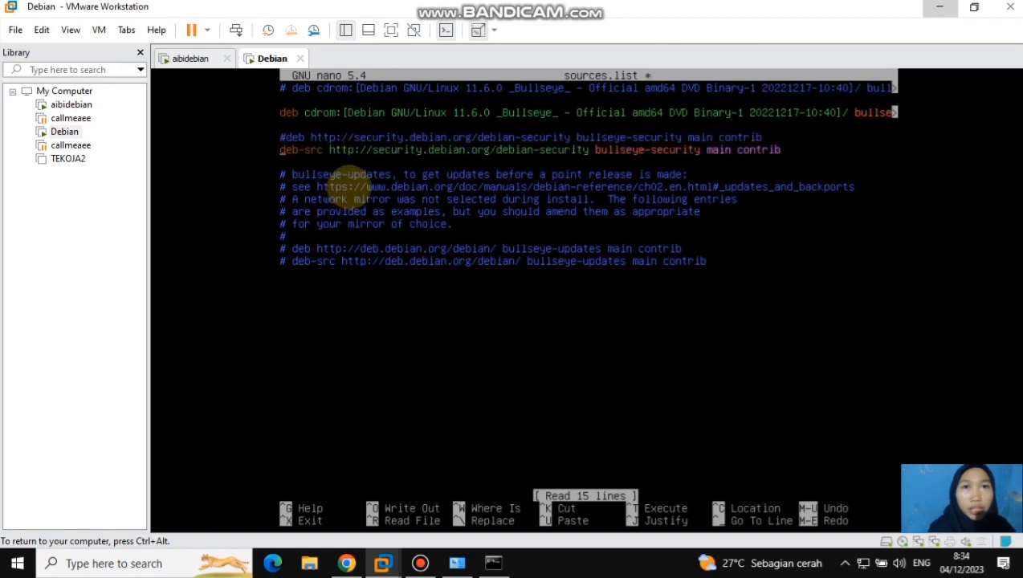
pyautogui.write('#')
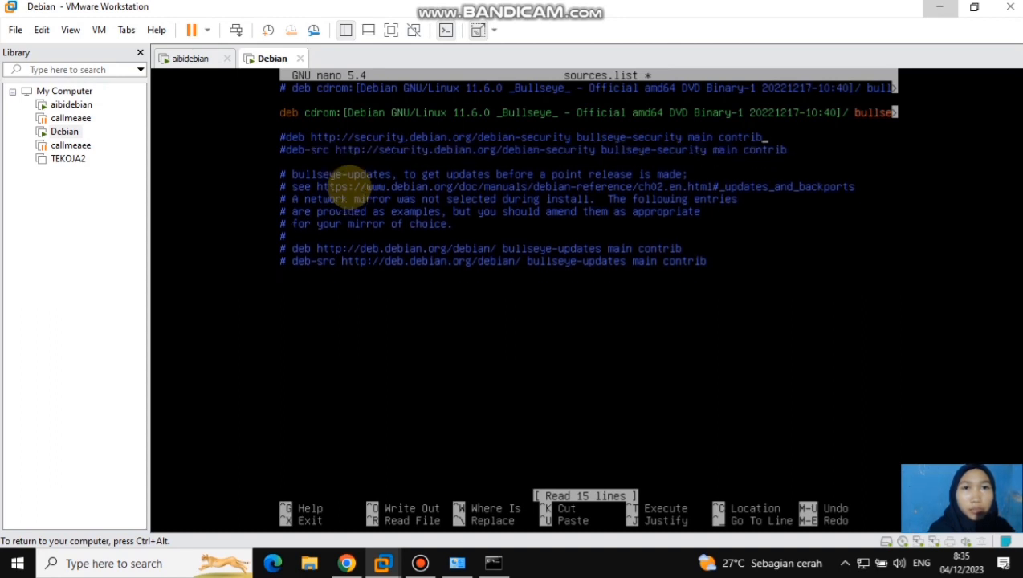
pyautogui.press('Right')
pyautogui.press('Right')
pyautogui.press('Right')
pyautogui.press('Right')
pyautogui.press('Right')
pyautogui.press('Right')
pyautogui.press('Right')
pyautogui.press('Right')
pyautogui.press('Right')
pyautogui.press('Right')
pyautogui.press('Right')
pyautogui.press('Right')
pyautogui.press('Right')
pyautogui.press('Right')
pyautogui.press('Right')
pyautogui.press('Right')
pyautogui.press('Right')
pyautogui.press('Right')
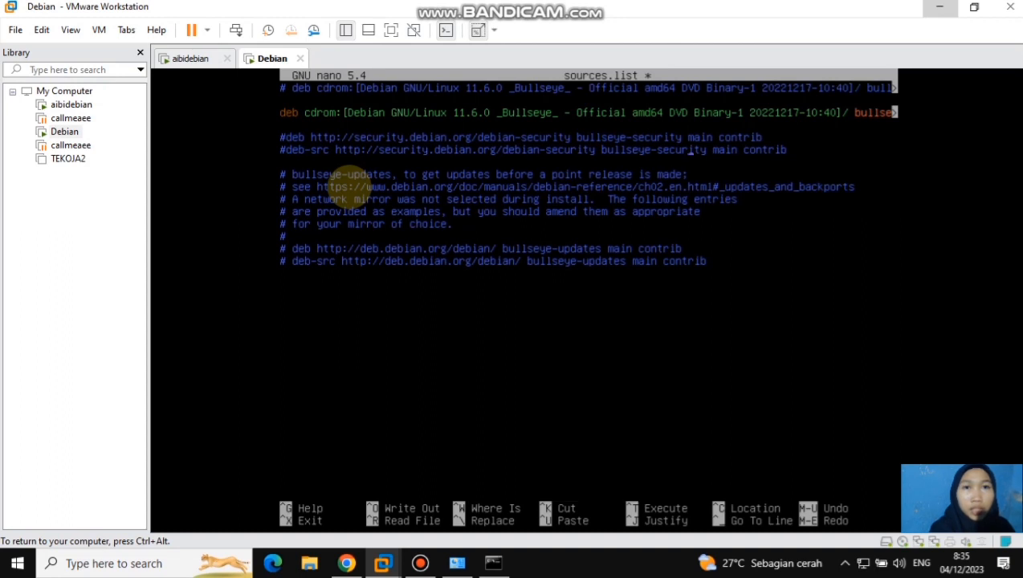
pyautogui.press('Return')
pyautogui.write('deb http://kartolo.sby.datautama.net.id.//debian bullseye-')
pyautogui.press('BackSpace')
pyautogui.write('main contrib non-free')
pyautogui.press('Return')
pyautogui.write('deb http://kartolo.sby.datautama.net.id')
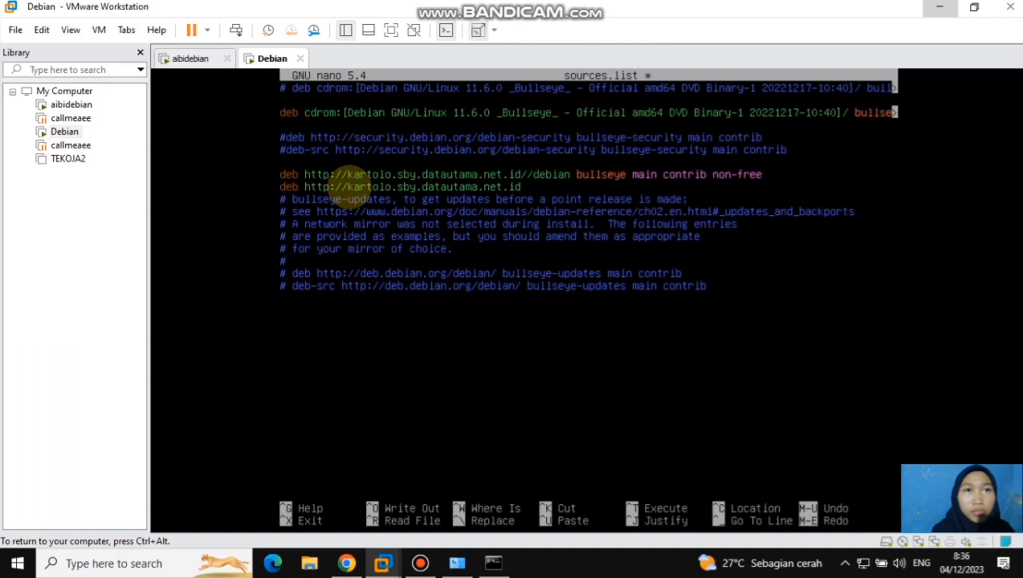
pyautogui.write('//debian bullseye-update')
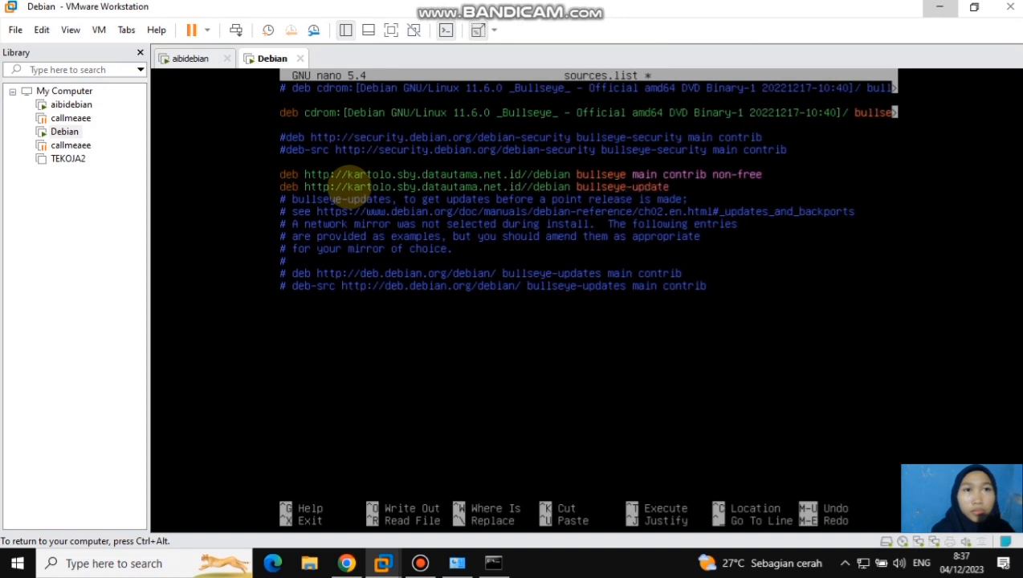
pyautogui.write('s main contrib non-free')
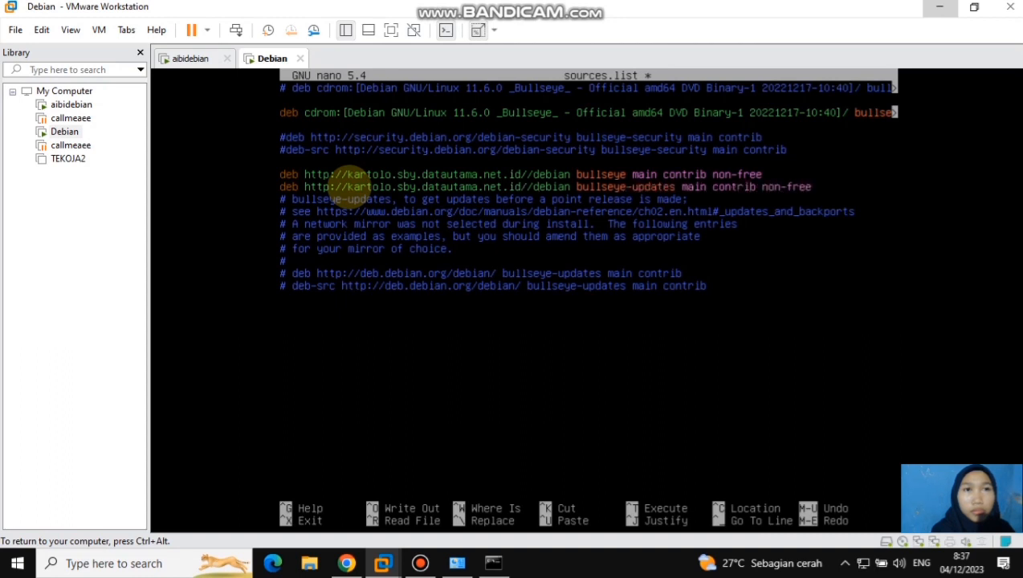
pyautogui.press('Return')
pyautogui.write('deb http://kartolo.sby.datautama.net.id')
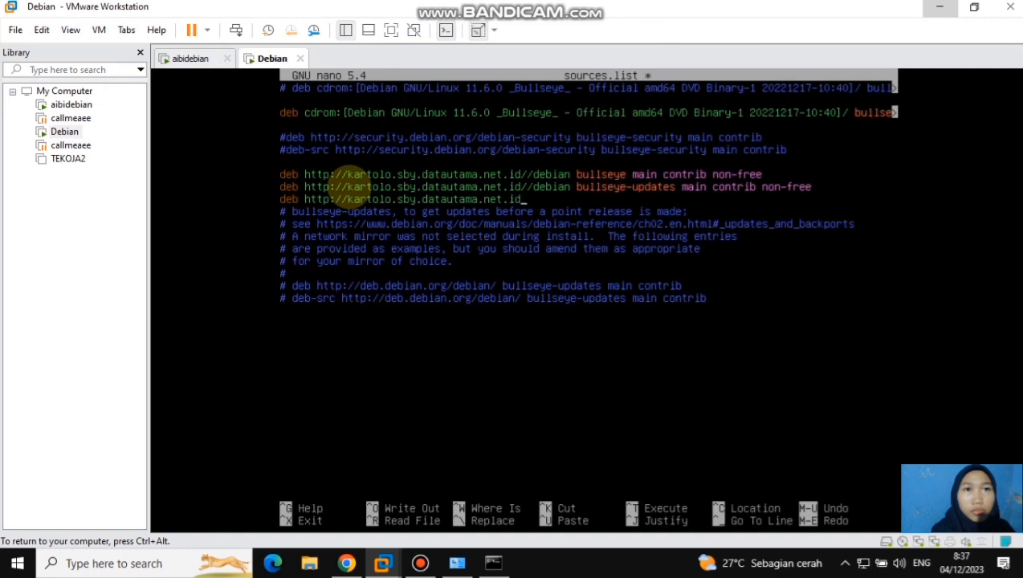
pyautogui.write('/debian')
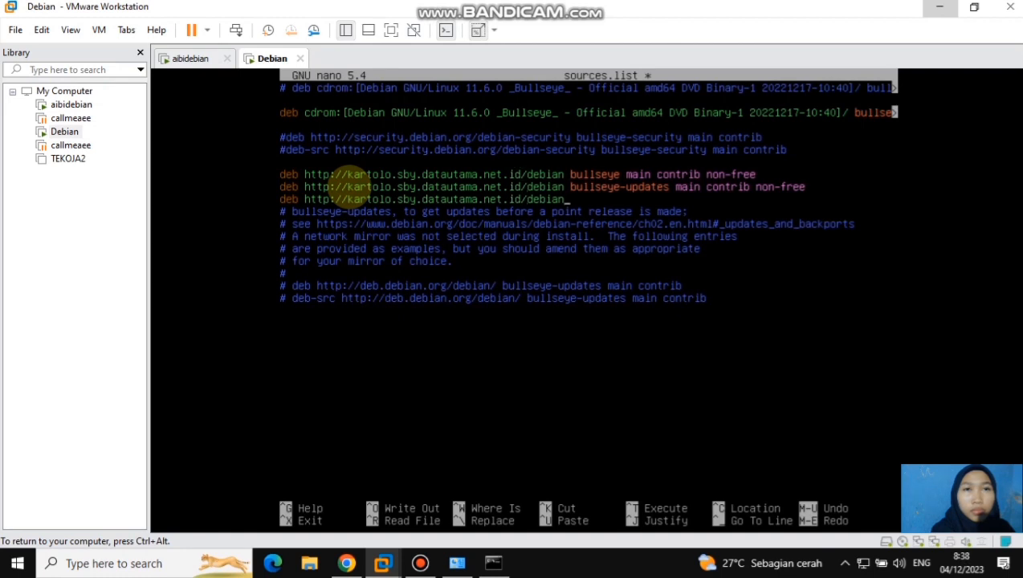
pyautogui.write('-security bullseye ma')
pyautogui.press('BackSpace')
pyautogui.press('BackSpace')
pyautogui.press('BackSpace')
pyautogui.write('-security ')
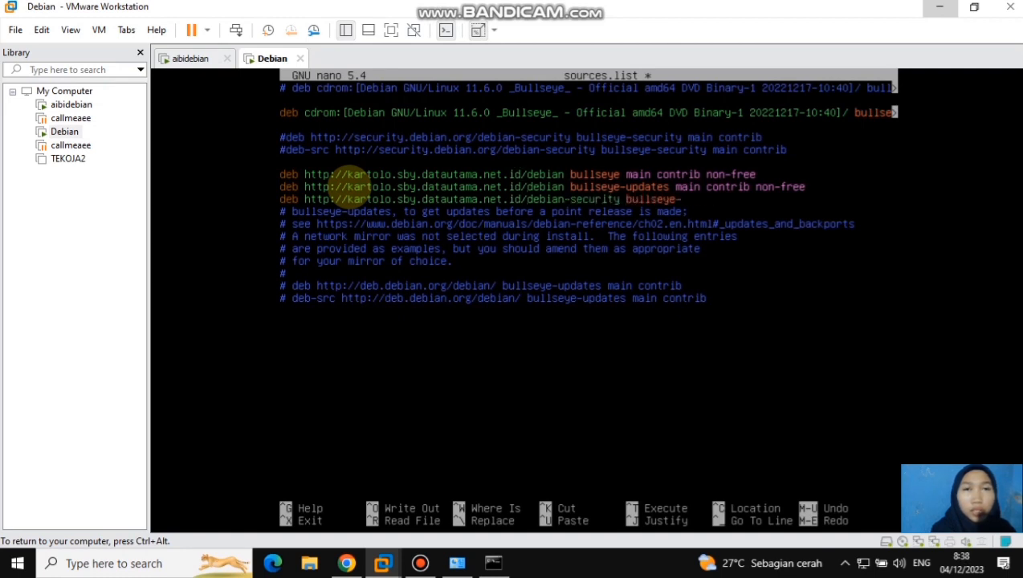
pyautogui.write('main contrib non-free')
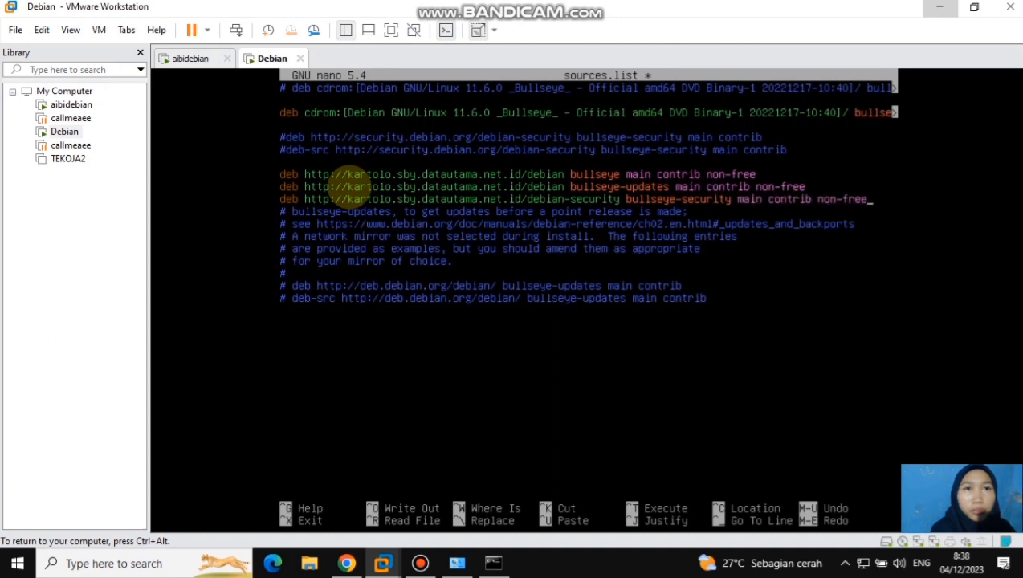
# Save sources.list, exit nano and refresh the package lists with apt update
pyautogui.hotkey('ctrl', 'x')
pyautogui.press('y')
pyautogui.press('Return')
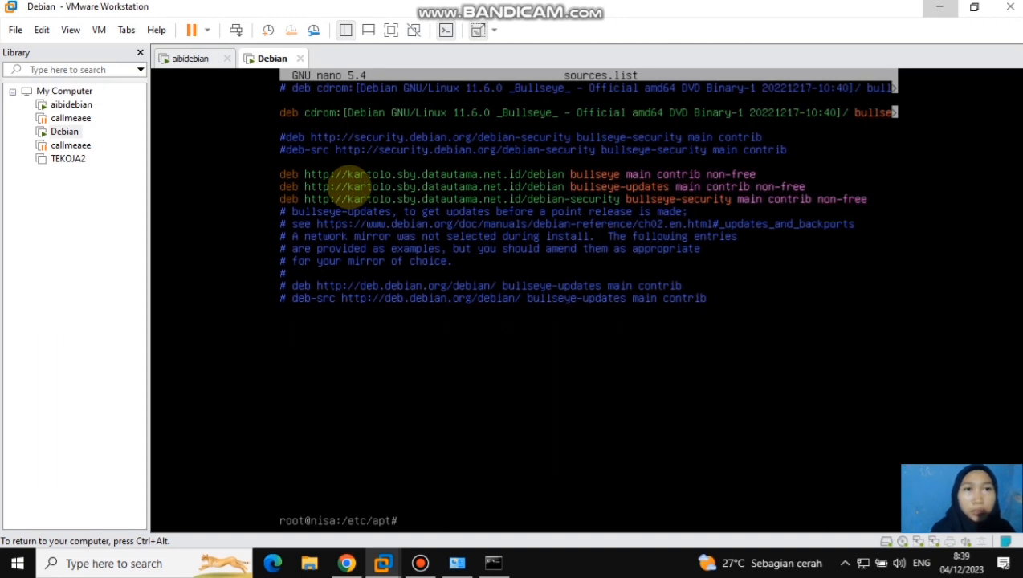
pyautogui.write('apt update')
pyautogui.press('Return')
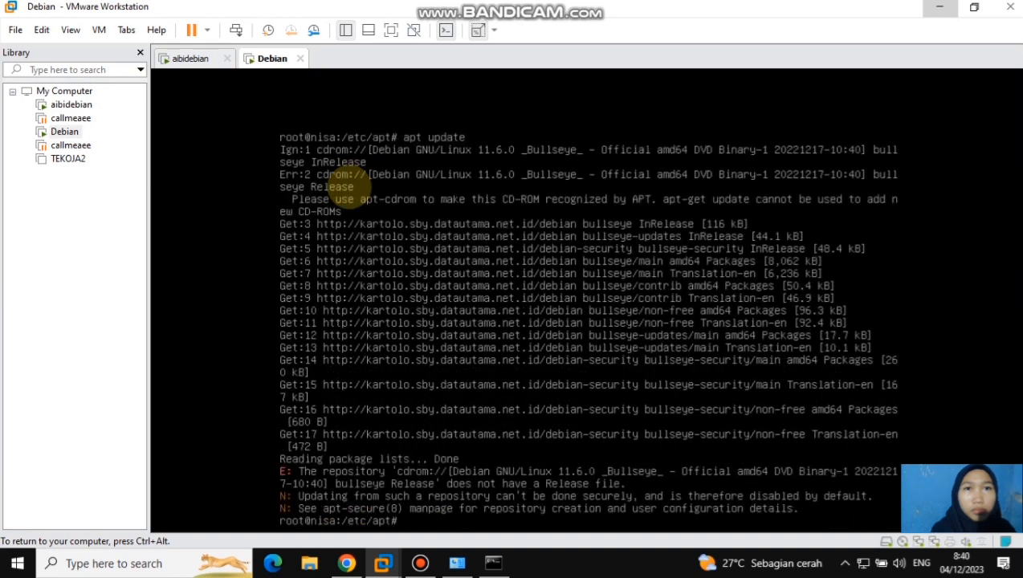
# Install the bind9 and bind9utils packages with apt and accept the installation
pyautogui.write('apt install bind9')
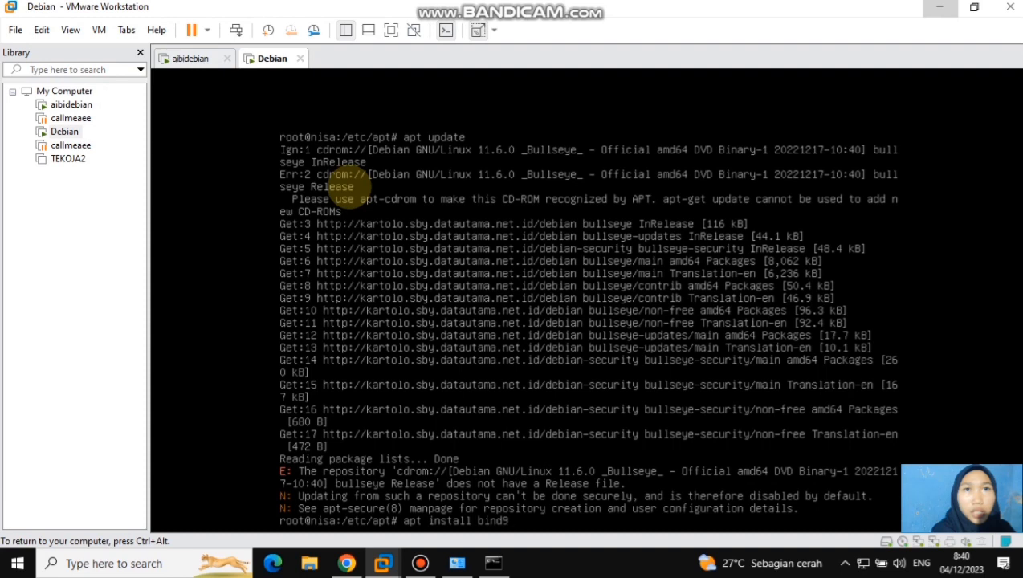
pyautogui.write(' bind')
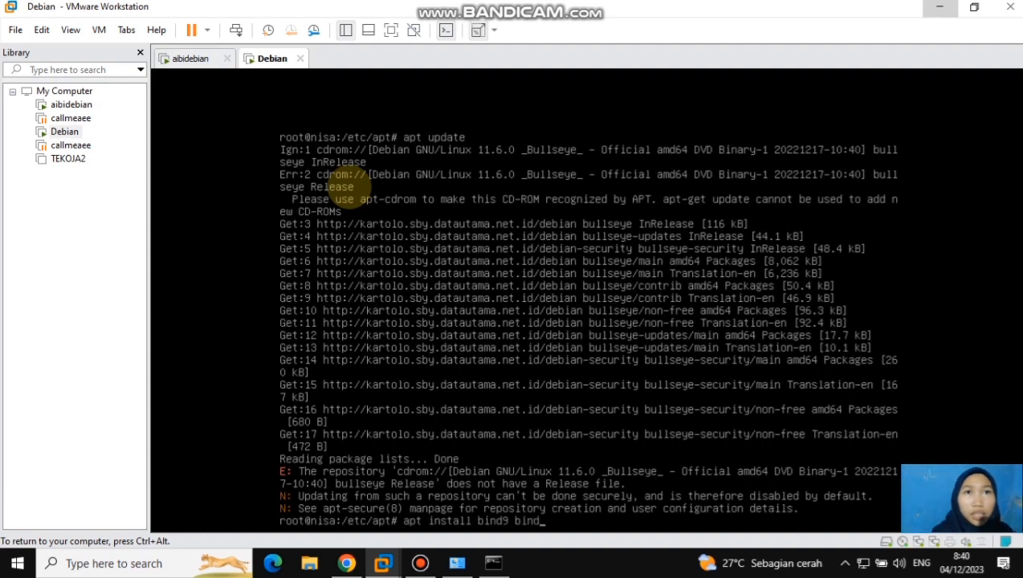
pyautogui.write('9u')
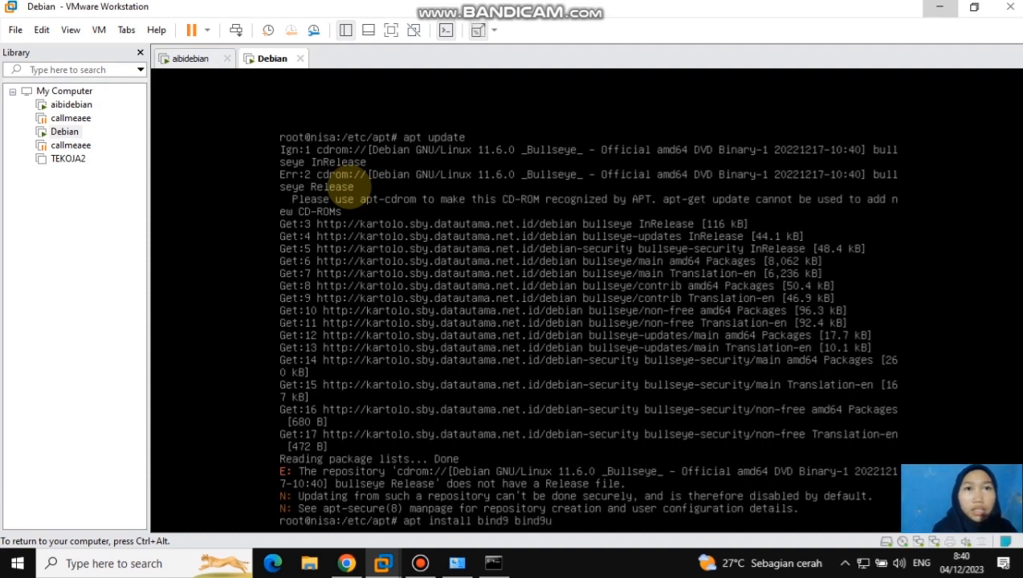
pyautogui.write('tils')
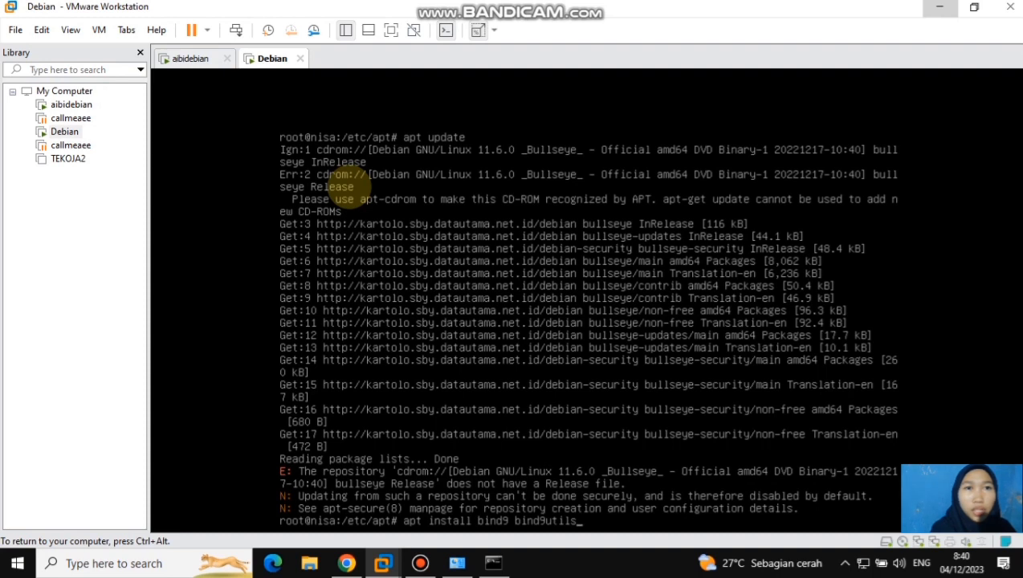
pyautogui.press('Return')
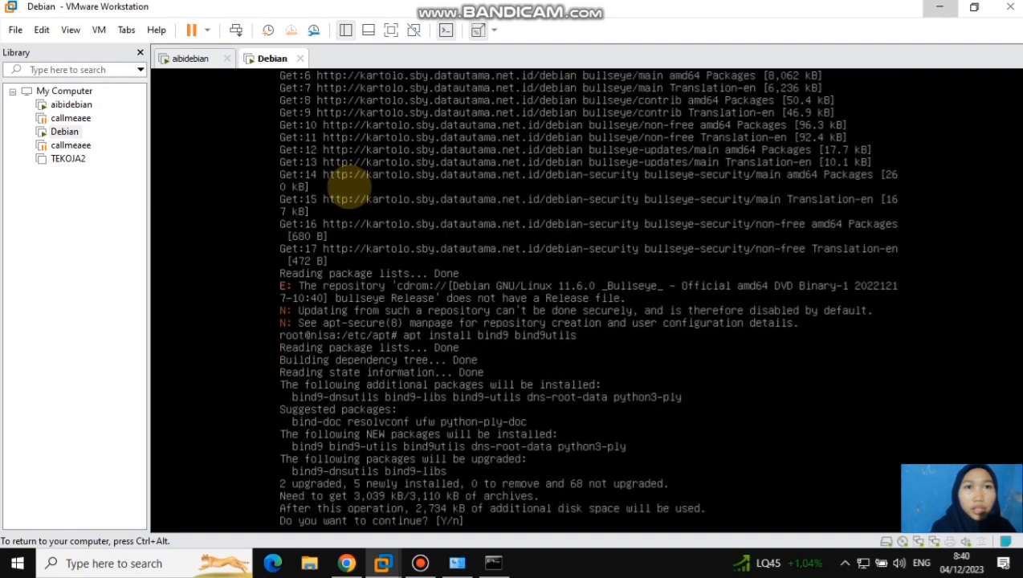
pyautogui.write('y')
pyautogui.press('Return')
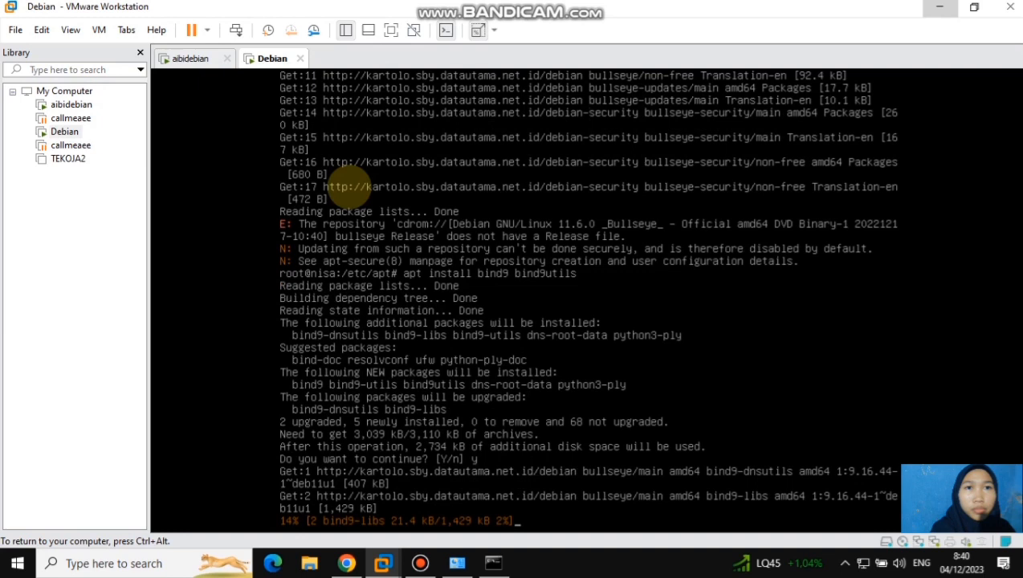
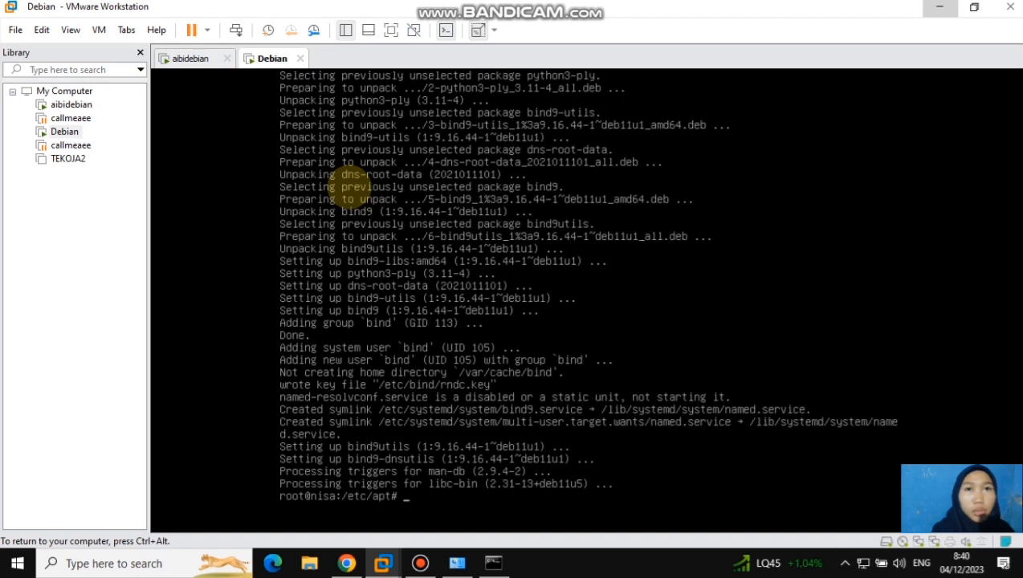
# Change to the /etc/bind directory and list its files
pyautogui.write('cd /etc')
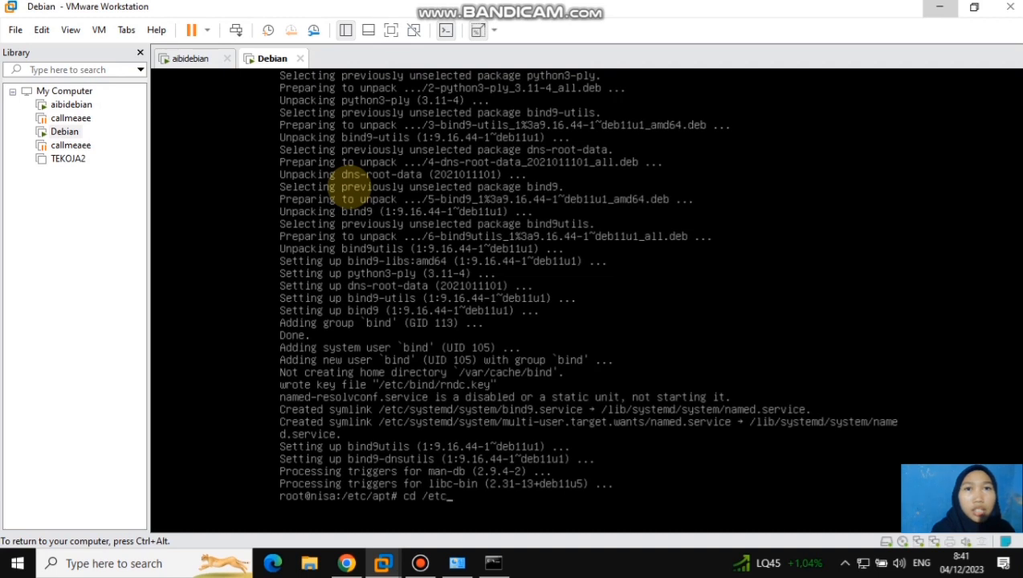
pyautogui.write('/bind')
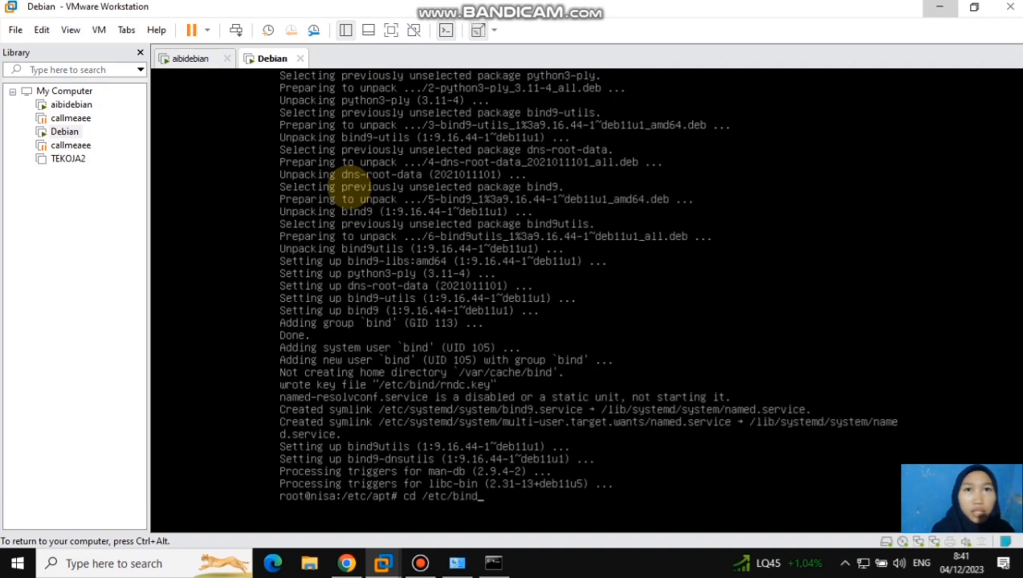
pyautogui.press('Return')
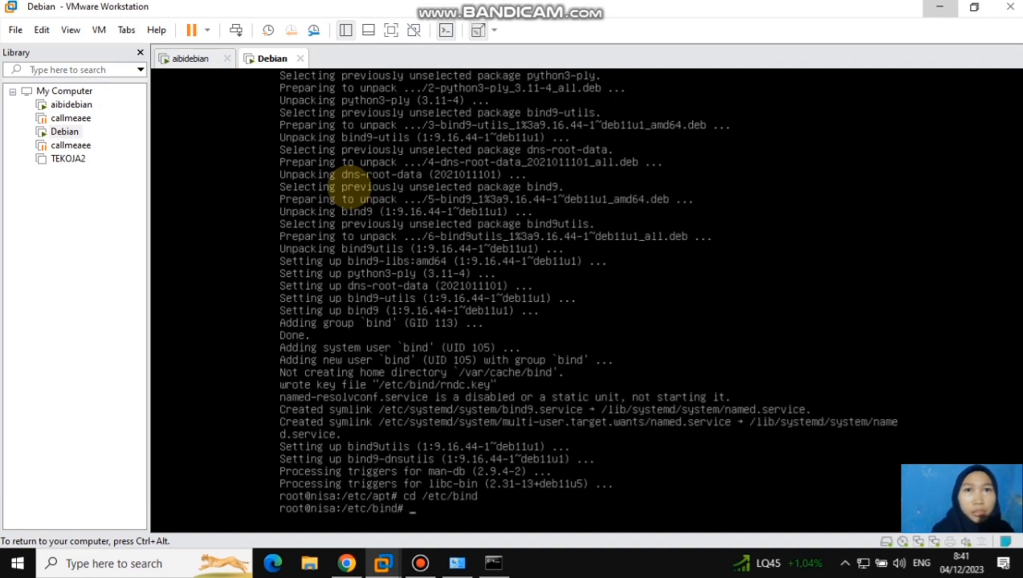
pyautogui.write('ls')
pyautogui.press('Return')
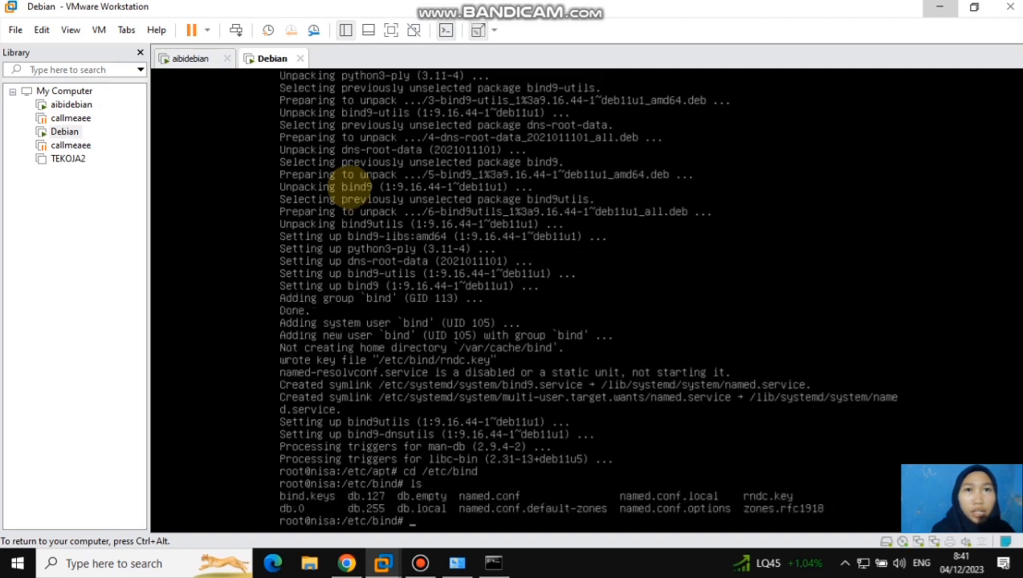
pyautogui.hotkey('ctrl', 'alt')
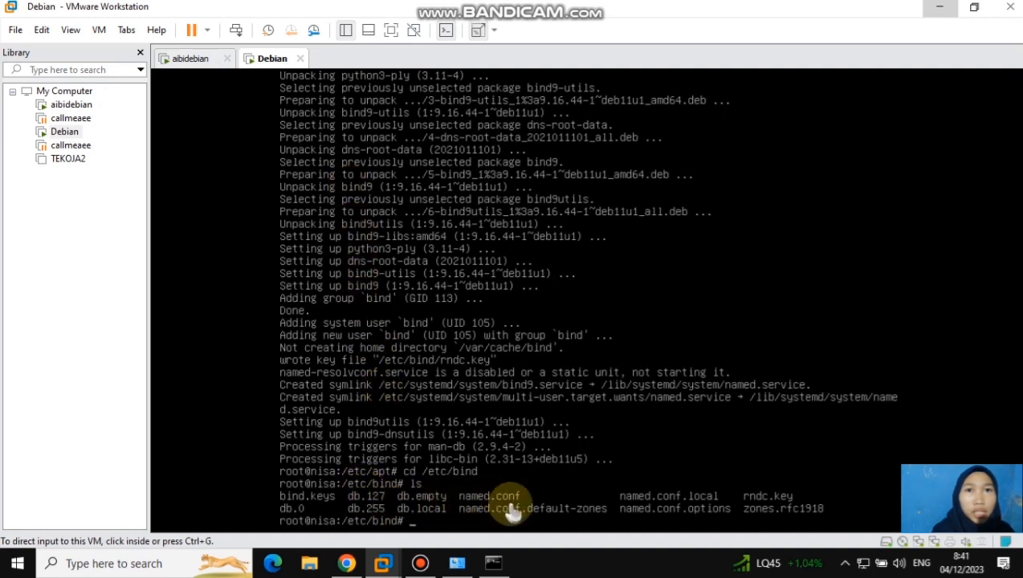
pyautogui.click(474, 518)
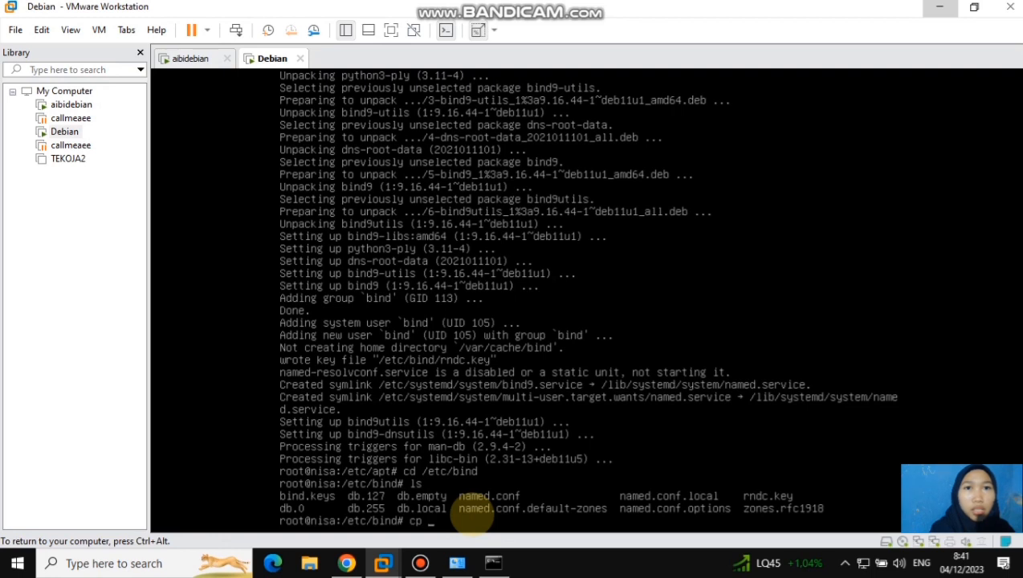
# Copy db.127 to db.195 as the reverse zone file
pyautogui.write('cp db')
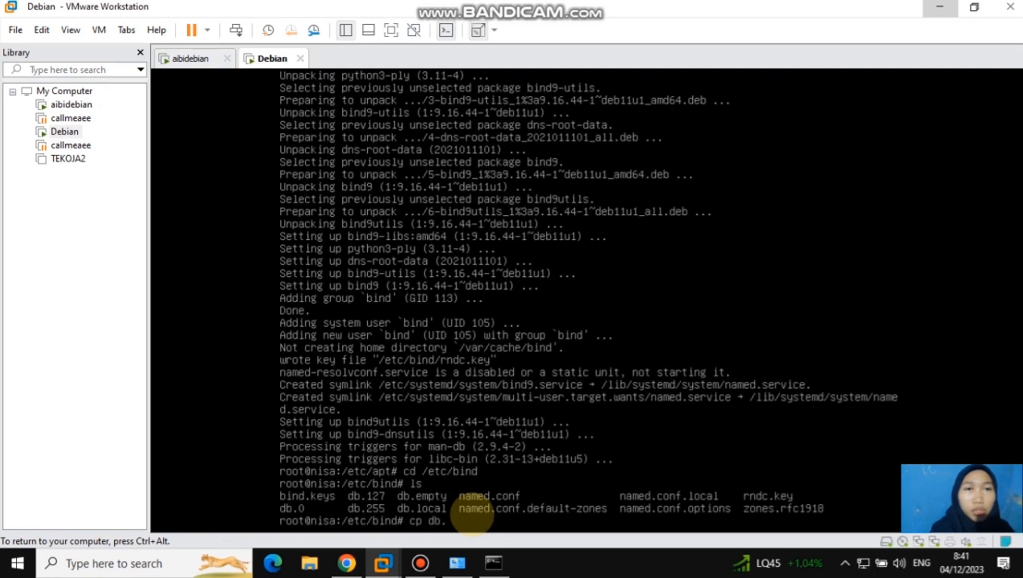
pyautogui.write('.127 db.195')
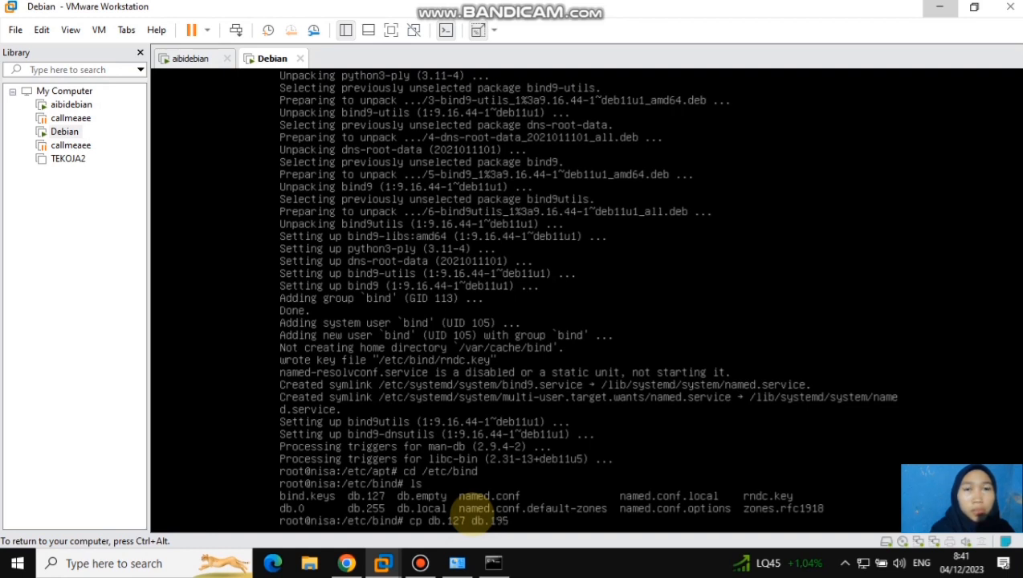
pyautogui.press('Return')
# Copy db.local to db.nurul as the forward zone file
pyautogui.write('c')
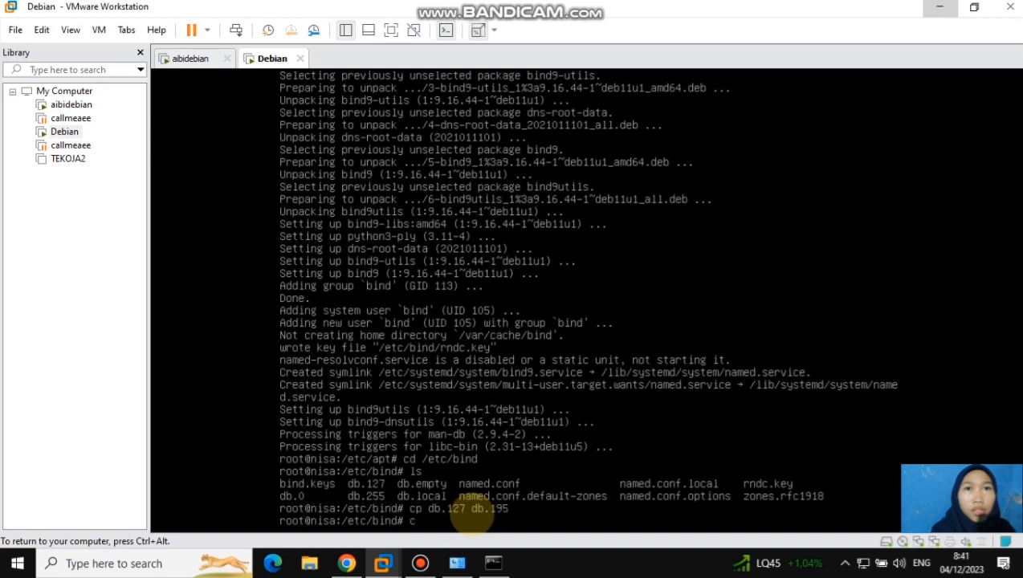
pyautogui.write('p.local')
pyautogui.press('BackSpace')
pyautogui.press('BackSpace')
pyautogui.press('BackSpace')
pyautogui.press('BackSpace')
pyautogui.press('BackSpace')
pyautogui.press('BackSpace')
pyautogui.press('BackSpace')
pyautogui.write('p db.local')
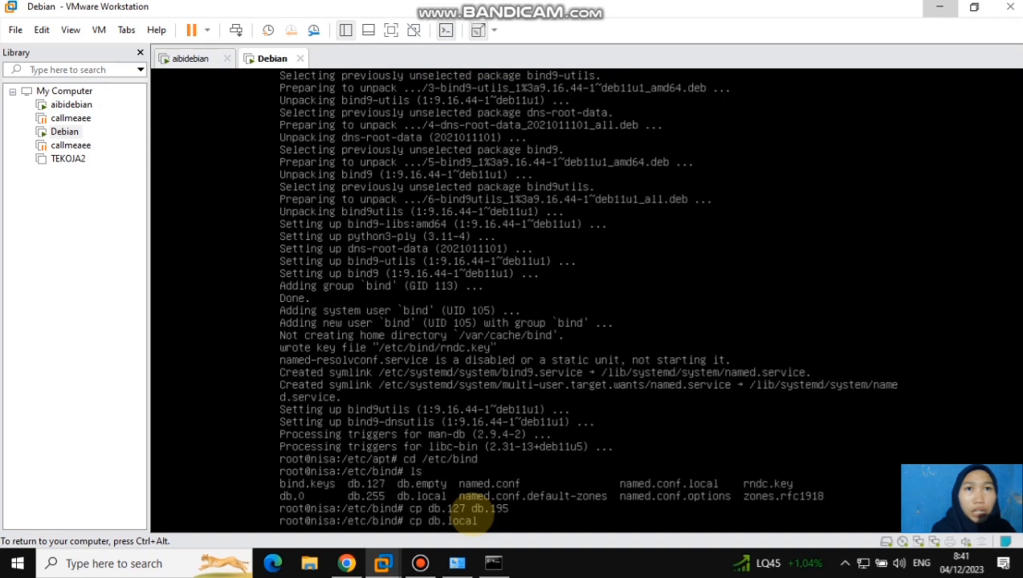
pyautogui.write(' db.nurul')
pyautogui.press('Return')
# Copy named.conf.default-zones to named.conf.default-zones2 in the same directory
pyautogui.write('cp n')
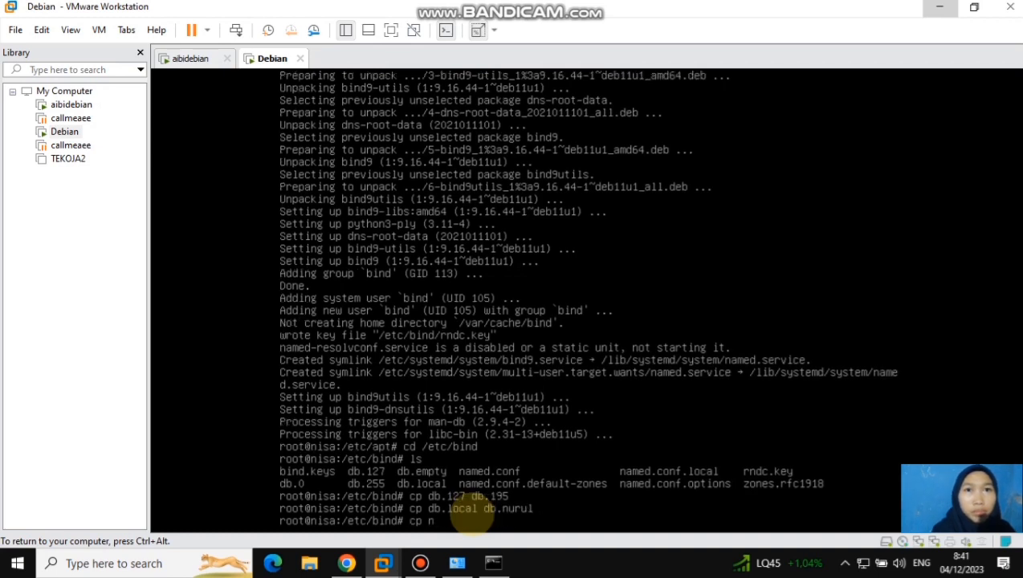
pyautogui.write('amed.conf.default-zones named.cont.default')
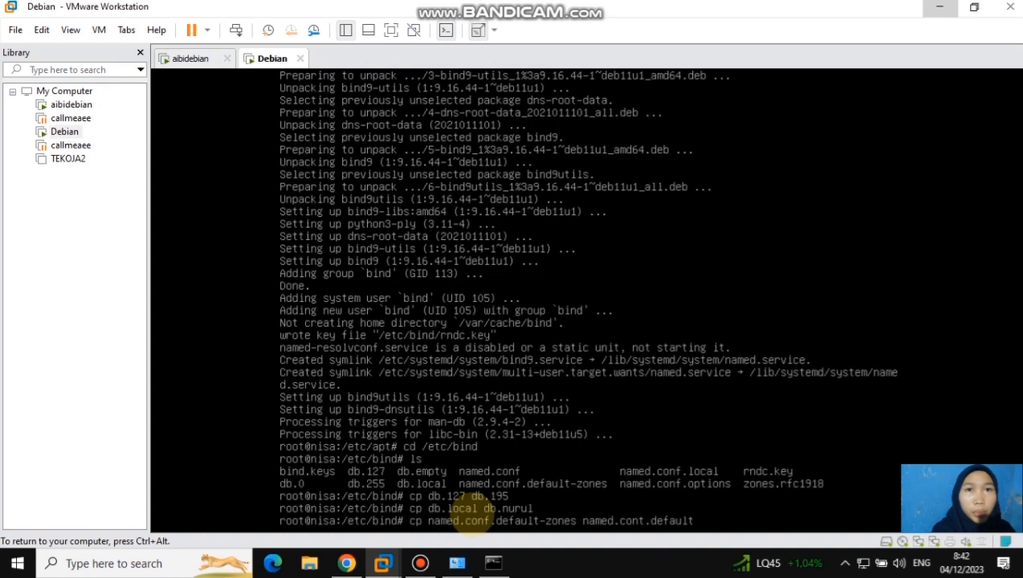
pyautogui.press('BackSpace')
pyautogui.press('BackSpace')
pyautogui.press('BackSpace')
pyautogui.press('BackSpace')
pyautogui.press('BackSpace')
pyautogui.press('BackSpace')
pyautogui.press('BackSpace')
pyautogui.press('BackSpace')
pyautogui.press('BackSpace')
pyautogui.press('BackSpace')
pyautogui.write('nf.')
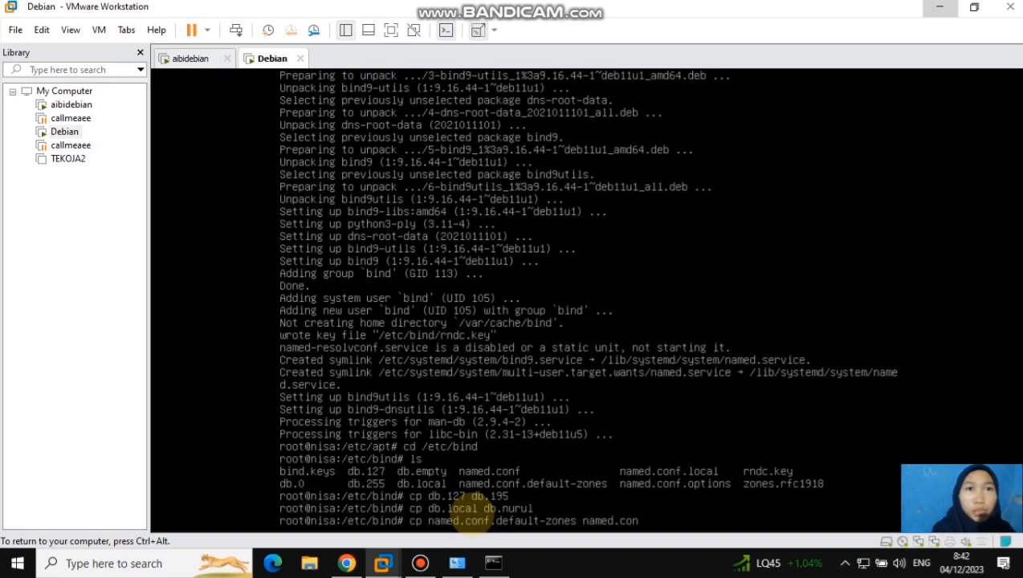
pyautogui.write('default-zones2')
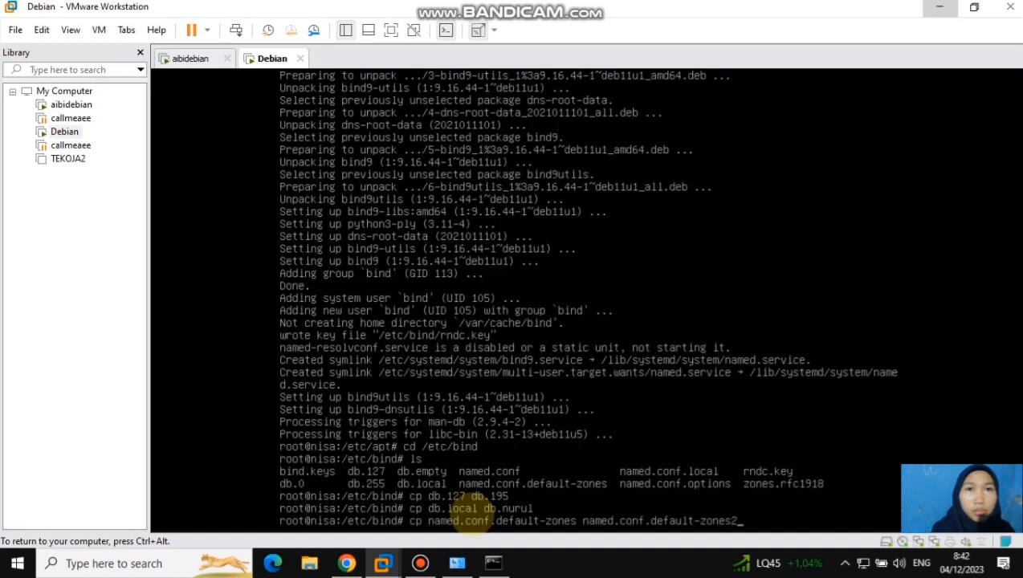
pyautogui.press('Return')
pyautogui.write('nano db')
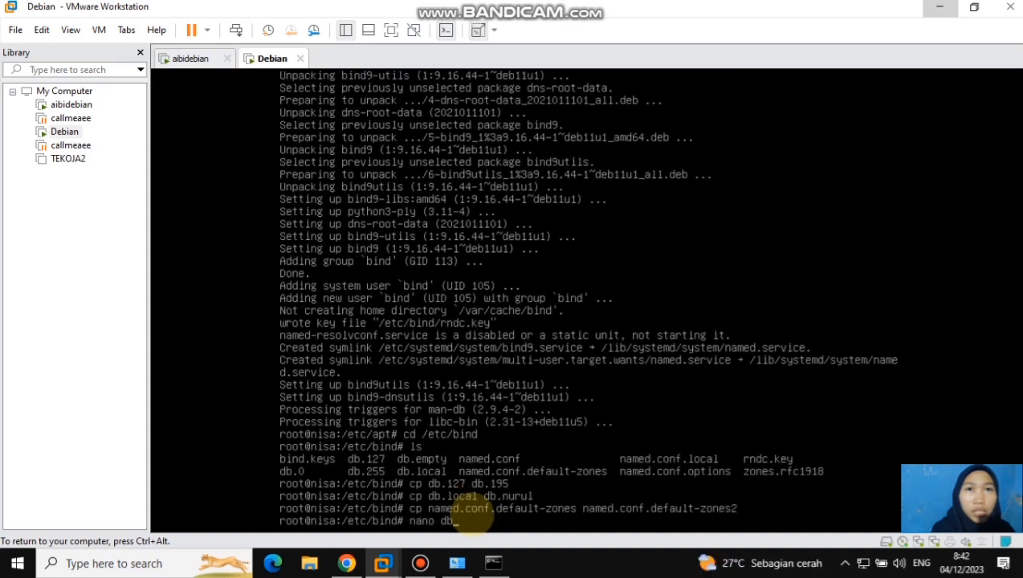
pyautogui.write('.195')
pyautogui.press('Return')
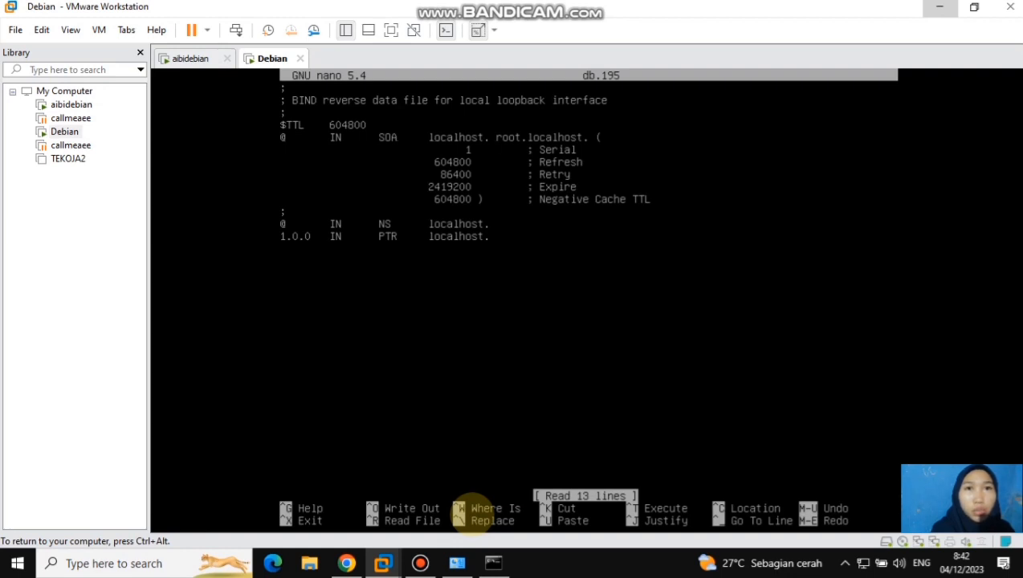
pyautogui.press('Right')
pyautogui.press('Right')
pyautogui.press('Right')
pyautogui.press('Right')
pyautogui.press('Right')
pyautogui.press('Right')
pyautogui.press('Right')
pyautogui.press('Right')
pyautogui.press('BackSpace')
pyautogui.press('BackSpace')
pyautogui.press('BackSpace')
pyautogui.press('BackSpace')
pyautogui.press('BackSpace')
pyautogui.press('BackSpace')
pyautogui.press('BackSpace')
pyautogui.press('BackSpace')
pyautogui.press('BackSpace')
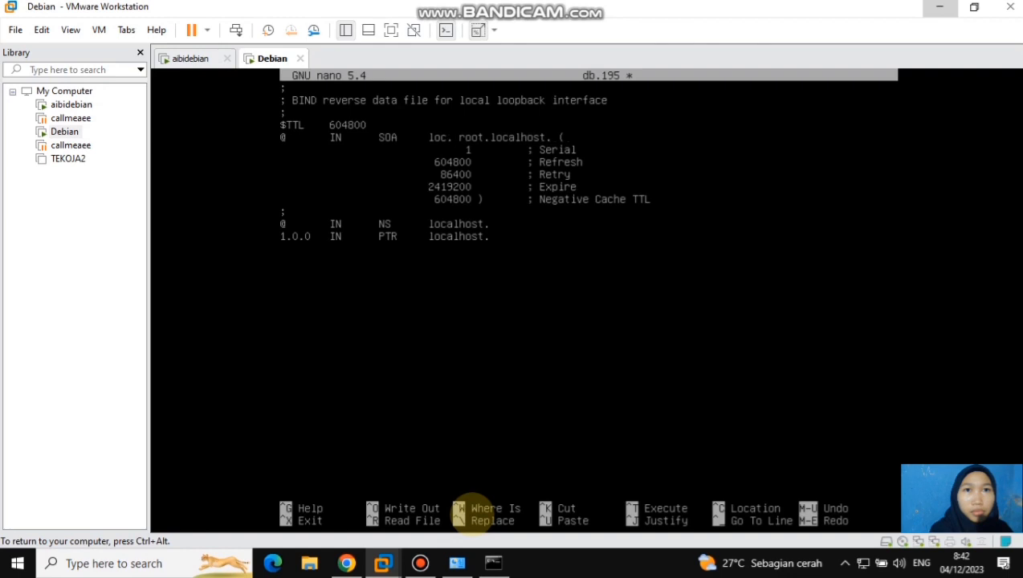
pyautogui.write('www')
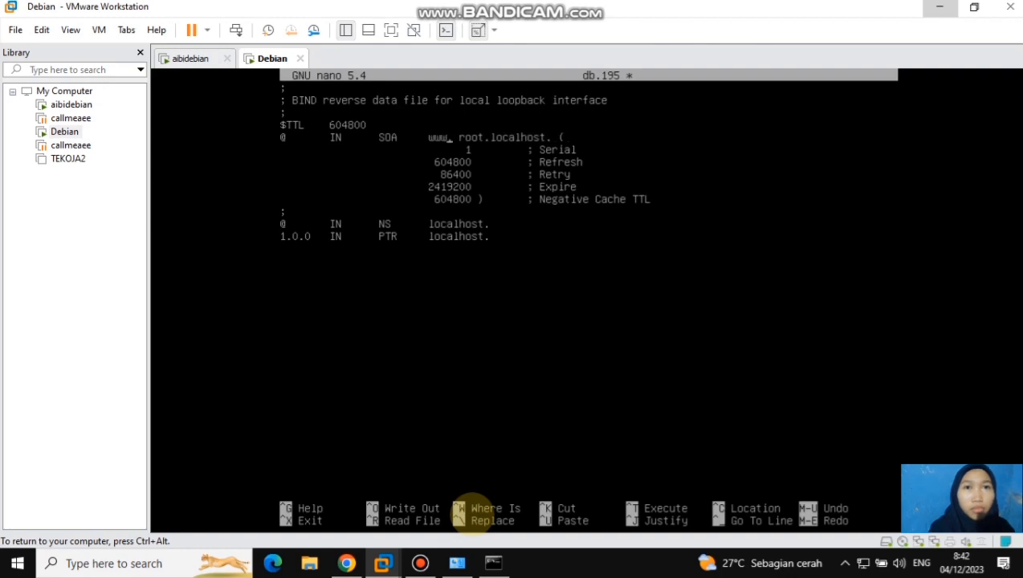
pyautogui.write('.nurul')
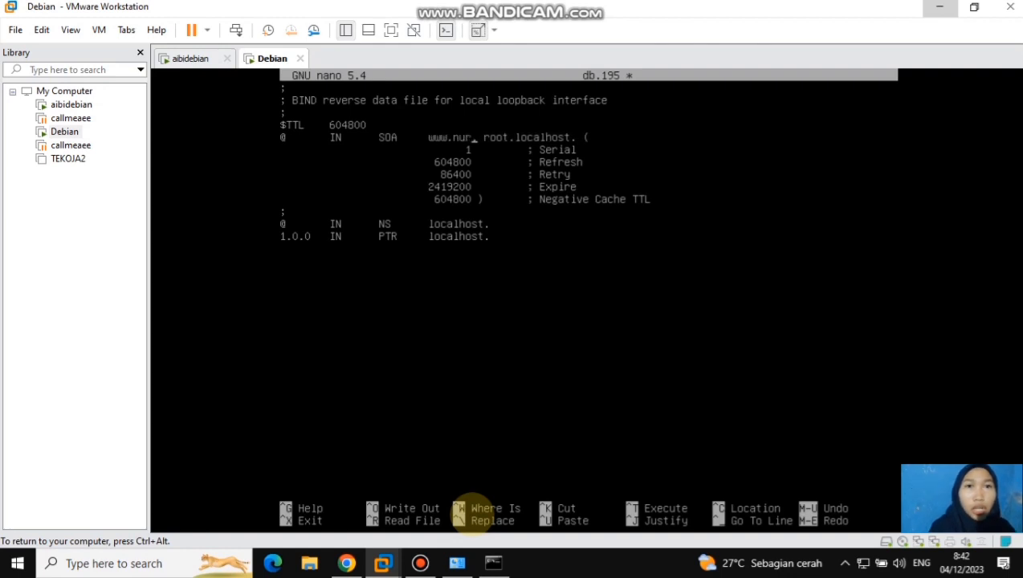
pyautogui.write('skahada')
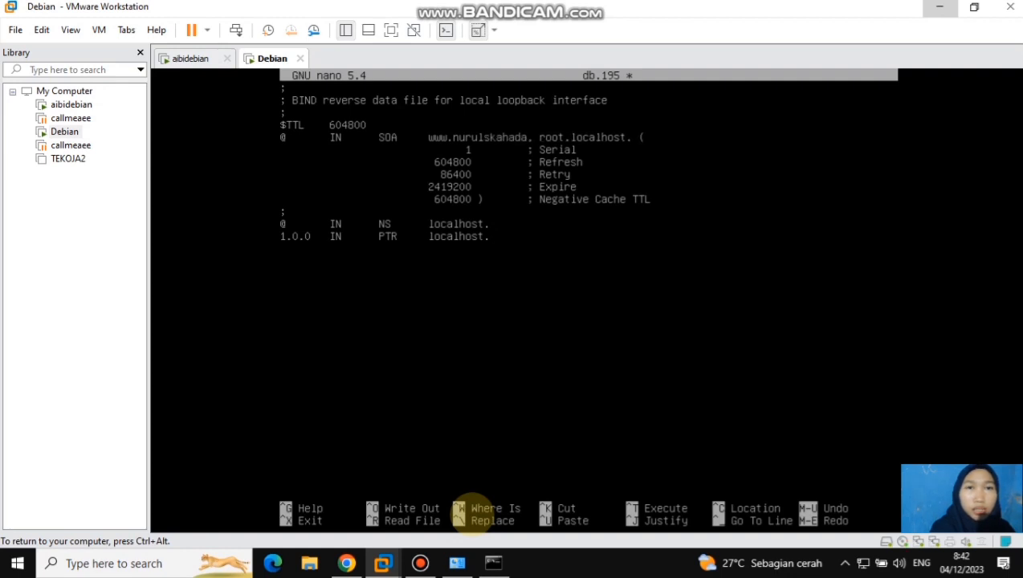
pyautogui.write('.net')
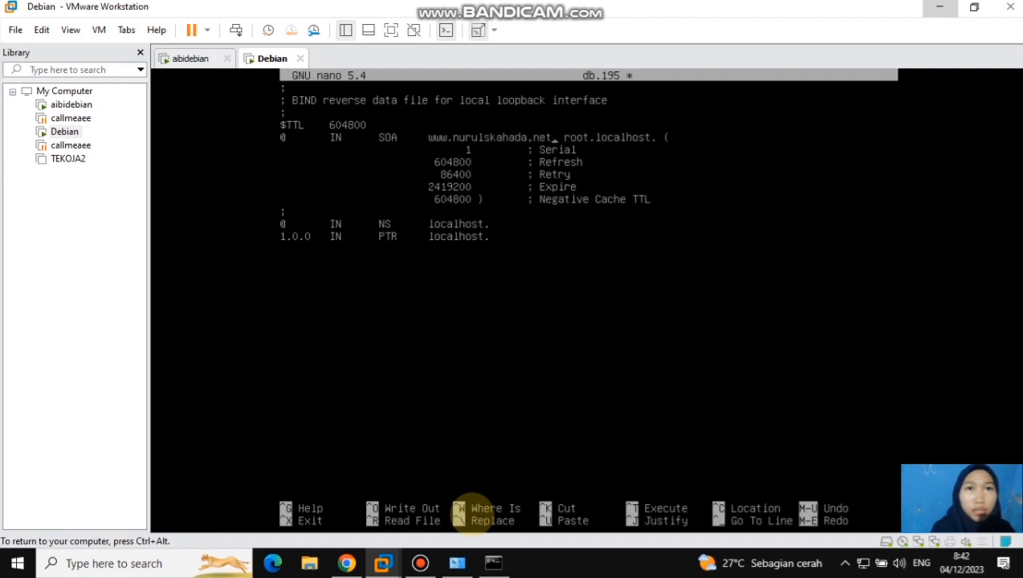
pyautogui.press('Delete')
pyautogui.press('Delete')
pyautogui.press('Delete')
pyautogui.press('Delete')
pyautogui.press('Delete')
pyautogui.press('Delete')
pyautogui.press('Delete')
pyautogui.press('Delete')
pyautogui.press('BackSpace')
pyautogui.write('www.nurulskahada.net')
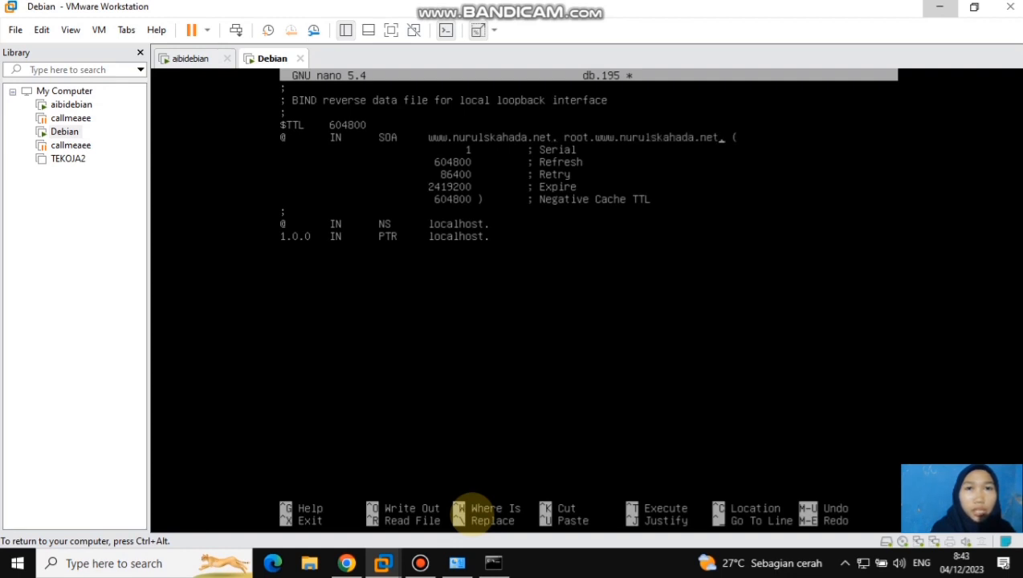
pyautogui.press('Left')
pyautogui.press('BackSpace')
pyautogui.press('BackSpace')
pyautogui.press('BackSpace')
pyautogui.press('BackSpace')
pyautogui.press('BackSpace')
pyautogui.press('BackSpace')
pyautogui.press('BackSpace')
pyautogui.press('BackSpace')
pyautogui.press('BackSpace')
pyautogui.write('www.nurulskahada.net')
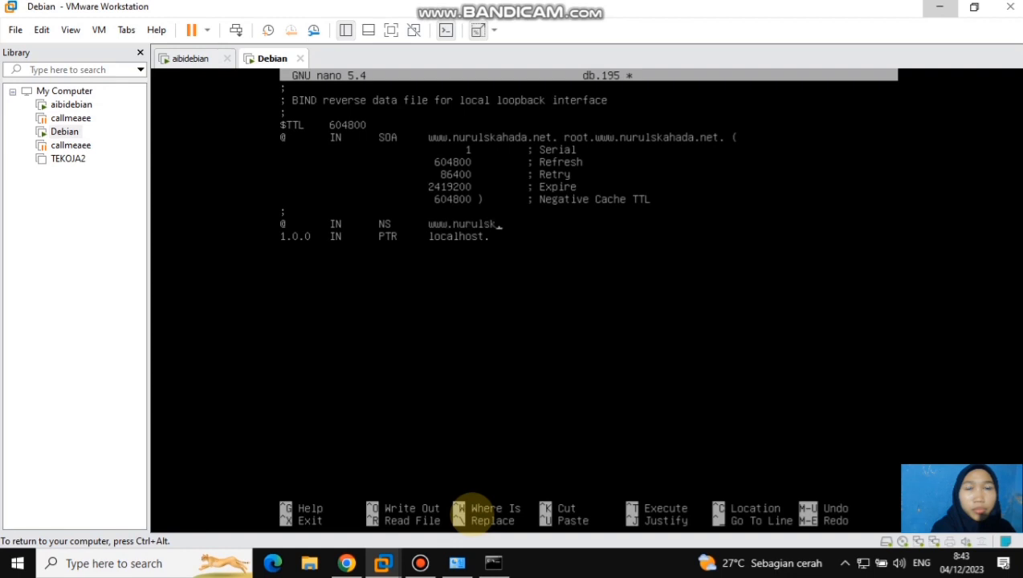
pyautogui.press('BackSpace')
pyautogui.press('BackSpace')
pyautogui.press('BackSpace')
pyautogui.press('BackSpace')
pyautogui.press('BackSpace')
pyautogui.press('BackSpace')
pyautogui.press('BackSpace')
pyautogui.press('BackSpace')
pyautogui.press('BackSpace')
pyautogui.write('www.nurulskahada.net')
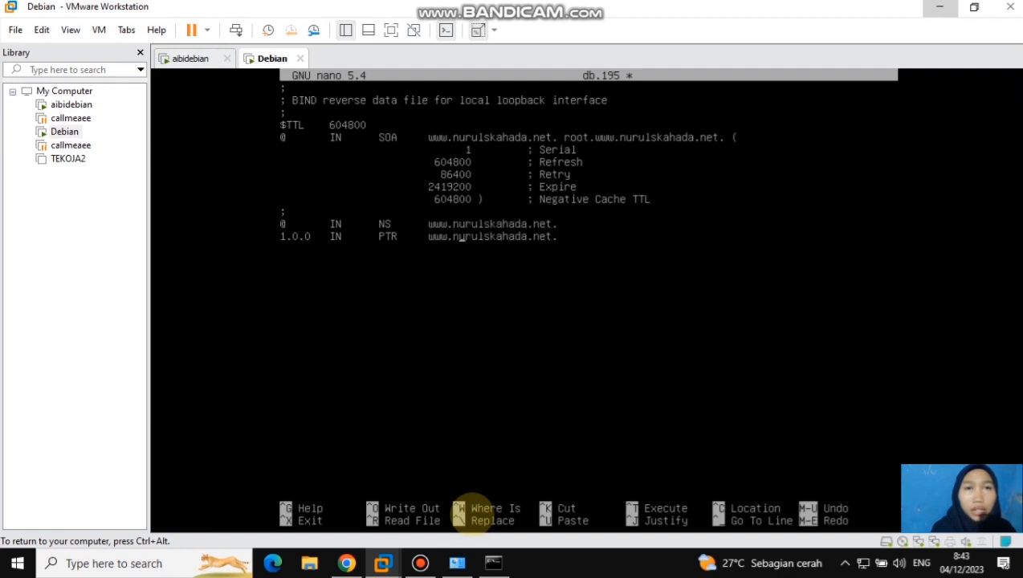
# Replace 1.0.0 at the start of the PTR record with 20, then save db.195 and exit nano
pyautogui.press('BackSpace')
pyautogui.press('BackSpace')
pyautogui.press('BackSpace')
pyautogui.write('20')
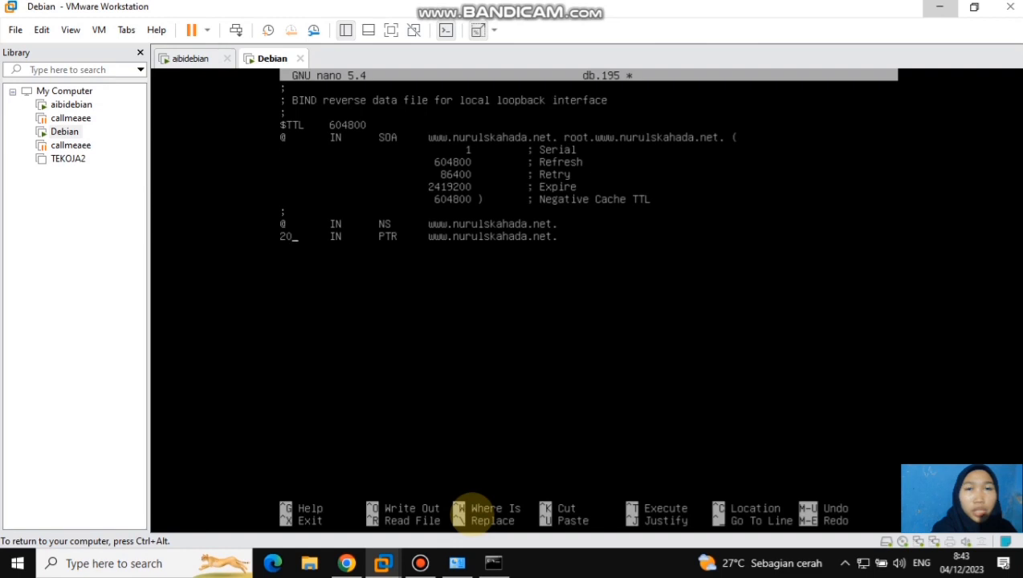
pyautogui.hotkey('ctrl', 'x')
pyautogui.press('y')
pyautogui.press('Return')
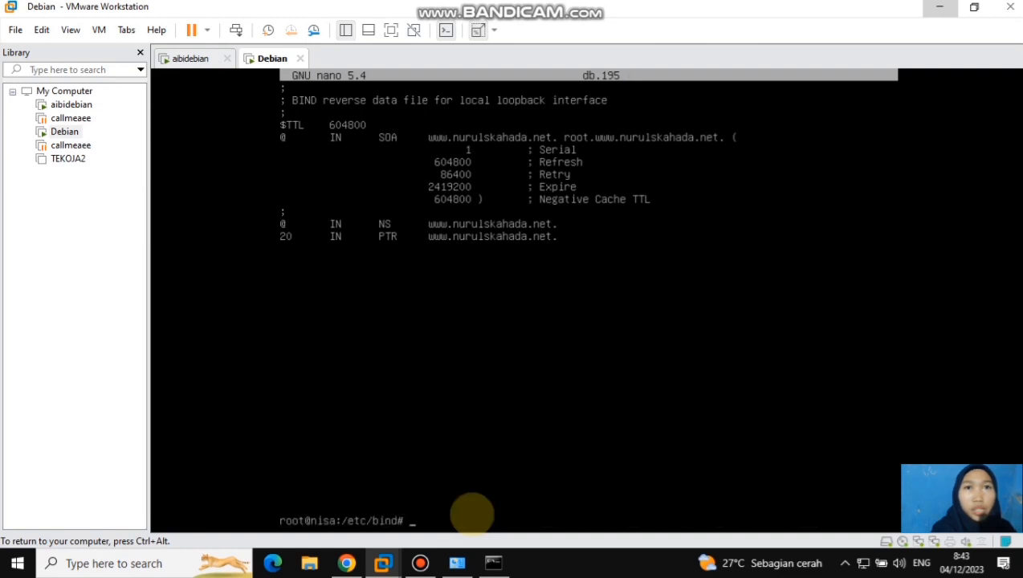
pyautogui.write('nano db.nurul')
pyautogui.press('Return')
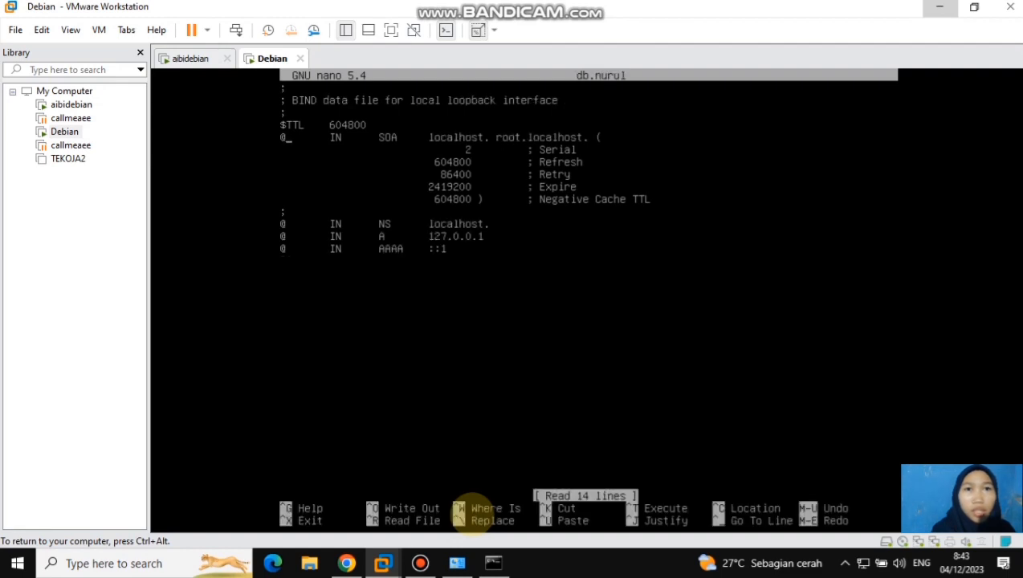
pyautogui.press('Right')
pyautogui.press('Right')
pyautogui.press('Right')
pyautogui.press('Right')
pyautogui.press('Right')
pyautogui.press('Right')
pyautogui.press('Right')
pyautogui.press('Right')
pyautogui.press('Right')
pyautogui.press('Right')
pyautogui.press('Right')
pyautogui.press('Right')
pyautogui.press('Right')
pyautogui.press('Right')
pyautogui.press('Right')
pyautogui.press('Right')
pyautogui.press('Right')
pyautogui.press('BackSpace')
pyautogui.press('BackSpace')
pyautogui.press('BackSpace')
pyautogui.press('BackSpace')
pyautogui.press('BackSpace')
pyautogui.press('BackSpace')
pyautogui.press('BackSpace')
pyautogui.press('BackSpace')
pyautogui.press('BackSpace')
pyautogui.write('www.nurulskahada.net')
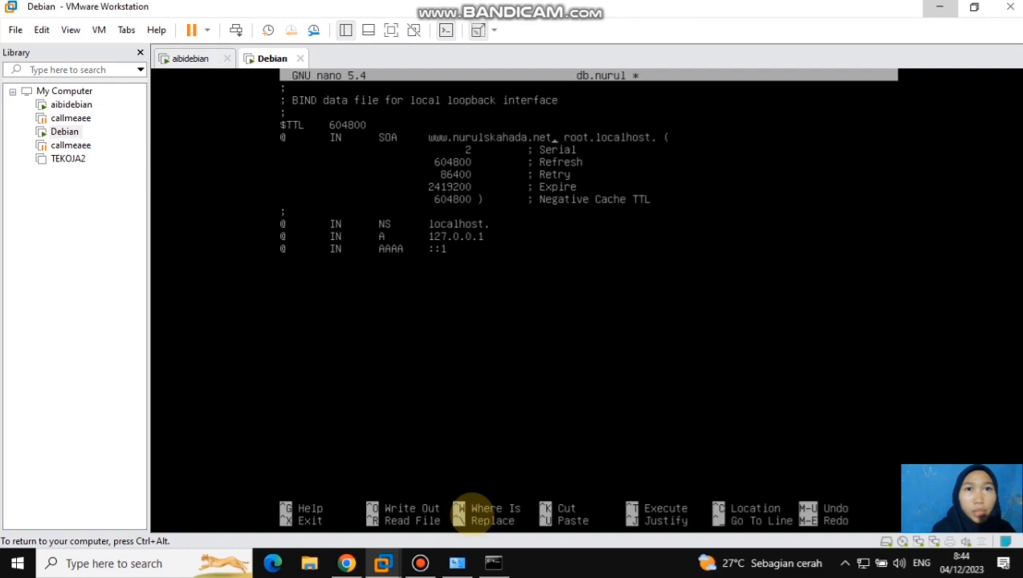
pyautogui.press('Right')
pyautogui.press('Right')
pyautogui.press('Right')
pyautogui.press('Right')
pyautogui.press('Right')
pyautogui.press('Right')
pyautogui.press('Right')
pyautogui.press('Right')
pyautogui.press('Right')
pyautogui.press('Right')
pyautogui.press('Right')
pyautogui.press('Right')
pyautogui.press('Right')
pyautogui.press('Right')
pyautogui.press('Right')
pyautogui.press('Right')
pyautogui.press('BackSpace')
pyautogui.press('BackSpace')
pyautogui.press('BackSpace')
pyautogui.press('BackSpace')
pyautogui.press('BackSpace')
pyautogui.press('BackSpace')
pyautogui.press('BackSpace')
pyautogui.press('BackSpace')
pyautogui.press('BackSpace')
pyautogui.write('www.nurulskahada.net')
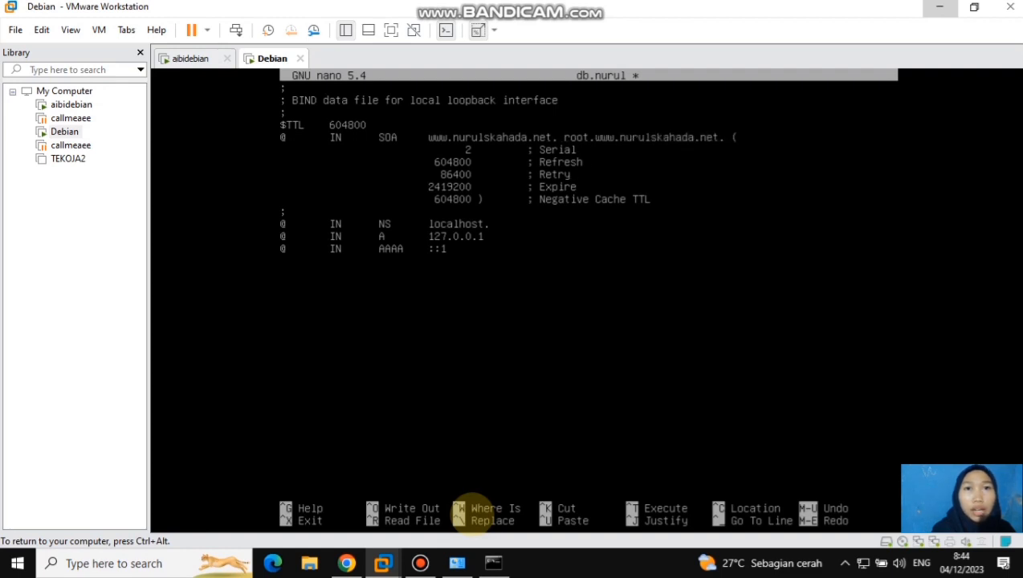
pyautogui.press('Down')
pyautogui.press('Down')
pyautogui.press('Down')
pyautogui.press('Down')
pyautogui.press('Down')
pyautogui.press('Down')
pyautogui.press('Down')
pyautogui.press('BackSpace')
pyautogui.press('BackSpace')
pyautogui.press('BackSpace')
pyautogui.press('BackSpace')
pyautogui.press('BackSpace')
pyautogui.press('BackSpace')
pyautogui.press('BackSpace')
pyautogui.press('BackSpace')
pyautogui.press('BackSpace')
pyautogui.press('BackSpace')
pyautogui.write('www.nurulskahada.net')
# Set the address in both the A and AAAA records of db.nurul to 195.168.40.20
pyautogui.press('Down')
pyautogui.press('BackSpace')
pyautogui.press('BackSpace')
pyautogui.press('BackSpace')
pyautogui.press('BackSpace')
pyautogui.press('BackSpace')
pyautogui.press('BackSpace')
pyautogui.press('BackSpace')
pyautogui.press('BackSpace')
pyautogui.press('BackSpace')
pyautogui.write('195.168.40.20')
pyautogui.press('Down')
pyautogui.press('BackSpace')
pyautogui.press('BackSpace')
pyautogui.press('BackSpace')
pyautogui.write('195.168.40.20')
# Turn the AAAA record into an A record with the host name www, then save db.nurul and exit nano
pyautogui.press('Left')
pyautogui.press('Left')
pyautogui.press('Left')
pyautogui.press('Left')
pyautogui.press('Left')
pyautogui.press('Left')
pyautogui.press('Left')
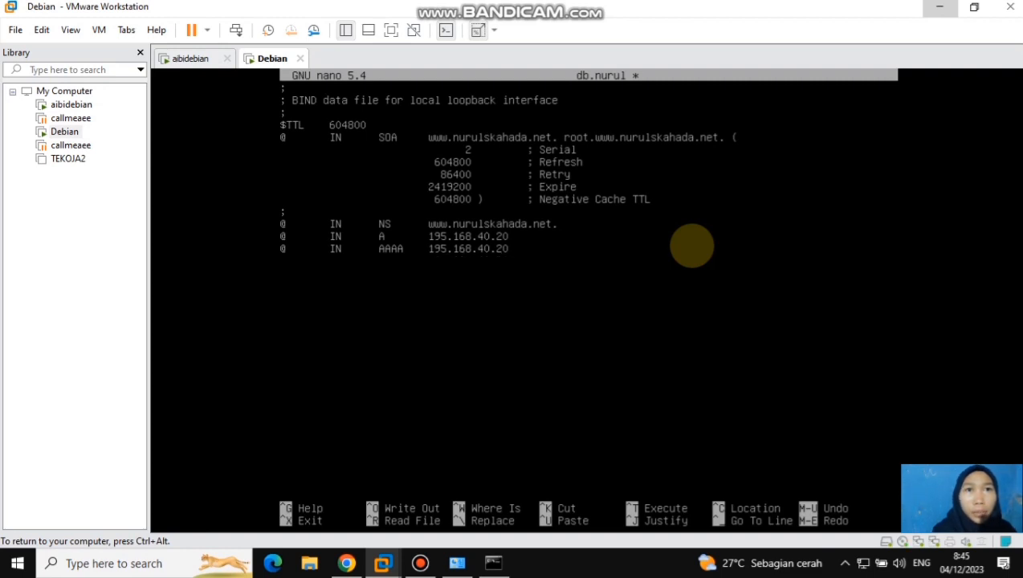
pyautogui.press('BackSpace')
pyautogui.press('BackSpace')
pyautogui.press('BackSpace')
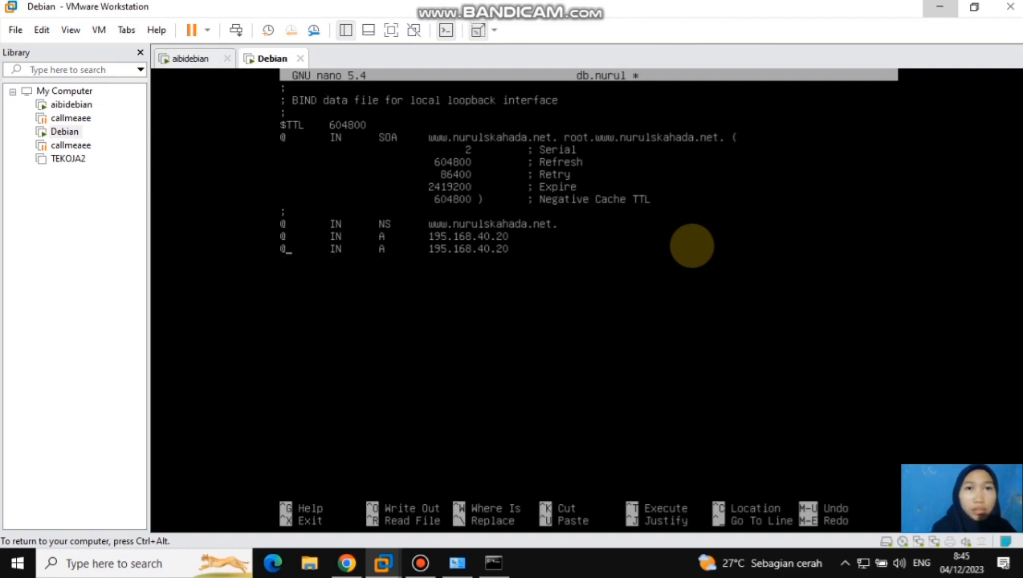
pyautogui.write('www')
pyautogui.hotkey('ctrl', 'x')
pyautogui.press('y')
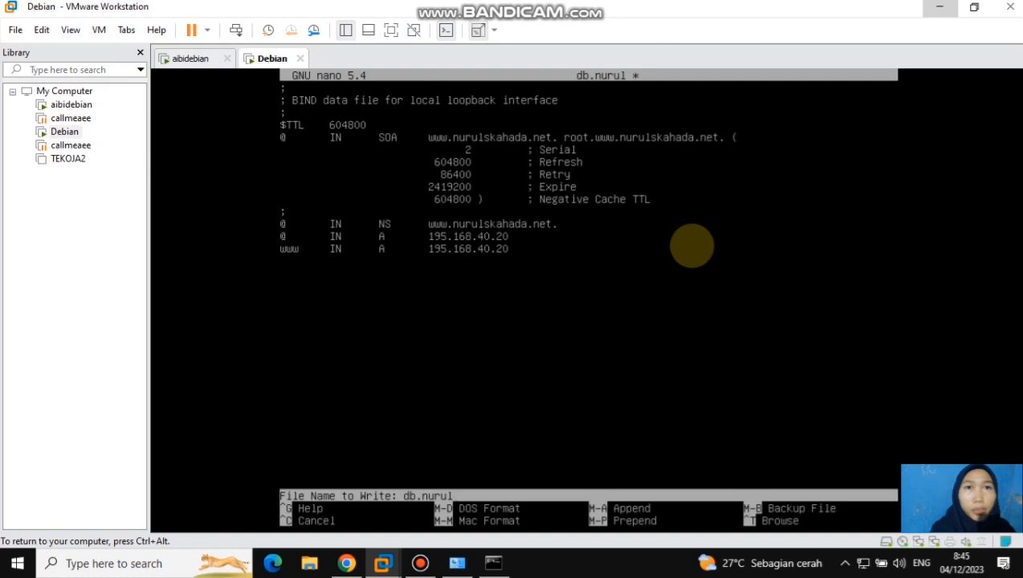
pyautogui.press('Return')
# Open named.conf.default-zones from /etc/bind in nano
pyautogui.write('nano named.conf')
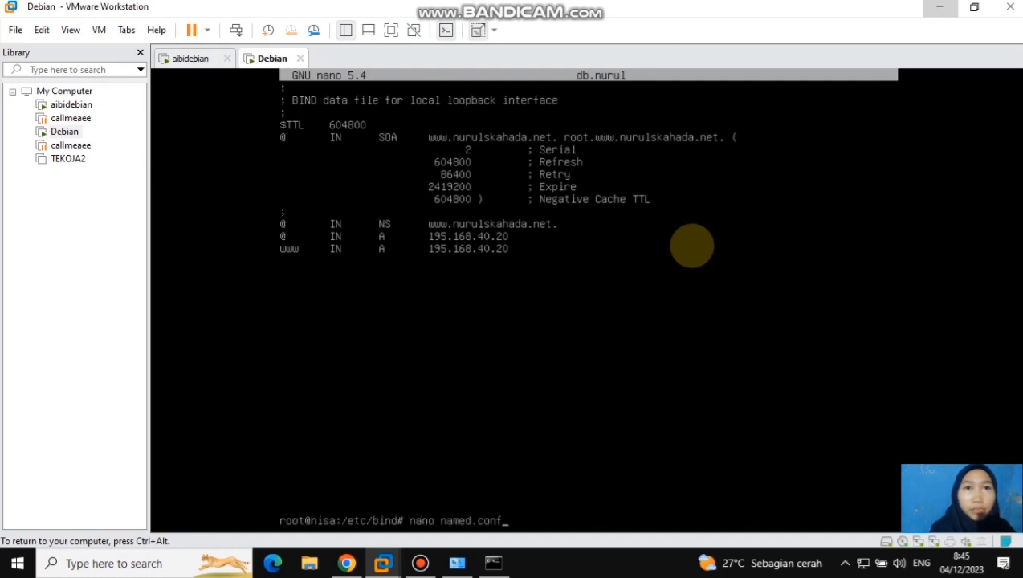
pyautogui.write('.default-zone')
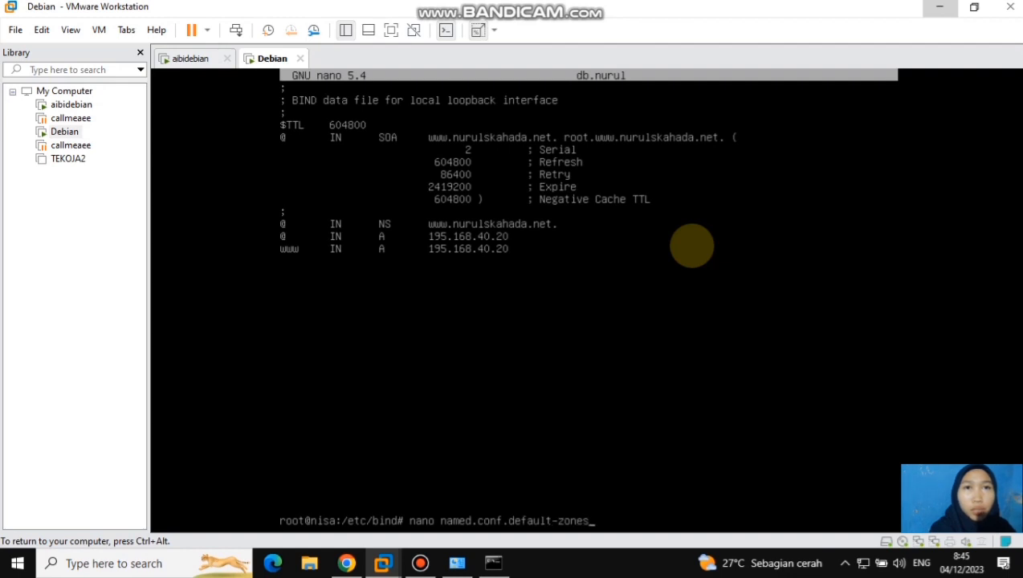
pyautogui.write('s')
pyautogui.press('Return')
pyautogui.press('Right')
pyautogui.press('Right')
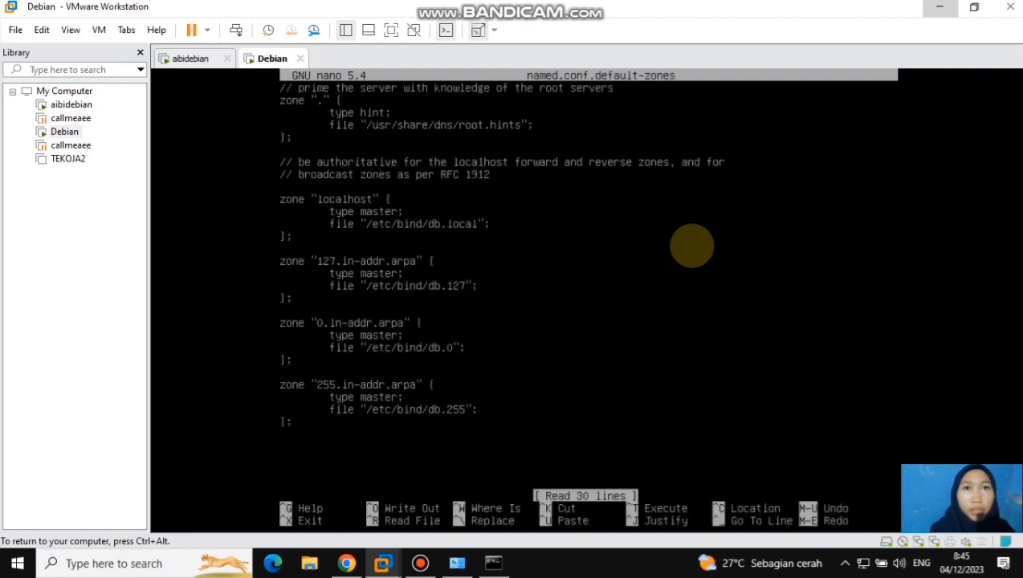
pyautogui.press('BackSpace')
pyautogui.press('BackSpace')
pyautogui.press('BackSpace')
pyautogui.press('BackSpace')
pyautogui.press('BackSpace')
pyautogui.press('BackSpace')
pyautogui.press('BackSpace')
pyautogui.press('BackSpace')
pyautogui.press('BackSpace')
pyautogui.write('www')
pyautogui.write('.nuruls')
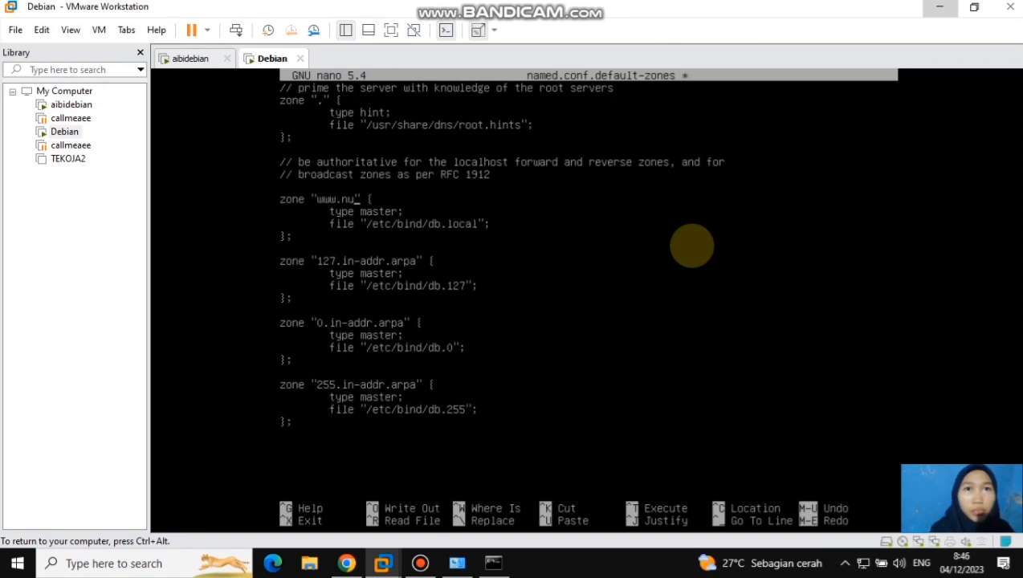
pyautogui.write('kahada')
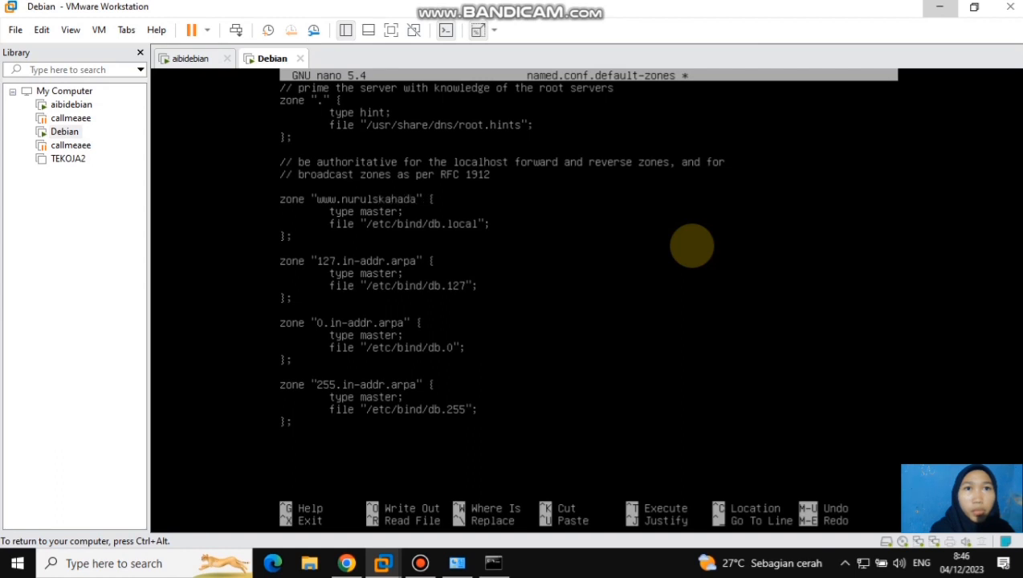
pyautogui.write('.net')
pyautogui.press('BackSpace')
pyautogui.press('BackSpace')
pyautogui.press('BackSpace')
pyautogui.press('BackSpace')
pyautogui.press('BackSpace')
pyautogui.write('nurul')
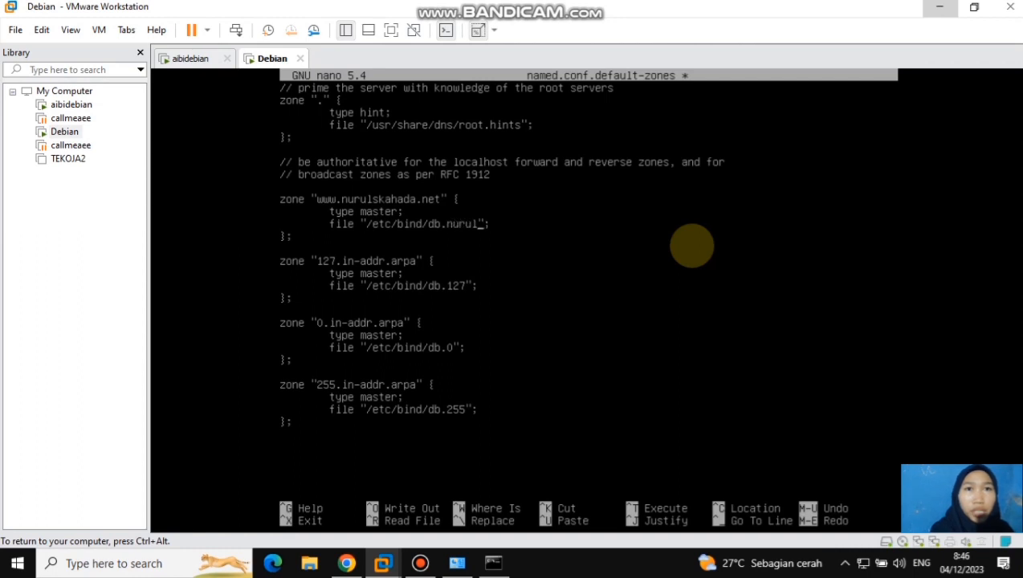
# Rename the 127.in-addr.arpa reverse zone to 195.in-addr.arpa
pyautogui.press('Left')
pyautogui.press('Left')
pyautogui.press('Left')
pyautogui.press('Left')
pyautogui.press('Left')
pyautogui.press('Left')
pyautogui.press('Left')
pyautogui.press('Left')
pyautogui.press('Left')
pyautogui.press('Left')
pyautogui.press('Left')
pyautogui.press('Left')
pyautogui.press('Left')
pyautogui.press('BackSpace')
pyautogui.press('BackSpace')
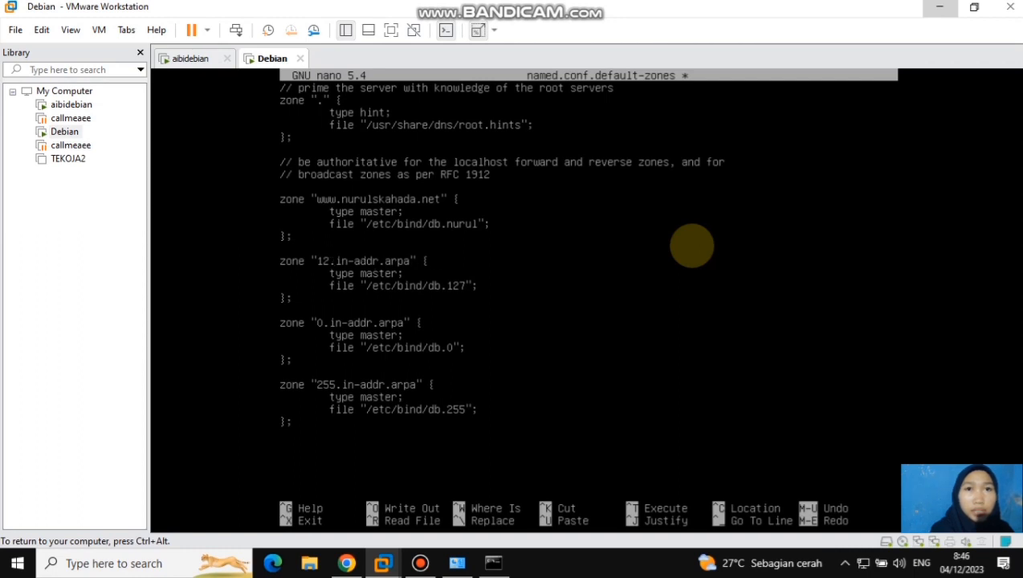
pyautogui.write('95')
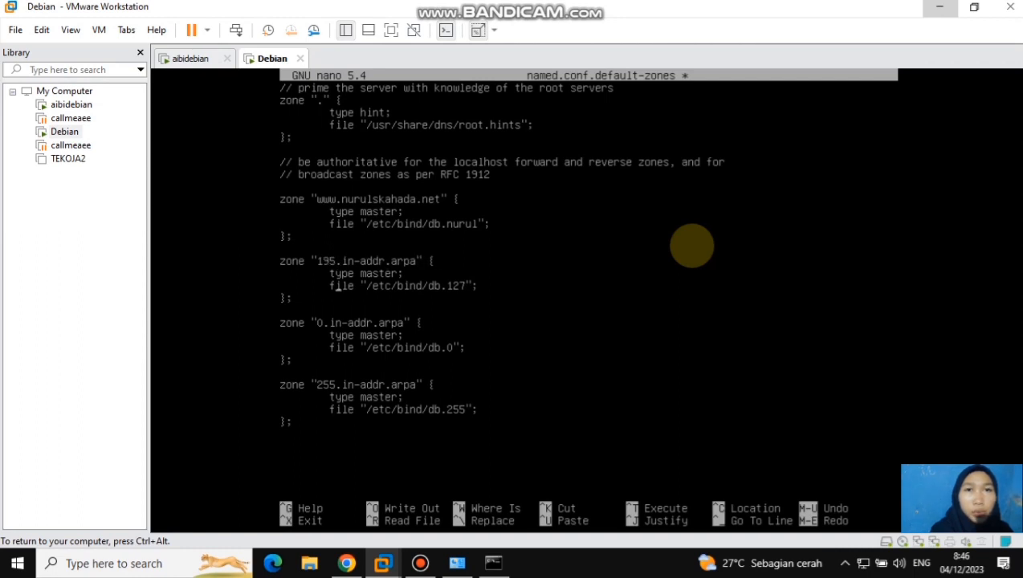
# Set the 195.in-addr.arpa zone's file to /etc/bind/db.195, then save named.conf.default-zones and exit nano
pyautogui.press('BackSpace')
pyautogui.press('BackSpace')
pyautogui.write('95')
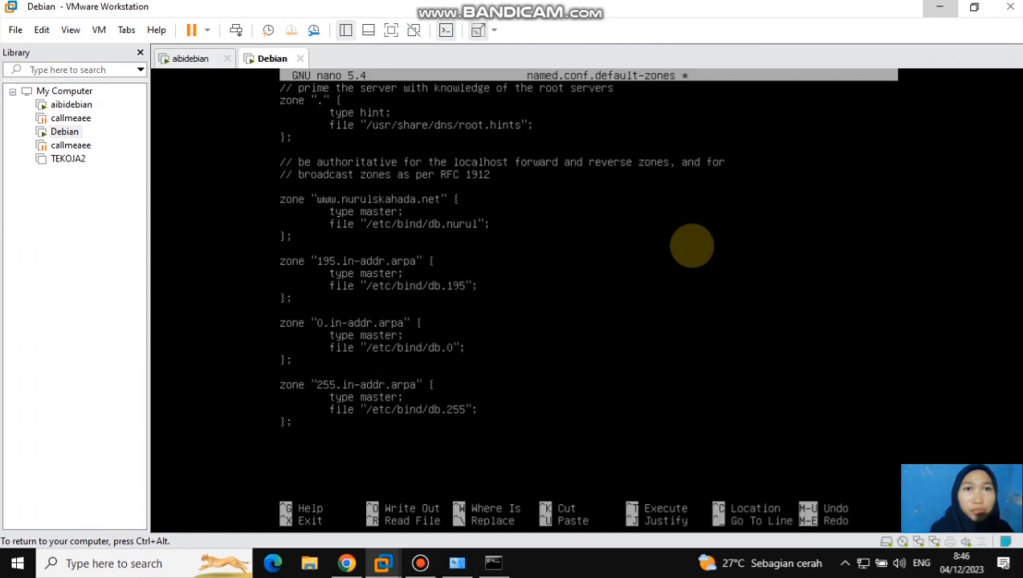
pyautogui.hotkey('ctrl', 'x')
pyautogui.press('y')
pyautogui.press('Return')
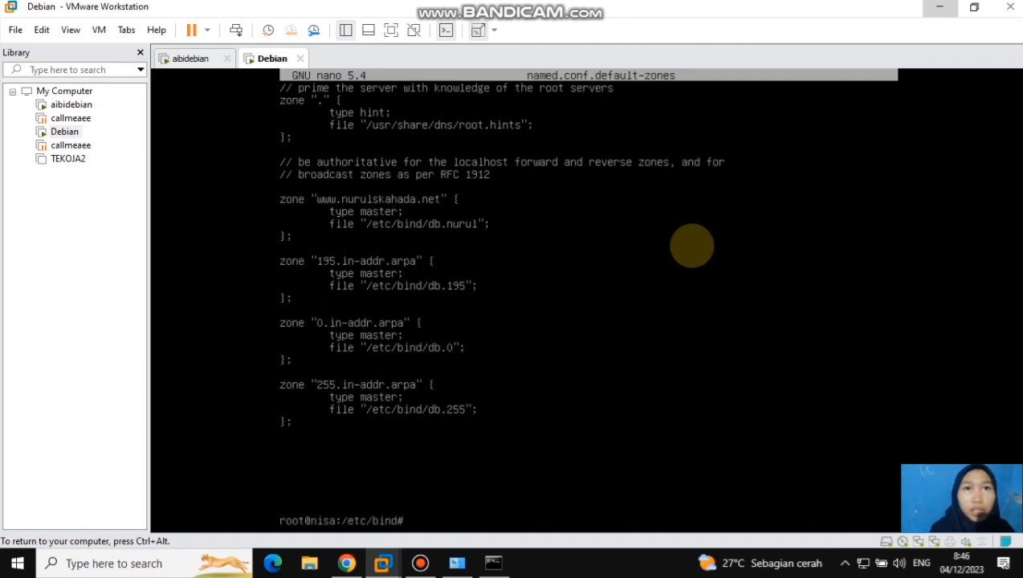
# Restart the named service with systemctl
pyautogui.write('su')
pyautogui.write('ystemc')
pyautogui.write('tl re')
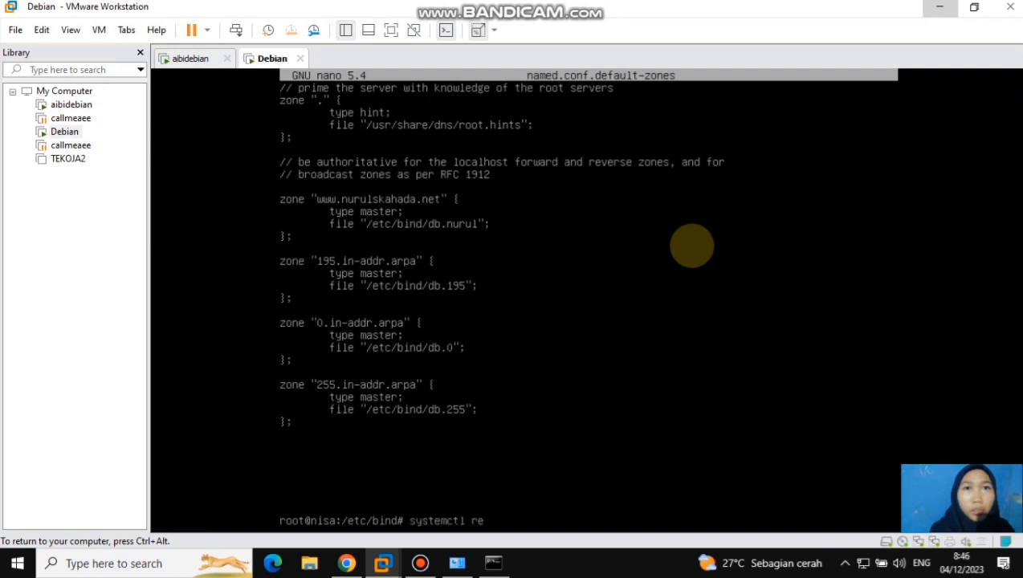
pyautogui.write('start named')
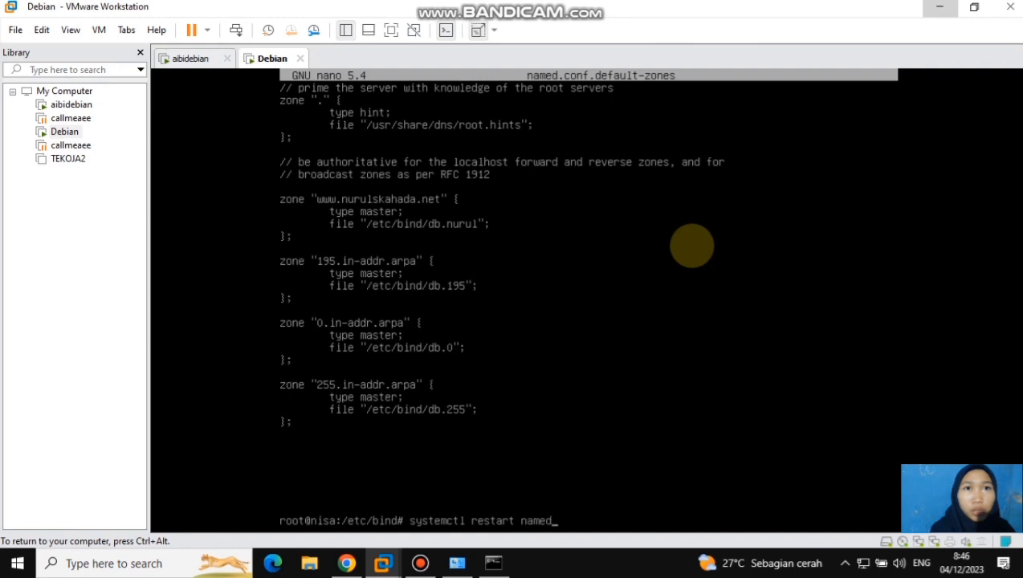
pyautogui.press('Return')
# Open /etc/resolv.conf in nano and replace the domain line with nameserver 195.168.40.20
pyautogui.write('nano /')
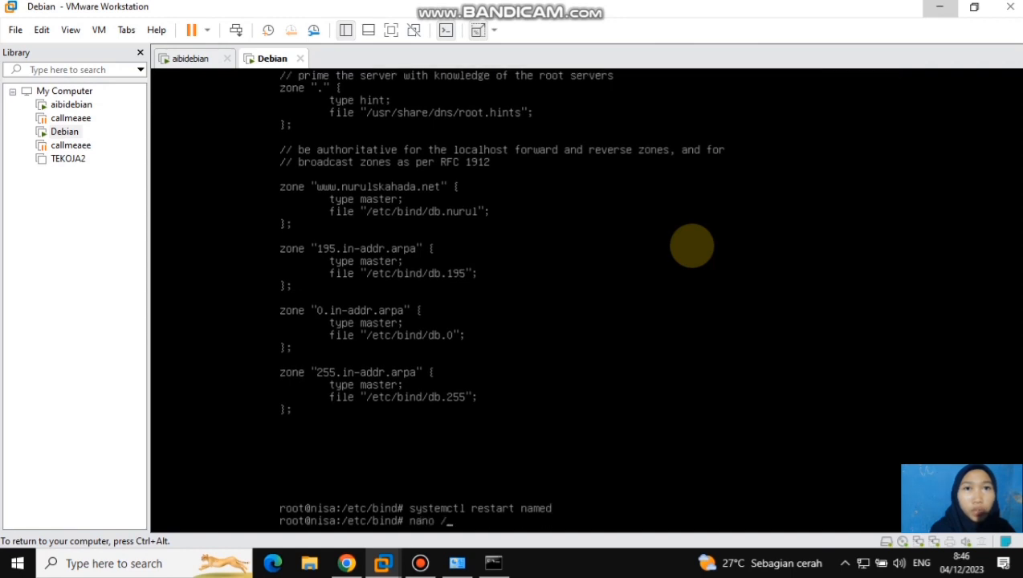
pyautogui.write('etc/resolv.conf')
pyautogui.press('Return')
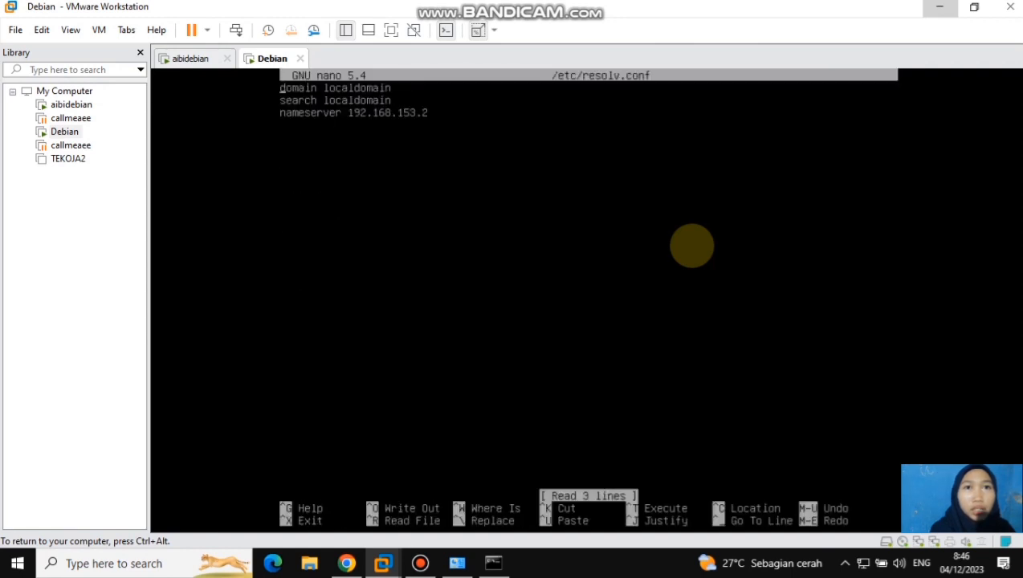
pyautogui.press('Delete')
pyautogui.press('Delete')
pyautogui.press('Delete')
pyautogui.press('Delete')
pyautogui.press('Delete')
pyautogui.press('Delete')
pyautogui.press('Delete')
pyautogui.press('Delete')
pyautogui.press('Delete')
pyautogui.press('Delete')
pyautogui.press('Delete')
pyautogui.press('Delete')
pyautogui.press('Delete')
pyautogui.press('Delete')
pyautogui.press('Delete')
pyautogui.press('Delete')
pyautogui.press('Delete')
pyautogui.press('Delete')
pyautogui.write('nameserver 195.168.40.20')
pyautogui.press('Down')
pyautogui.press('BackSpace')
pyautogui.press('BackSpace')
pyautogui.press('BackSpace')
pyautogui.press('BackSpace')
pyautogui.press('BackSpace')
pyautogui.press('BackSpace')
pyautogui.press('BackSpace')
pyautogui.press('BackSpace')
pyautogui.press('BackSpace')
pyautogui.press('BackSpace')
pyautogui.press('BackSpace')
pyautogui.write('www.nurulskahada.net')
# Remove the old nameserver line below the search line, then save /etc/resolv.conf and exit nano
pyautogui.press('Down')
pyautogui.press('BackSpace')
pyautogui.press('BackSpace')
pyautogui.press('BackSpace')
pyautogui.press('BackSpace')
pyautogui.press('BackSpace')
pyautogui.press('BackSpace')
pyautogui.press('BackSpace')
pyautogui.press('BackSpace')
pyautogui.press('BackSpace')
pyautogui.press('BackSpace')
pyautogui.press('BackSpace')
pyautogui.press('BackSpace')
pyautogui.press('BackSpace')
pyautogui.press('BackSpace')
pyautogui.press('BackSpace')
pyautogui.press('BackSpace')
pyautogui.press('BackSpace')
pyautogui.press('BackSpace')
pyautogui.press('BackSpace')
pyautogui.press('BackSpace')
pyautogui.hotkey('ctrl', 'x')
pyautogui.press('y')
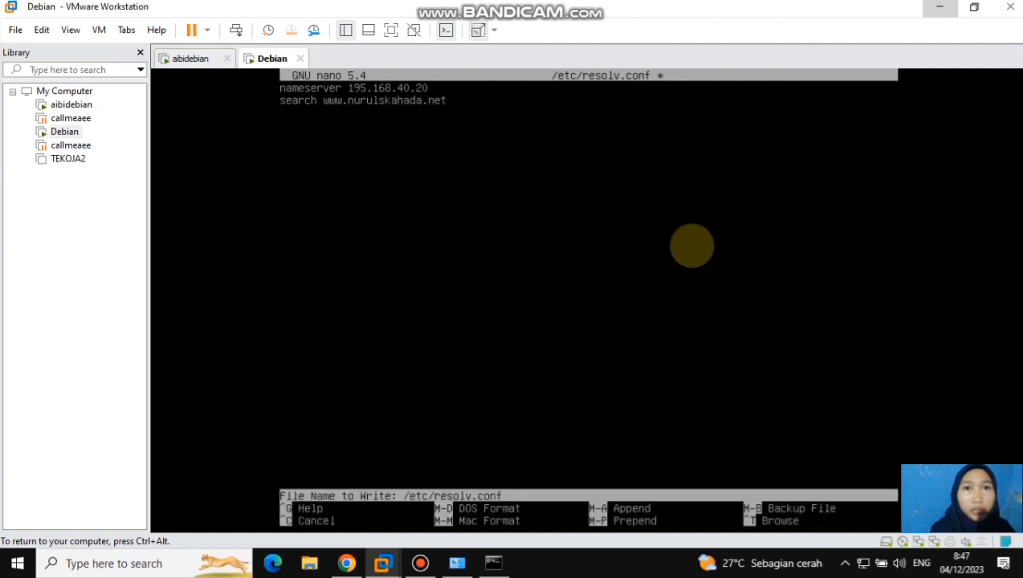
pyautogui.press('Return')
# Restart the bind9 service with systemctl
pyautogui.write('systemctl restart')
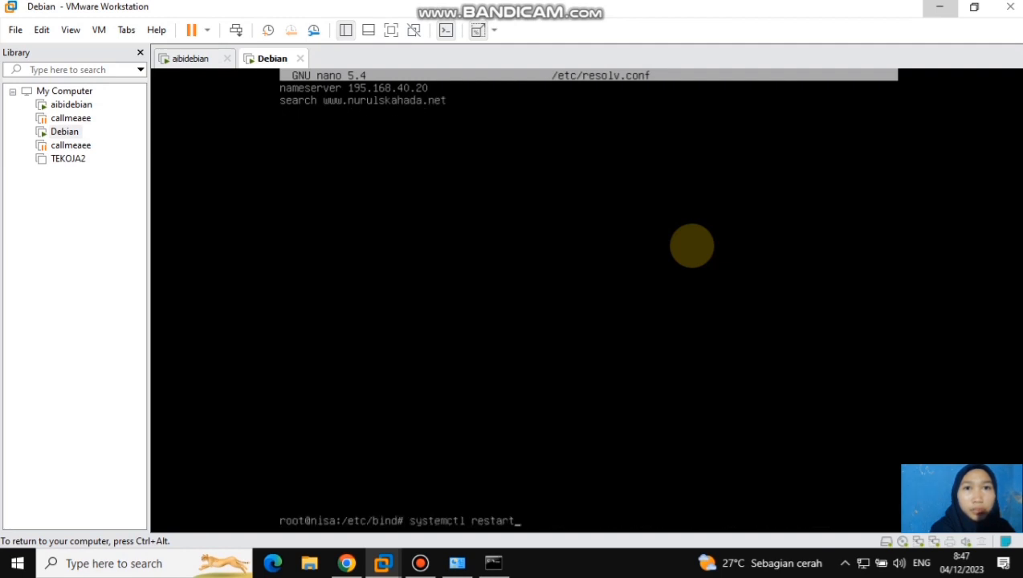
pyautogui.write(' bind9')
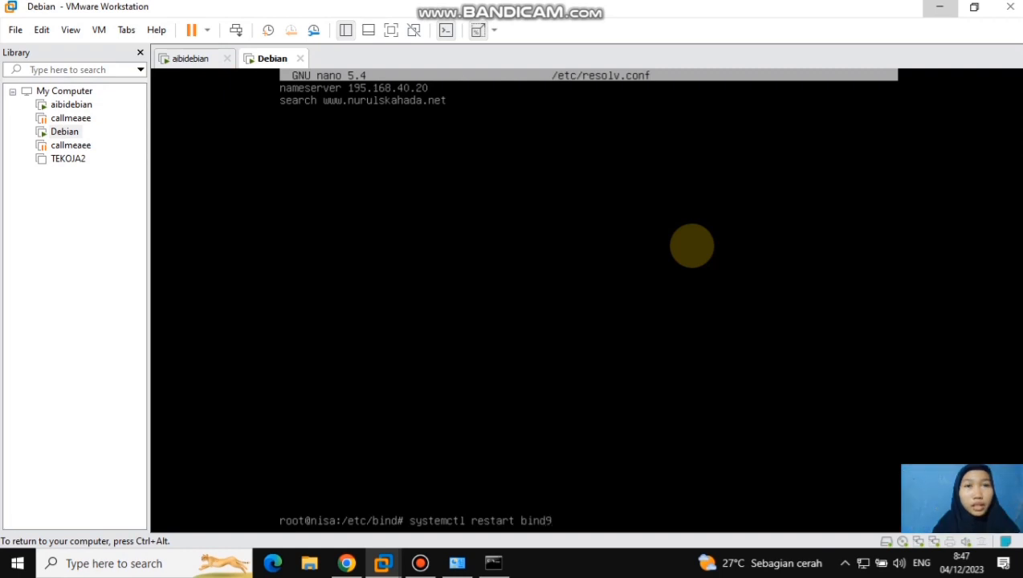
pyautogui.press('Return')
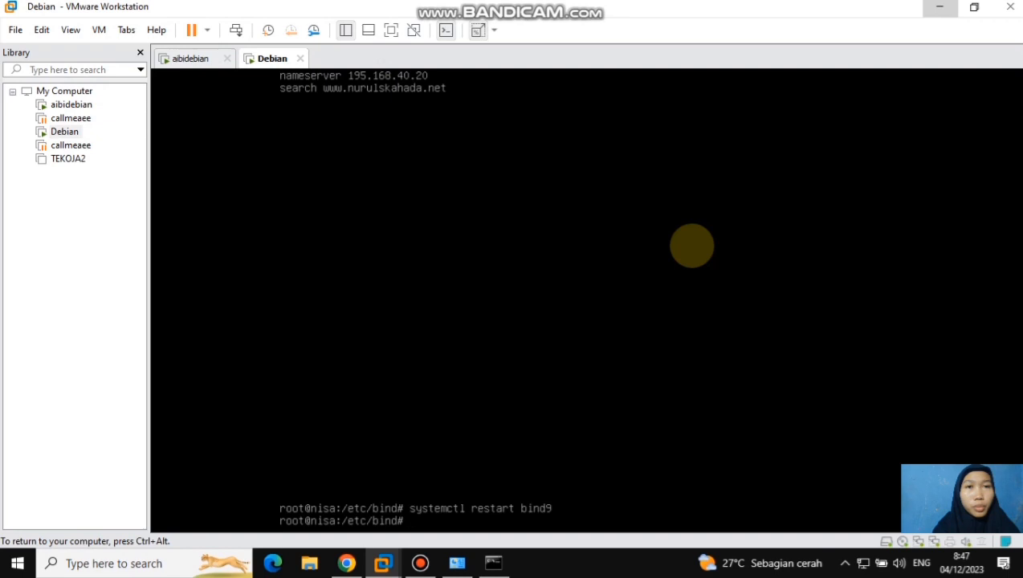
pyautogui.write('nslook')
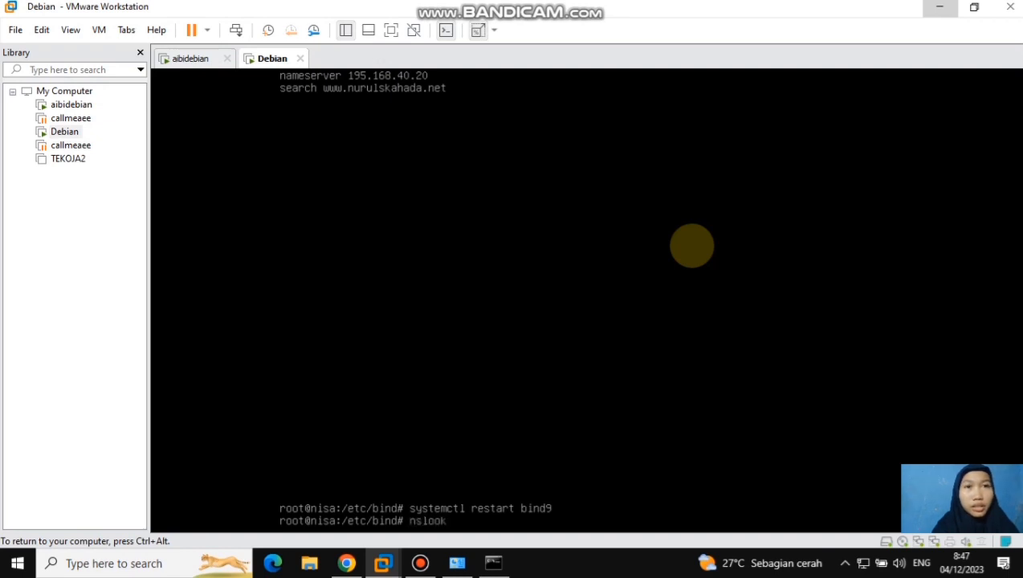
pyautogui.write('up www.')
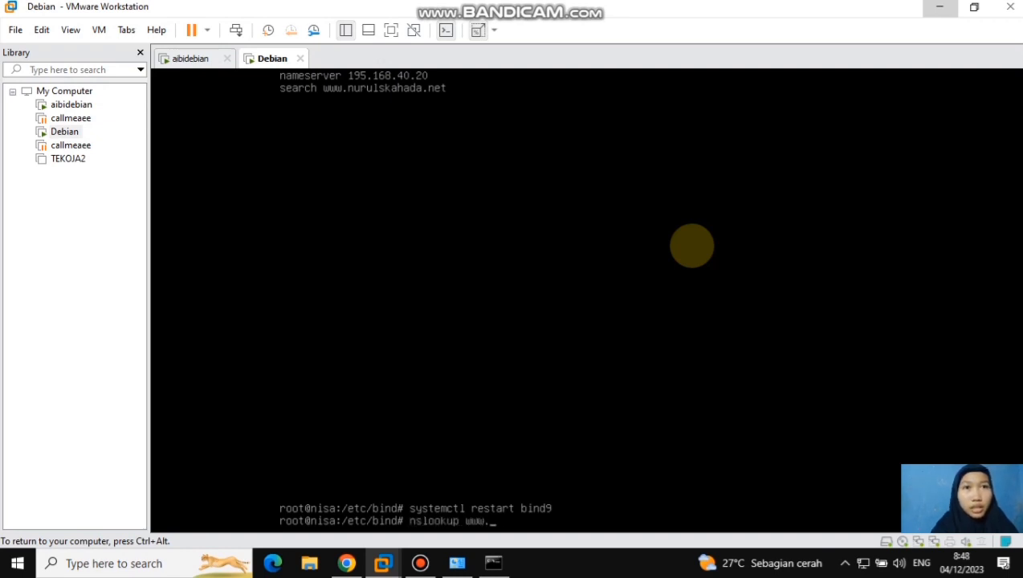
pyautogui.write('nurulskahada.ne')
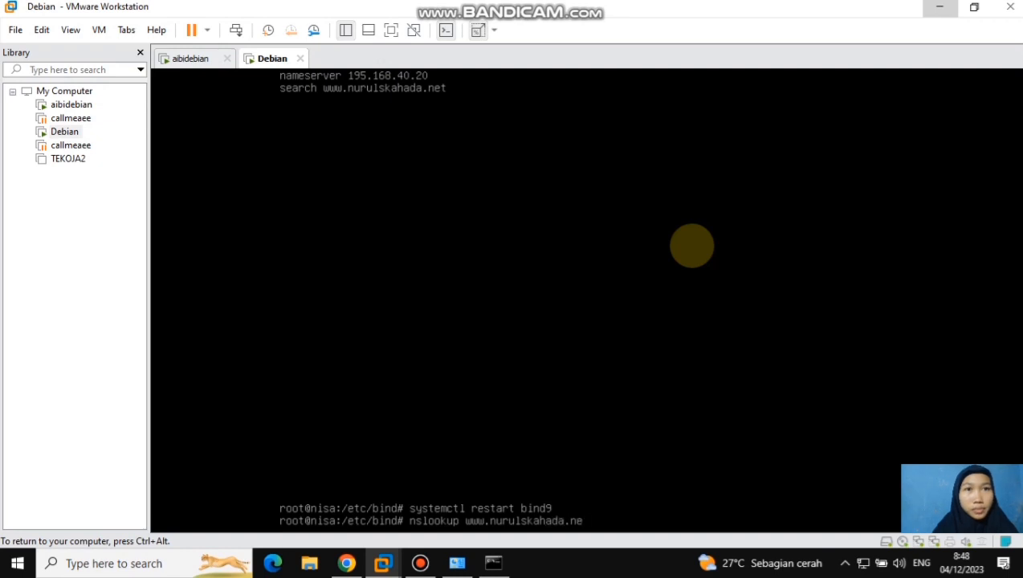
pyautogui.write('t')
pyautogui.press('Return')
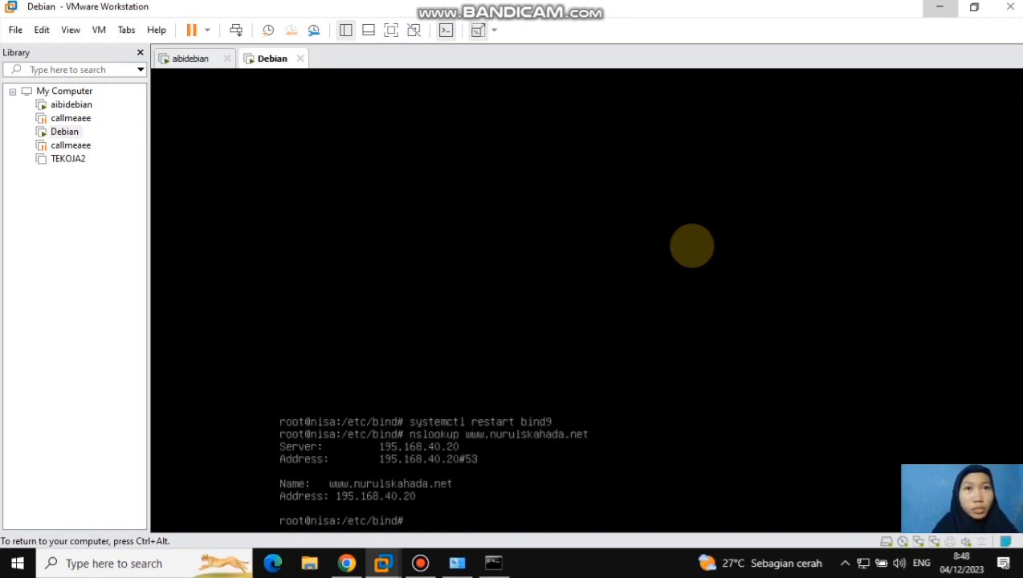
pyautogui.hotkey('ctrl', 'alt')
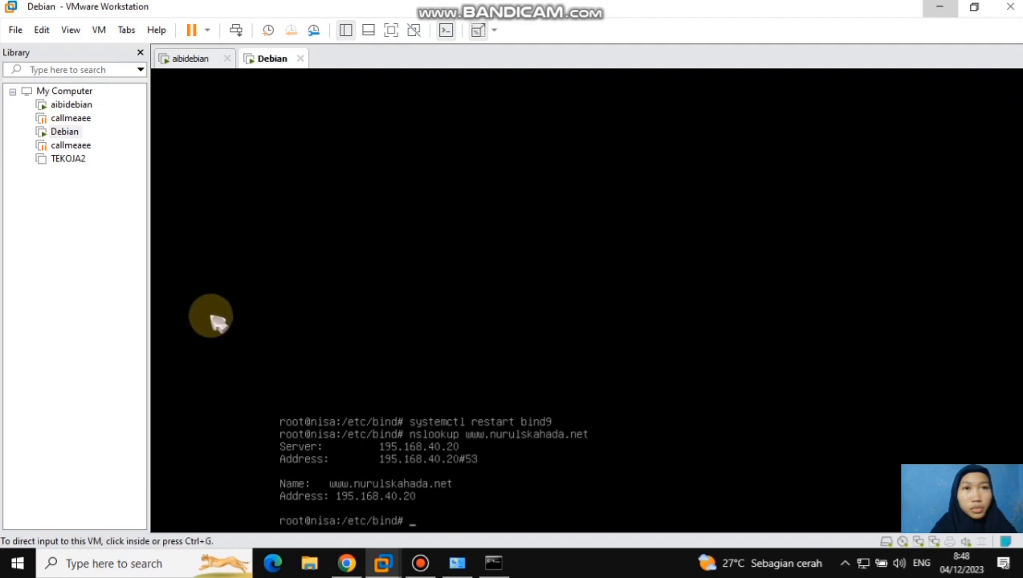
pyautogui.click(149, 564)
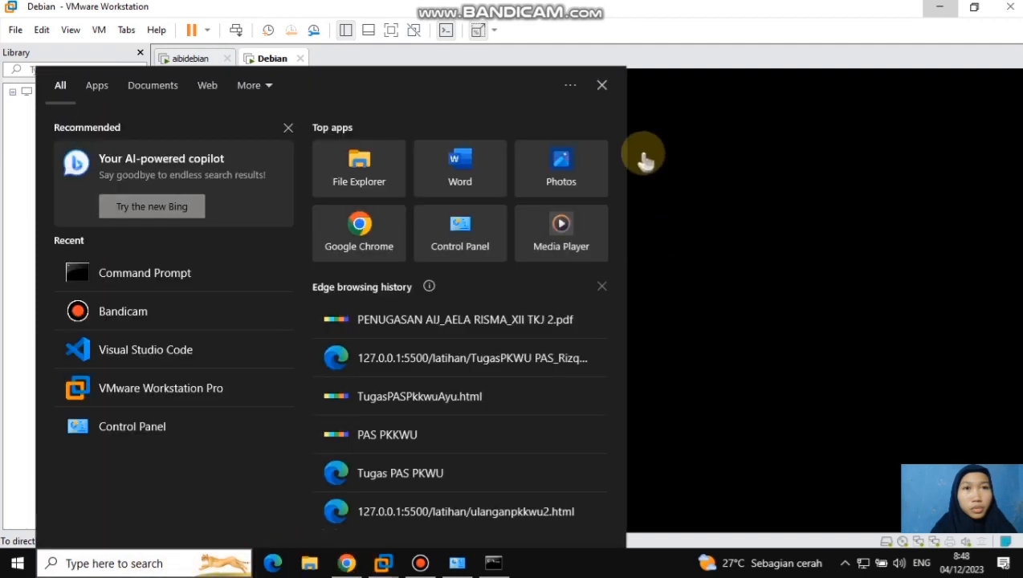
pyautogui.click(603, 86)
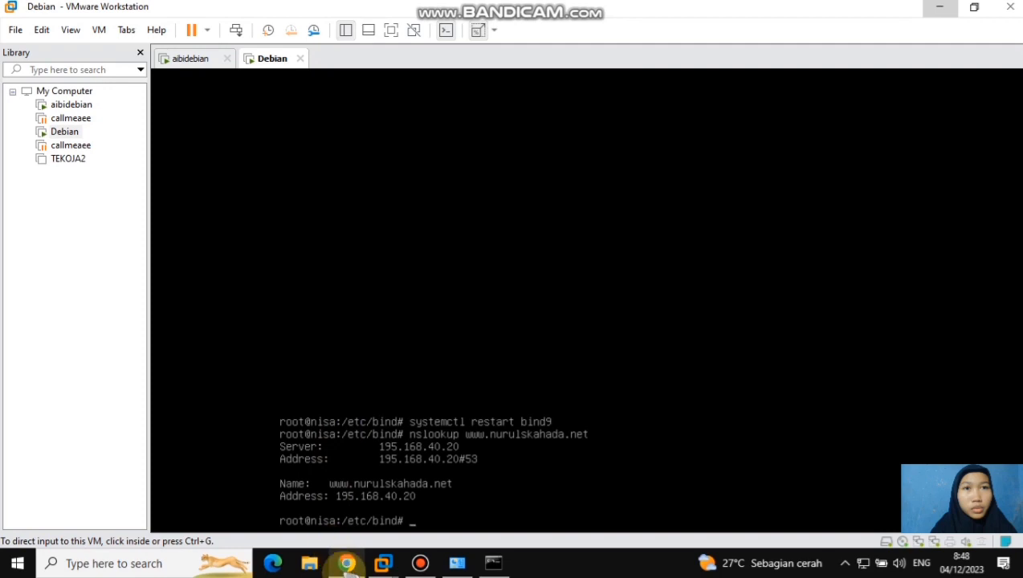
pyautogui.moveTo(346, 562)
pyautogui.click(333, 493)
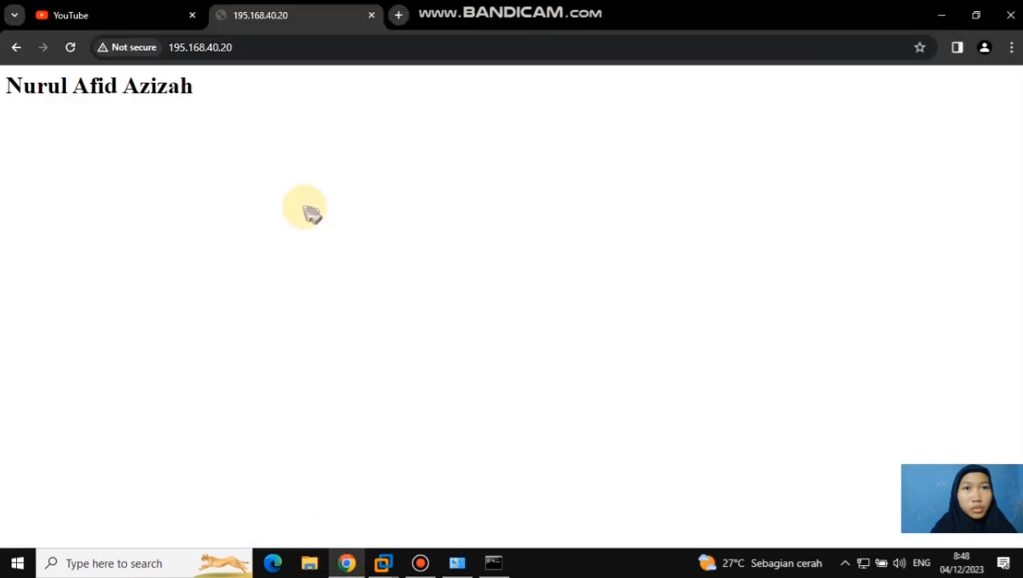
pyautogui.click(398, 14)
pyautogui.write('www.nurul')
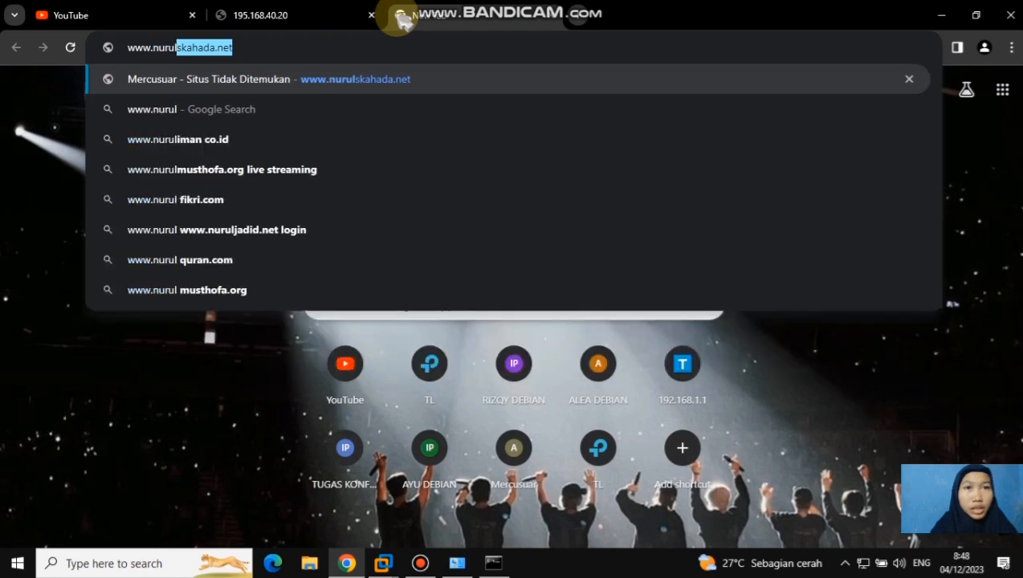
pyautogui.write('skahada.net')
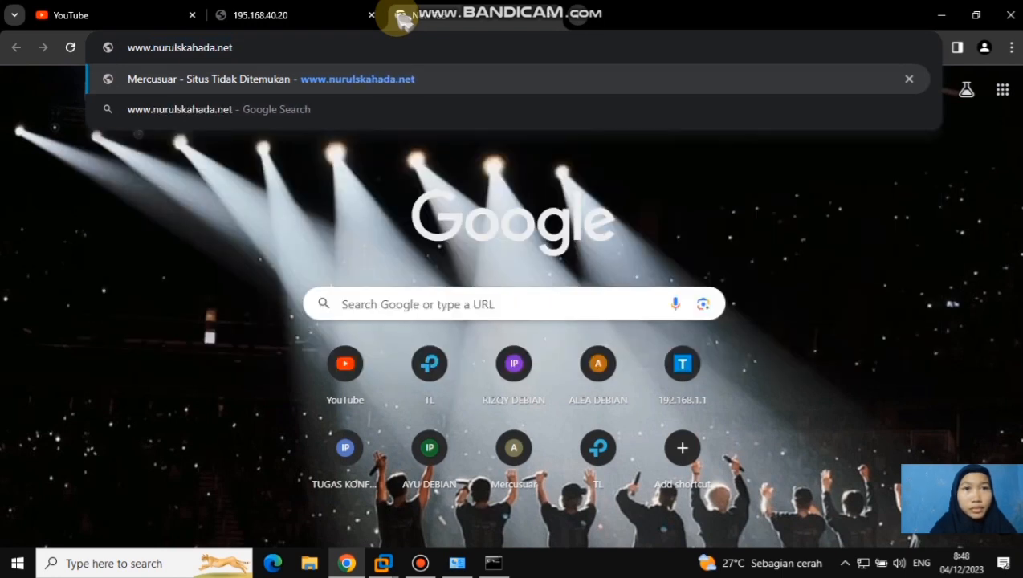
pyautogui.press('Return')
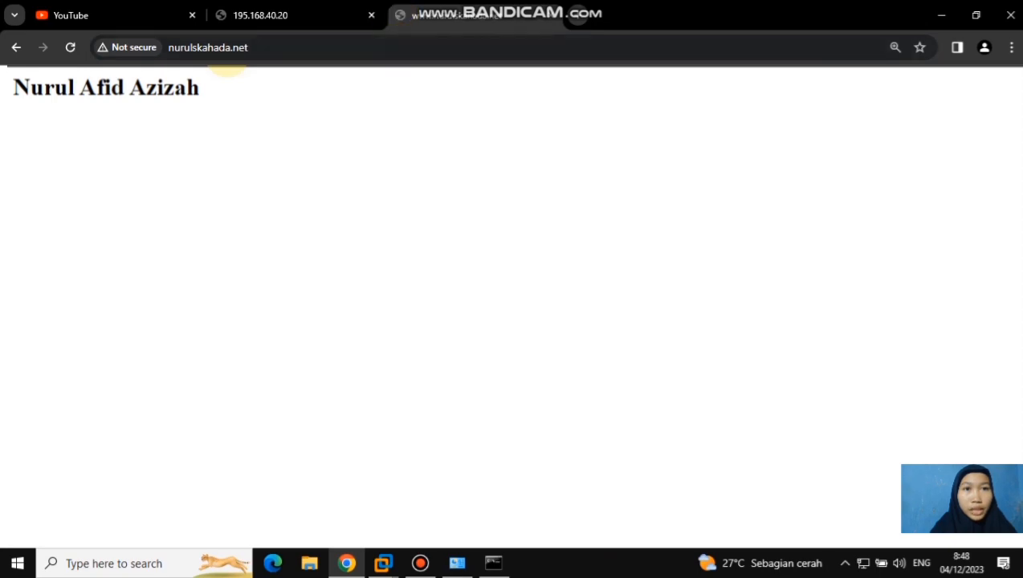